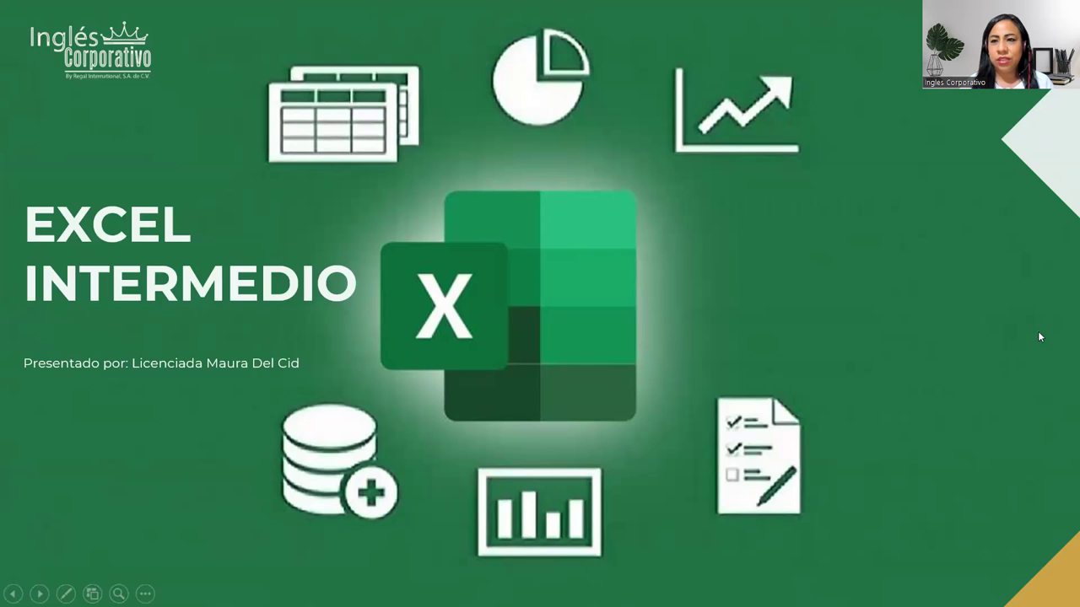
- Advance the slideshow from the Excel Intermedio title slide to the AGENDA slide
{"action": "key", "text": "Right"}
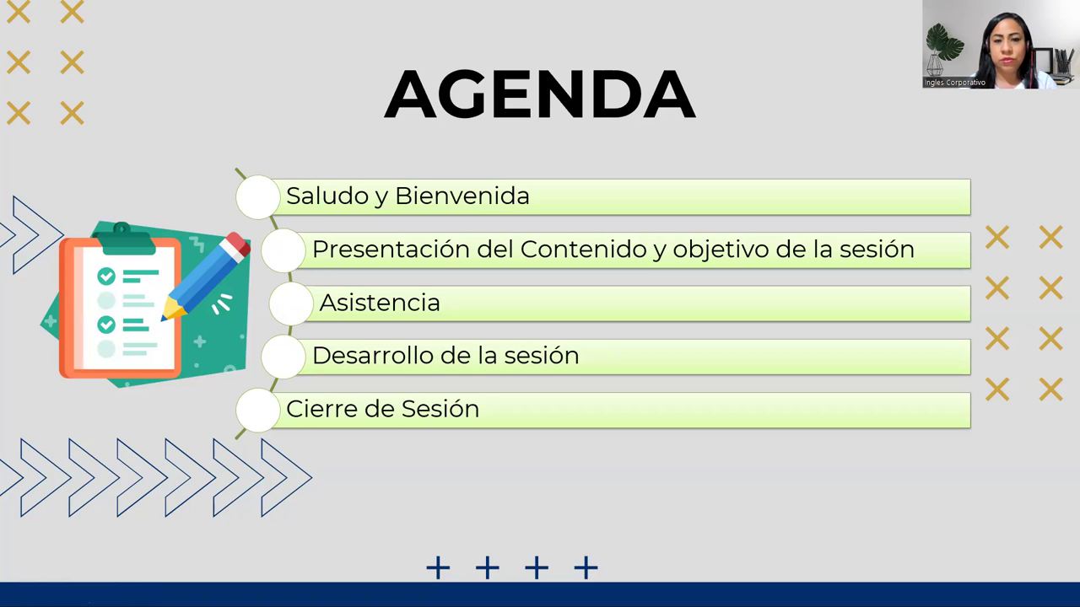
- Step through the SESIÓN 7 title slide to the CONTENIDO slide on Función BUSCARV
{"action": "key", "text": "Right"}
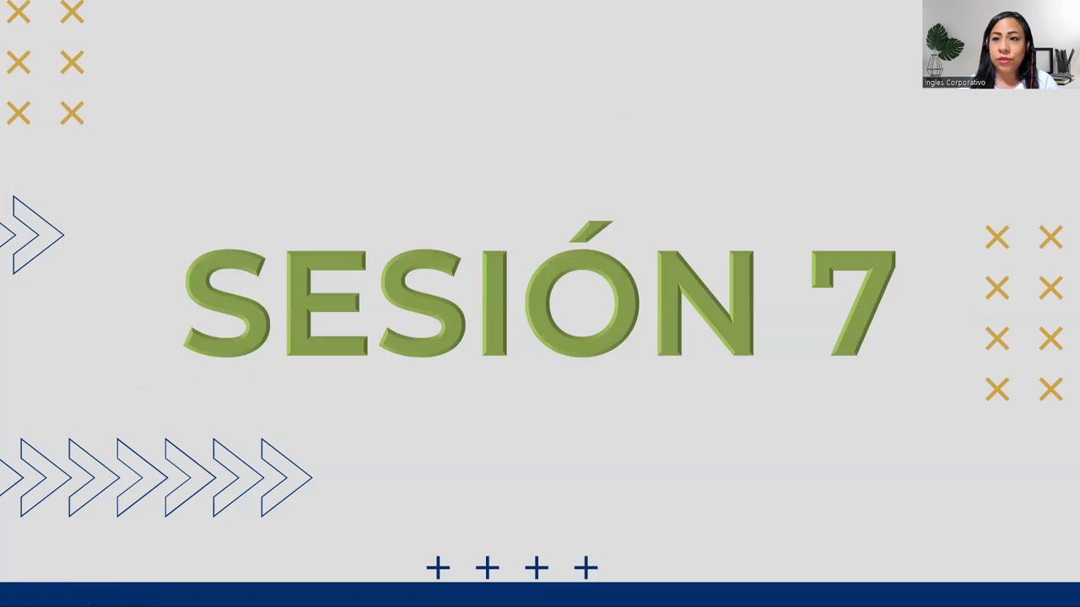
{"action": "key", "text": "Right"}
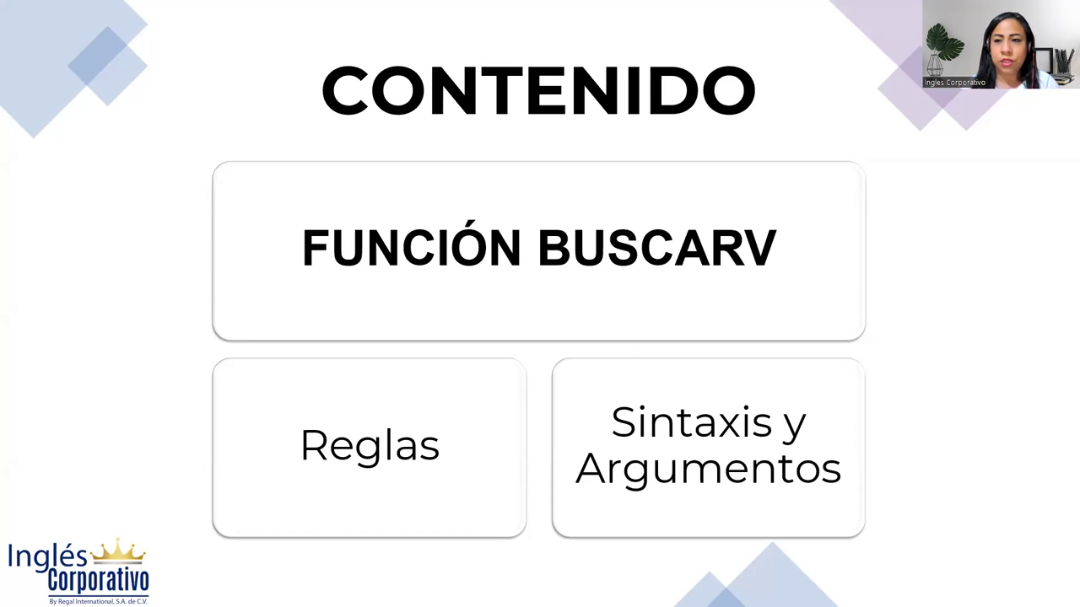
- Advance the slideshow to the OBJETIVO slide about the BuscarV goal
{"action": "left_click", "coordinate": [1065, 287]}
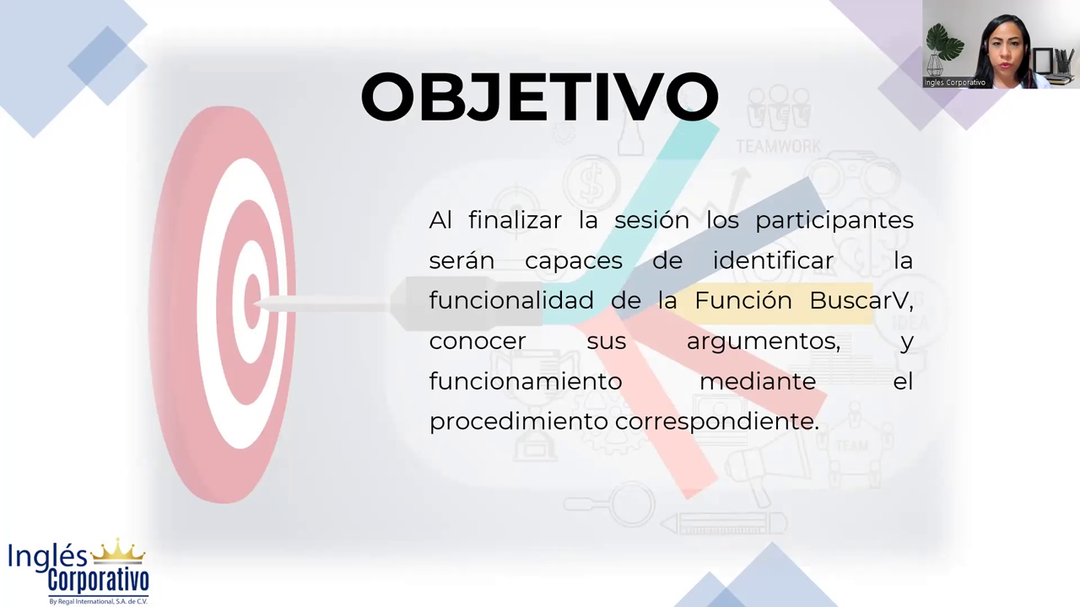
- Advance to the FUNCIÓN BUSCARV definition slide with its vertical-search diagram
{"action": "left_click", "coordinate": [1061, 388]}
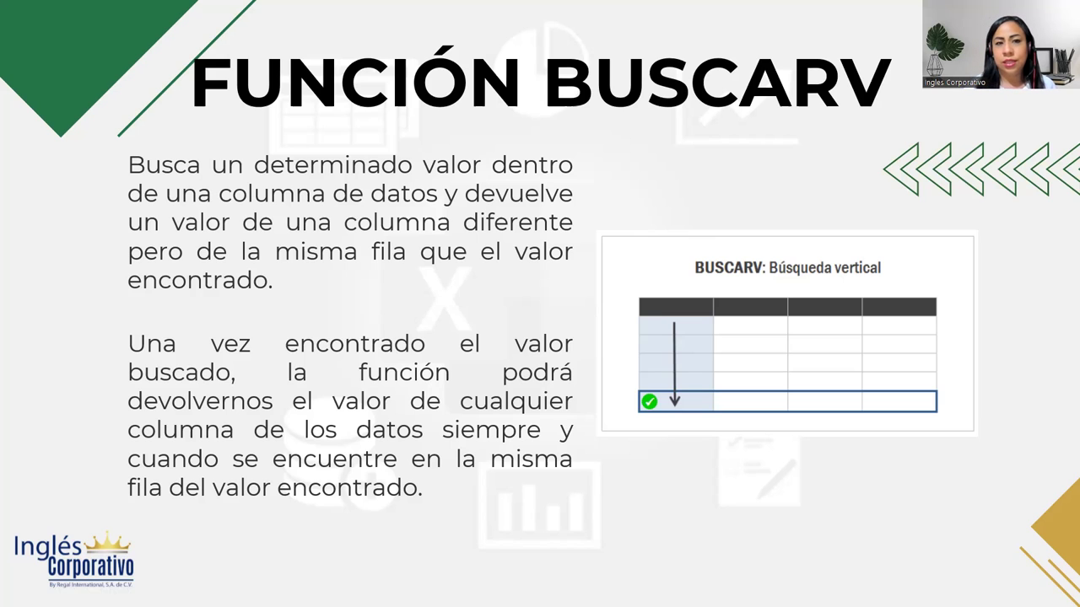
- Advance to the REGLAS slide with three BUSCARV rules and table examples
{"action": "left_click", "coordinate": [1041, 368]}
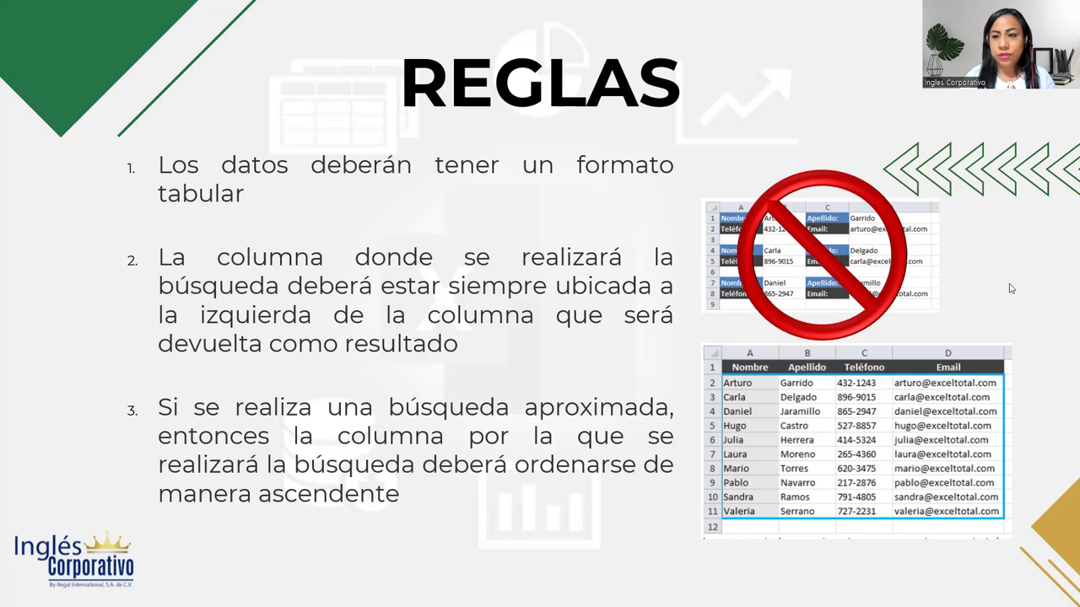
- Show SINTAXIS Y ARGUMENTOS, briefly revisit REGLAS, then return to SINTAXIS Y ARGUMENTOS
{"action": "key", "text": "Right"}
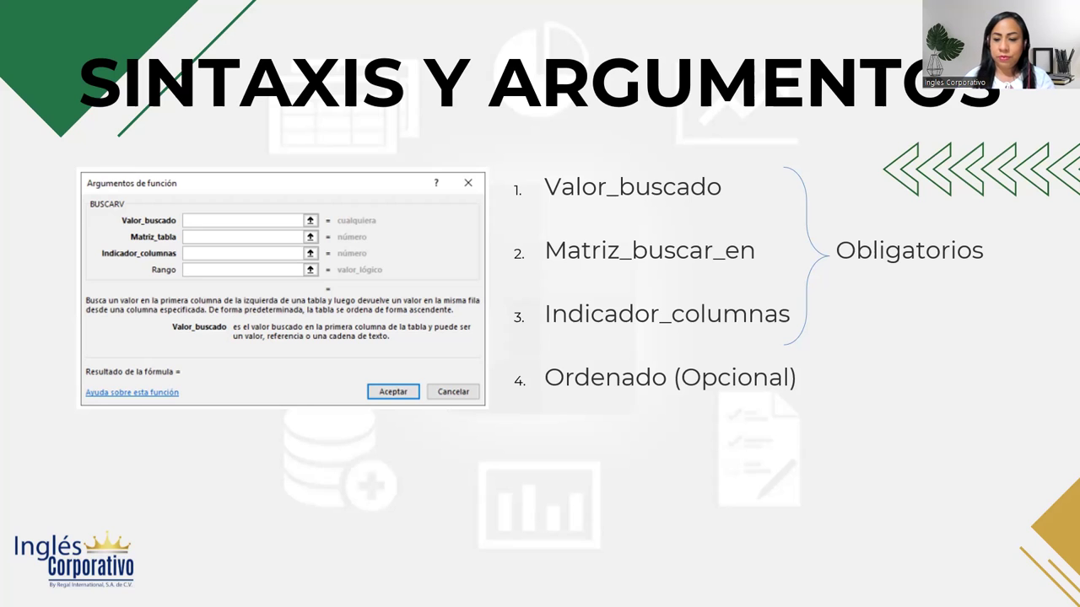
{"action": "left_click", "coordinate": [862, 430]}
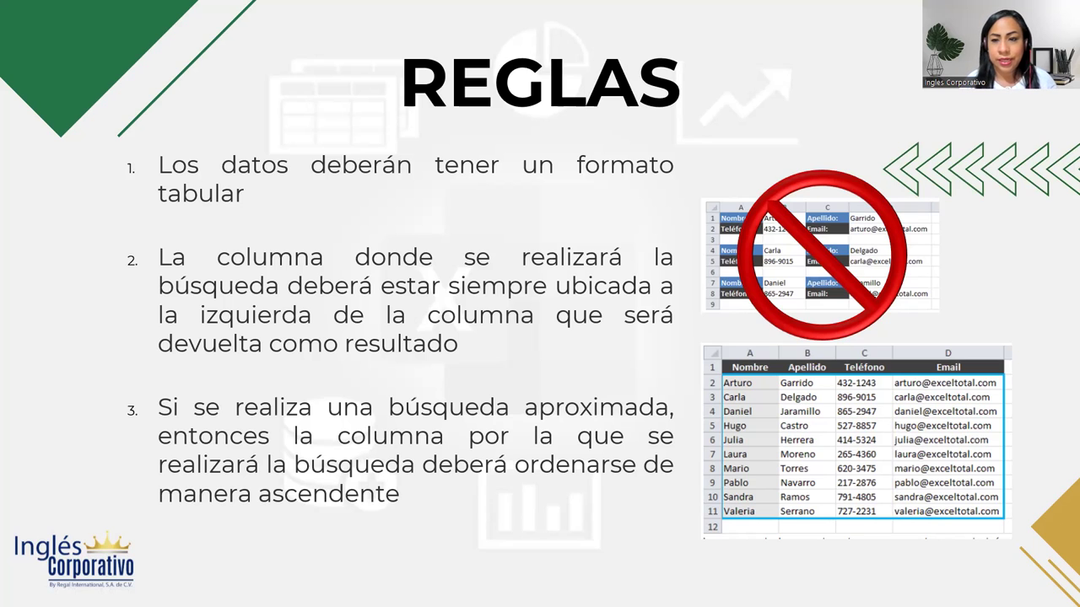
{"action": "key", "text": "Right"}
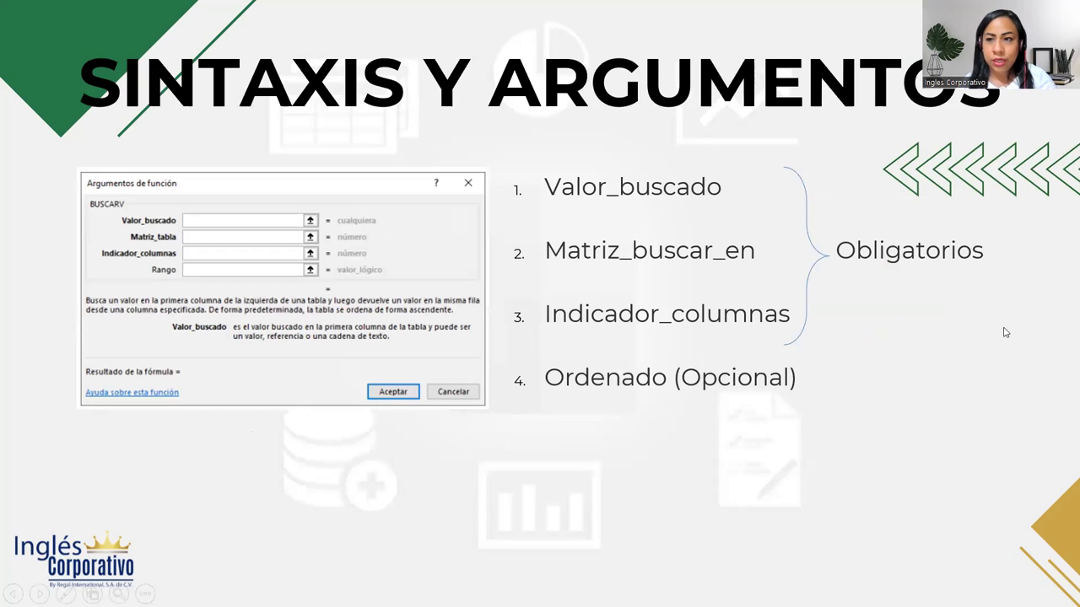
- Advance to the DESARROLLO slide with the employee table and the ID 104 lookup
{"action": "key", "text": "Right"}
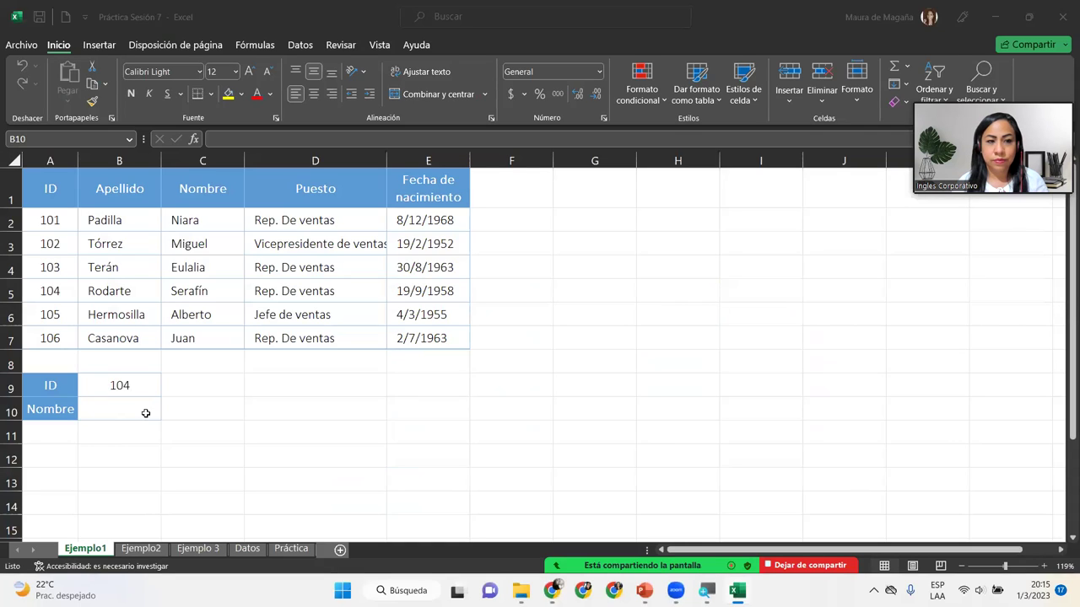
- Switch to the Práctica Sesión 7 workbook showing the Ejemplo1 employee table
{"action": "left_click", "coordinate": [146, 413]}
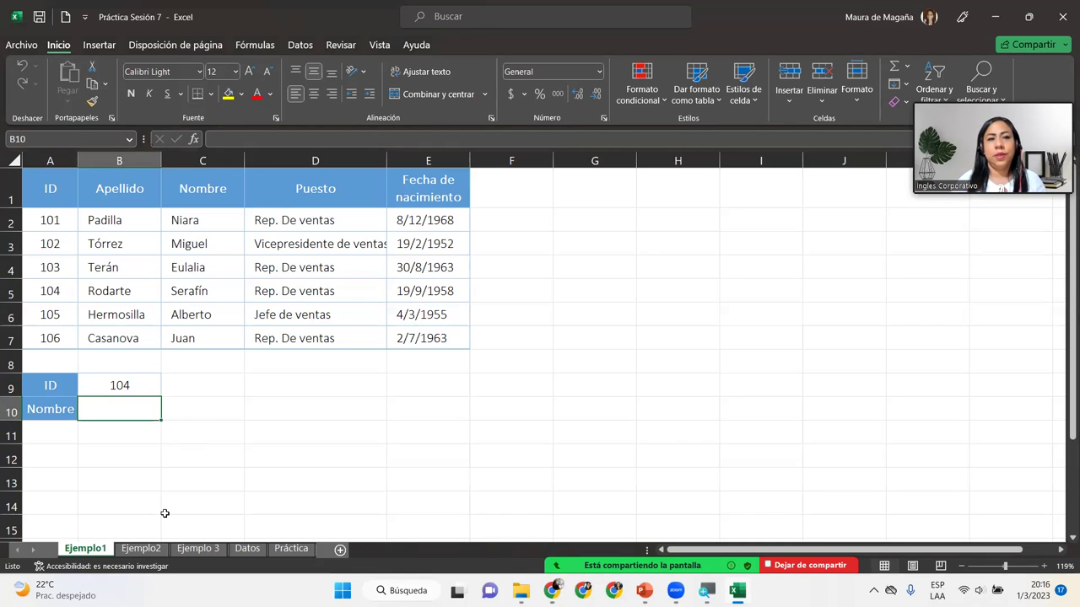
- Insert BUSCARV into B10 from Fórmulas > Búsqueda y referencia, opening its arguments
{"action": "left_click", "coordinate": [268, 44]}
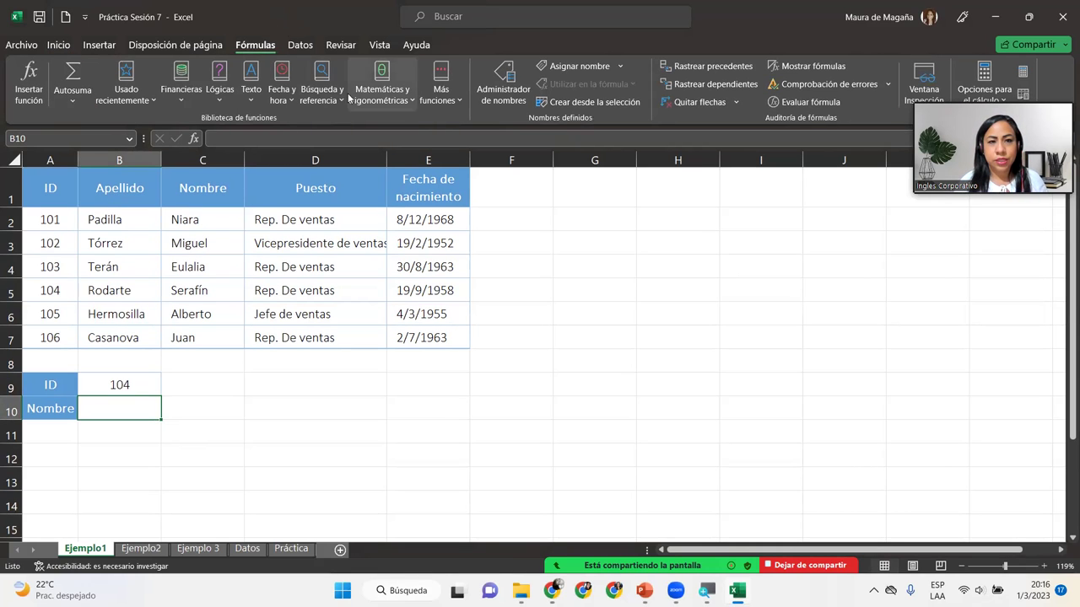
{"action": "left_click", "coordinate": [340, 99]}
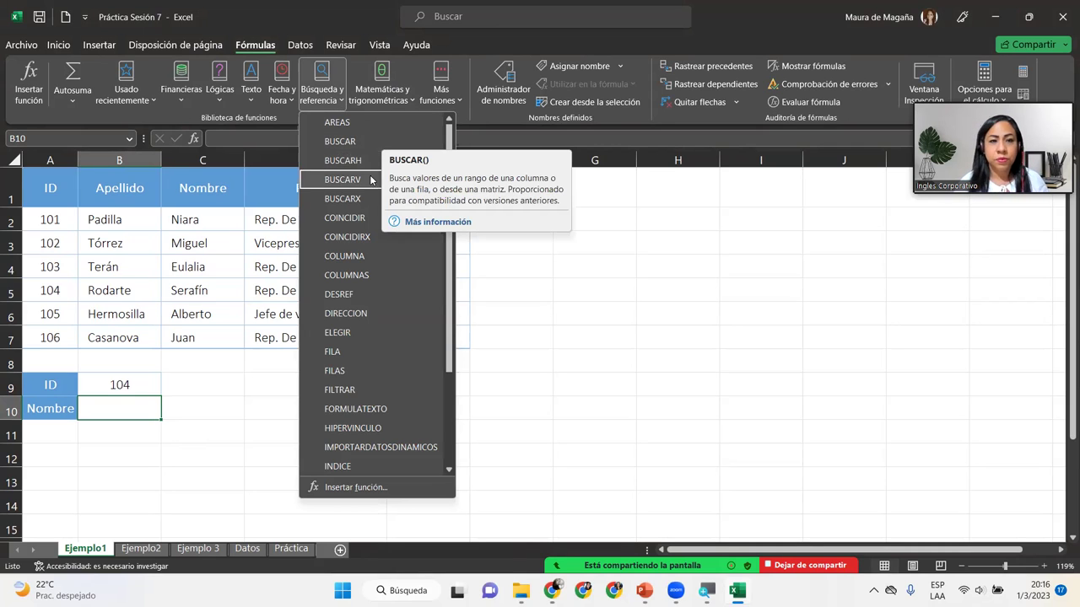
{"action": "mouse_move", "coordinate": [343, 179]}
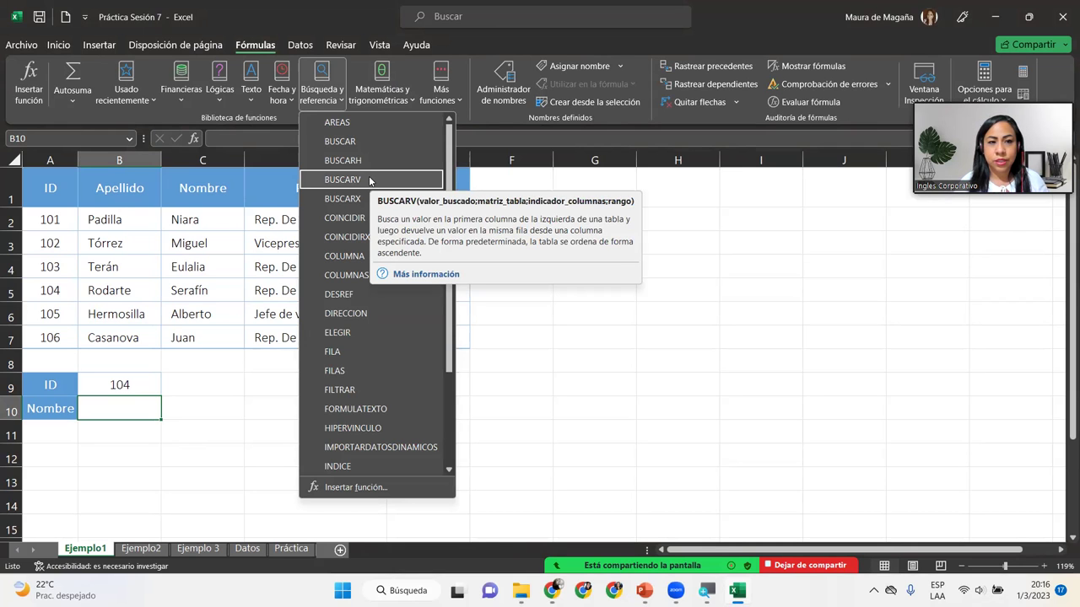
{"action": "left_click", "coordinate": [370, 180]}
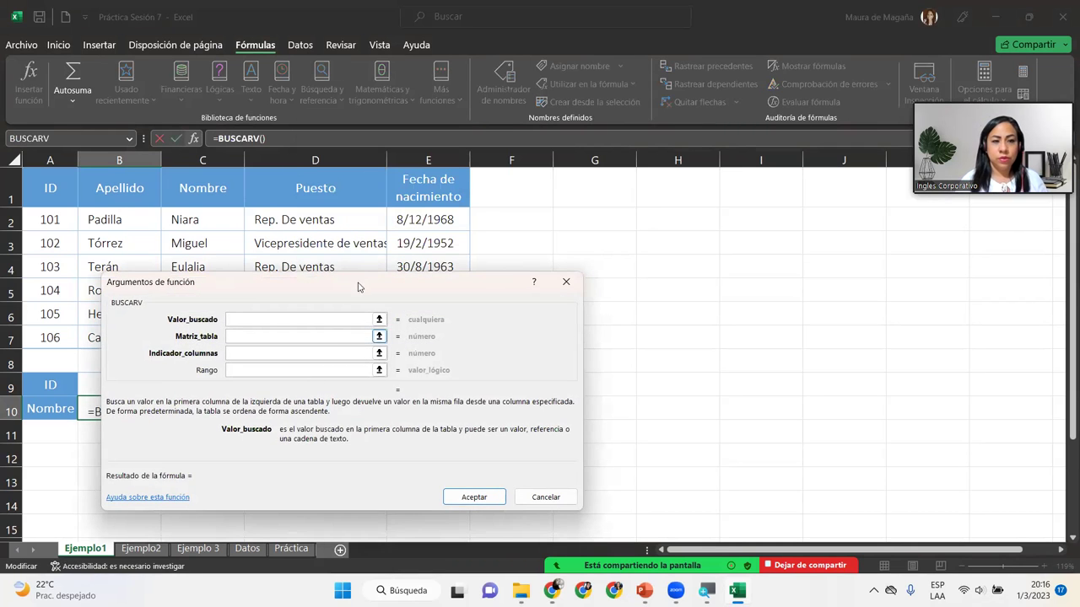
- Set the BUSCARV Valor_buscado to cell B9 (ID 104) in the arguments dialog
{"action": "left_click_drag", "start_coordinate": [365, 287], "coordinate": [493, 222]}
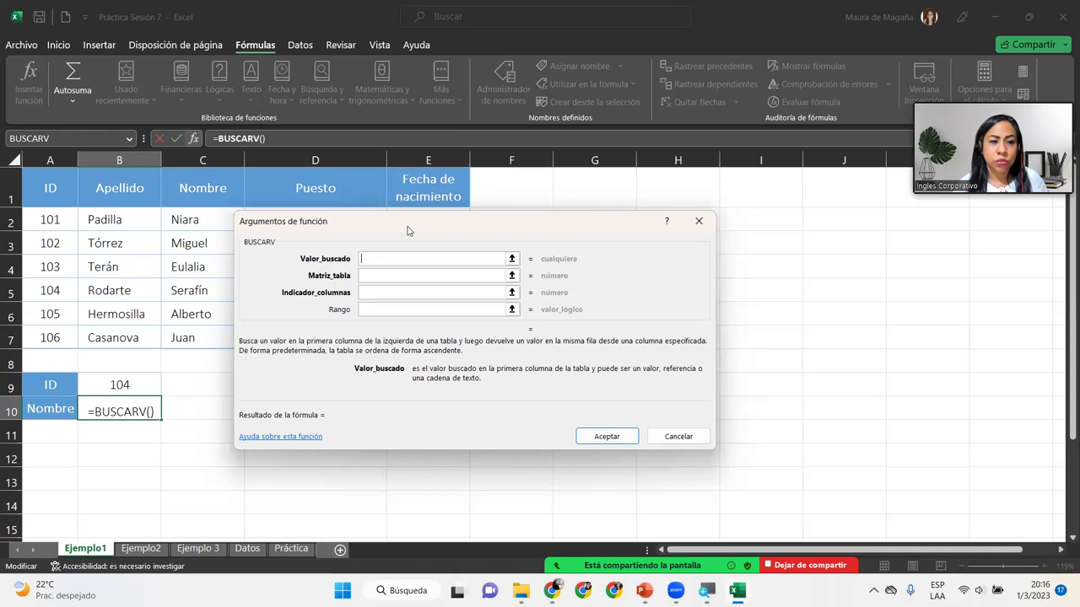
{"action": "left_click_drag", "start_coordinate": [408, 230], "coordinate": [387, 375]}
{"action": "left_click", "coordinate": [136, 388]}
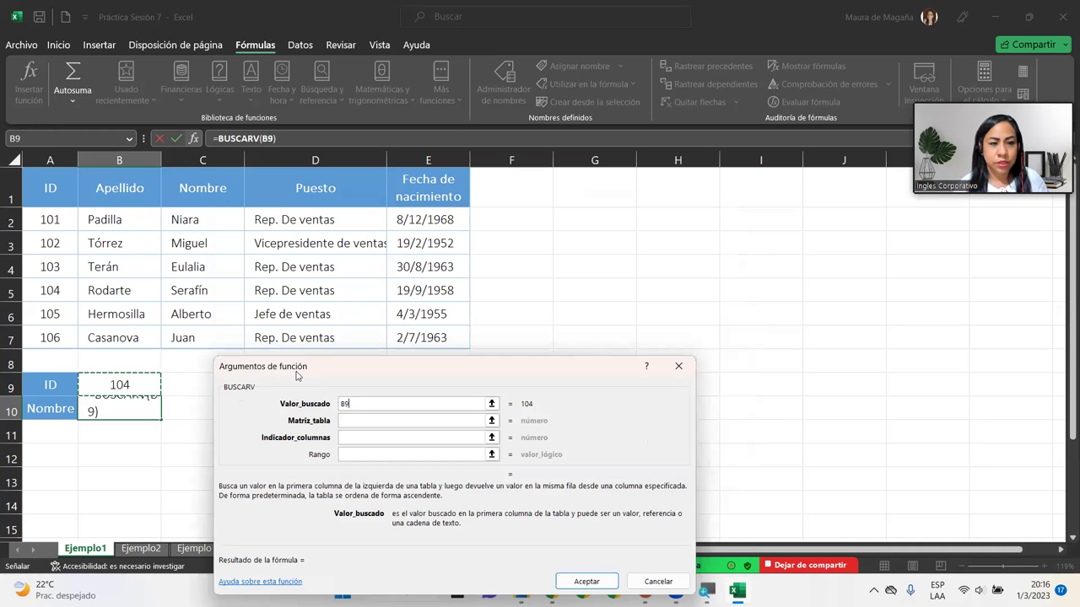
{"action": "left_click_drag", "start_coordinate": [296, 376], "coordinate": [252, 391]}
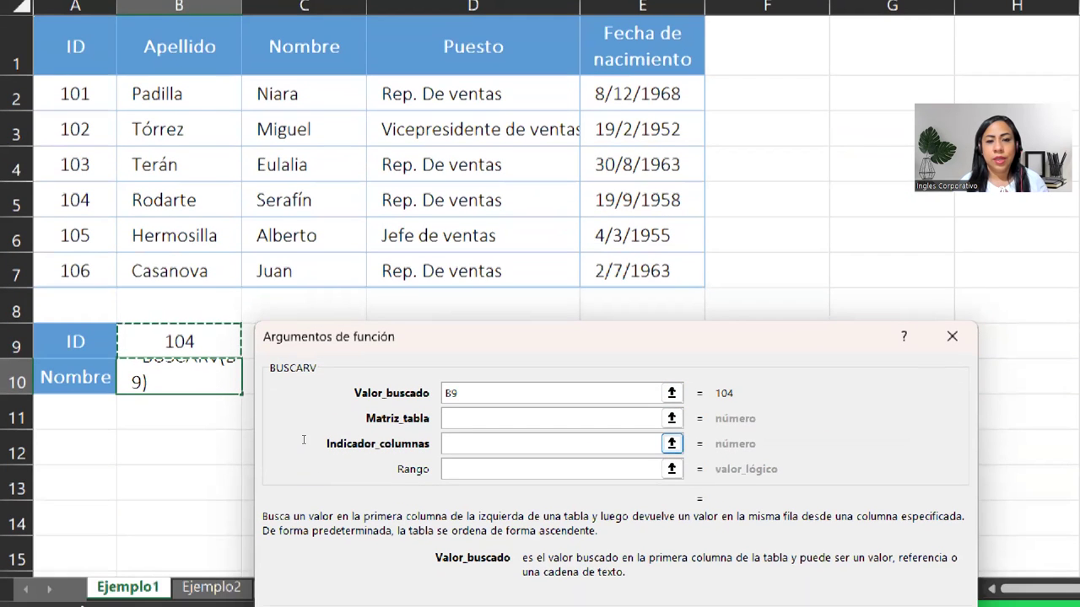
{"action": "key", "text": "Tab"}
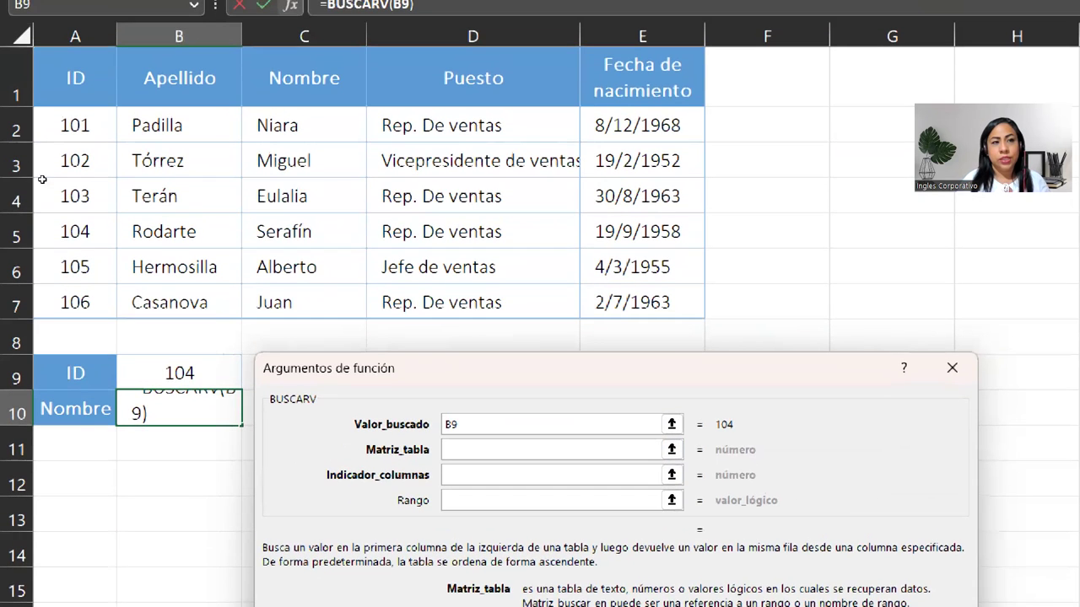
- Set the BUSCARV table argument to A1:E7, leaving the column number to fill next
{"action": "left_click_drag", "start_coordinate": [67, 80], "coordinate": [422, 331]}
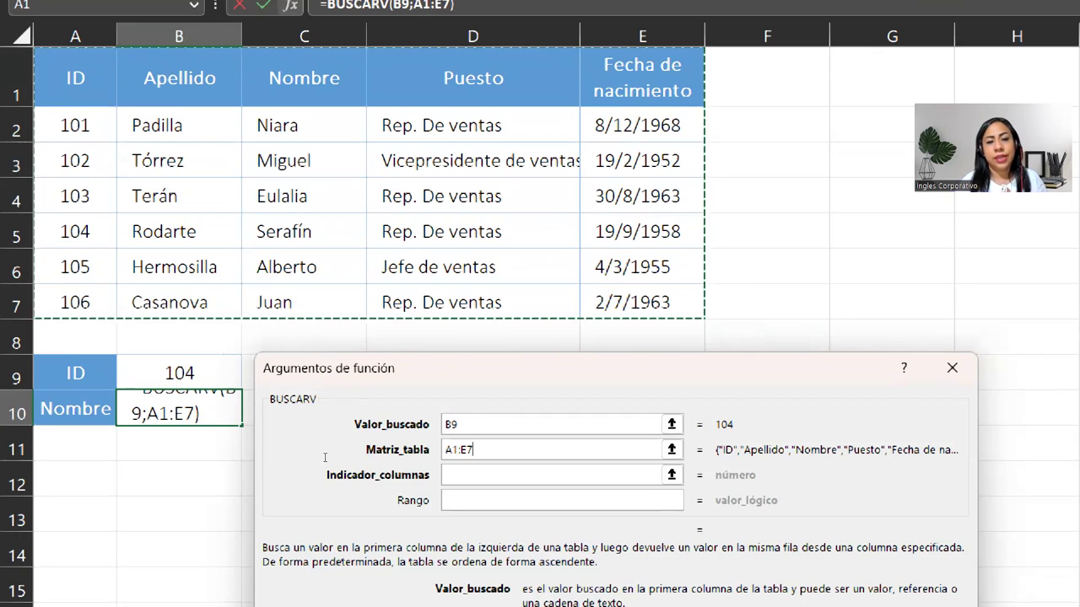
{"action": "key", "text": "Tab"}
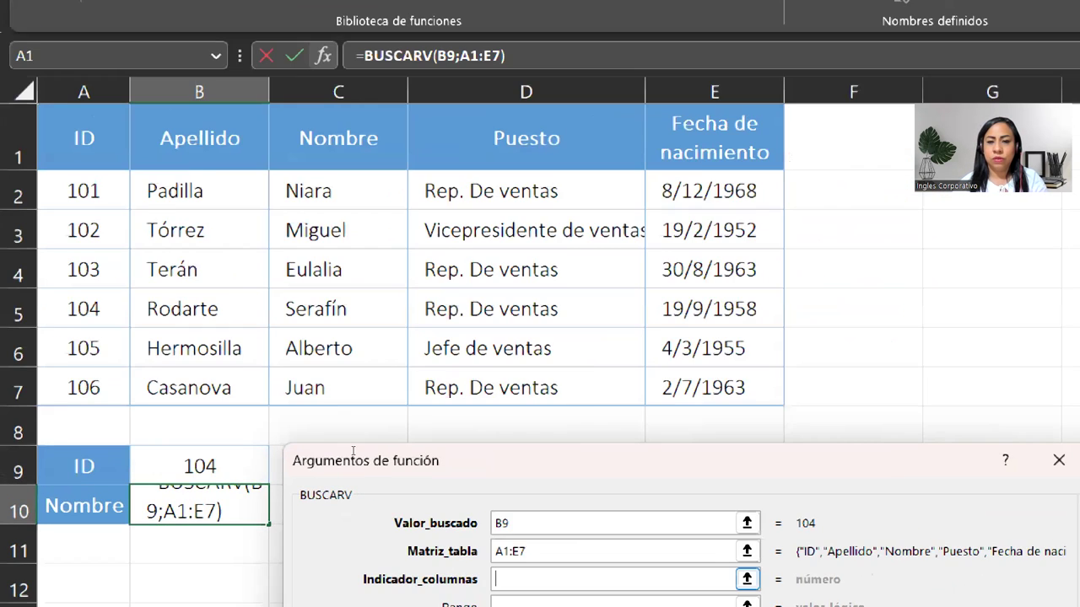
- Enter 3 as the BUSCARV column number so the preview shows Serafín
{"action": "key", "text": "Tab"}
{"action": "key", "text": "shift+Tab"}
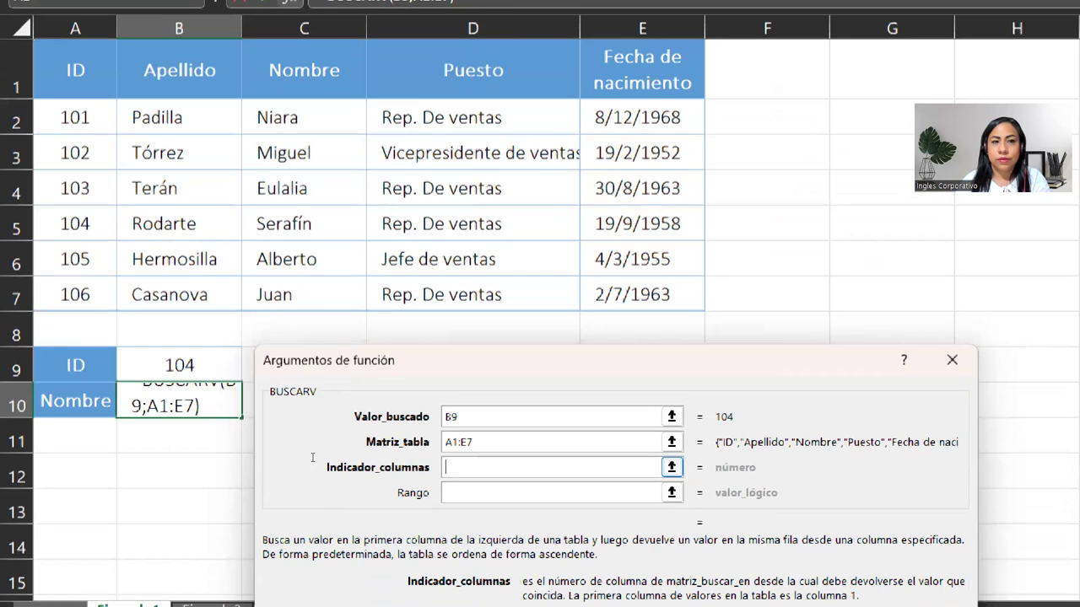
{"action": "type", "text": "3"}
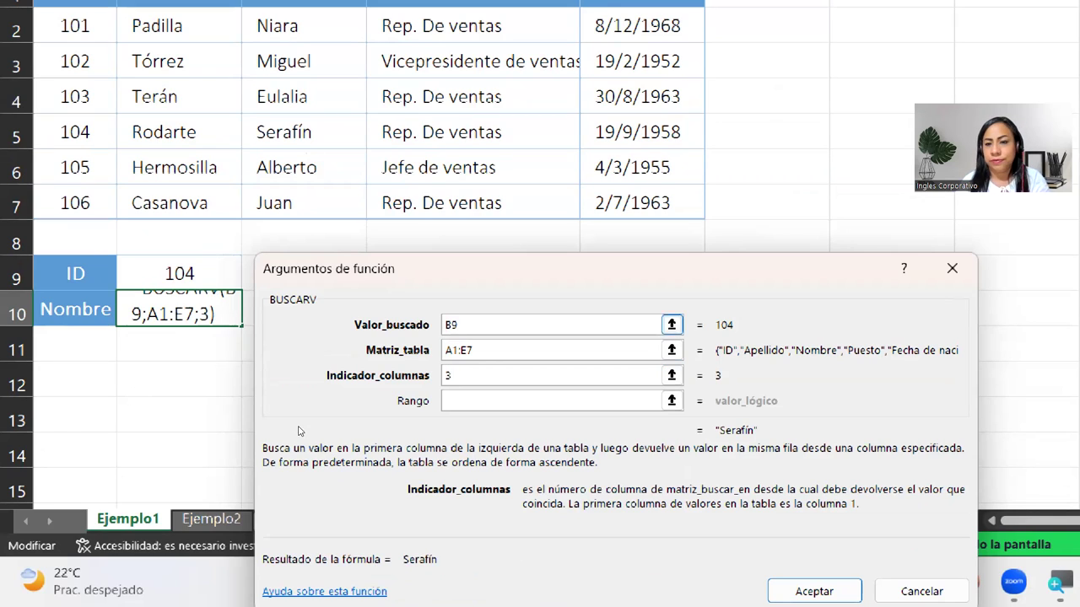
{"action": "key", "text": "Tab"}
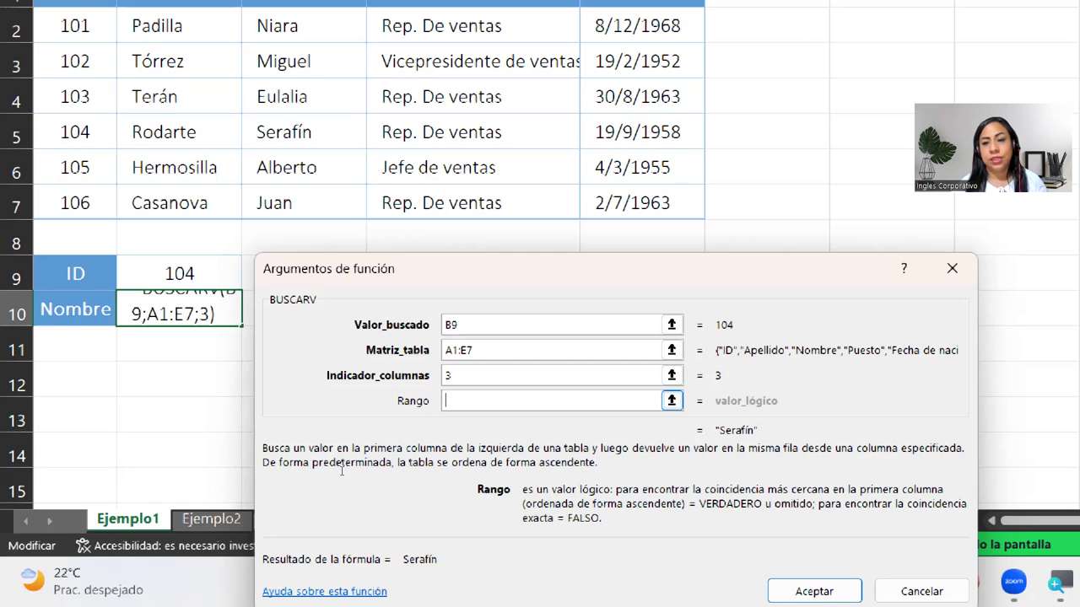
{"action": "type", "text": "1"}
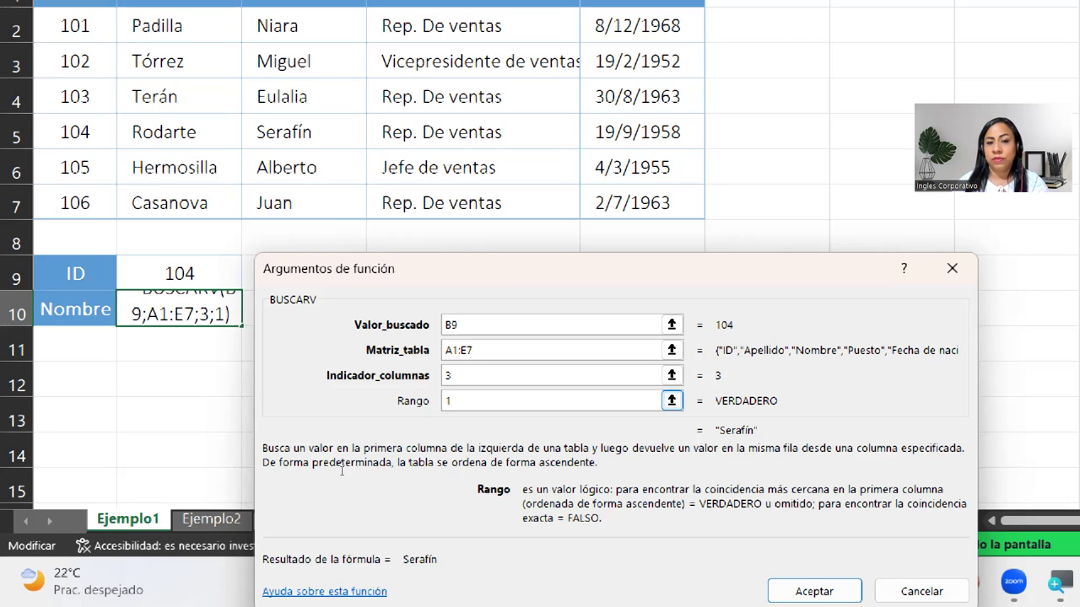
{"action": "key", "text": "BackSpace"}
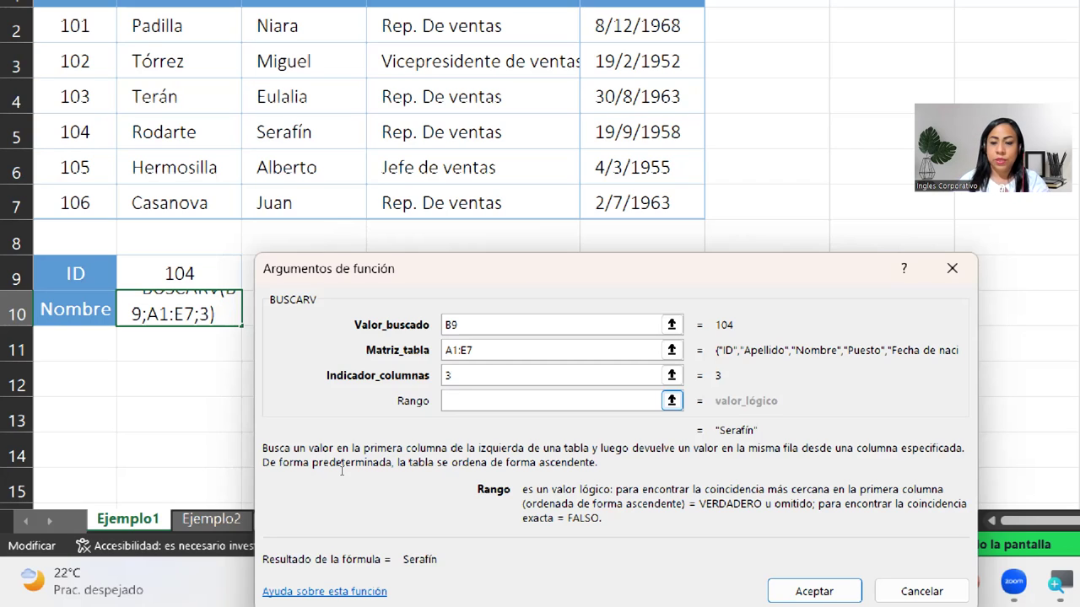
{"action": "type", "text": "0"}
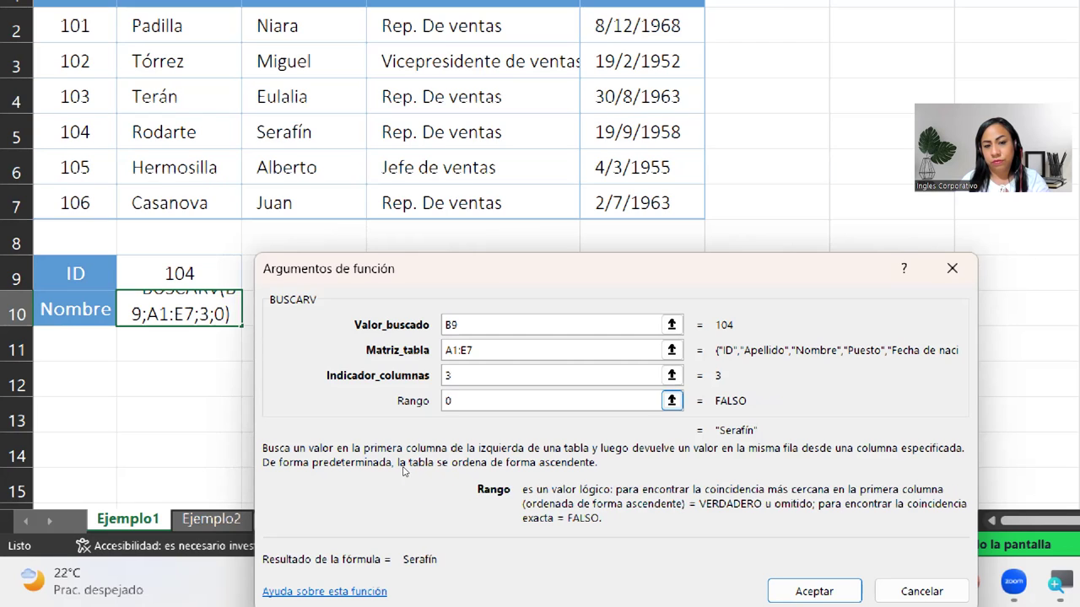
{"action": "key", "text": "BackSpace"}
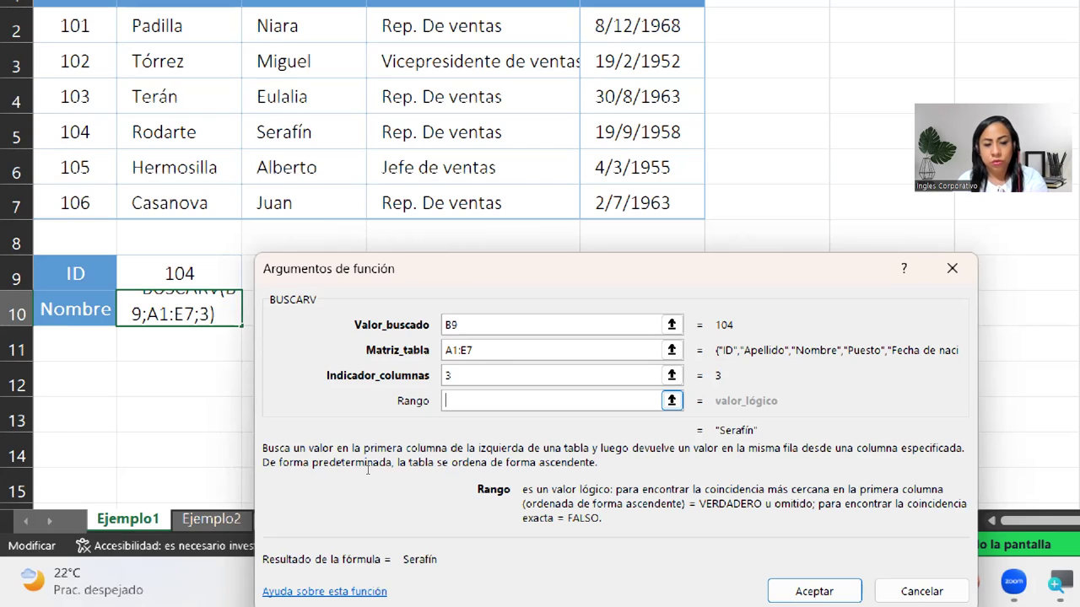
- Type 1 as the BUSCARV match option
{"action": "type", "text": "1"}
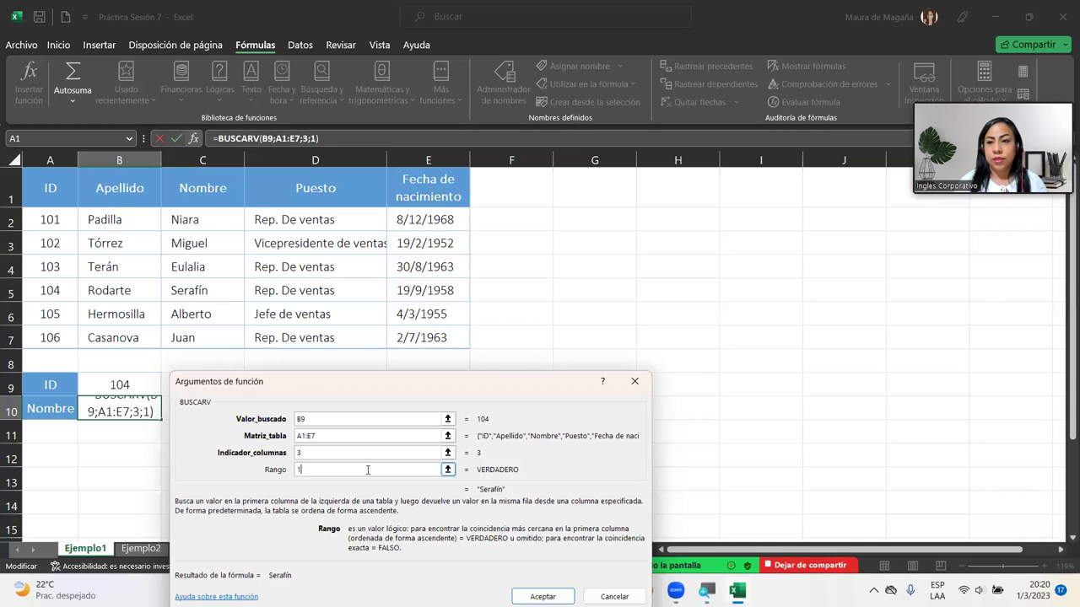
- Confirm the lookup formula, then enter ID 101 and then 106 in B9
{"action": "key", "text": "Return"}
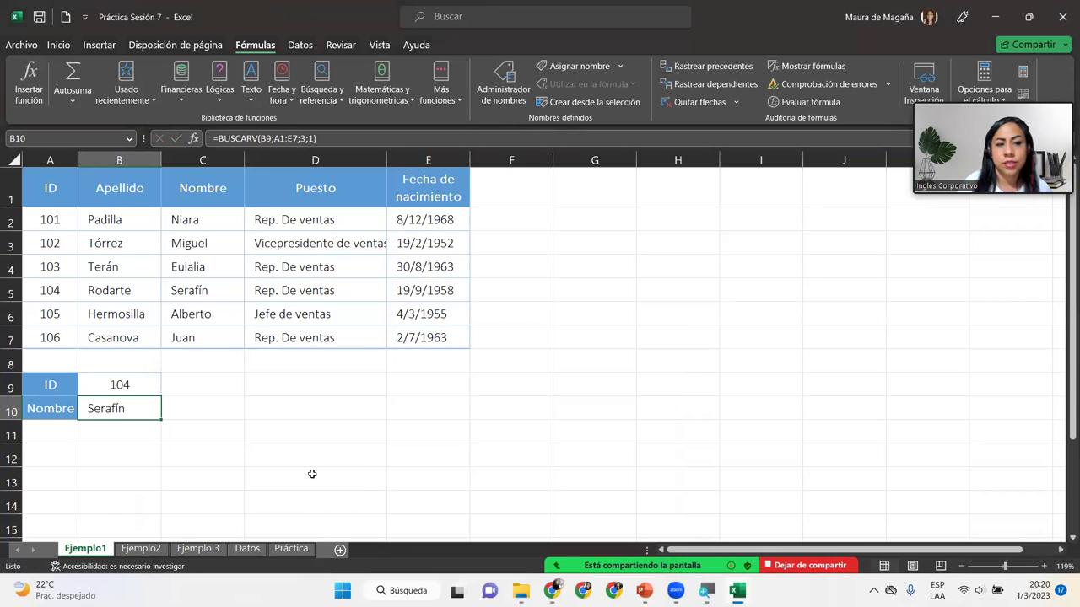
{"action": "left_click", "coordinate": [152, 385]}
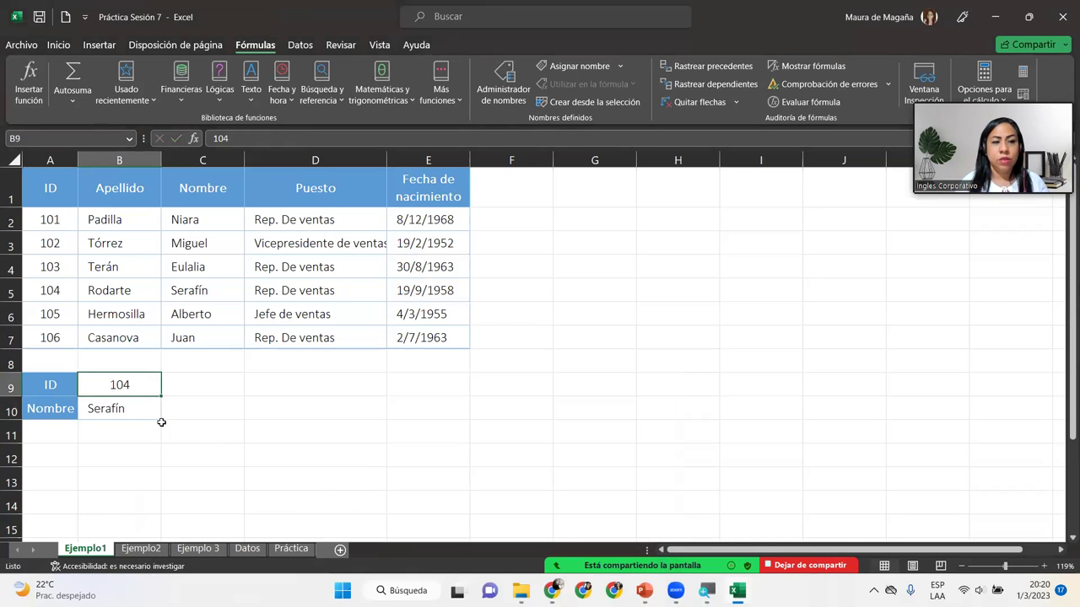
{"action": "type", "text": "101"}
{"action": "key", "text": "Return"}
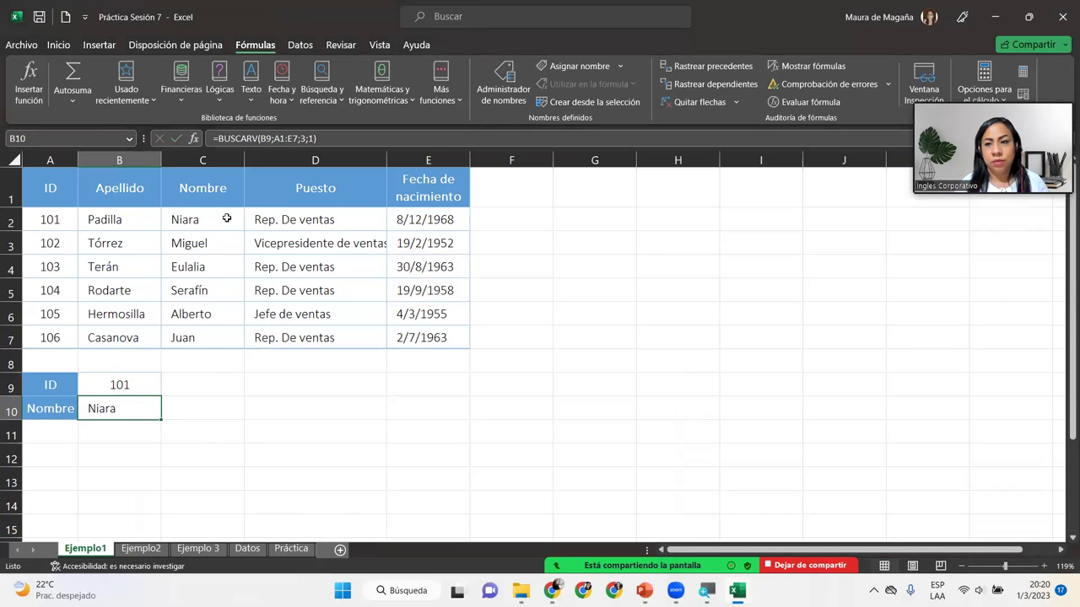
{"action": "left_click", "coordinate": [143, 381]}
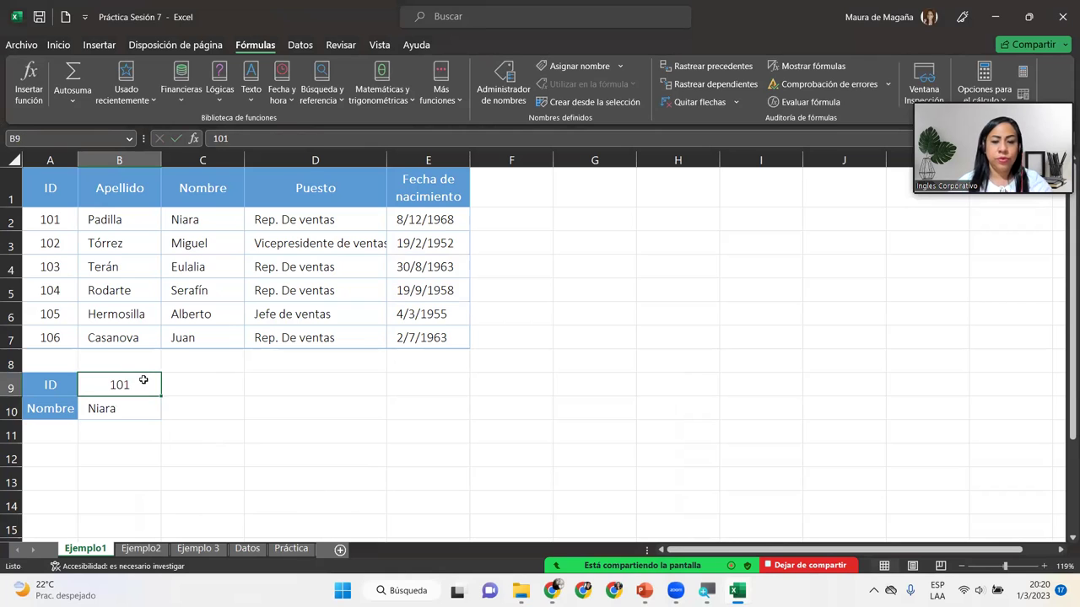
{"action": "type", "text": "106"}
{"action": "key", "text": "Return"}
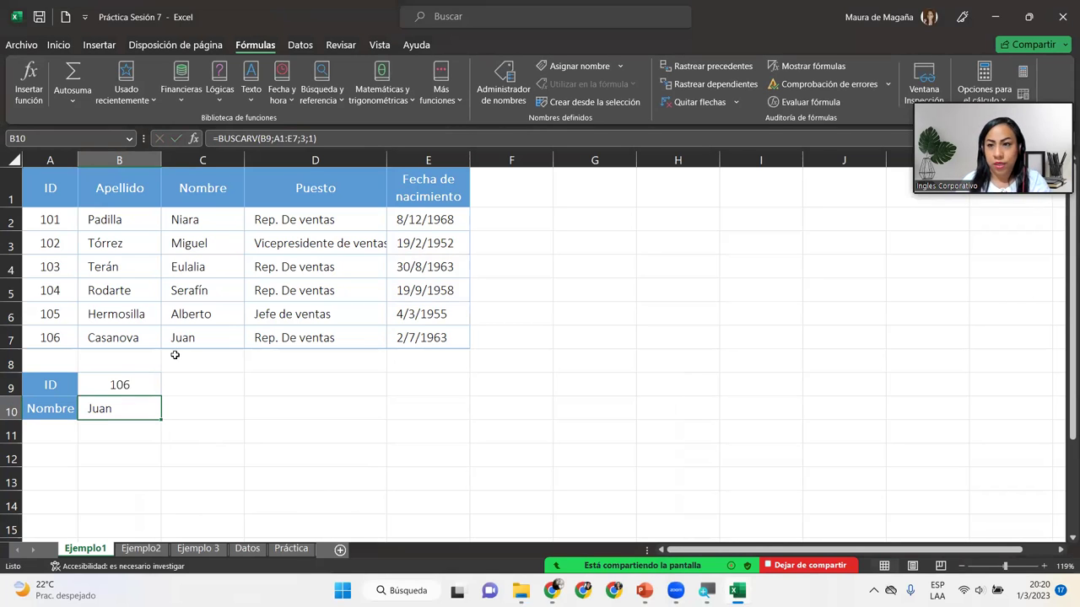
- Auto-fit column D to its longest entry, Vicepresidente de ventas
{"action": "double_click", "coordinate": [390, 160]}
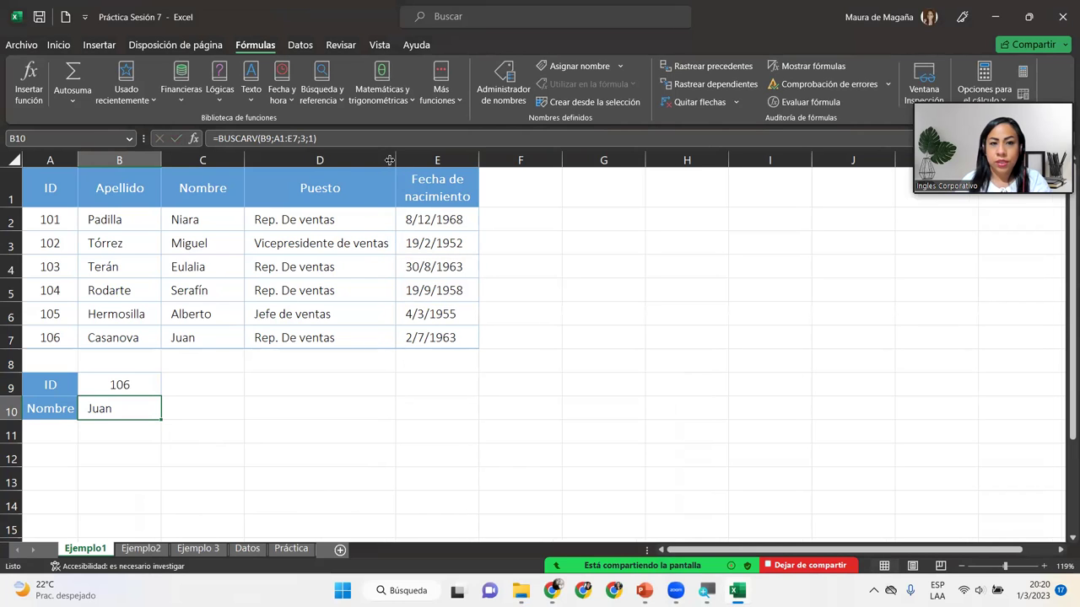
{"action": "left_click", "coordinate": [146, 390]}
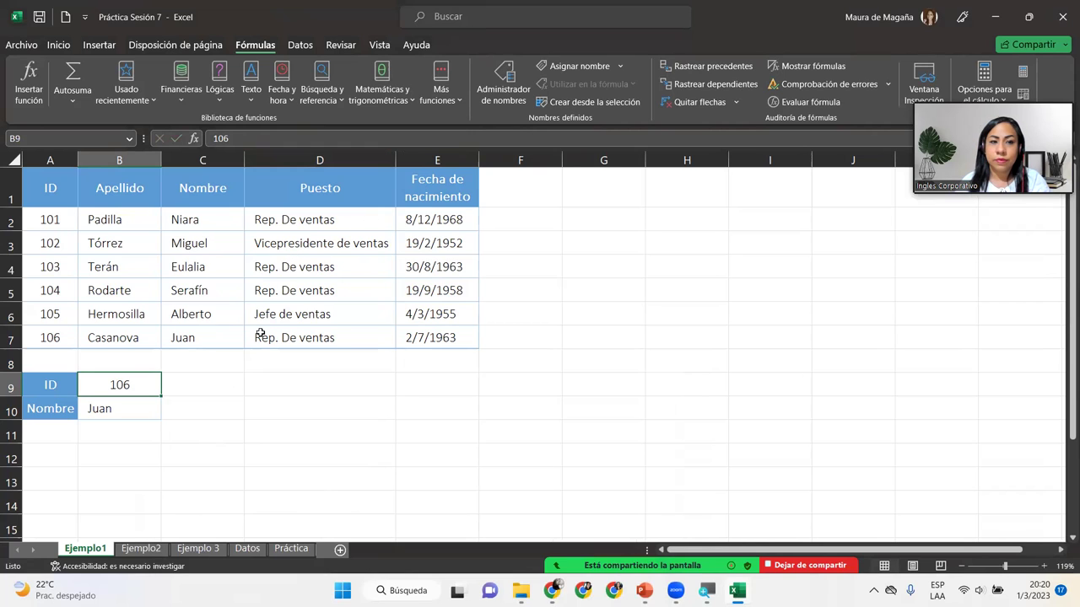
{"action": "left_click", "coordinate": [148, 402]}
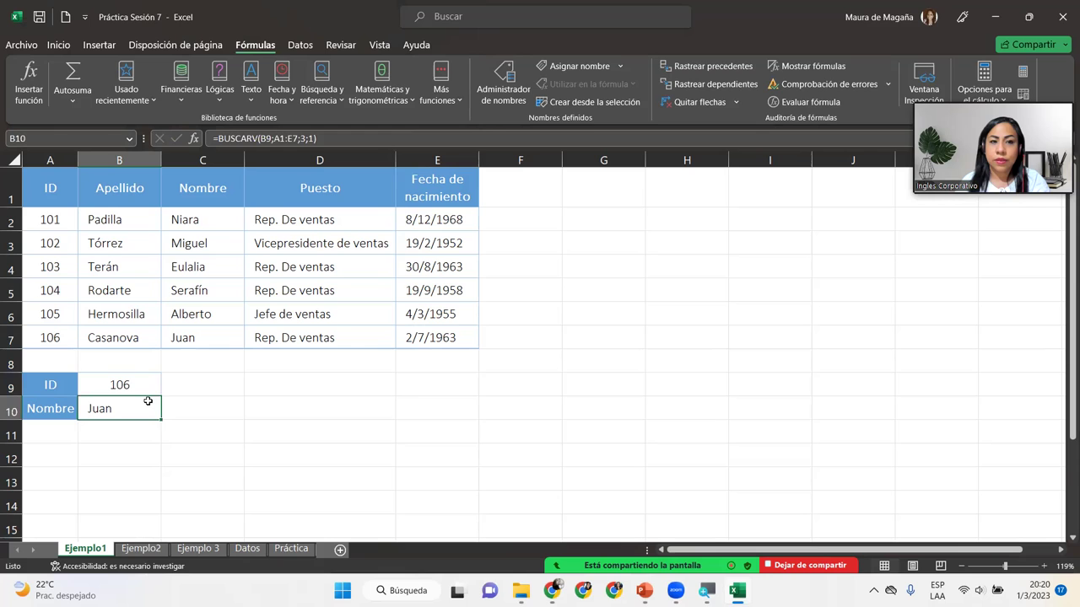
- Reopen B10's BUSCARV arguments and try falso, then verdadero, as the match option
{"action": "left_click", "coordinate": [193, 137]}
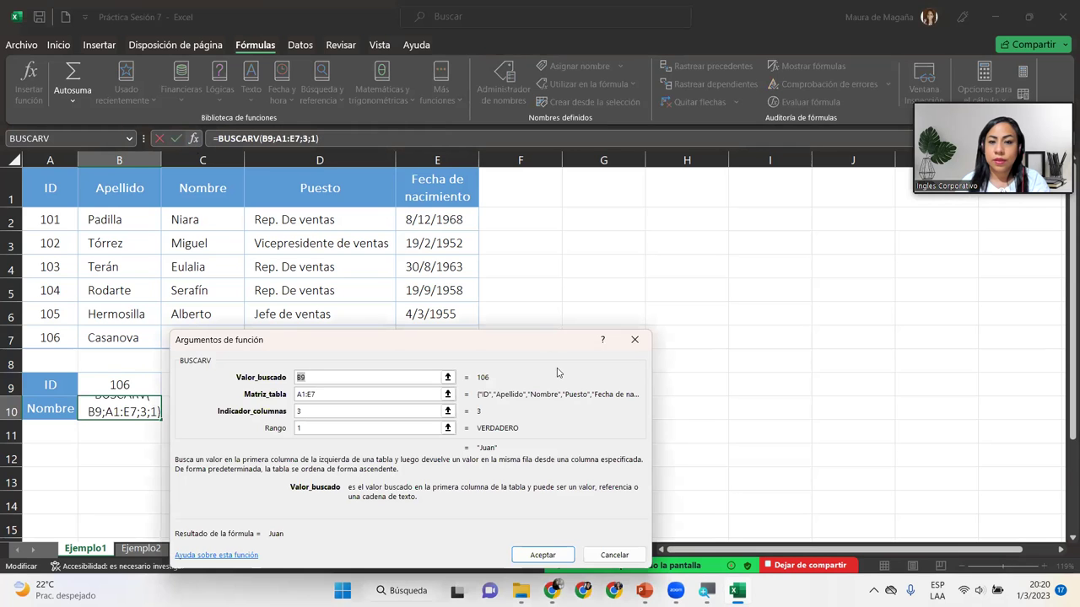
{"action": "mouse_move", "coordinate": [519, 342]}
{"action": "left_mouse_down"}
{"action": "mouse_move", "coordinate": [563, 250]}
{"action": "mouse_move", "coordinate": [594, 237]}
{"action": "left_mouse_up"}
{"action": "left_click", "coordinate": [445, 324]}
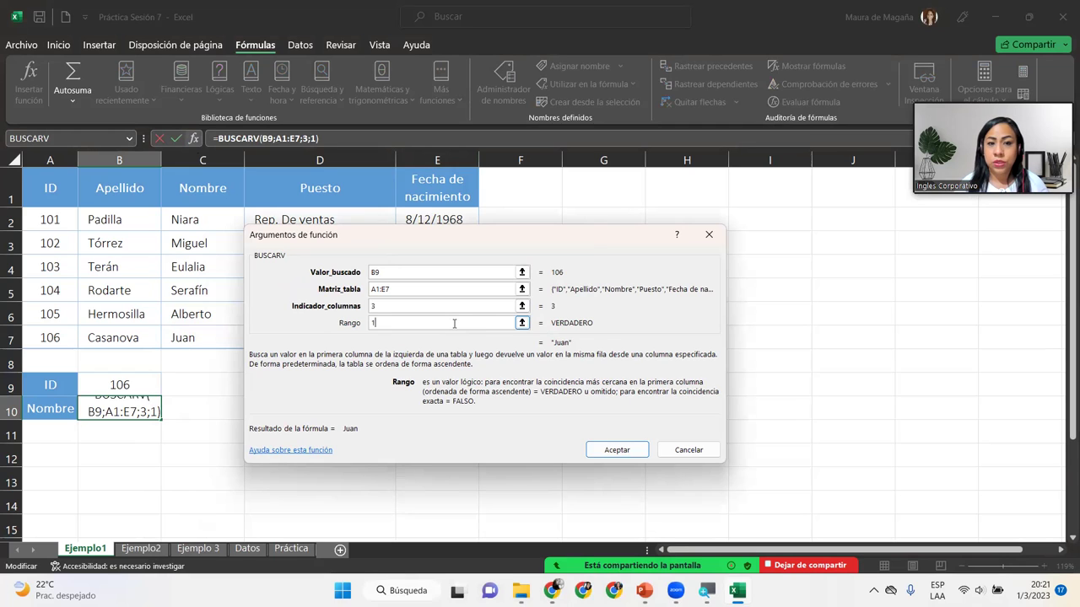
{"action": "key", "text": "BackSpace"}
{"action": "type", "text": "falso"}
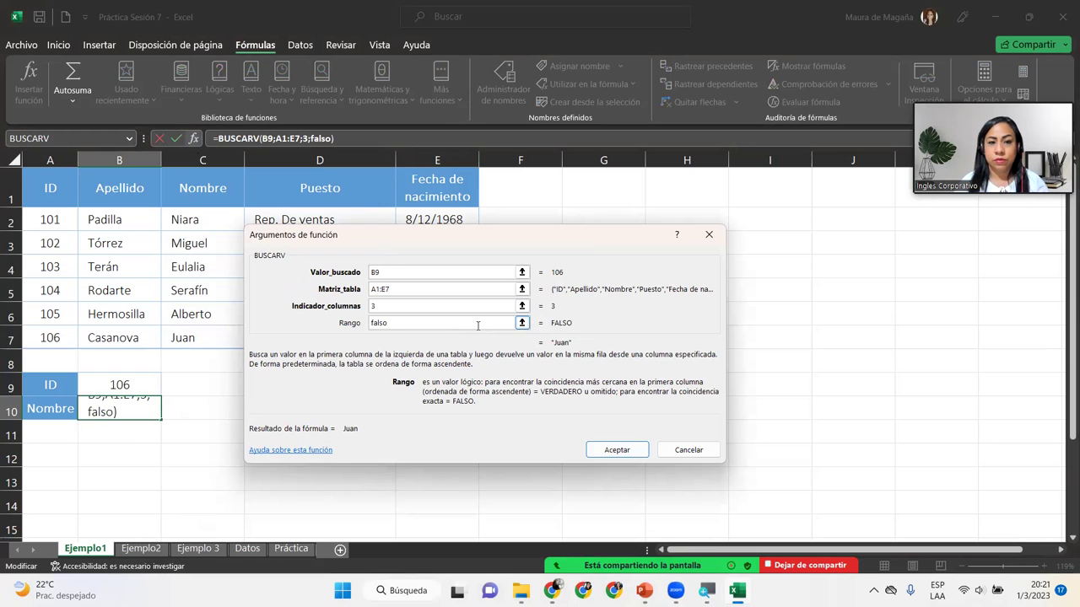
{"action": "left_click_drag", "start_coordinate": [412, 322], "coordinate": [359, 319]}
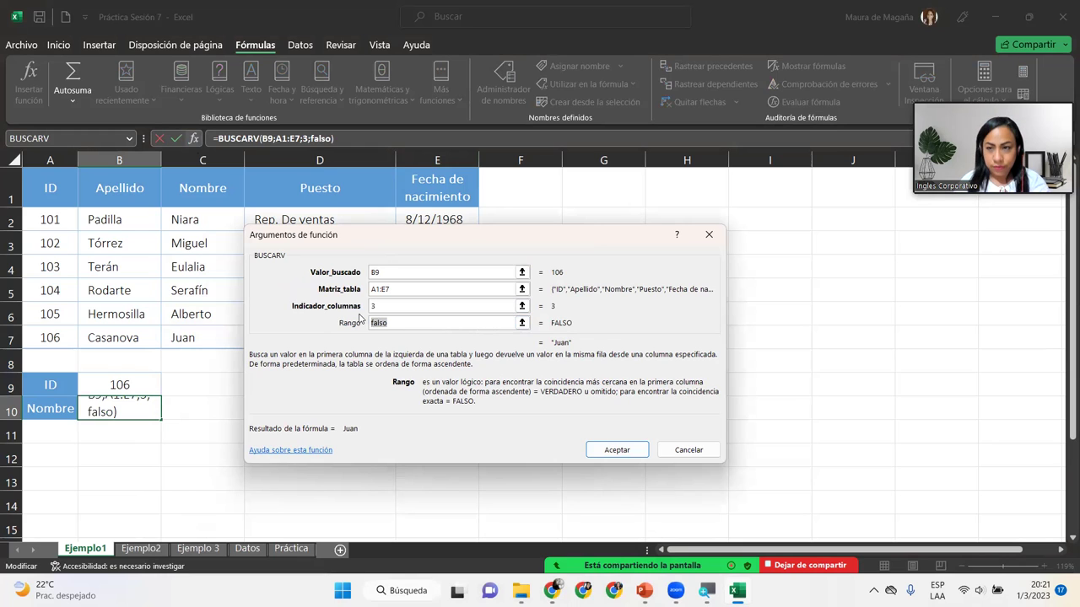
{"action": "type", "text": "verdadero"}
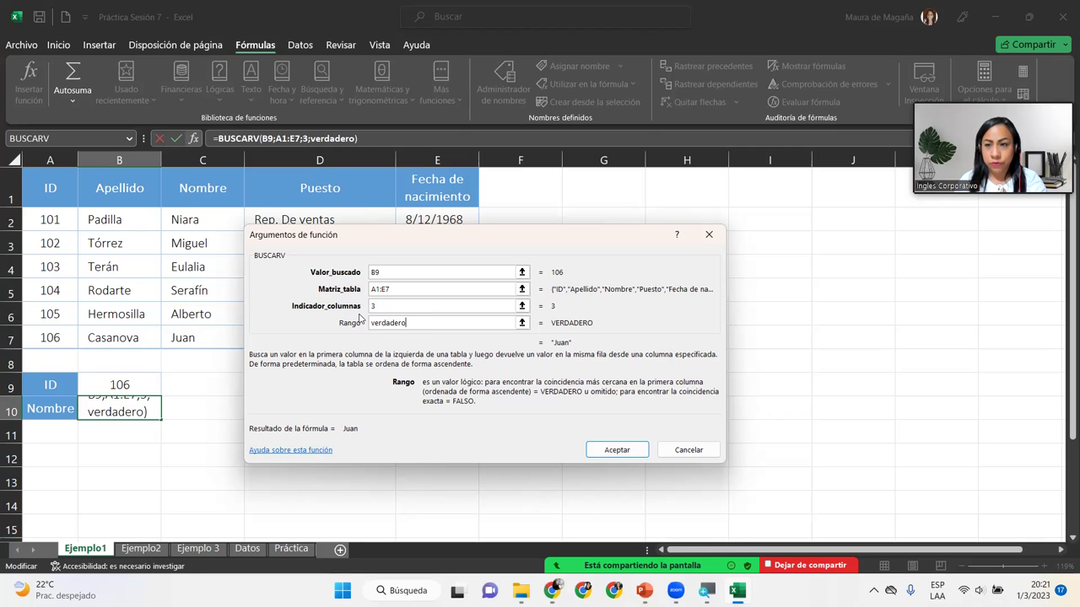
- Replace the match option with 1 and confirm the formula, returning Juan
{"action": "key", "text": "BackSpace"}
{"action": "key", "text": "BackSpace"}
{"action": "key", "text": "BackSpace"}
{"action": "key", "text": "BackSpace"}
{"action": "key", "text": "BackSpace"}
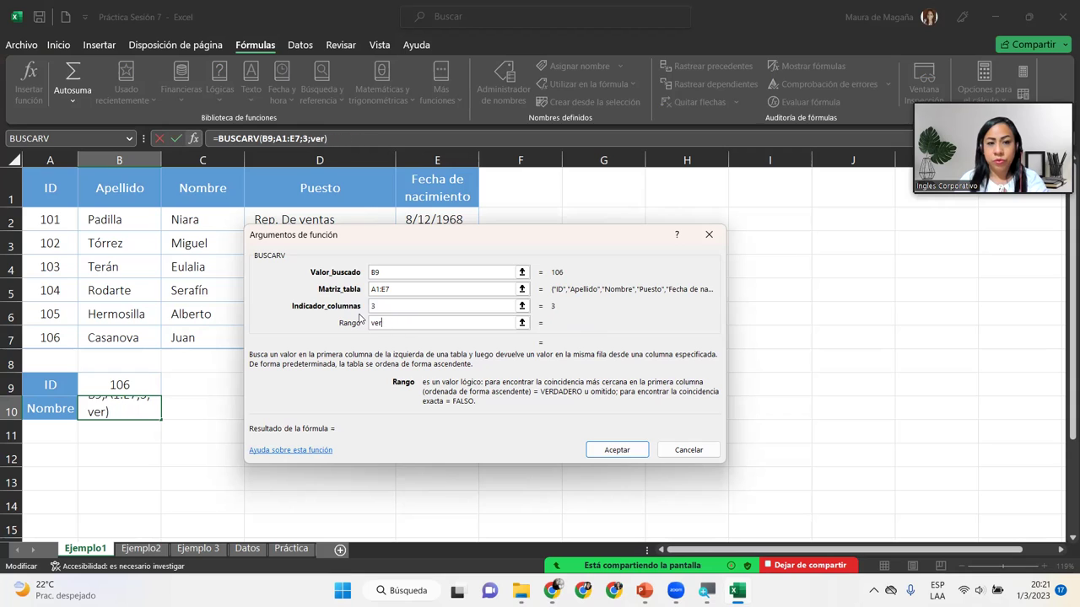
{"action": "key", "text": "BackSpace"}
{"action": "key", "text": "BackSpace"}
{"action": "key", "text": "BackSpace"}
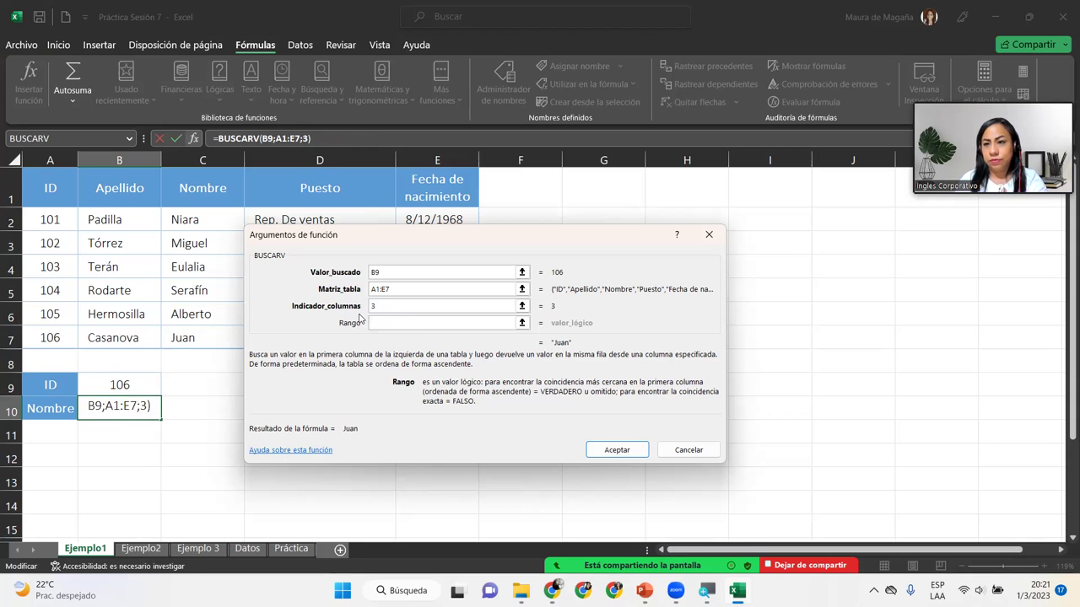
{"action": "type", "text": "1"}
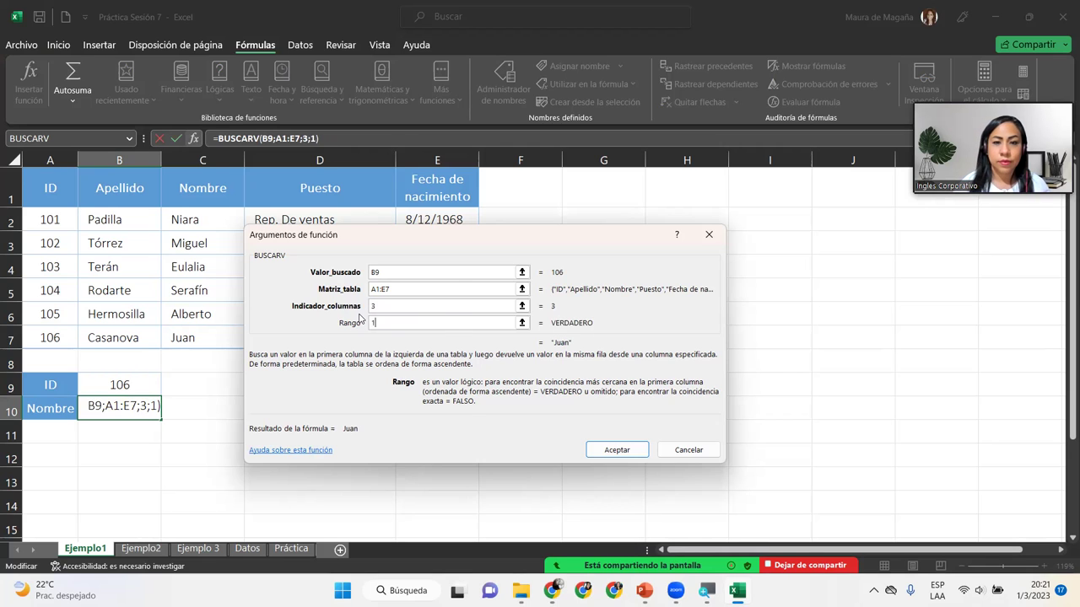
{"action": "key", "text": "Return"}
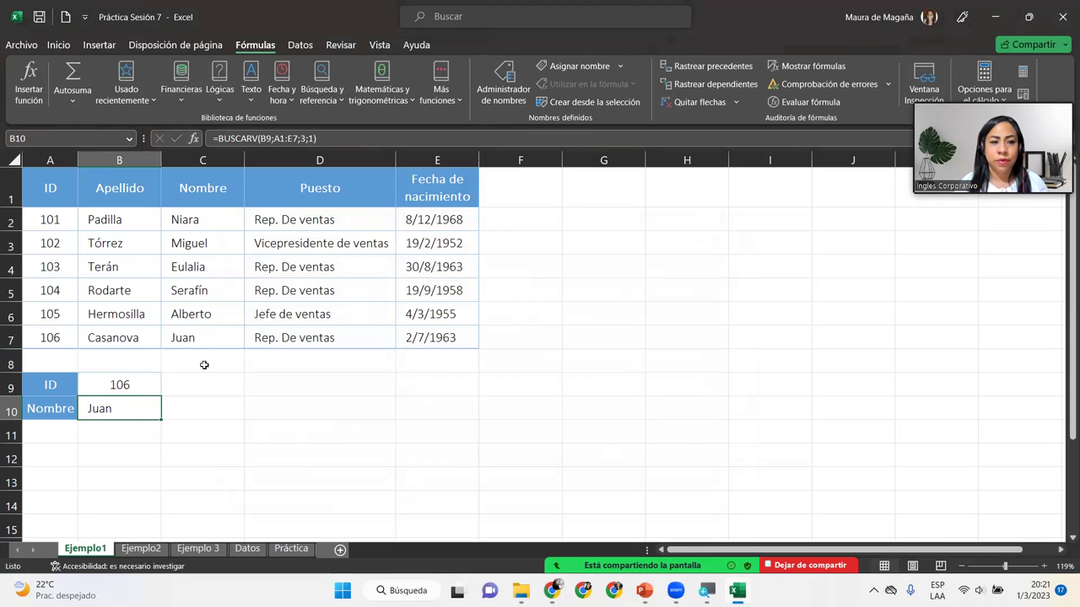
- Type the label Apellido in cell A11
{"action": "left_click", "coordinate": [86, 426]}
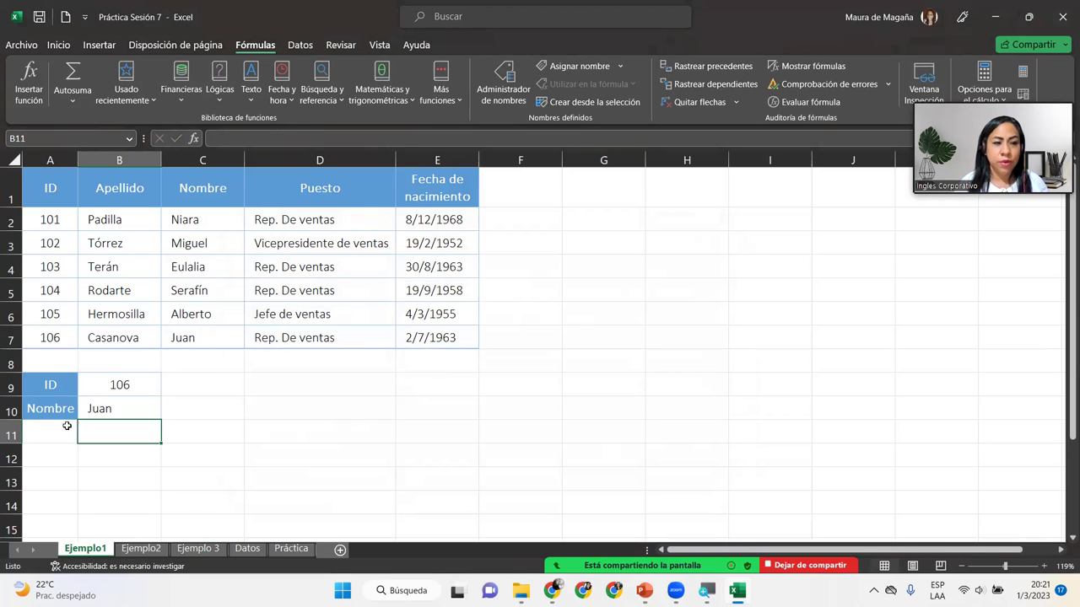
{"action": "left_click", "coordinate": [65, 425]}
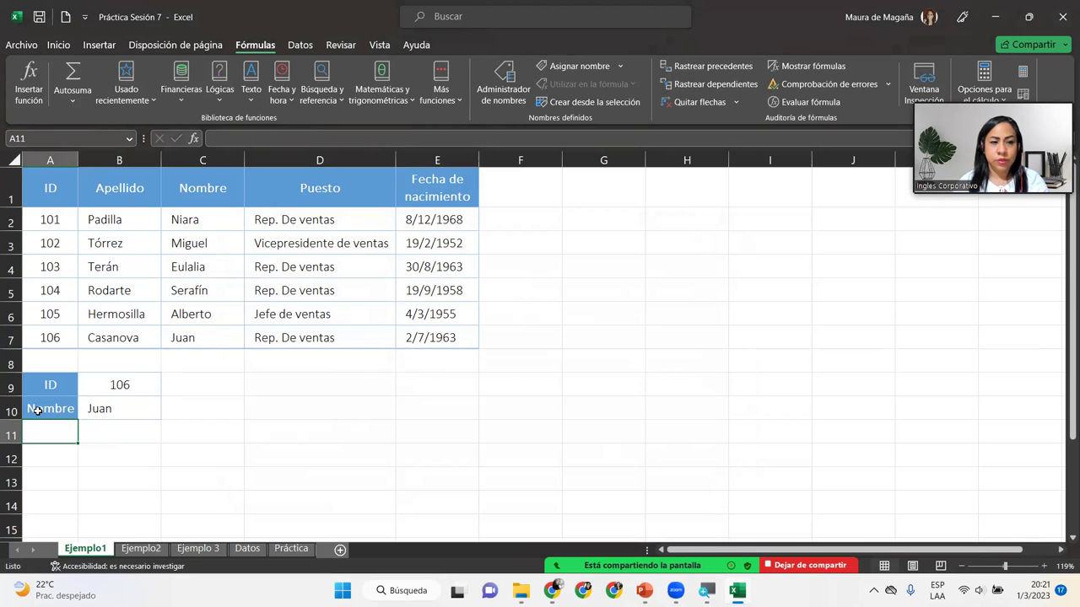
{"action": "type", "text": "Apellido"}
{"action": "key", "text": "Tab"}
- Copy the Nombre row's A10:B10 formatting onto A11:B11 with Copiar formato
{"action": "left_click_drag", "start_coordinate": [38, 410], "coordinate": [108, 406]}
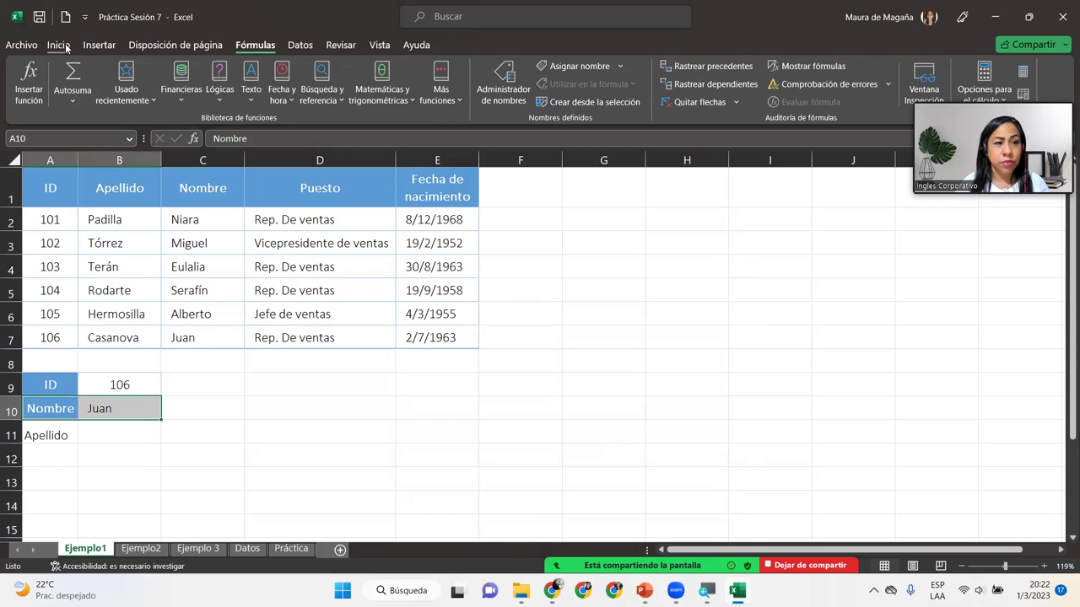
{"action": "left_click", "coordinate": [58, 45]}
{"action": "left_click", "coordinate": [93, 101]}
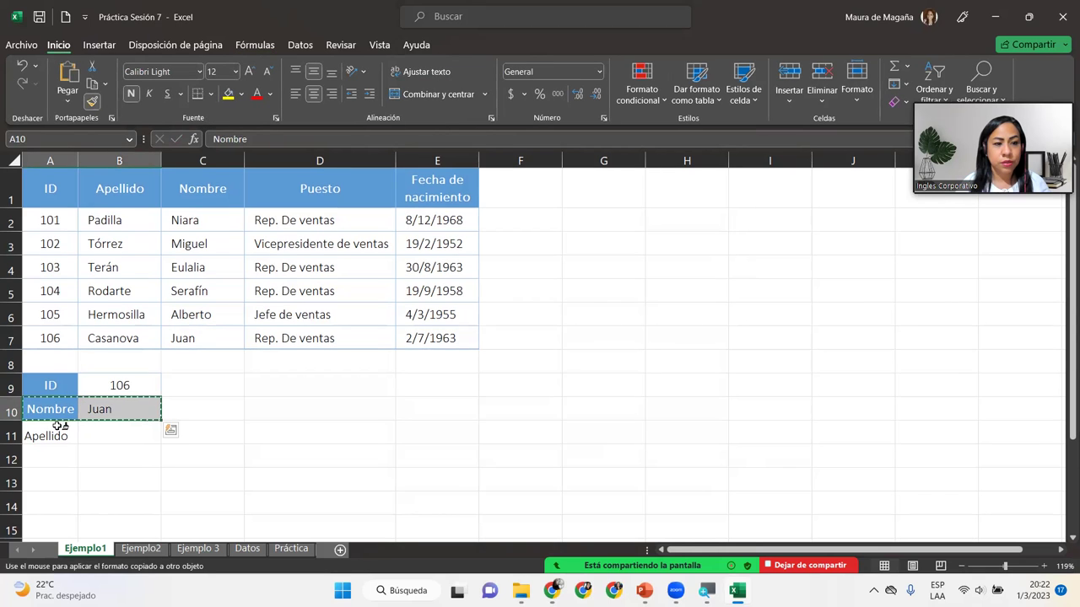
{"action": "left_click_drag", "start_coordinate": [46, 432], "coordinate": [116, 430]}
{"action": "left_click", "coordinate": [116, 431]}
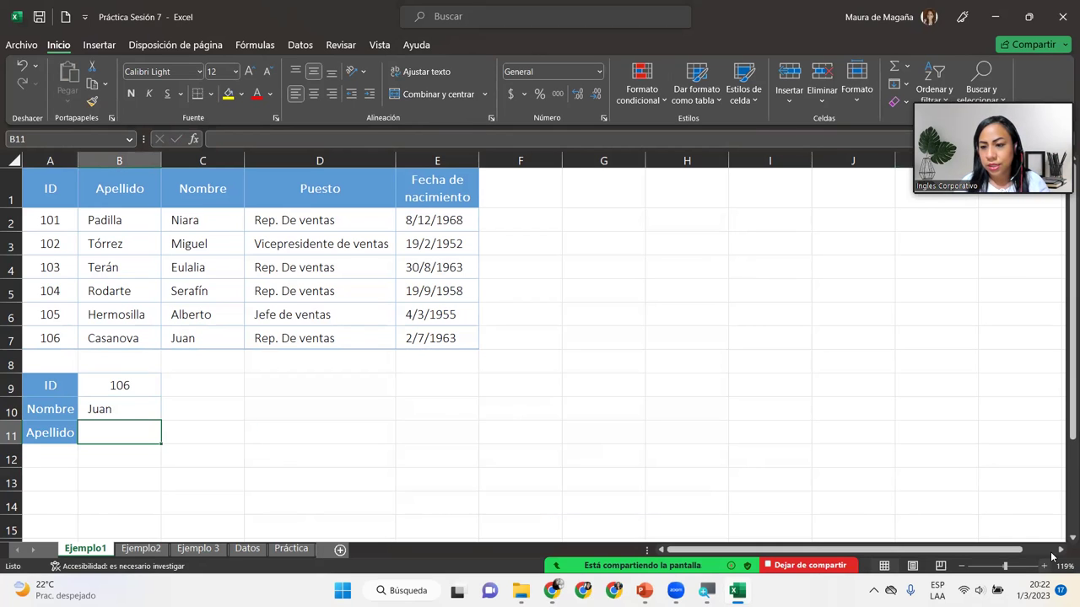
- Start the formula =BUSCARV(B9; in B11, using the ID in B9 as lookup value
{"action": "left_click", "coordinate": [1044, 566]}
{"action": "left_click", "coordinate": [1045, 566]}
{"action": "left_click", "coordinate": [1045, 566]}
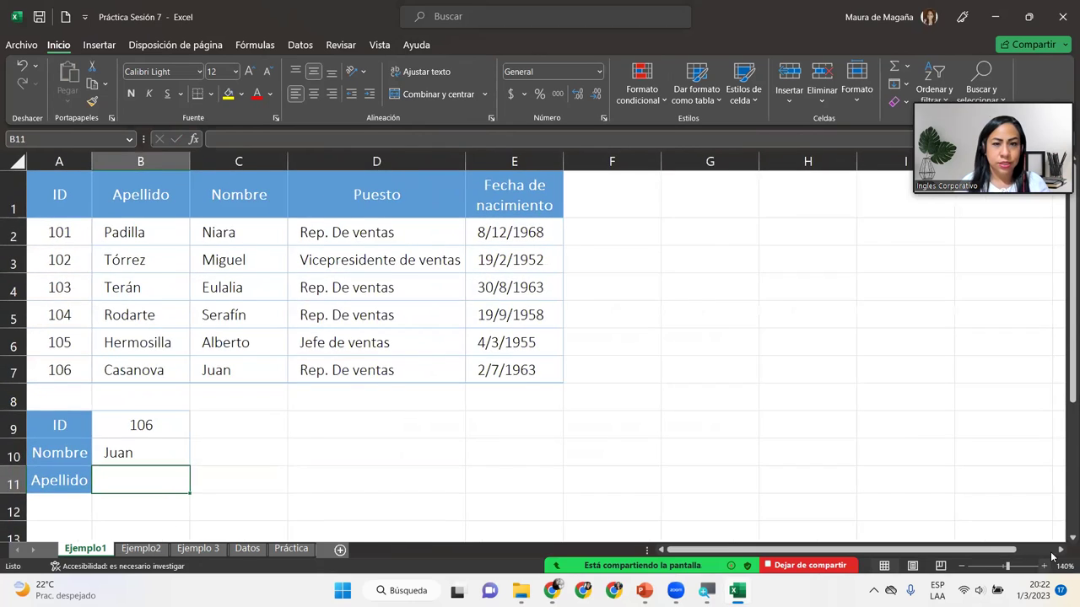
{"action": "left_click", "coordinate": [1044, 566]}
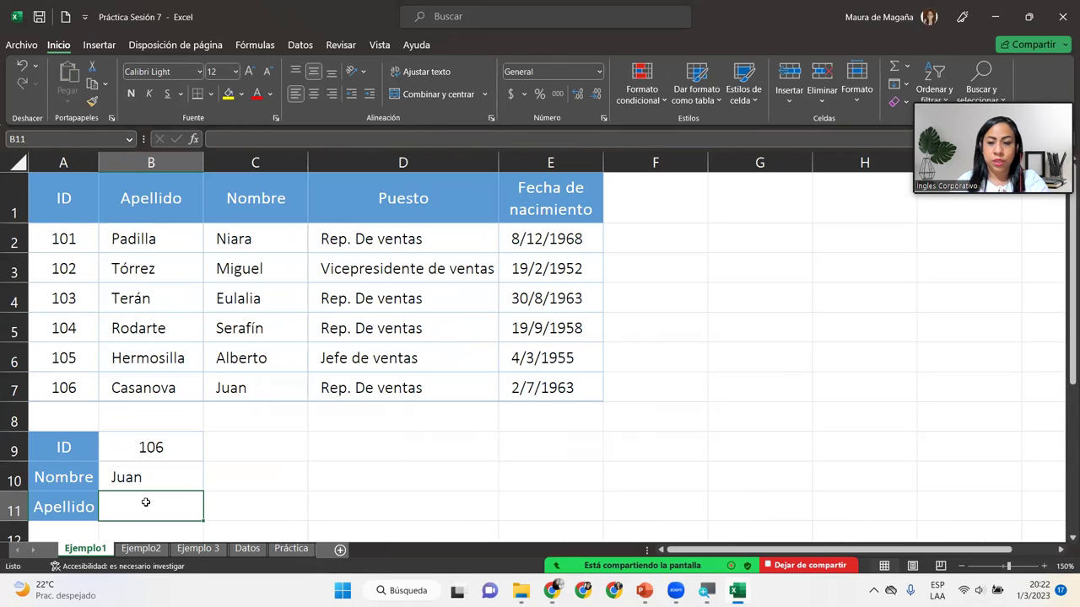
{"action": "type", "text": "=buscar"}
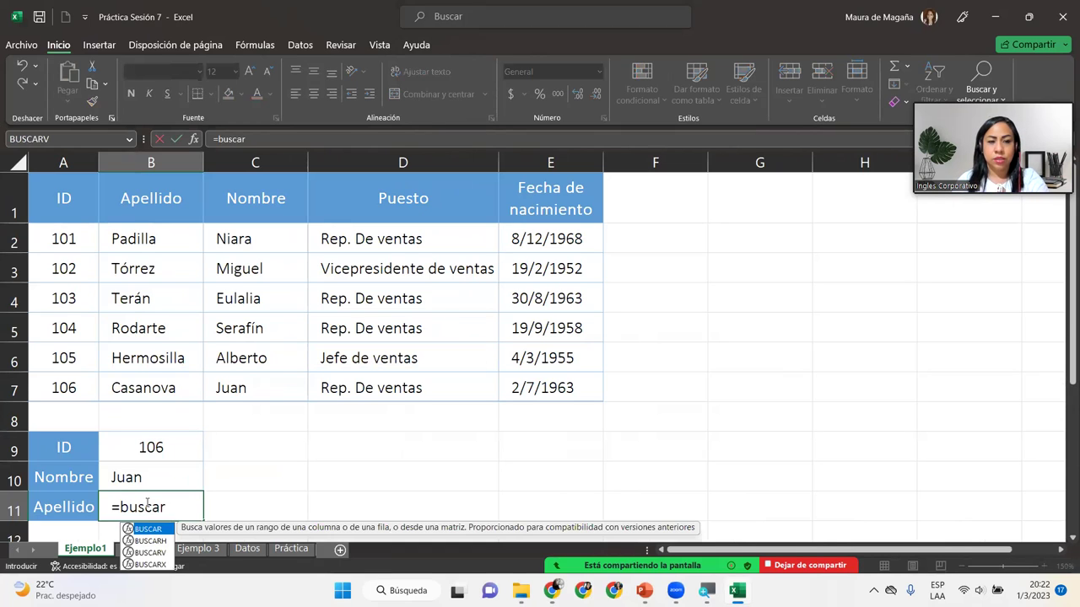
{"action": "key", "text": "Down"}
{"action": "key", "text": "Down"}
{"action": "key", "text": "Tab"}
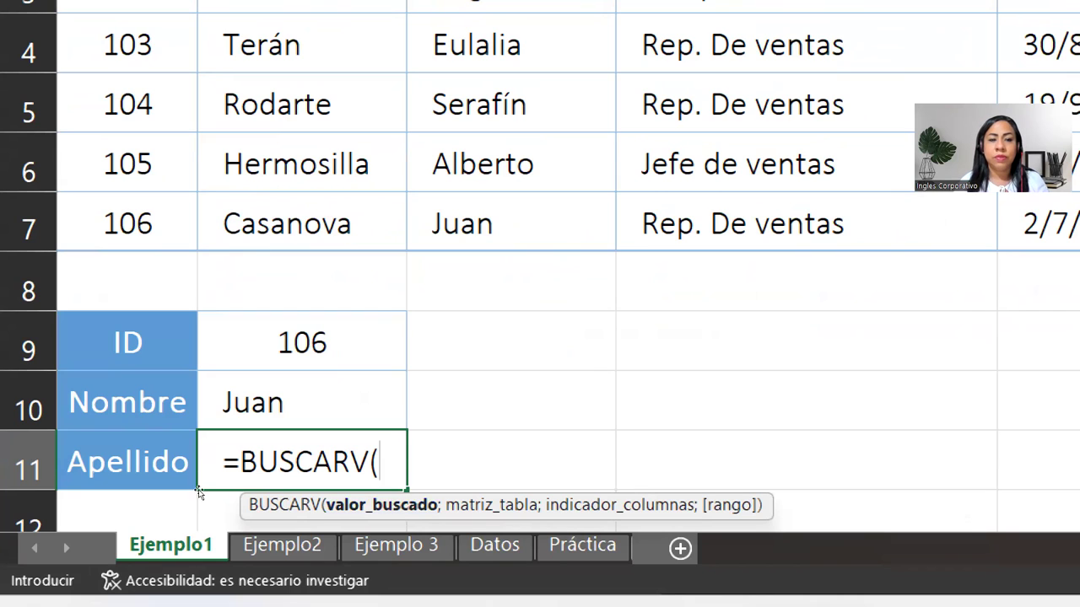
{"action": "key", "text": "Up"}
{"action": "key", "text": "Up"}
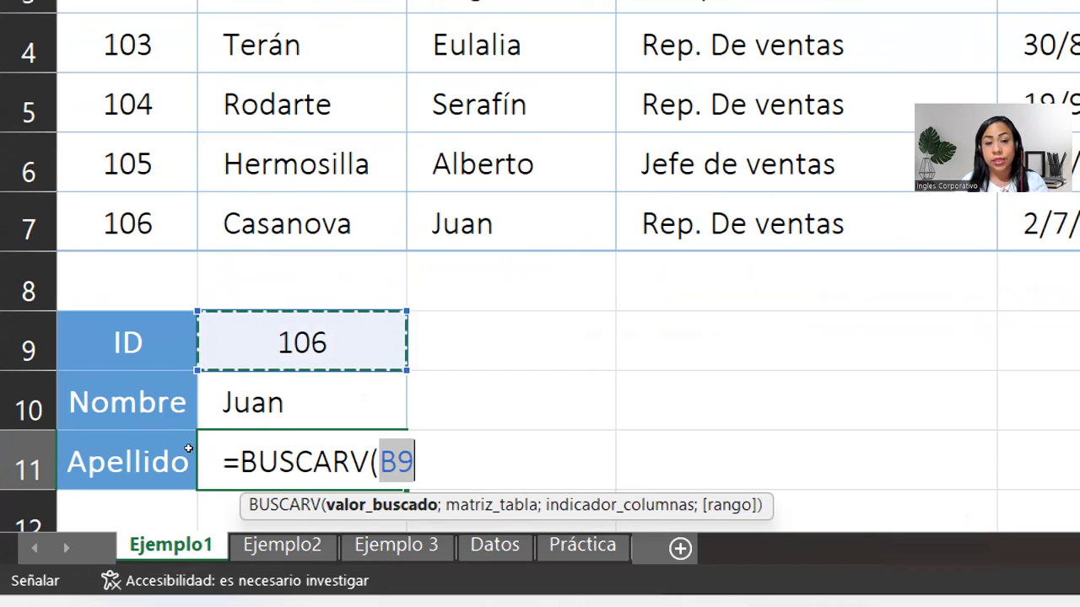
{"action": "type", "text": ";"}
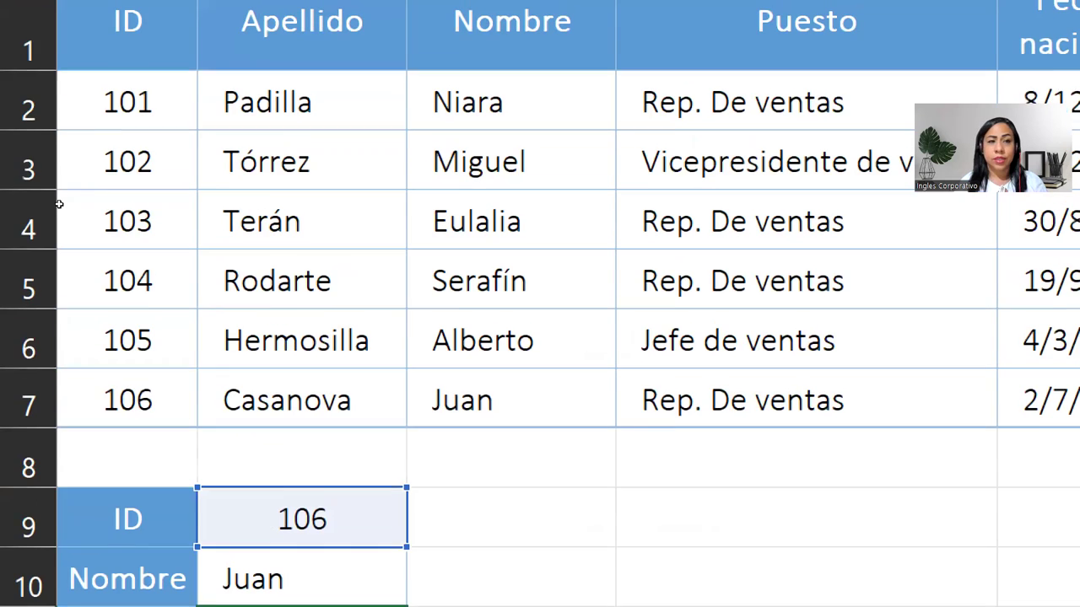
- Add the table A1:E7 and column index 2 to B11's BUSCARV formula
{"action": "left_click_drag", "start_coordinate": [54, 203], "coordinate": [1030, 407]}
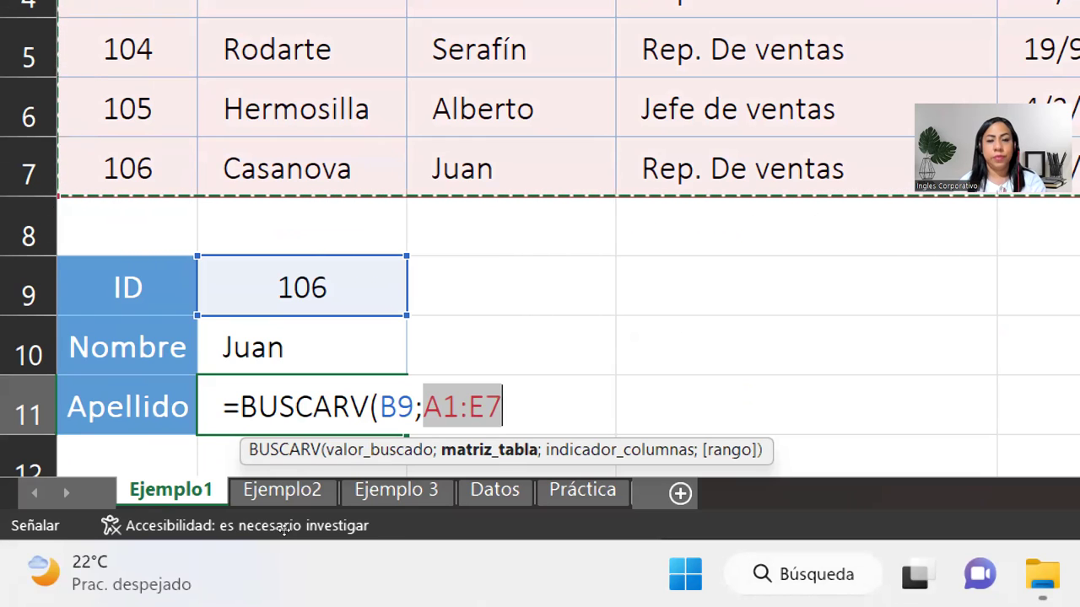
{"action": "type", "text": ";"}
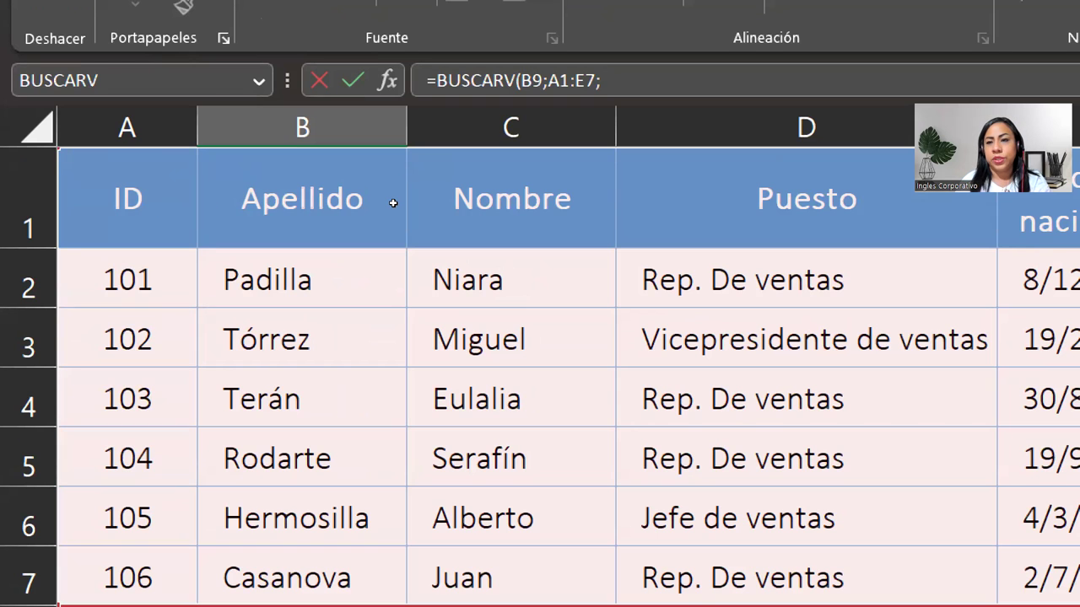
{"action": "scroll", "coordinate": [393, 203], "scroll_direction": "right", "scroll_amount": 3}
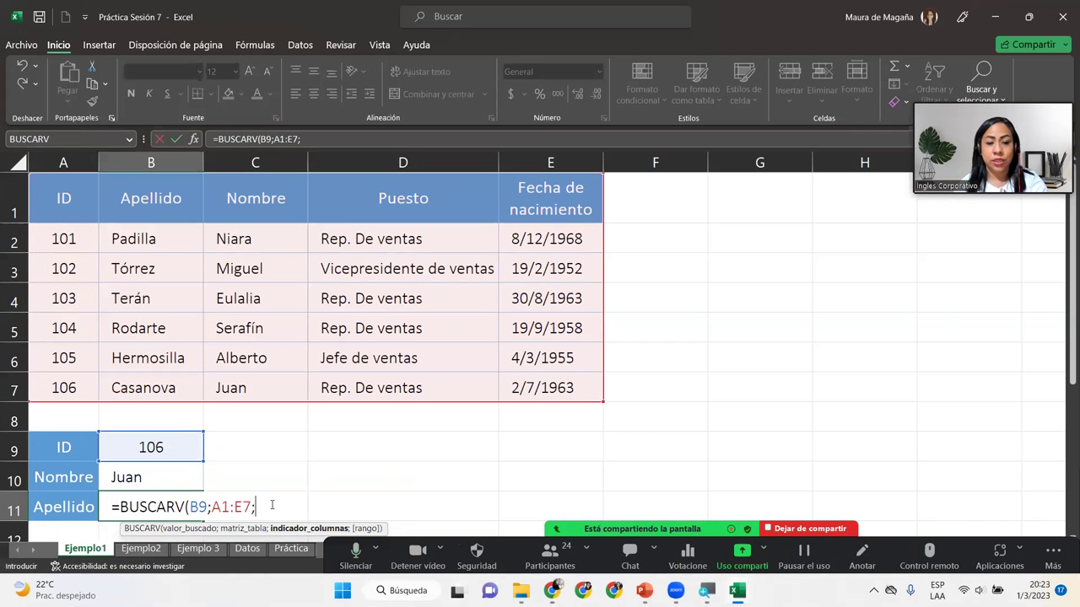
{"action": "type", "text": "2;"}
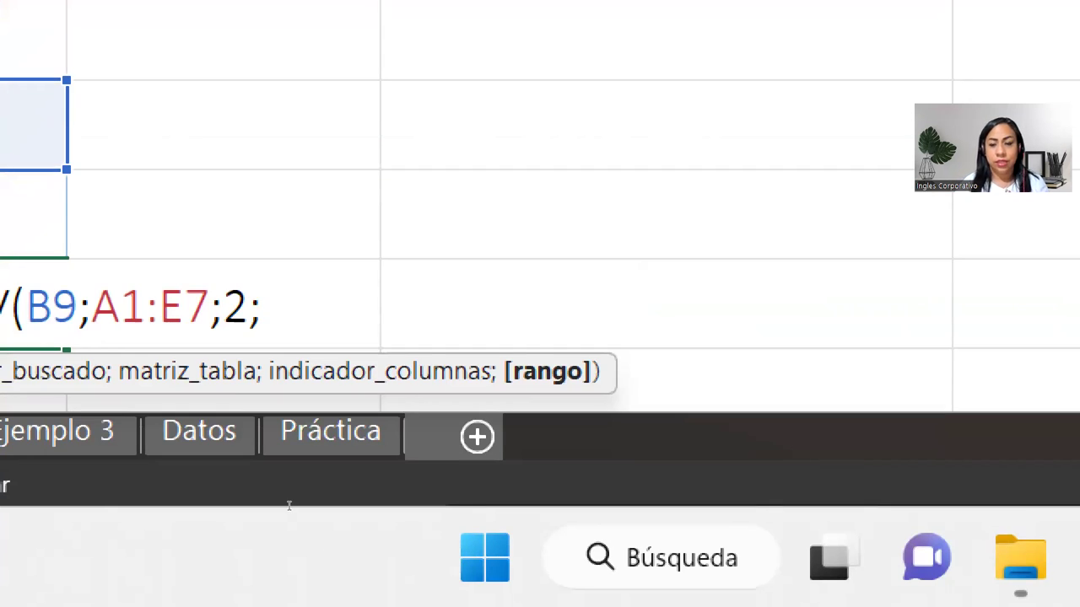
- Fix the separator after 2, add 0 for exact match, and close the parenthesis
{"action": "key", "text": "Left"}
{"action": "key", "text": "Delete"}
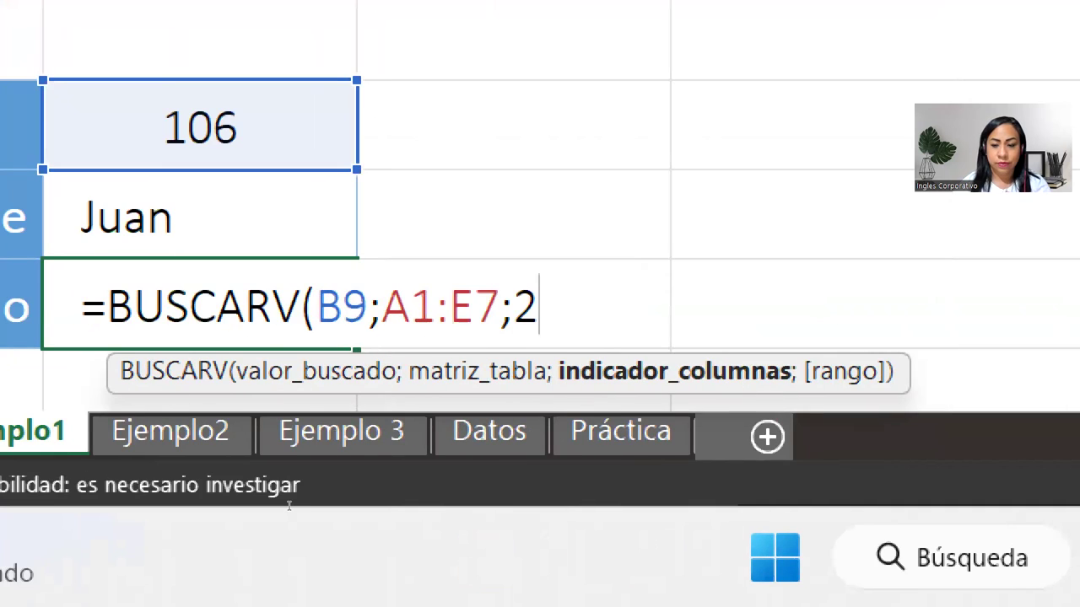
{"action": "type", "text": ";"}
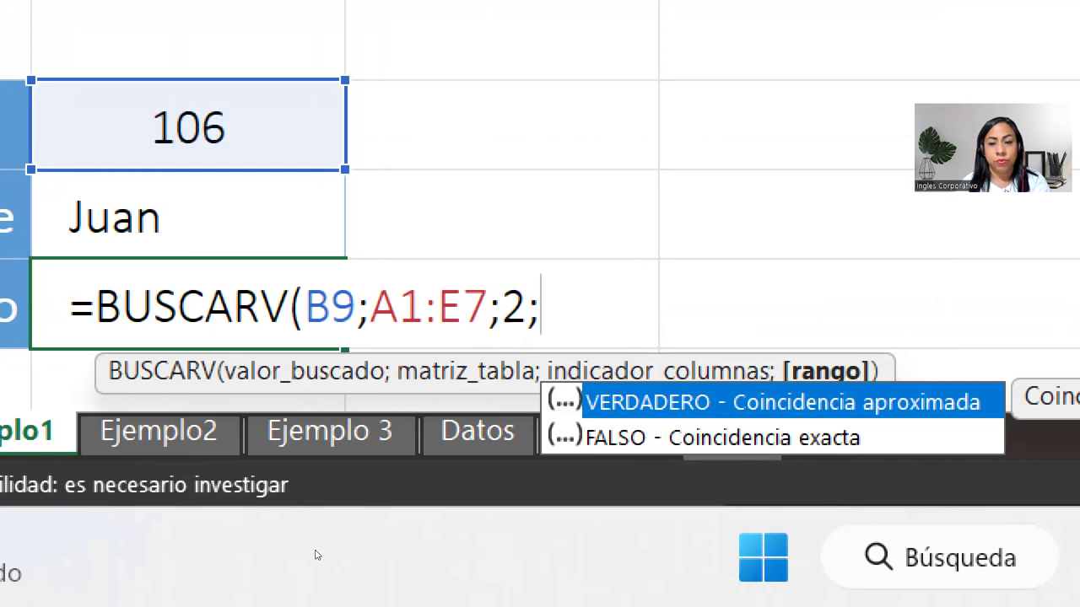
{"action": "type", "text": "0"}
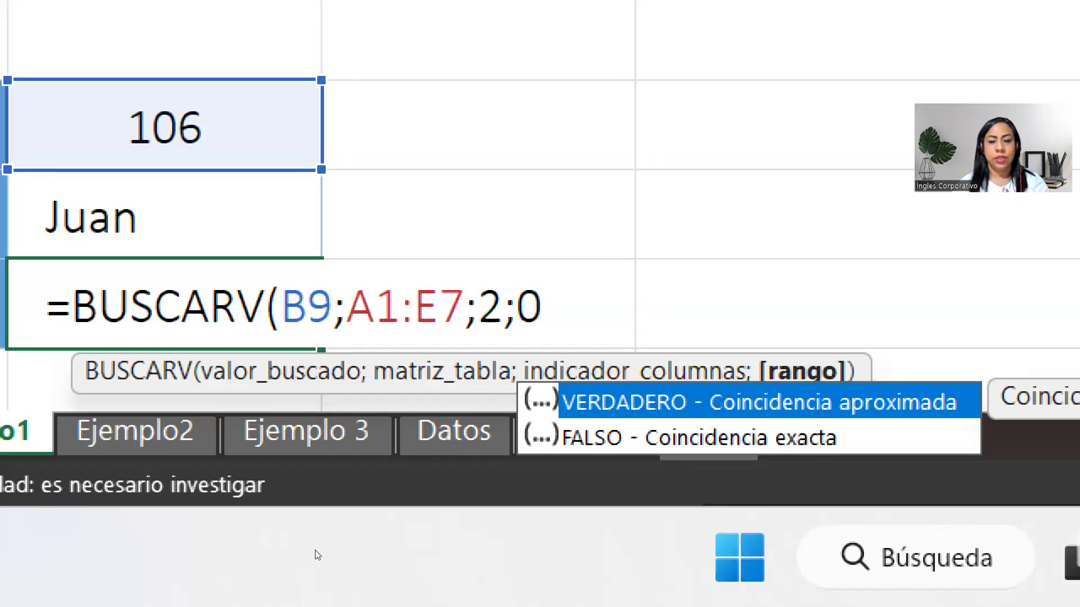
{"action": "type", "text": ")"}
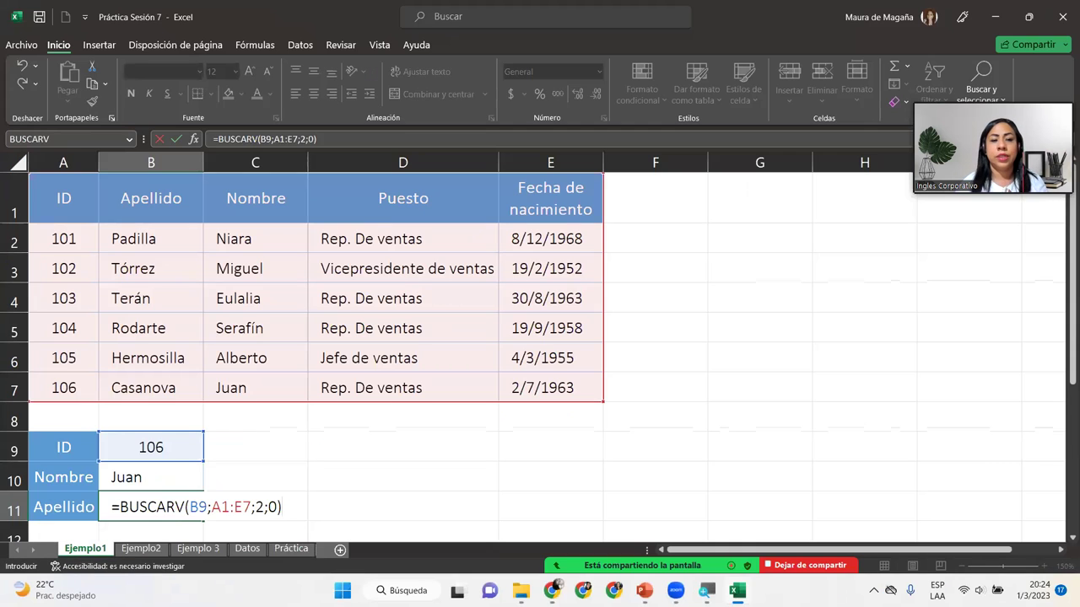
- Commit =BUSCARV(B9;A1:E7;2;0) in B11 so it shows Casanova for ID 106
{"action": "left_click", "coordinate": [272, 506]}
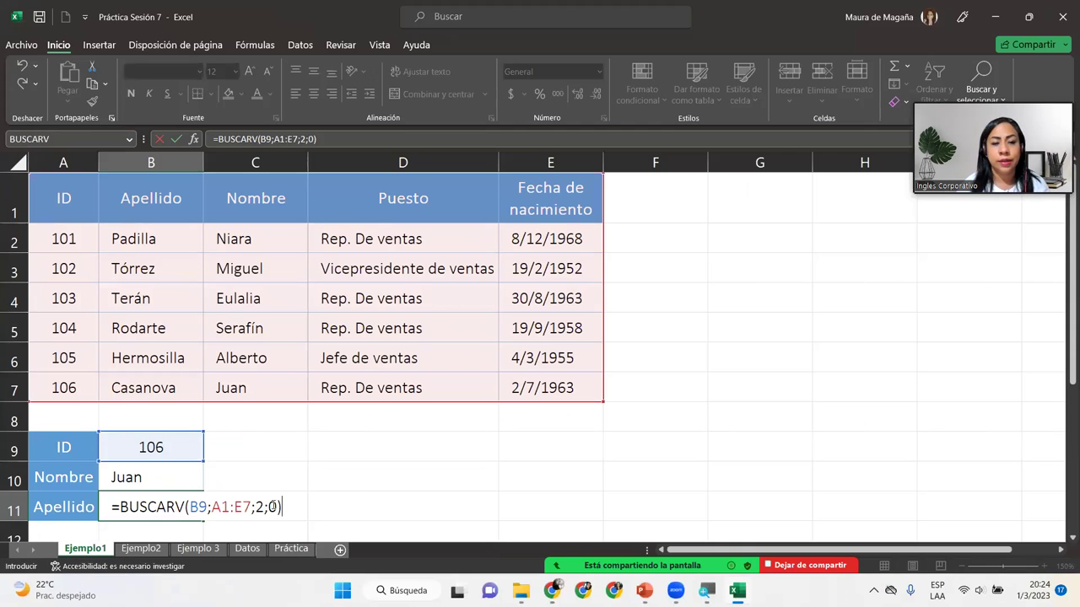
{"action": "key", "text": "Right"}
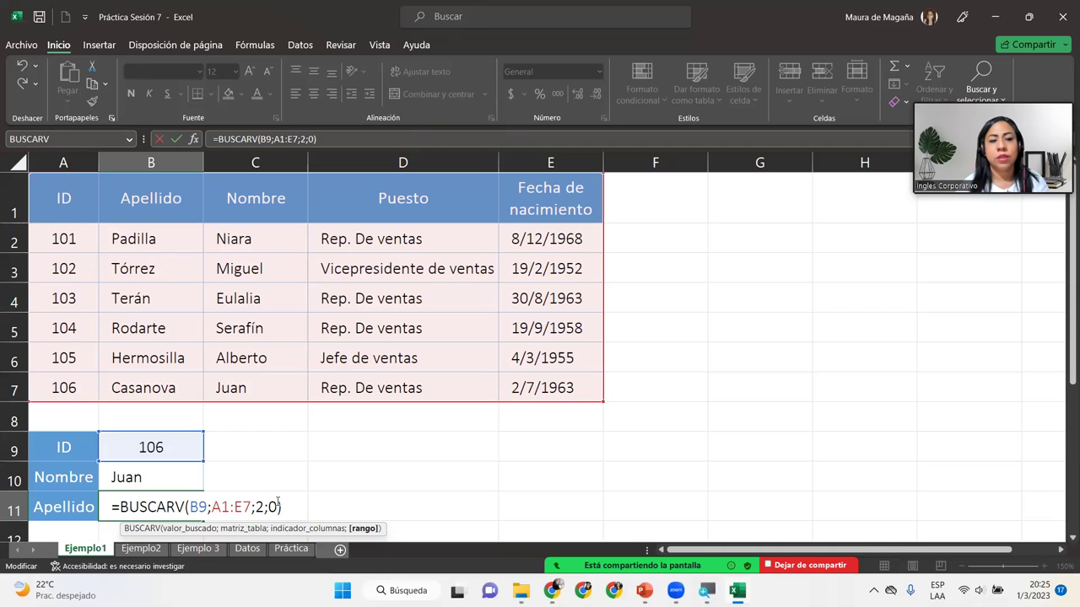
{"action": "left_click", "coordinate": [287, 499]}
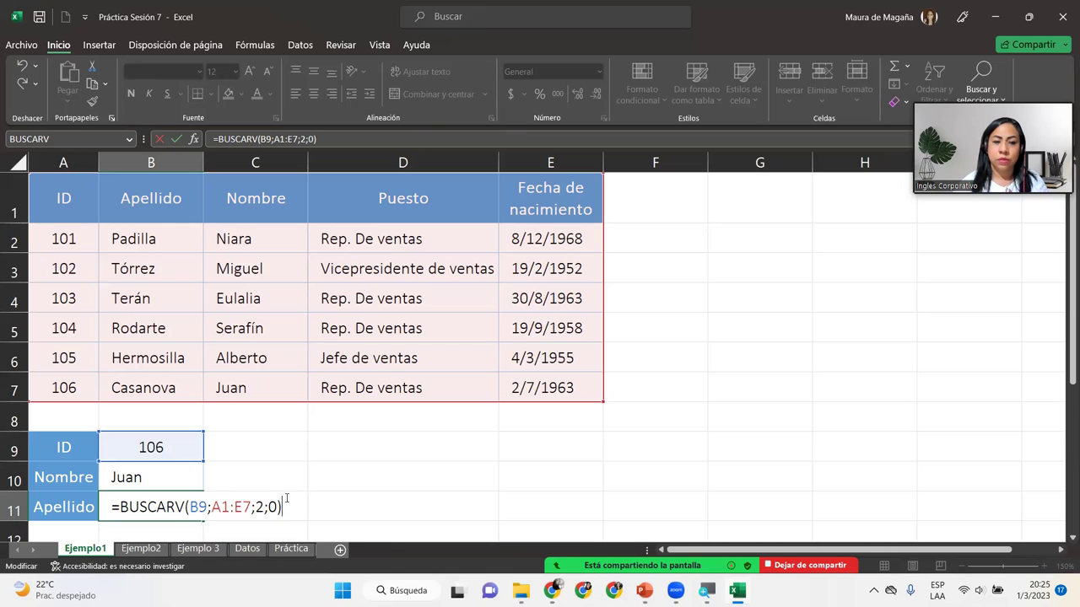
{"action": "key", "text": "Return"}
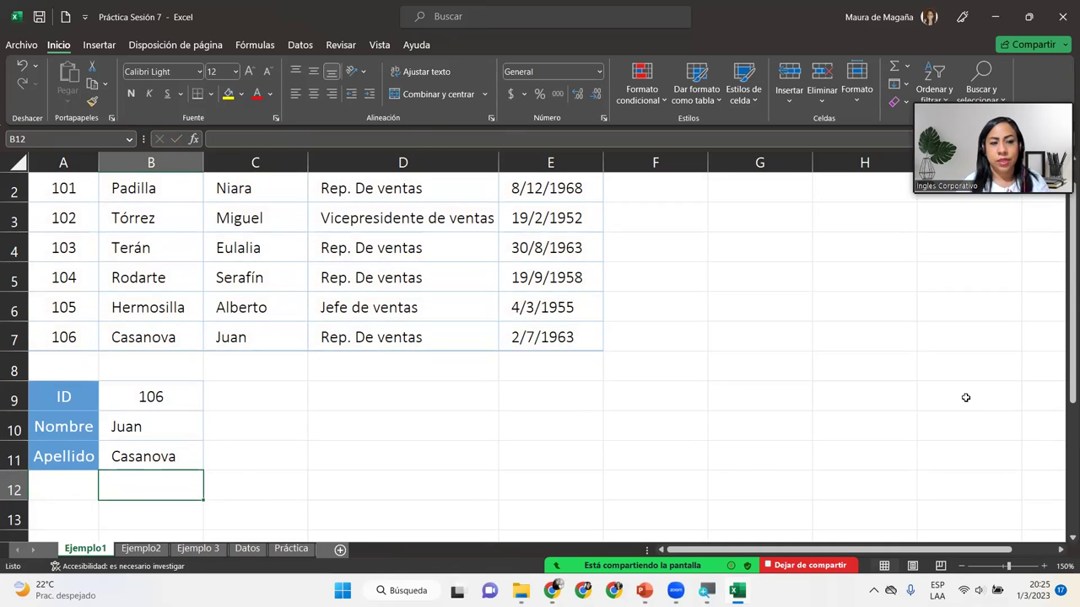
- Enter the ID 103 in B9 after checking Casanova in the table, and dismiss the mail notification
{"action": "left_click", "coordinate": [156, 331]}
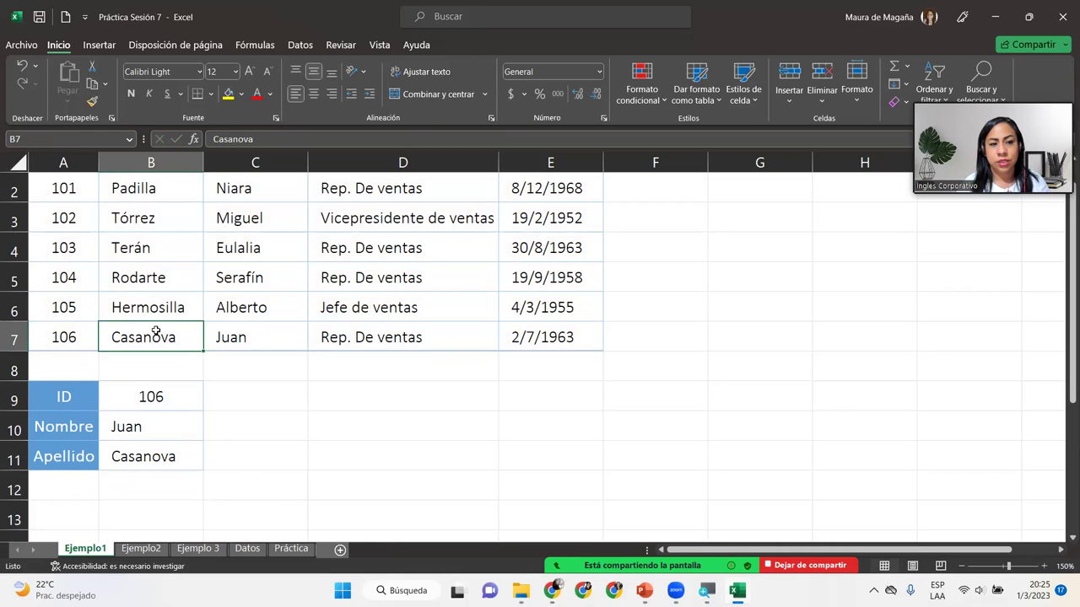
{"action": "left_click", "coordinate": [183, 398]}
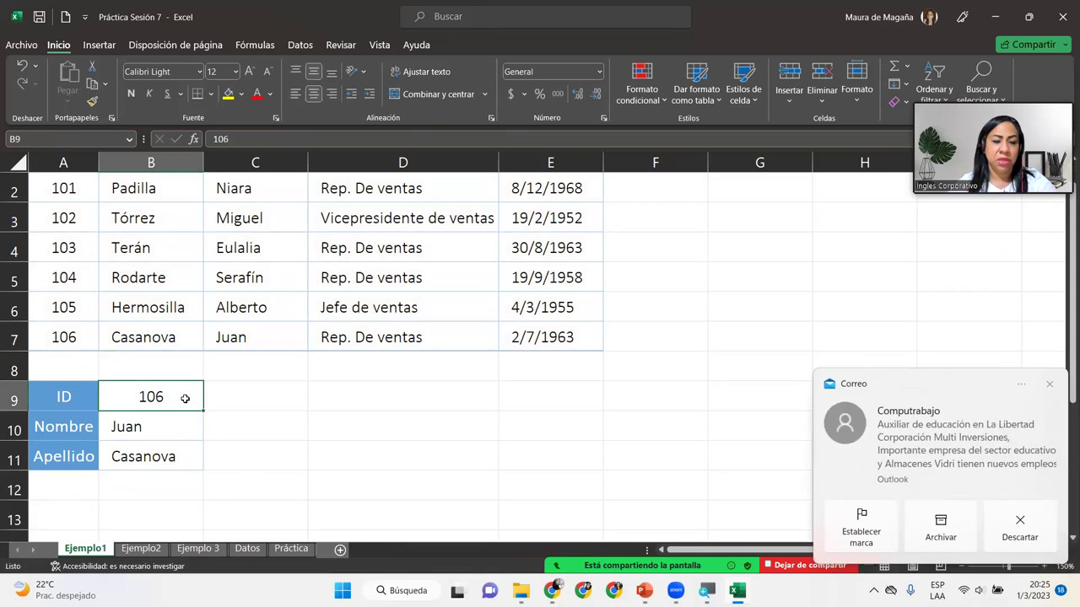
{"action": "type", "text": "103"}
{"action": "key", "text": "Return"}
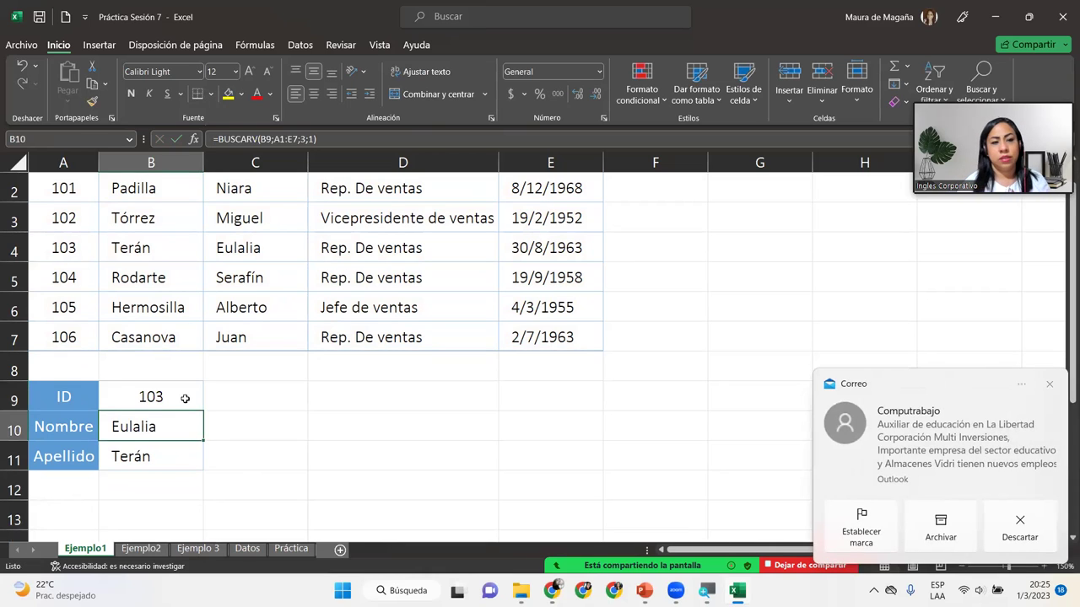
{"action": "left_click", "coordinate": [1047, 385]}
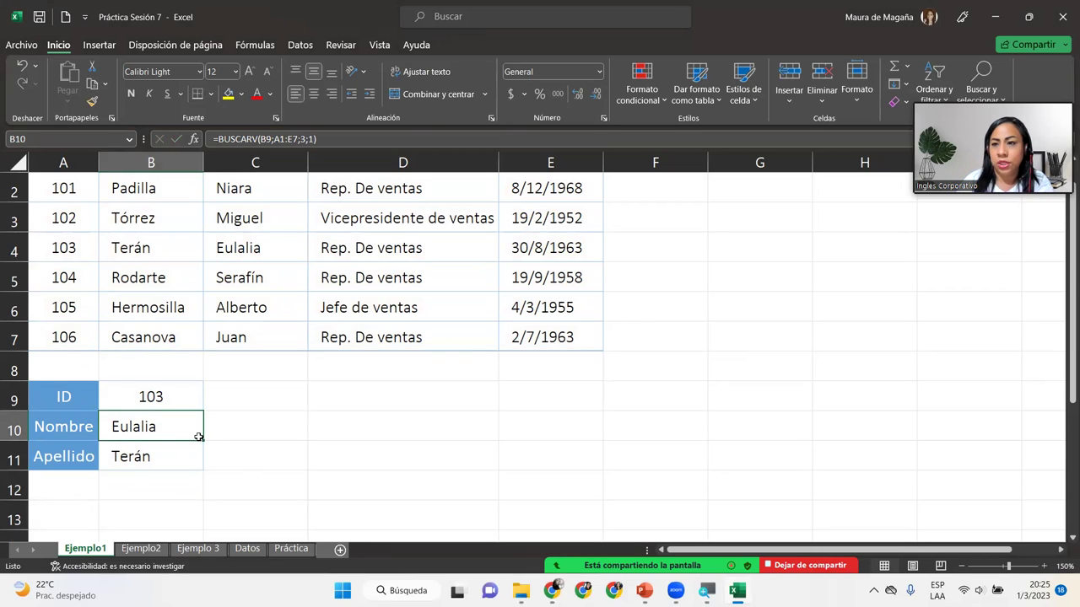
- Change the ID in B9 to 105, then go to the Ejemplo2 sheet
{"action": "left_click", "coordinate": [172, 392]}
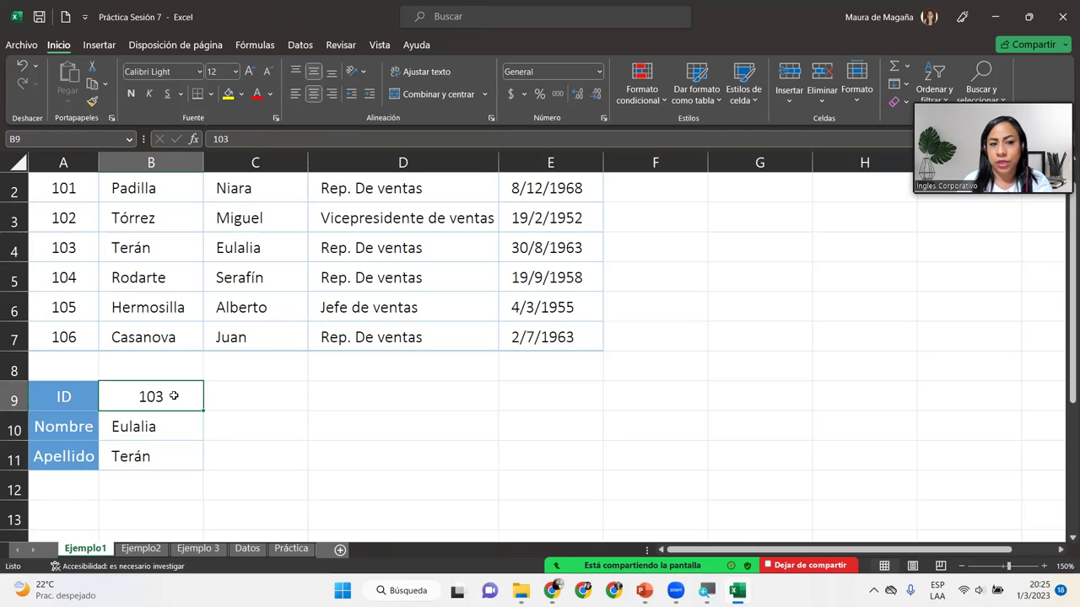
{"action": "type", "text": "105"}
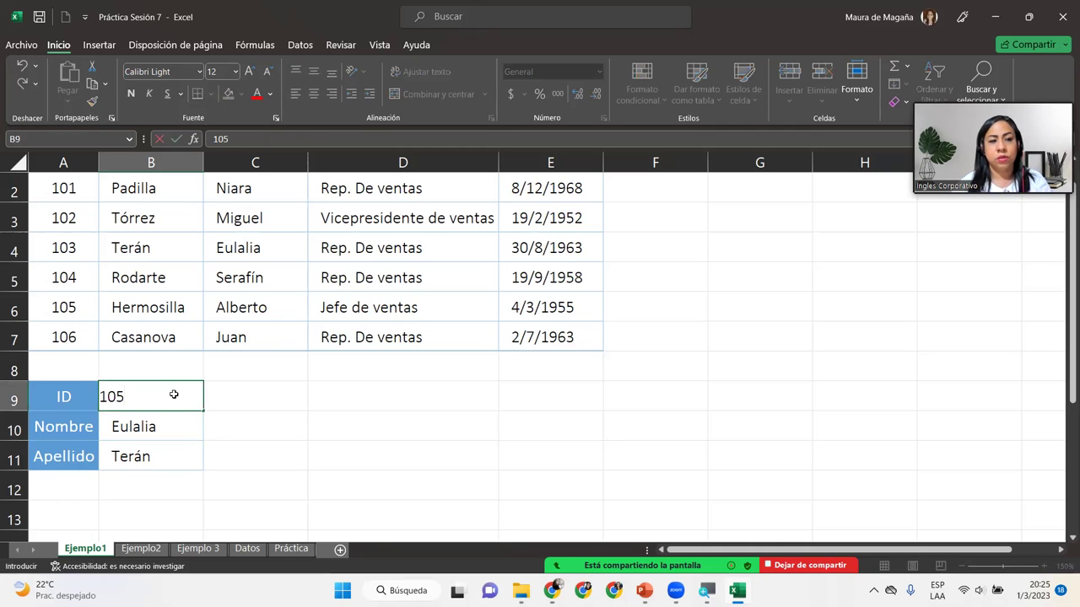
{"action": "key", "text": "Return"}
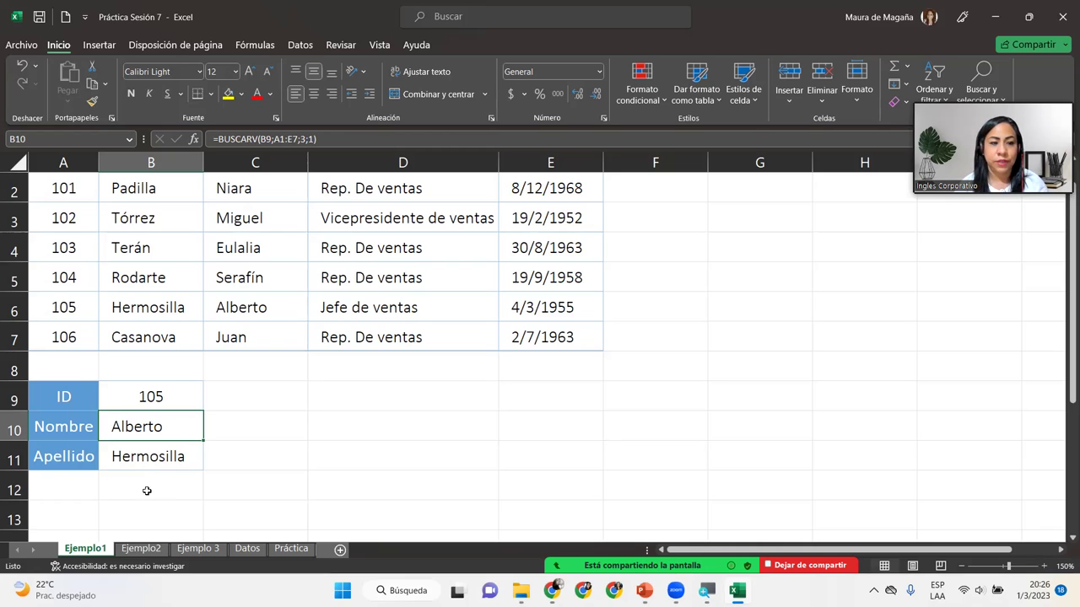
{"action": "left_click", "coordinate": [141, 549]}
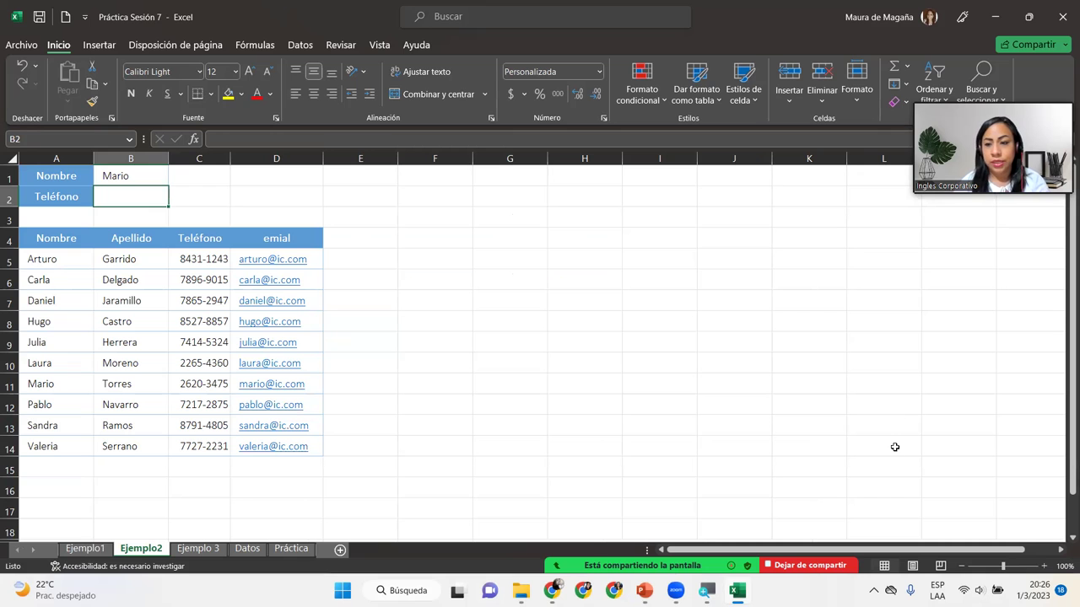
{"action": "scroll", "coordinate": [999, 557], "scroll_direction": "up", "scroll_amount": 2, "text": "ctrl"}
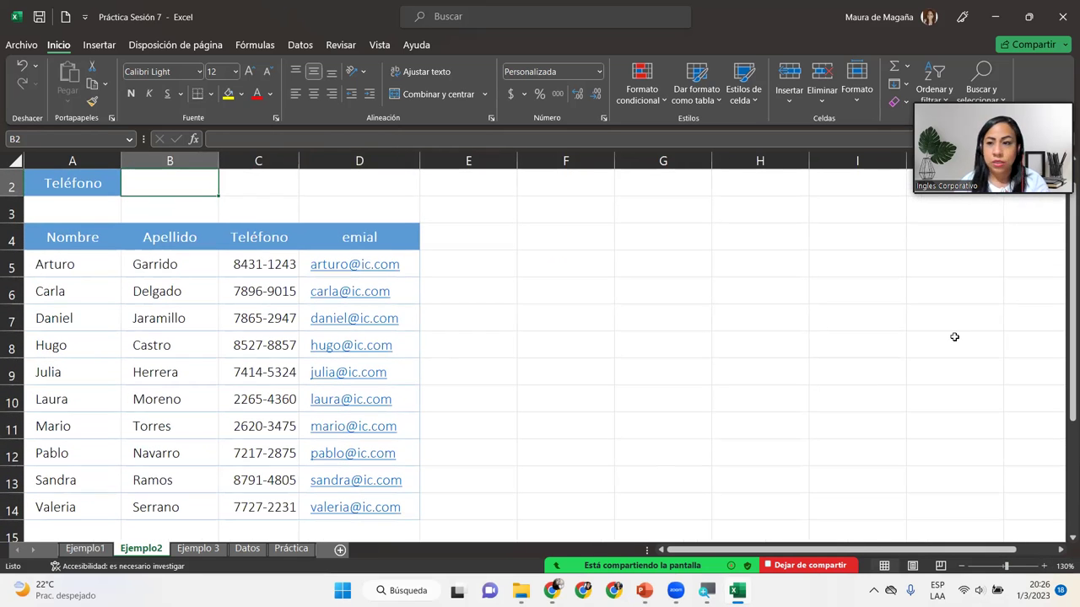
{"action": "left_click_drag", "start_coordinate": [1072, 329], "coordinate": [1071, 322]}
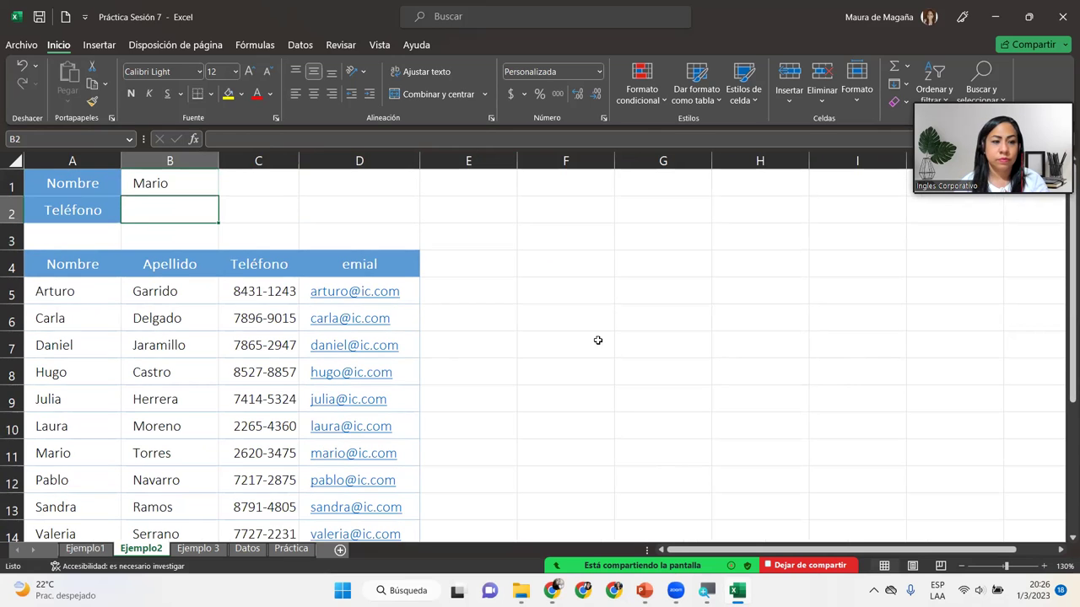
{"action": "left_click", "coordinate": [165, 181]}
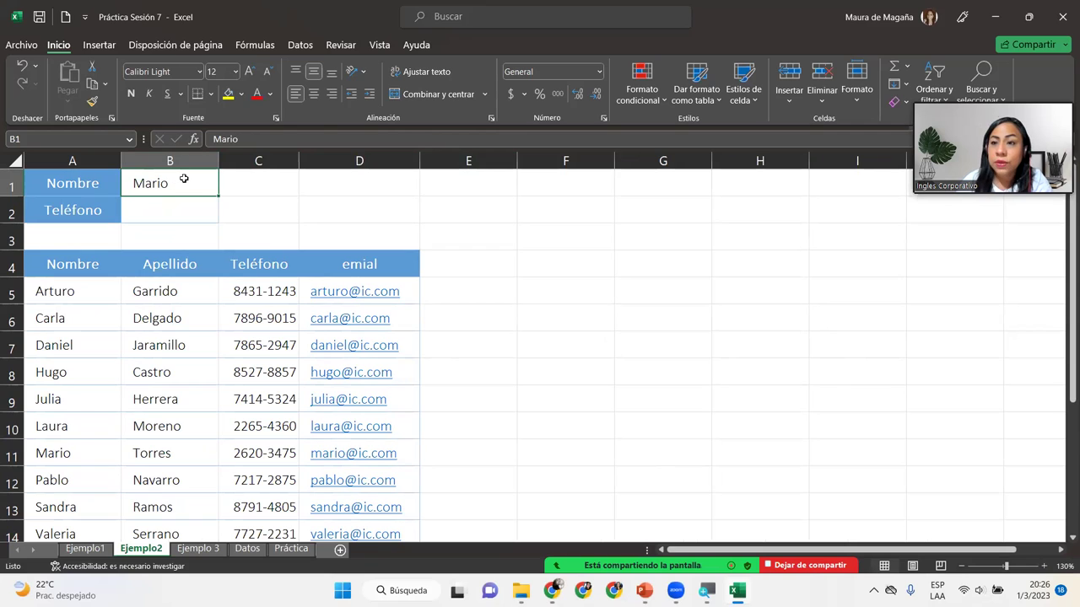
{"action": "left_click", "coordinate": [176, 202]}
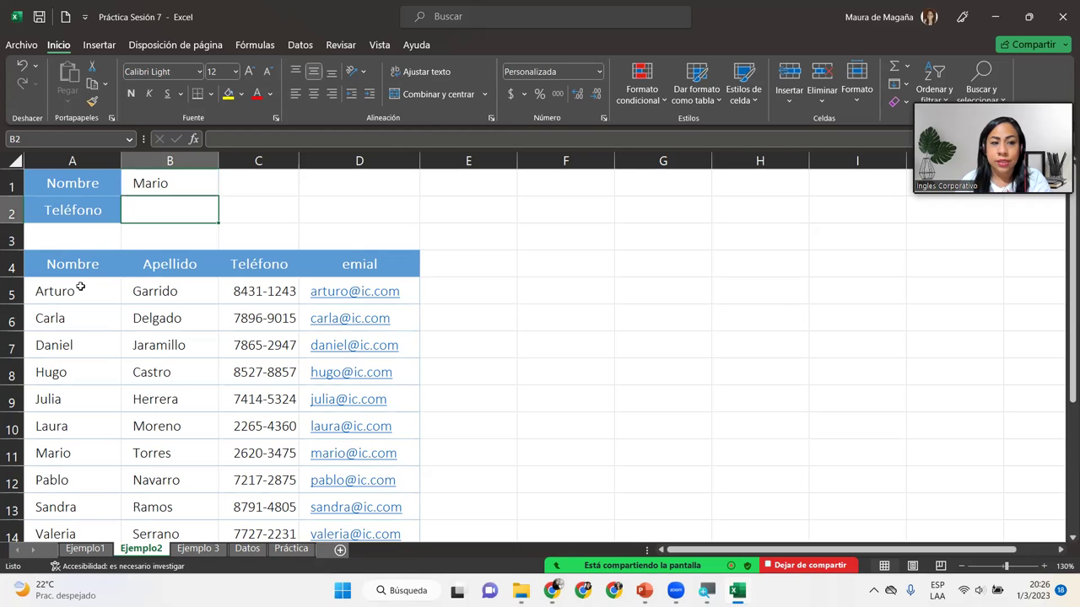
{"action": "left_click", "coordinate": [74, 288]}
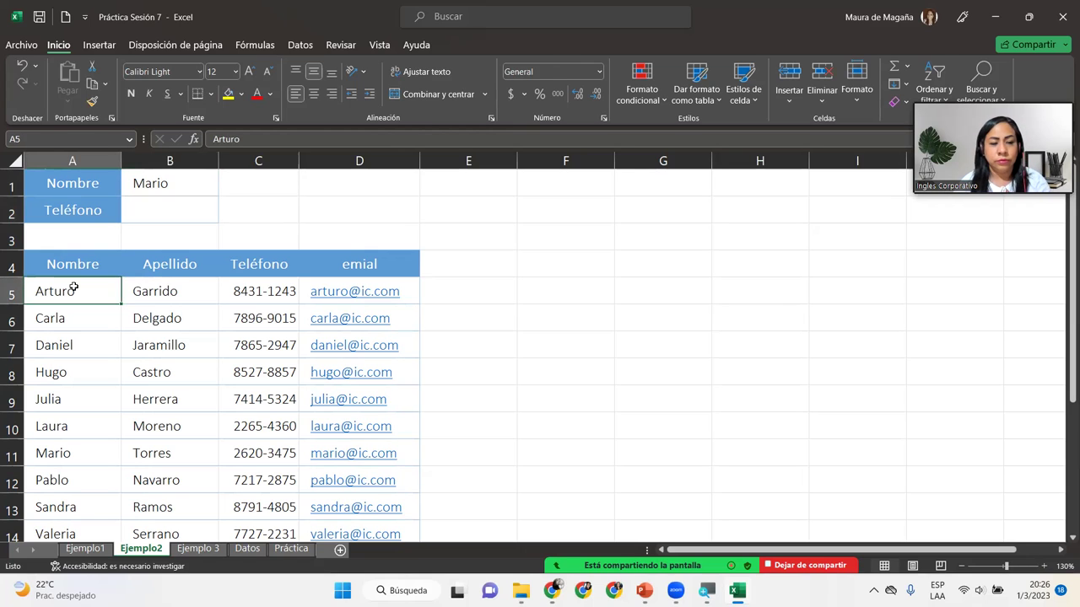
{"action": "key", "text": "ctrl+shift+Down"}
{"action": "key", "text": "Up"}
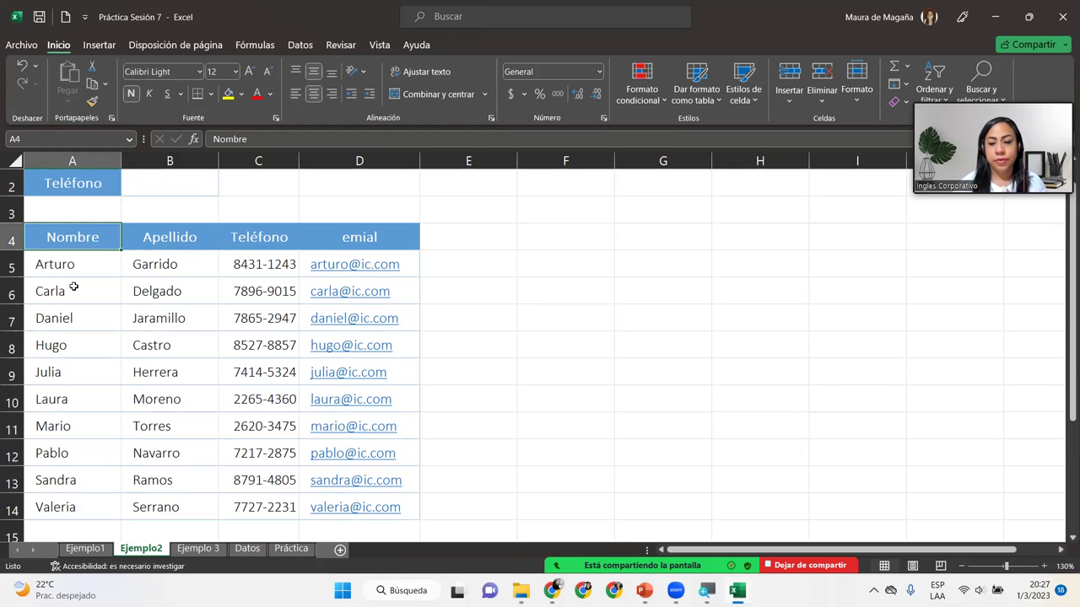
{"action": "key", "text": "Down"}
{"action": "key", "text": "Down"}
{"action": "key", "text": "Down"}
{"action": "key", "text": "Down"}
{"action": "key", "text": "Down"}
{"action": "key", "text": "Down"}
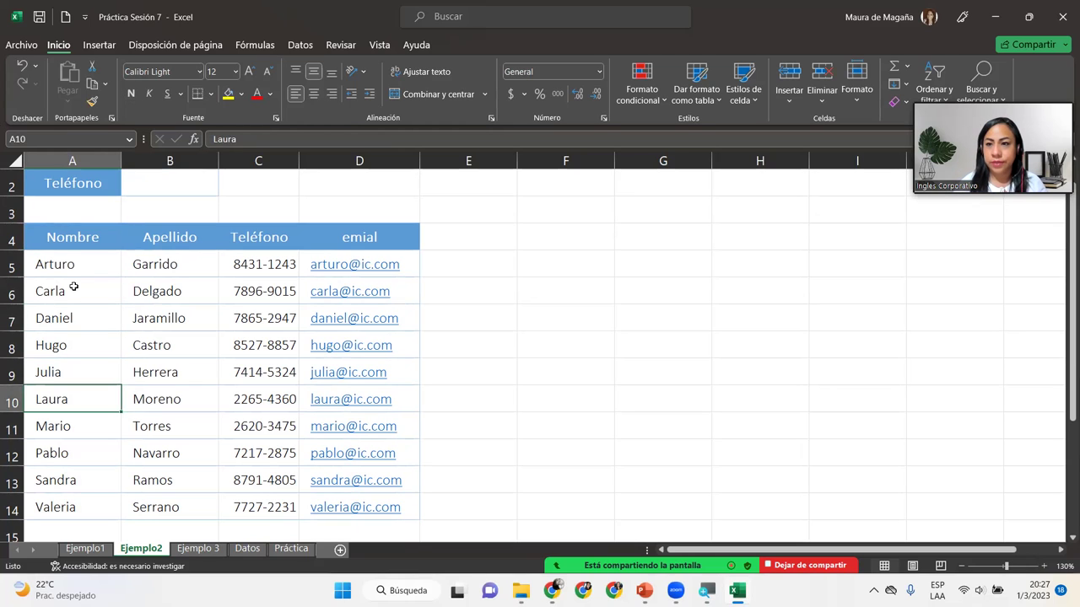
{"action": "key", "text": "Up"}
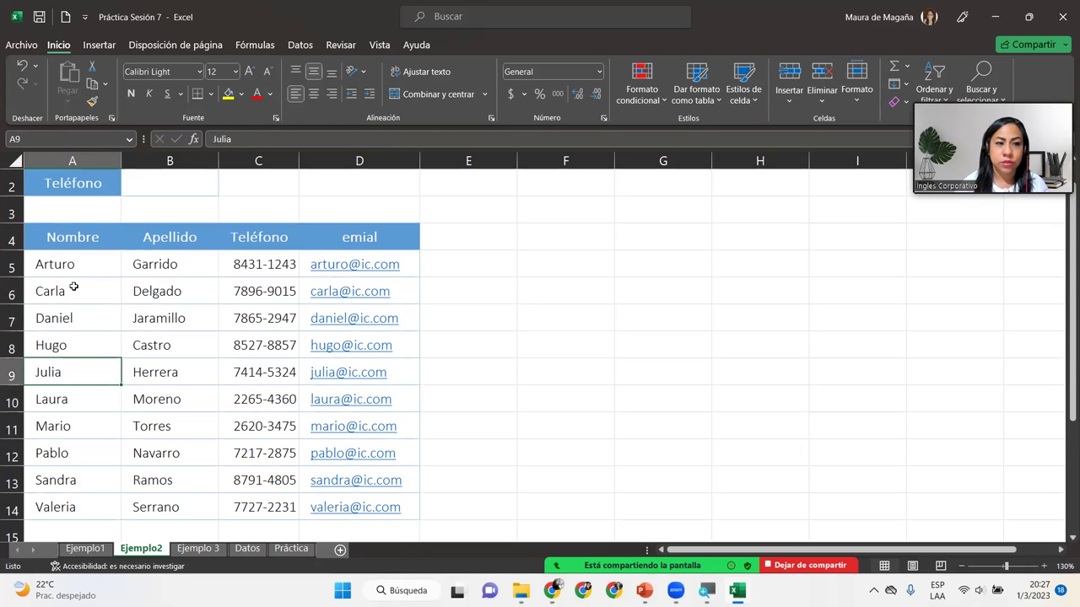
{"action": "key", "text": "Up"}
{"action": "key", "text": "Up"}
{"action": "key", "text": "Up"}
{"action": "key", "text": "Right"}
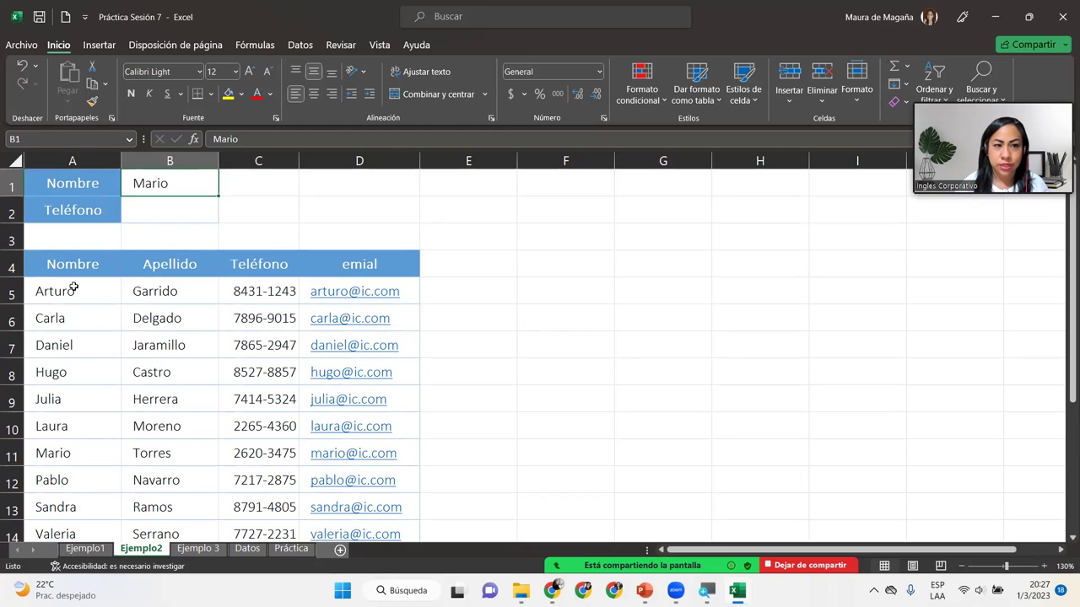
{"action": "key", "text": "Down"}
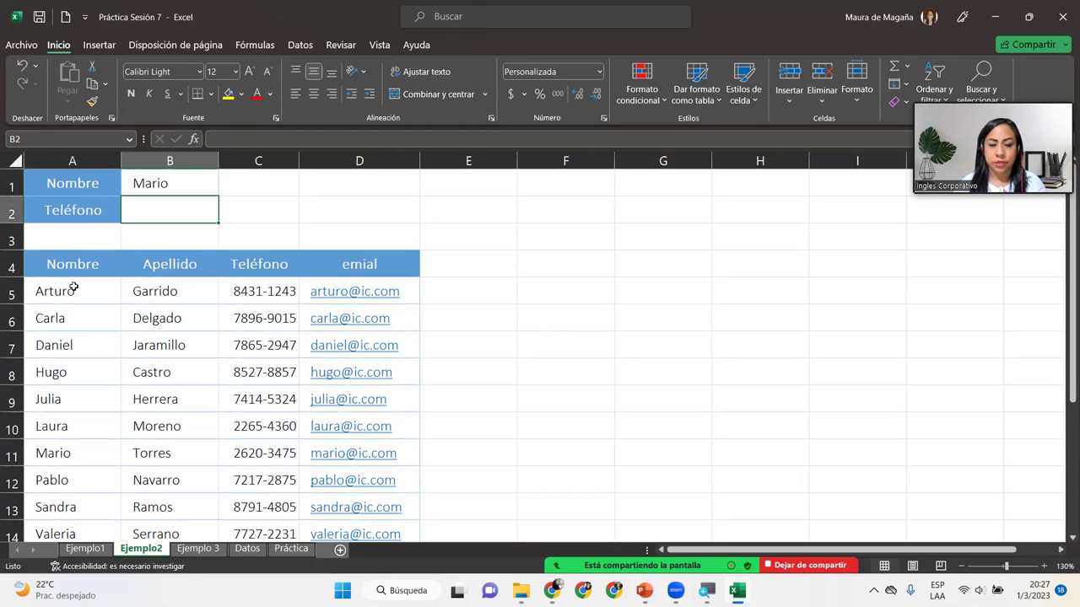
- Start a BUSCARV formula in B2 using B1 as lookup value and A4:D14 as table
{"action": "type", "text": "="}
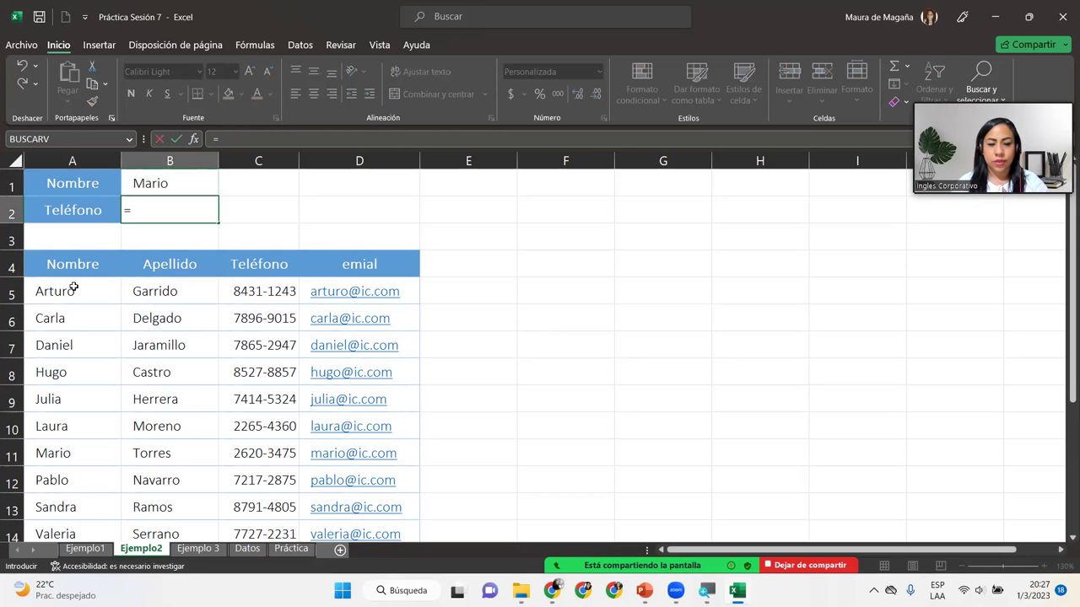
{"action": "type", "text": "buscar"}
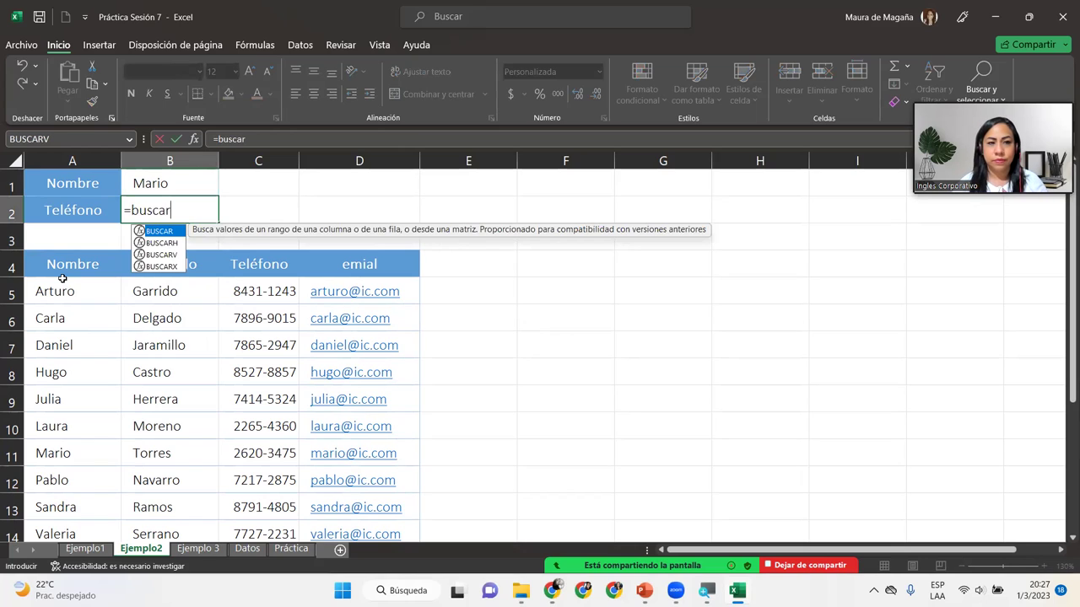
{"action": "key", "text": "Down"}
{"action": "key", "text": "Down"}
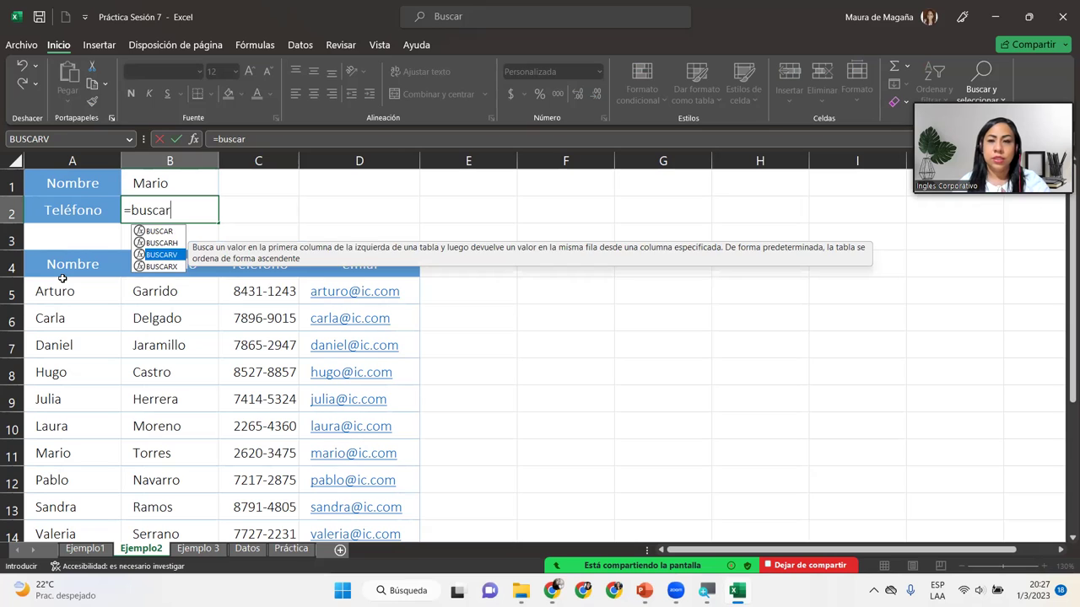
{"action": "key", "text": "Tab"}
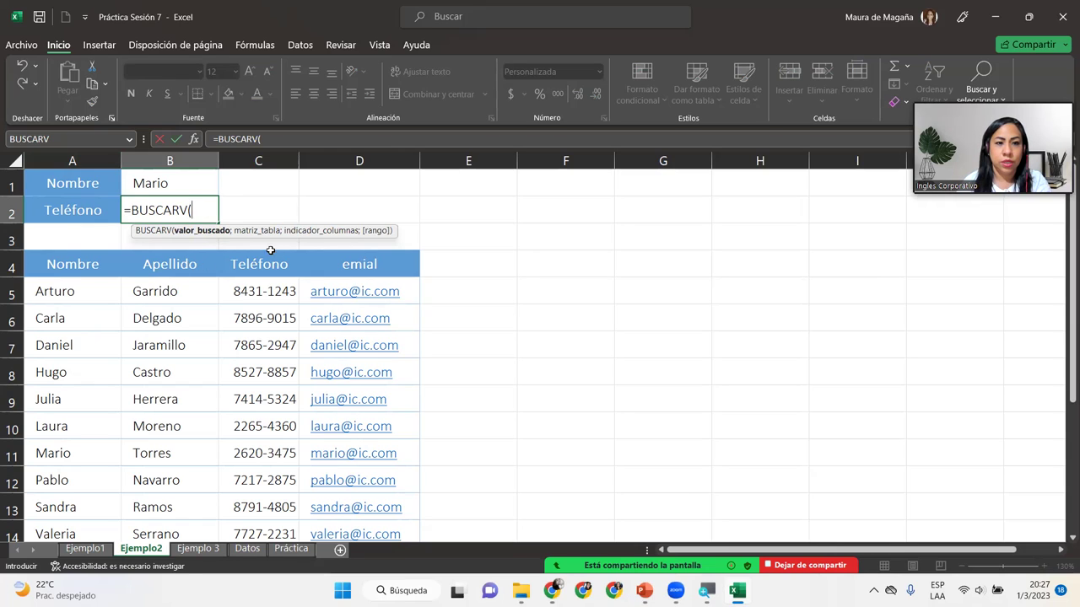
{"action": "left_click", "coordinate": [190, 184]}
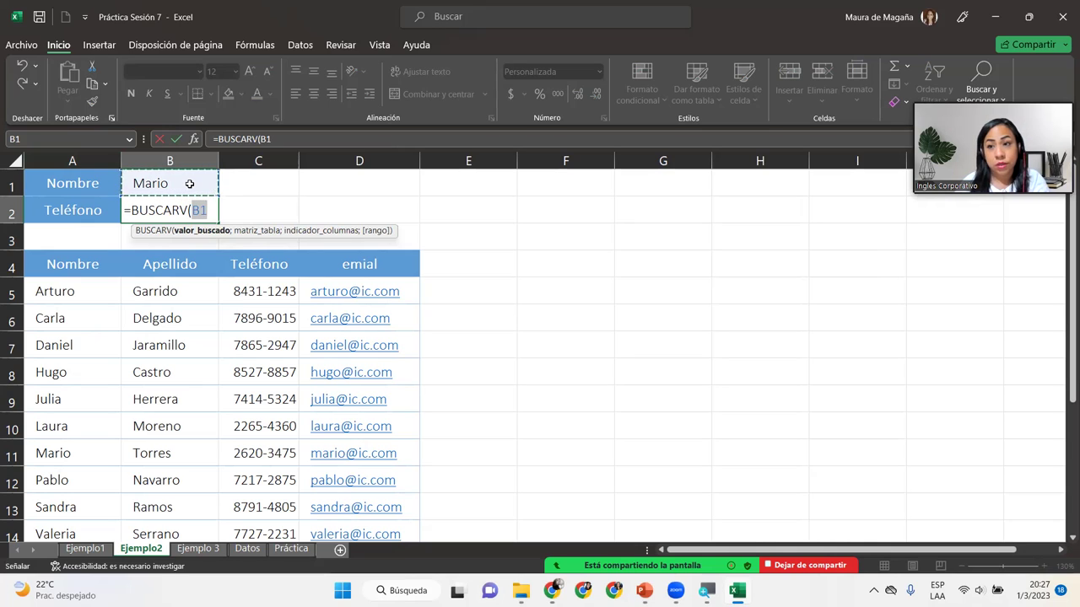
{"action": "type", "text": ";"}
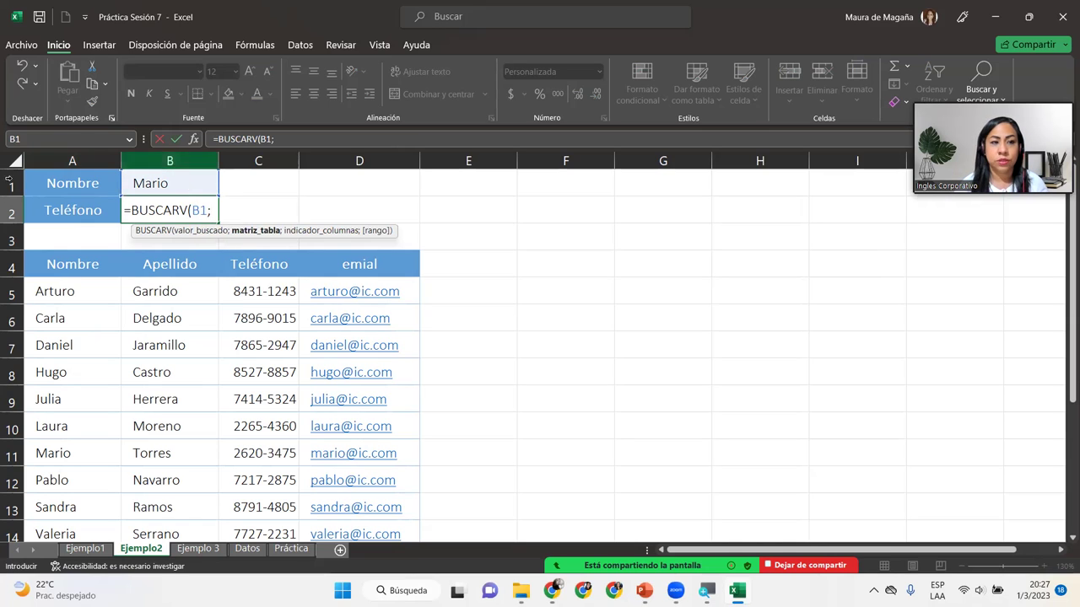
{"action": "left_click", "coordinate": [44, 253]}
{"action": "key", "text": "ctrl+shift+Down"}
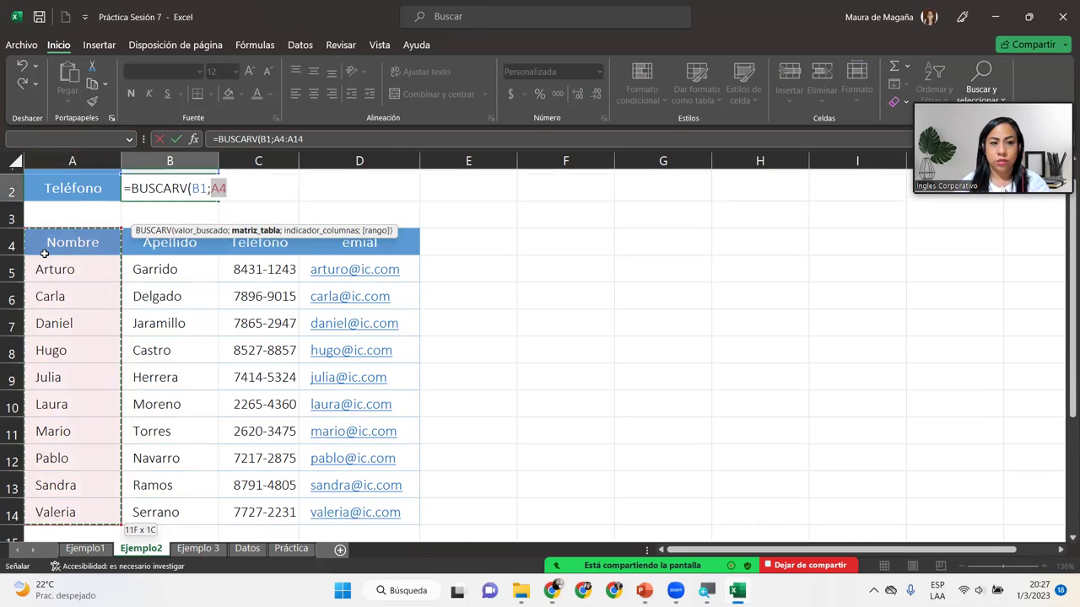
{"action": "key", "text": "ctrl+shift+Right"}
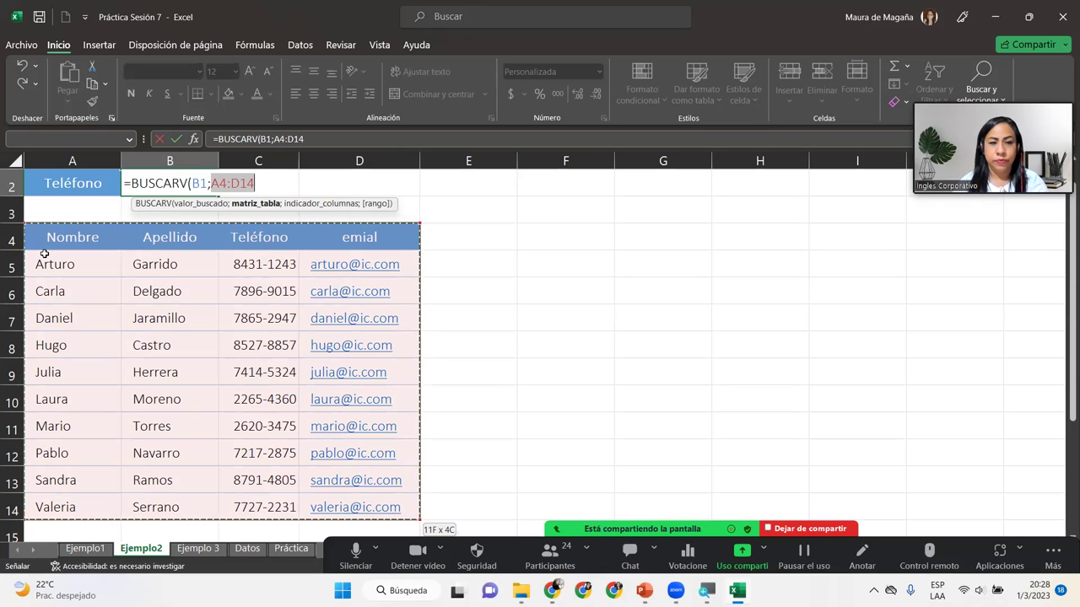
- Finish the formula with column 3 and exact match 0: =BUSCARV(B1;A4:D14;3;0)
{"action": "type", "text": ";"}
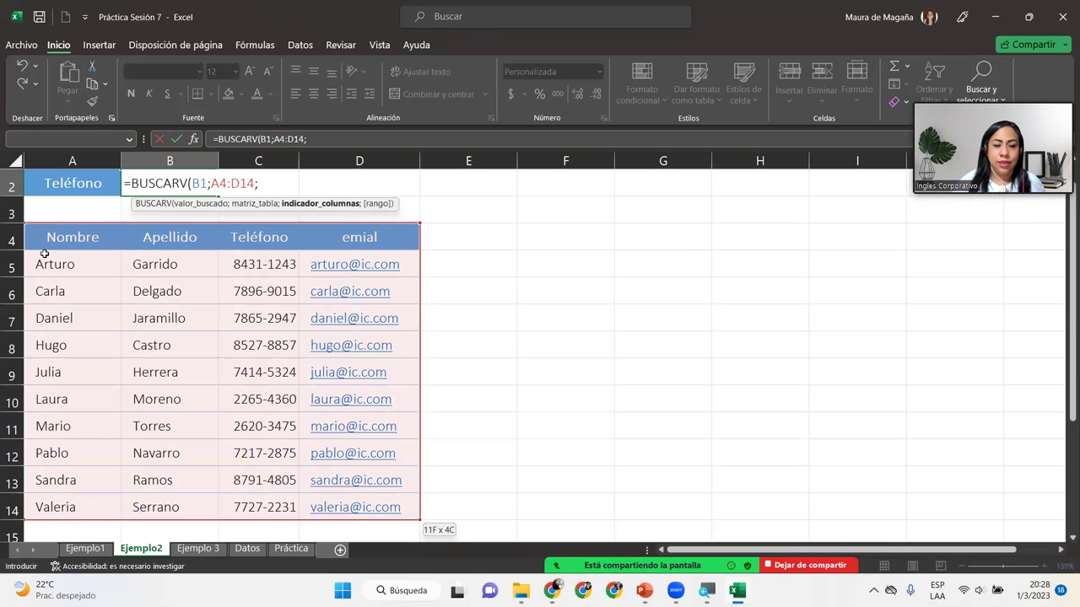
{"action": "type", "text": "3"}
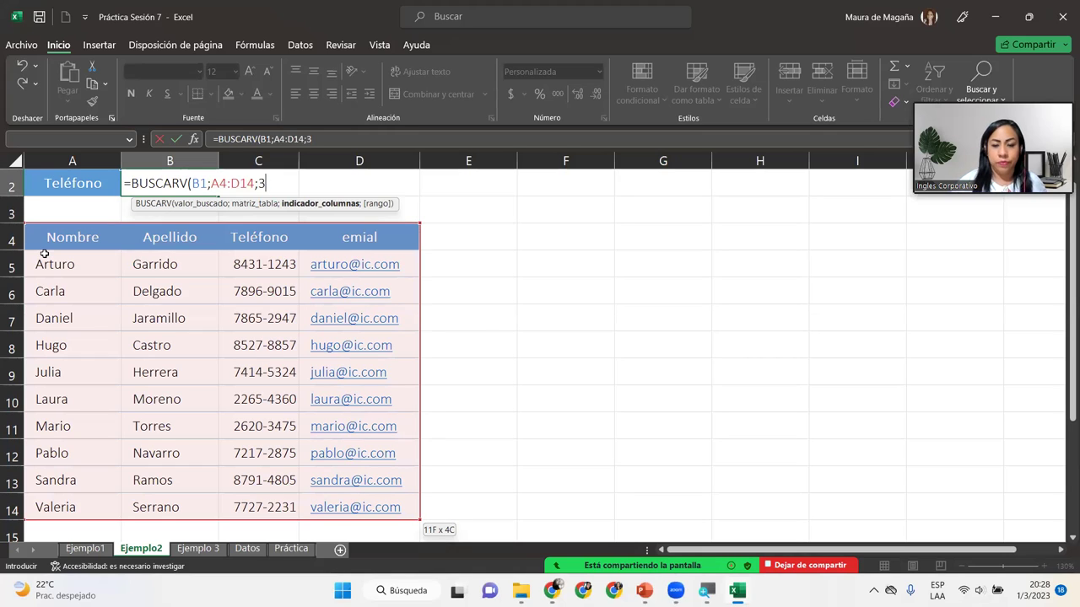
{"action": "type", "text": ";"}
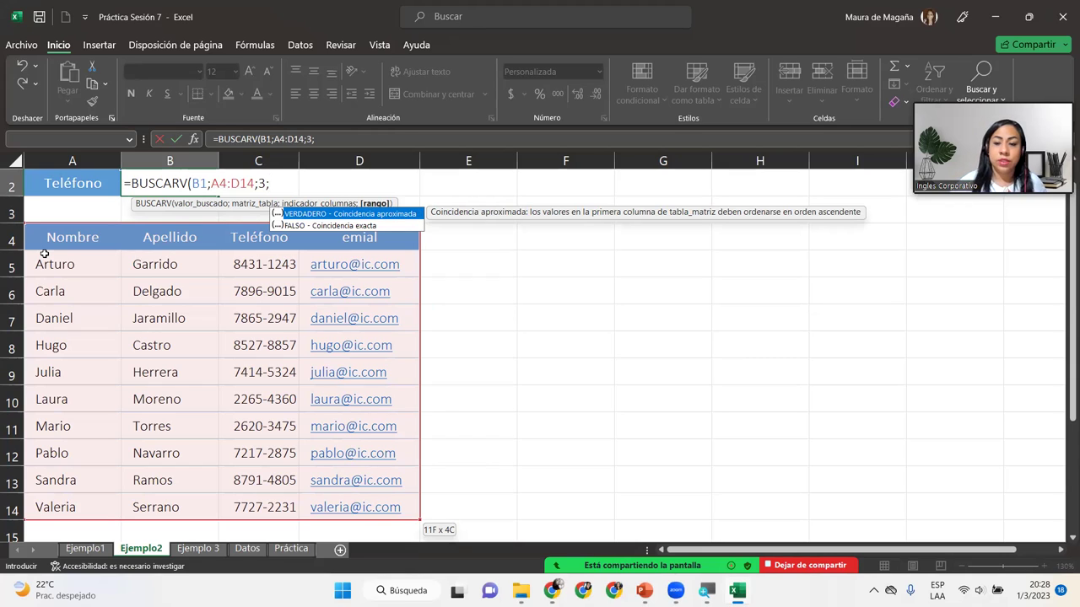
{"action": "type", "text": "0"}
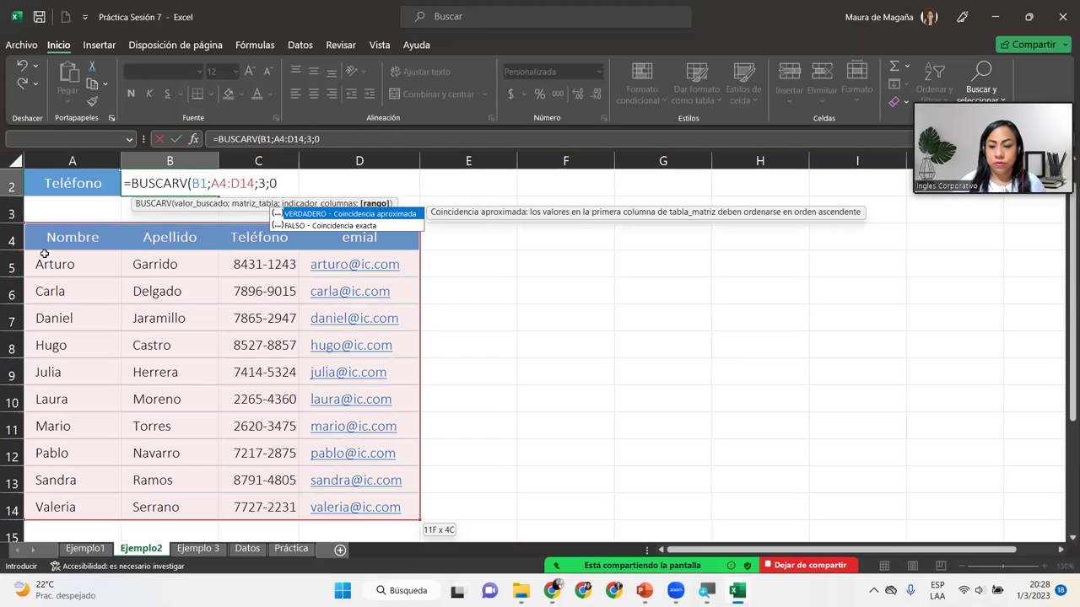
{"action": "key", "text": "Down"}
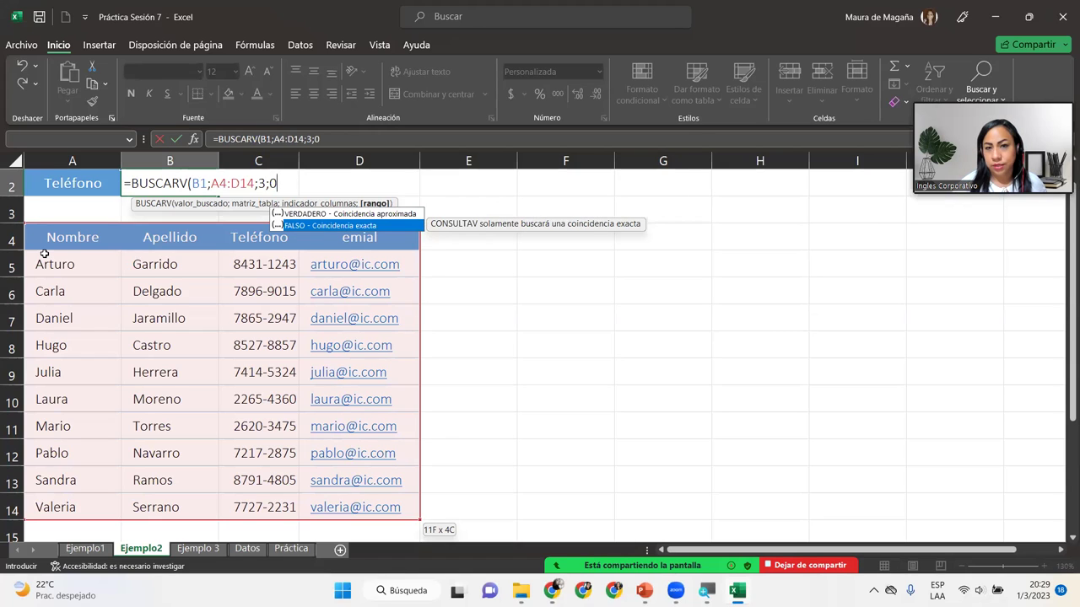
{"action": "key", "text": "Up"}
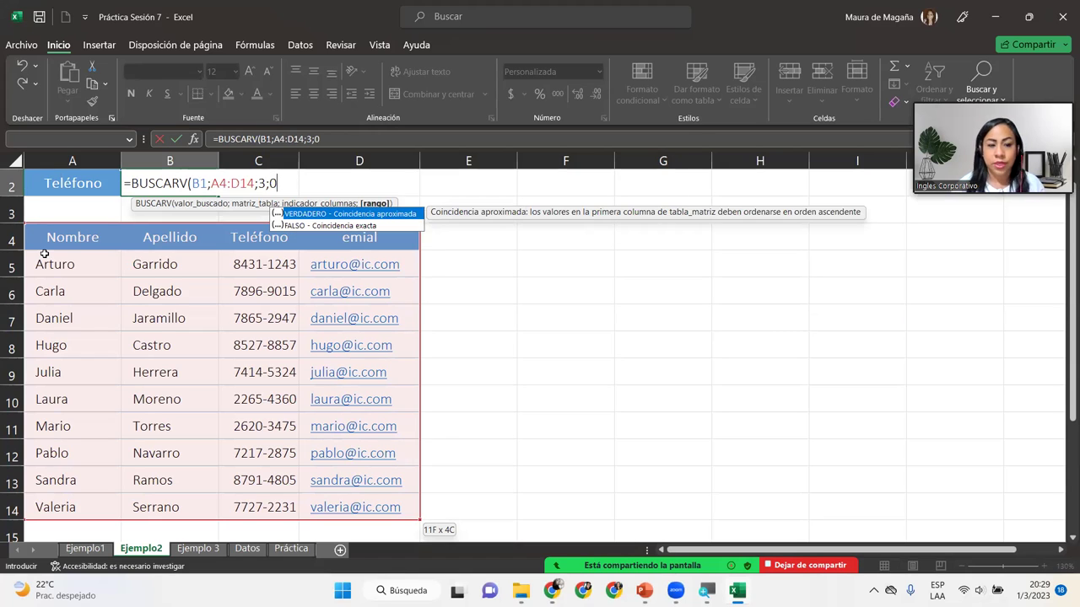
{"action": "type", "text": ")"}
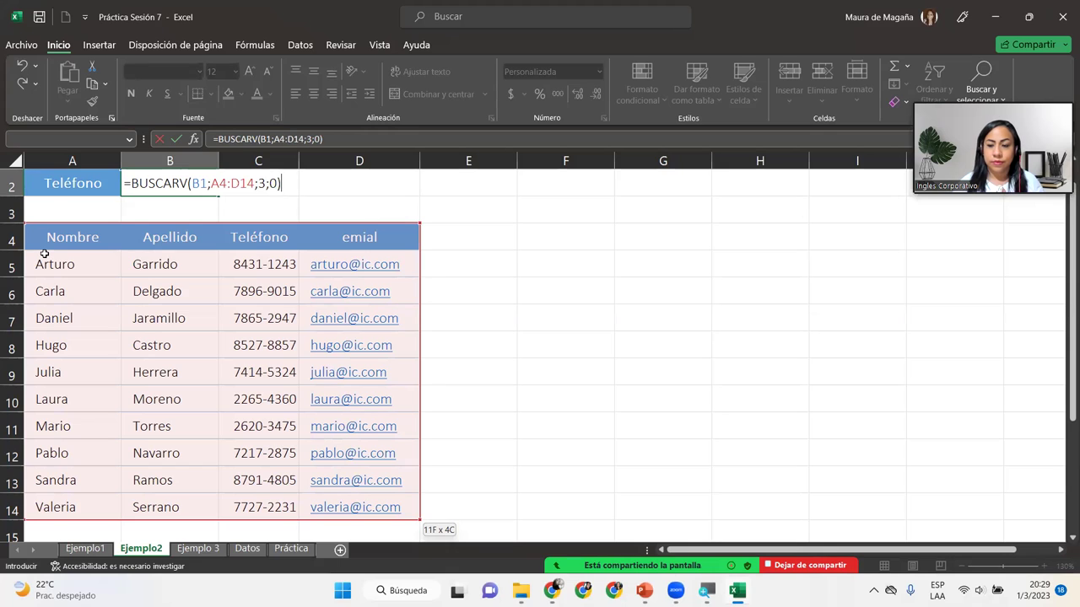
{"action": "key", "text": "Return"}
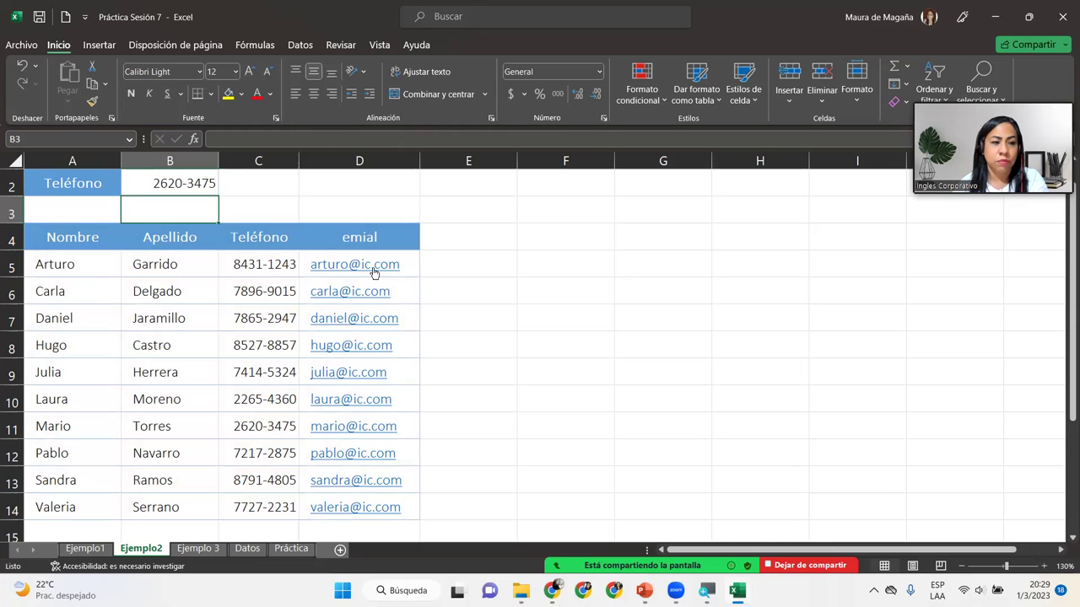
{"action": "left_click", "coordinate": [248, 425]}
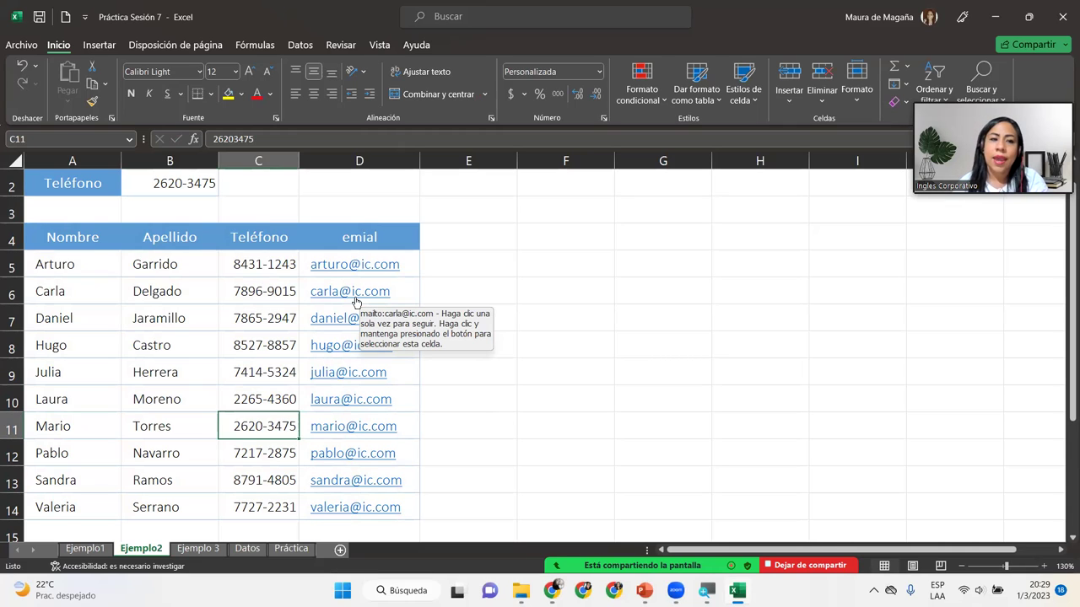
{"action": "left_click_drag", "start_coordinate": [1065, 316], "coordinate": [1063, 309]}
- Change B1 to the misspelled name Marios to see #N/D, then restore Mario
{"action": "left_click", "coordinate": [200, 185]}
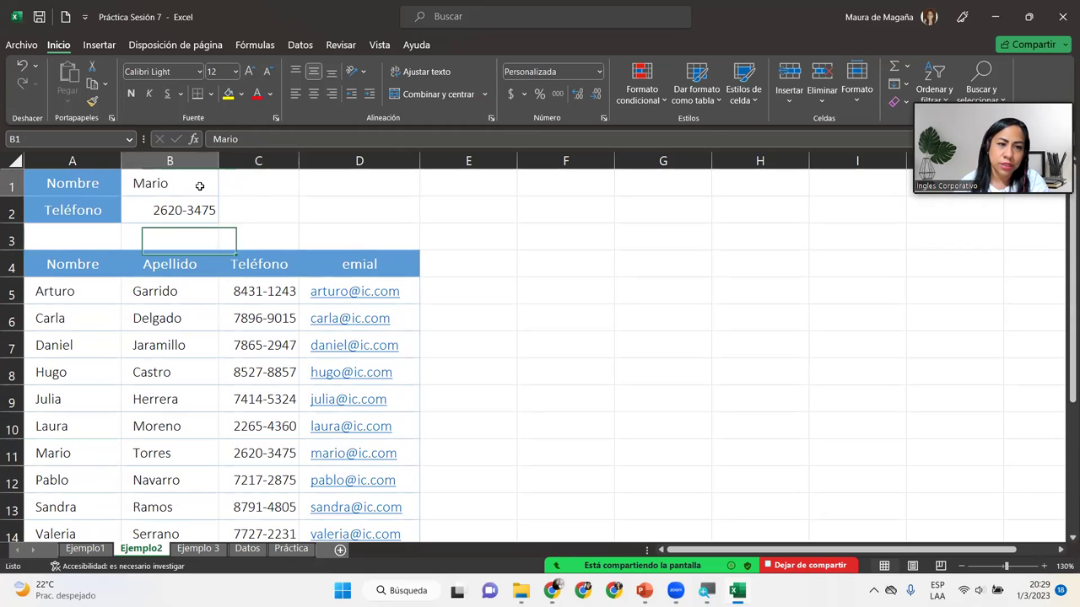
{"action": "double_click", "coordinate": [200, 186]}
{"action": "type", "text": "s"}
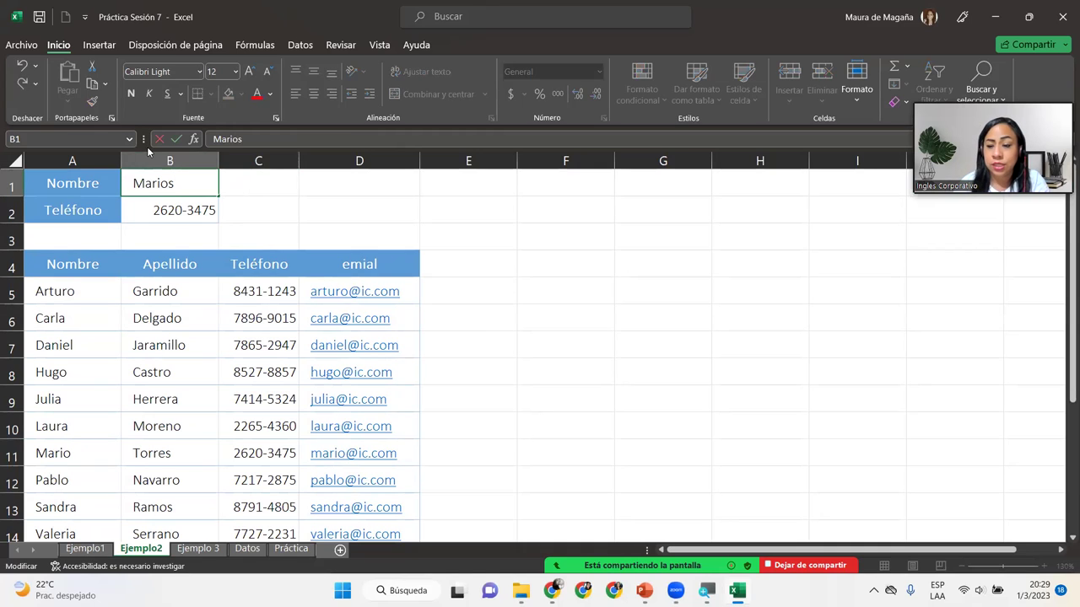
{"action": "key", "text": "Return"}
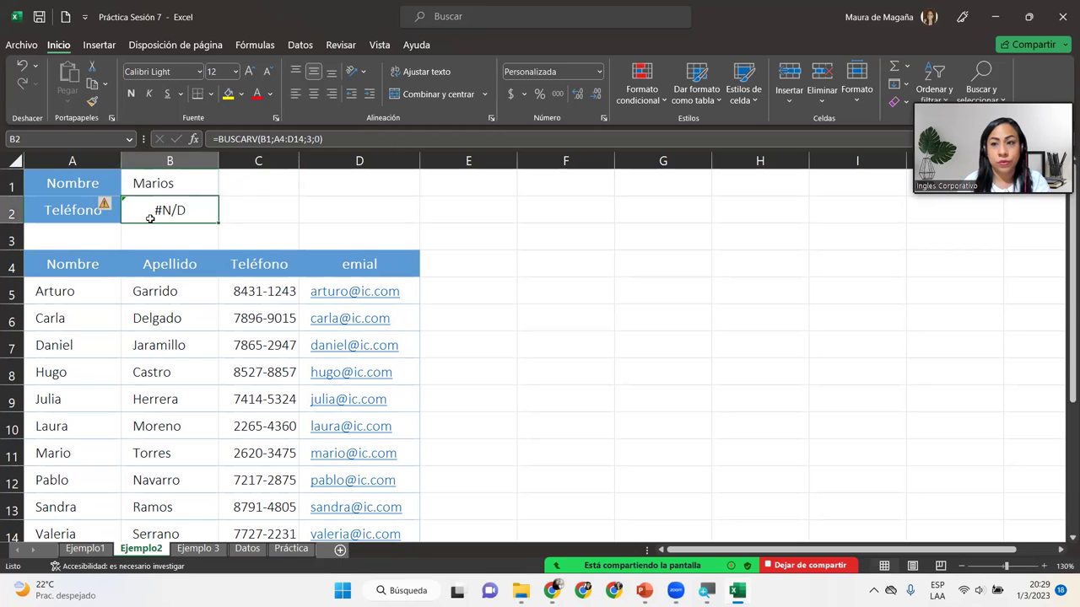
{"action": "double_click", "coordinate": [202, 183]}
{"action": "key", "text": "BackSpace"}
{"action": "key", "text": "Return"}
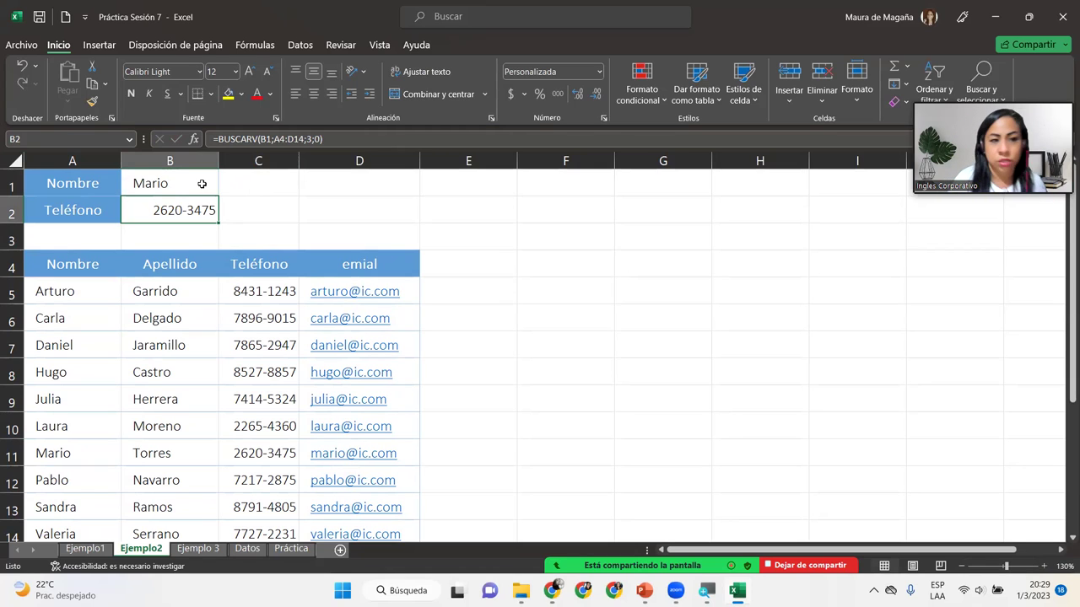
{"action": "left_click", "coordinate": [201, 184]}
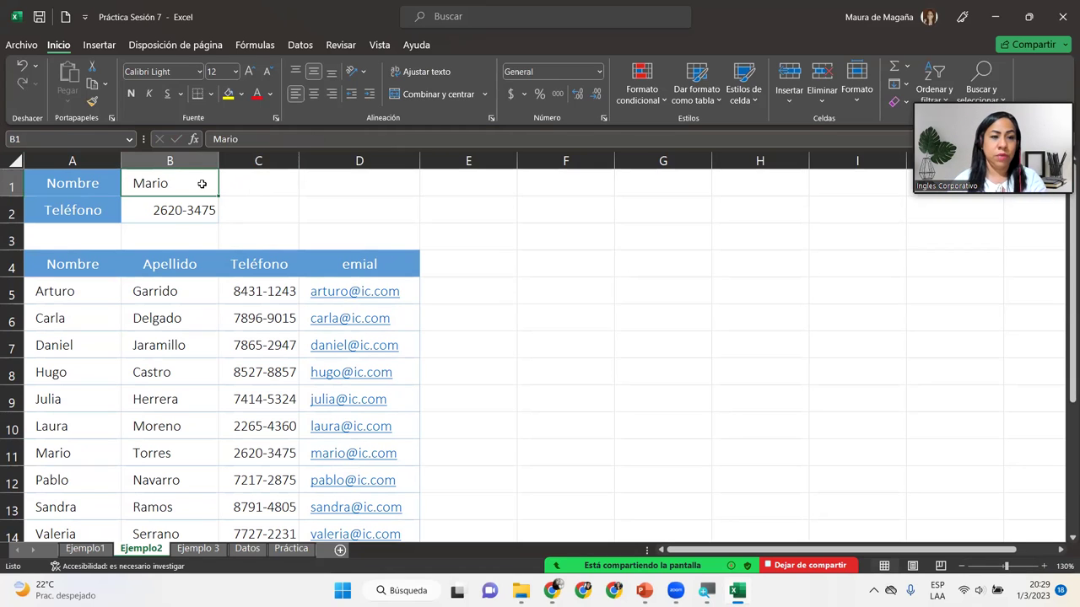
{"action": "type", "text": "Daniel"}
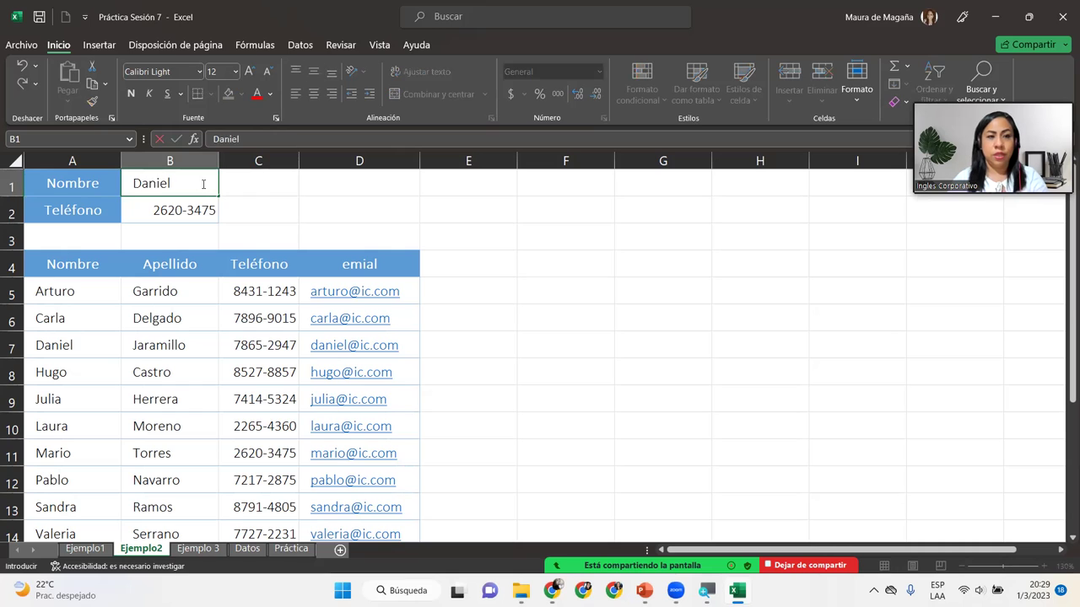
{"action": "key", "text": "Return"}
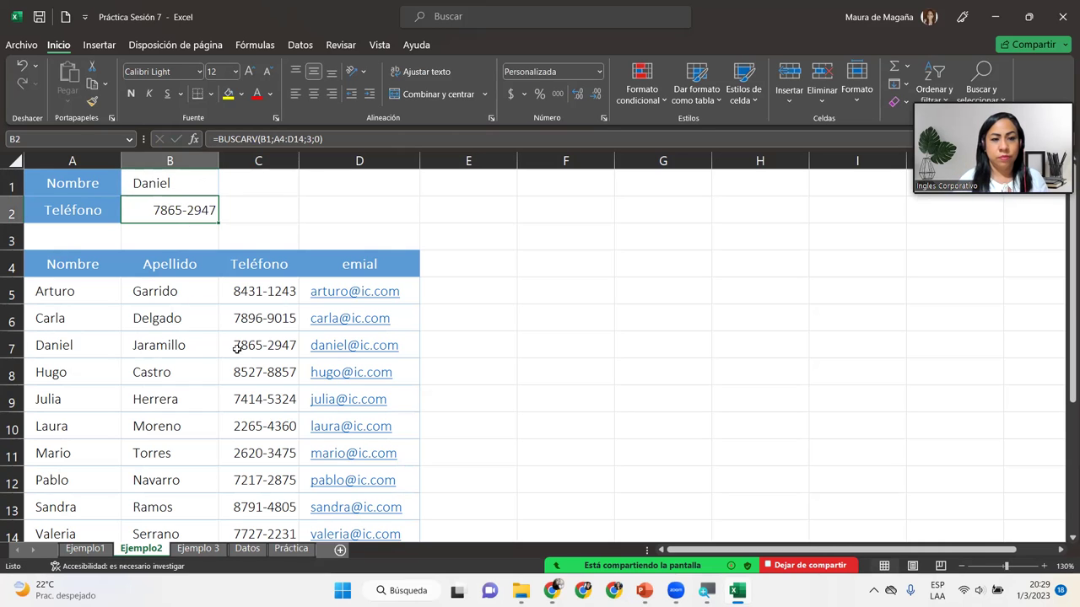
{"action": "left_click", "coordinate": [237, 349]}
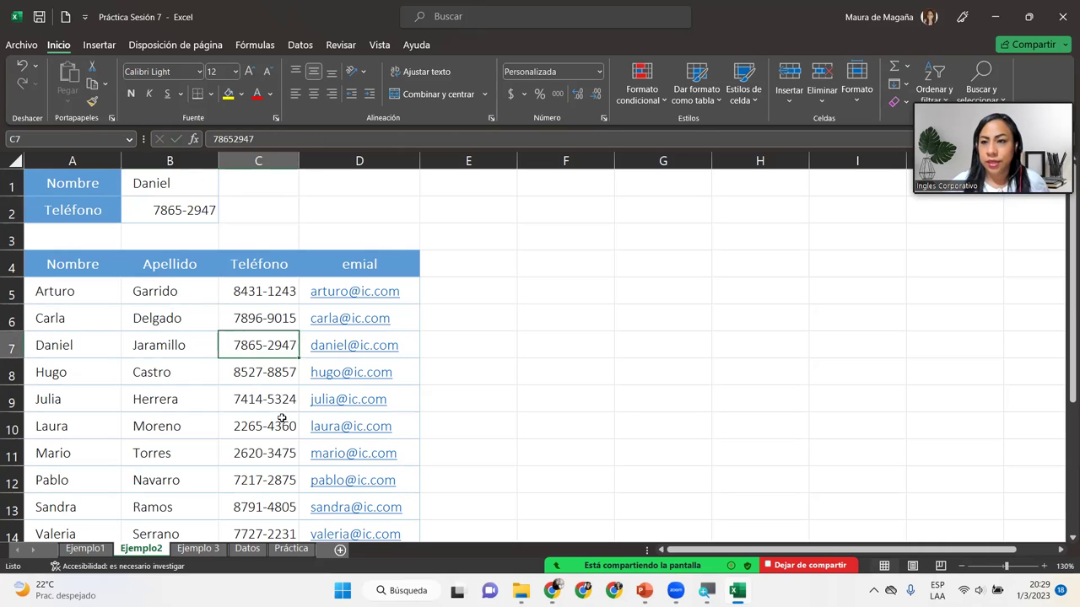
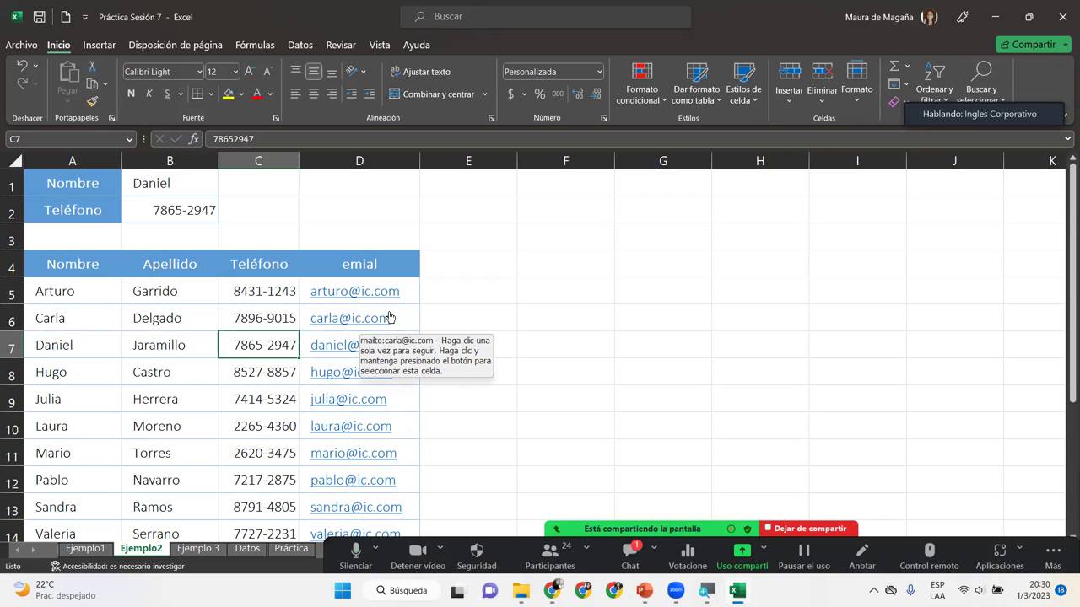
- Inspect the BUSCARV formula behind the Teléfono result and close the meeting chat
{"action": "left_click", "coordinate": [540, 316]}
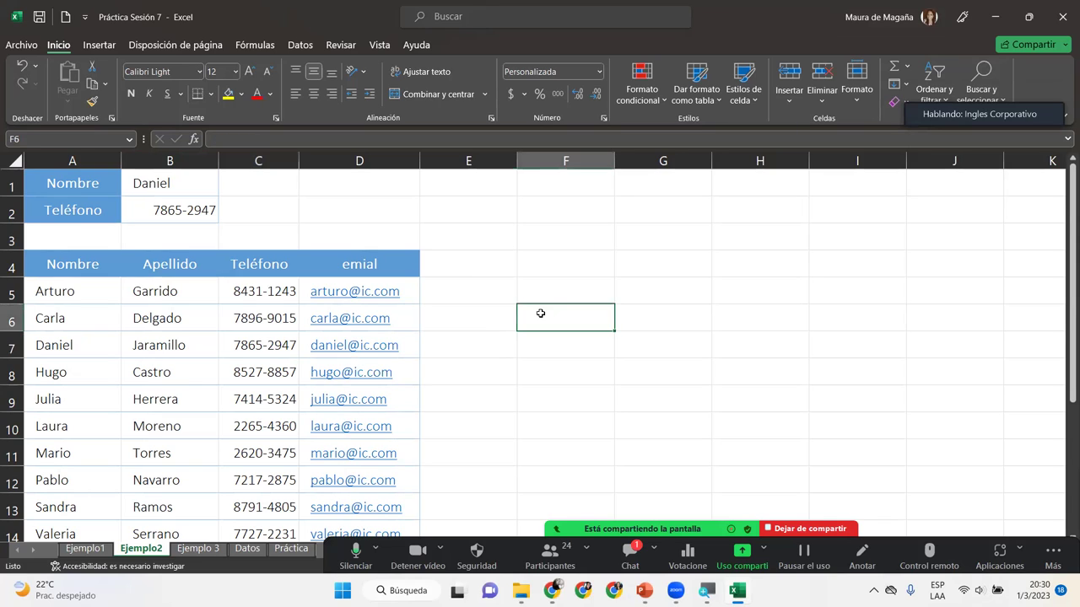
{"action": "left_click", "coordinate": [504, 279]}
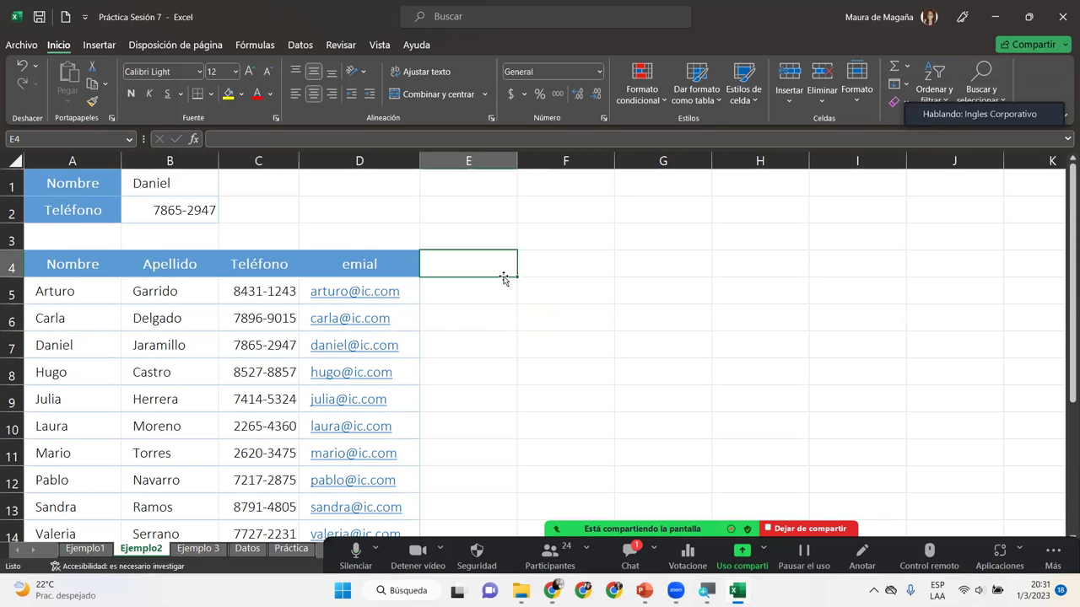
{"action": "left_click", "coordinate": [210, 199]}
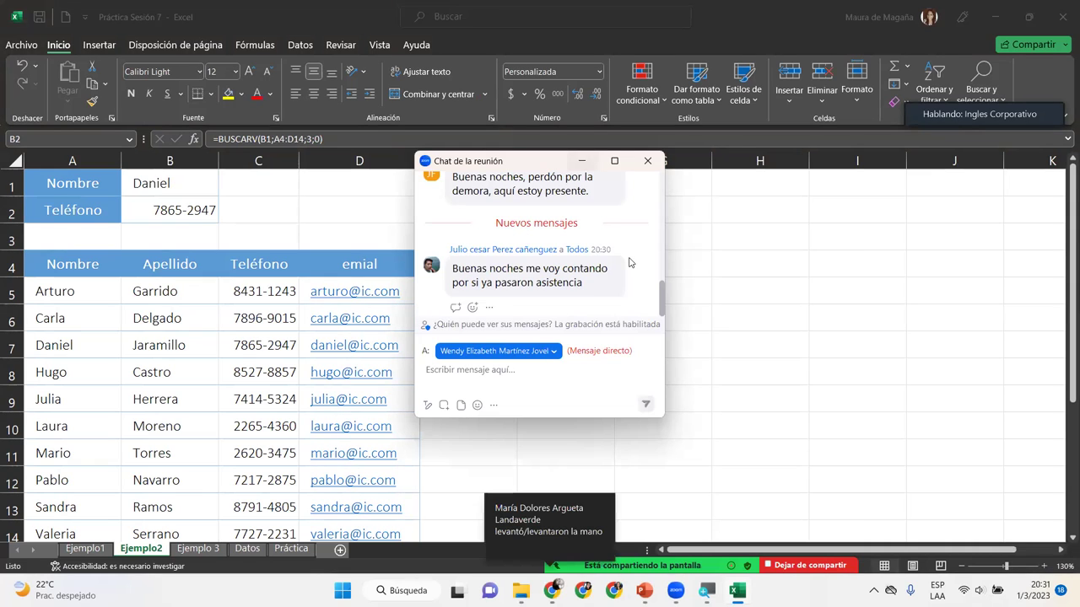
{"action": "left_click", "coordinate": [581, 161]}
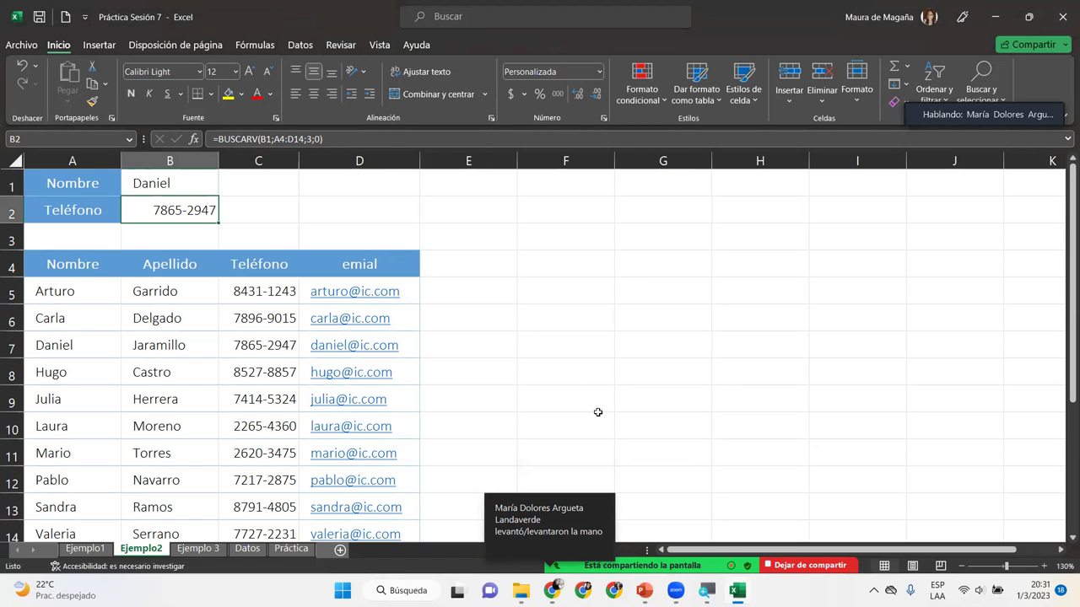
- Look up daniel, hugo and Sandra in the Nombre cell to see each matching phone
{"action": "left_click", "coordinate": [208, 190]}
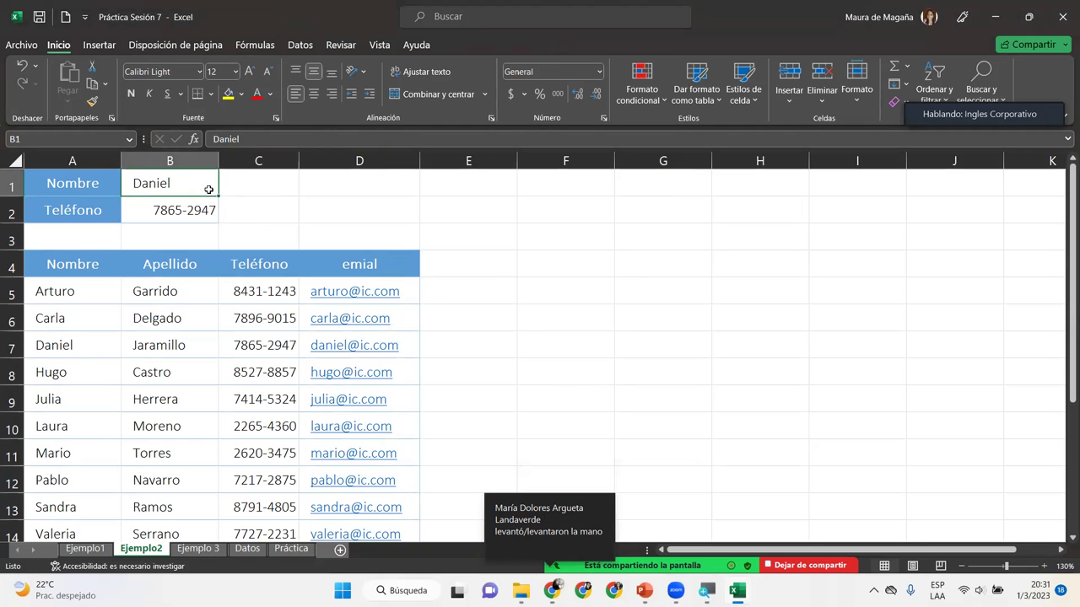
{"action": "type", "text": "daniel"}
{"action": "key", "text": "Return"}
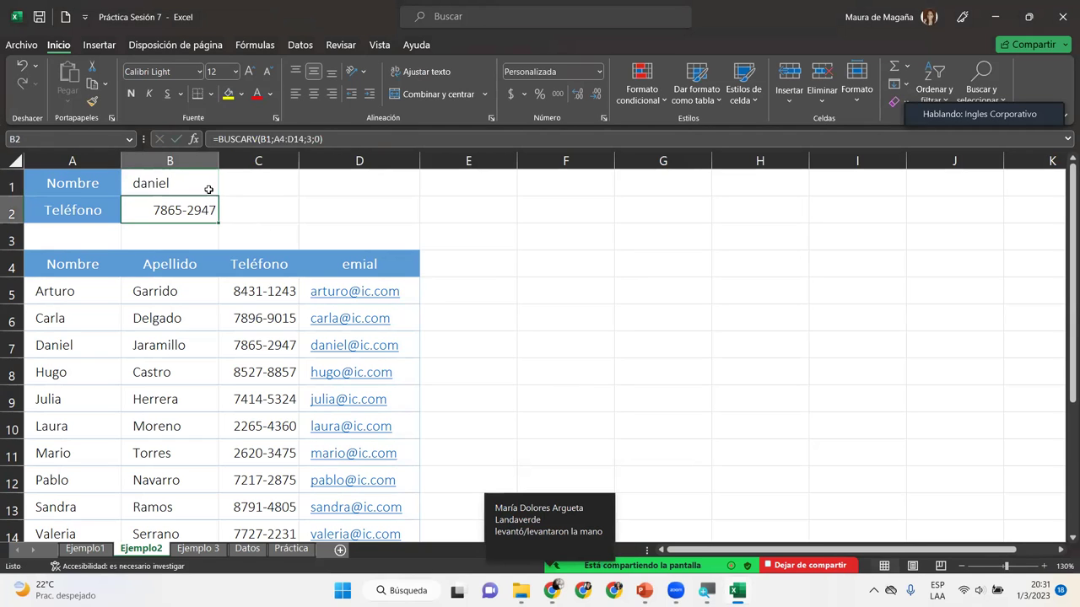
{"action": "left_click", "coordinate": [209, 189]}
{"action": "type", "text": "hugo"}
{"action": "key", "text": "Return"}
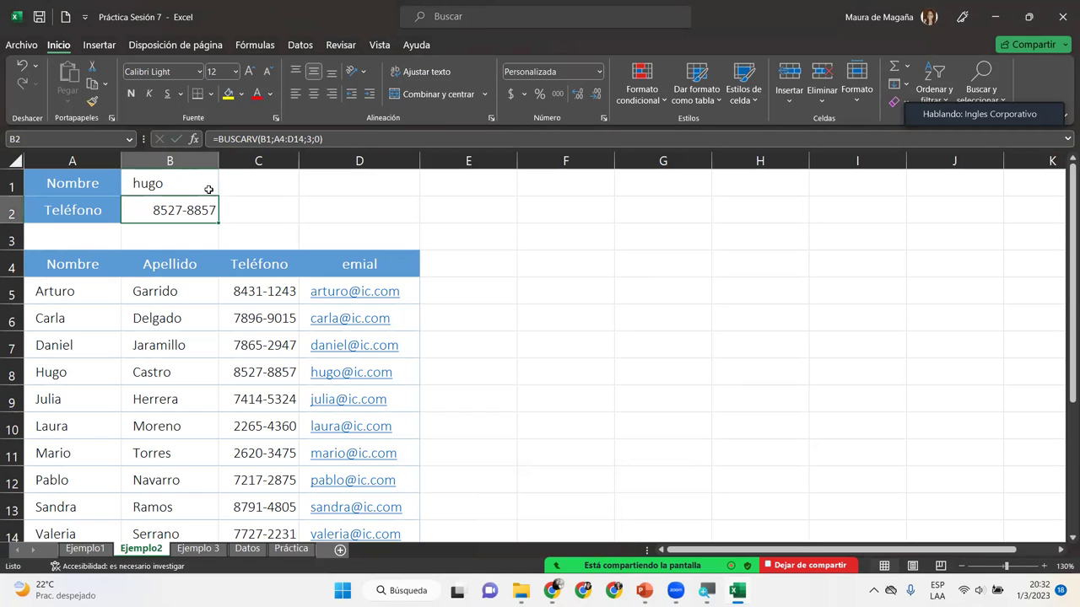
{"action": "left_click", "coordinate": [208, 189]}
{"action": "type", "text": "Sandra"}
{"action": "key", "text": "Return"}
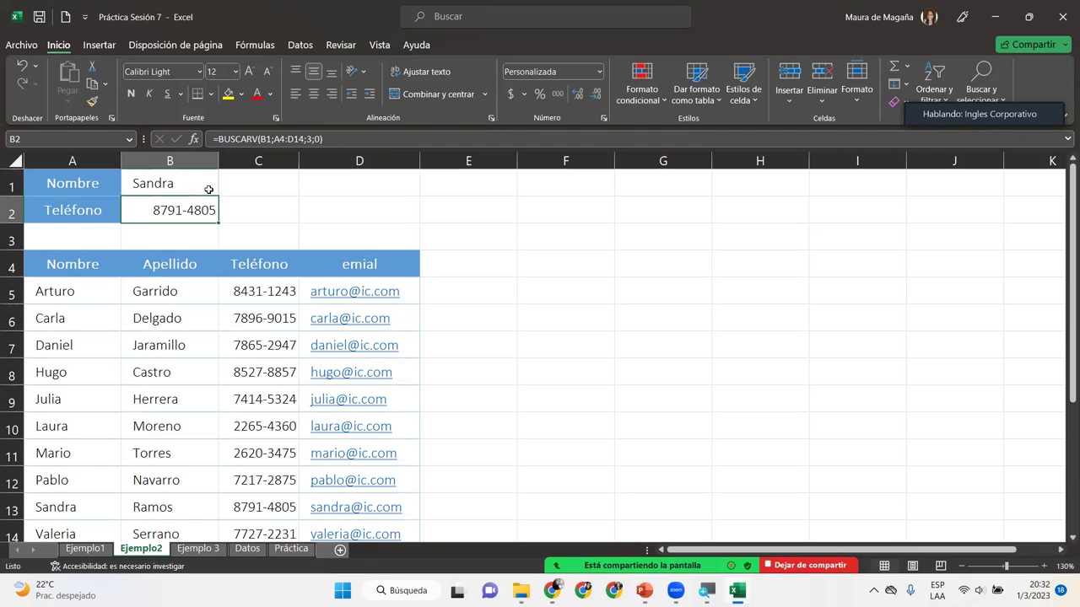
{"action": "left_click", "coordinate": [196, 549]}
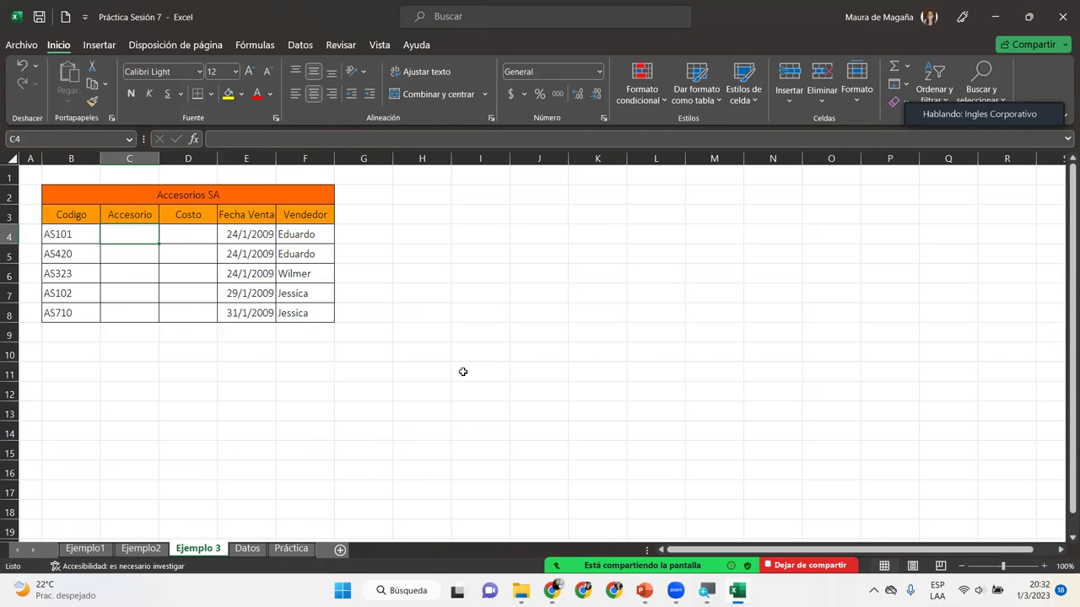
- Glance at the Datos price sheet, then return to Ejemplo 3
{"action": "mouse_move", "coordinate": [1065, 276]}
{"action": "left_mouse_down"}
{"action": "mouse_move", "coordinate": [1057, 410]}
{"action": "mouse_move", "coordinate": [1066, 303]}
{"action": "left_mouse_up"}
{"action": "left_click", "coordinate": [247, 549]}
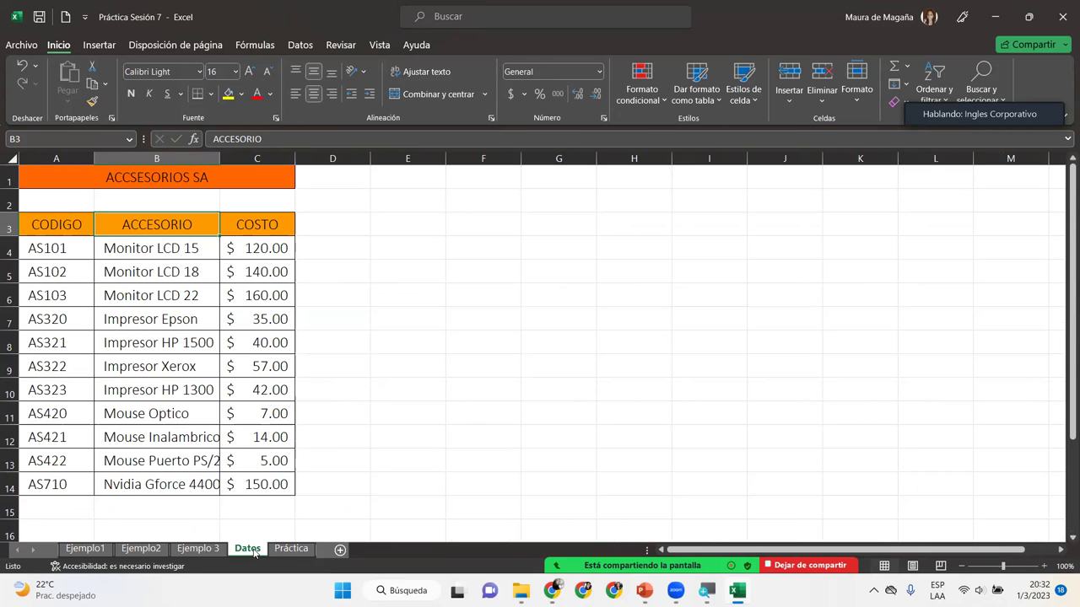
{"action": "left_click", "coordinate": [198, 548]}
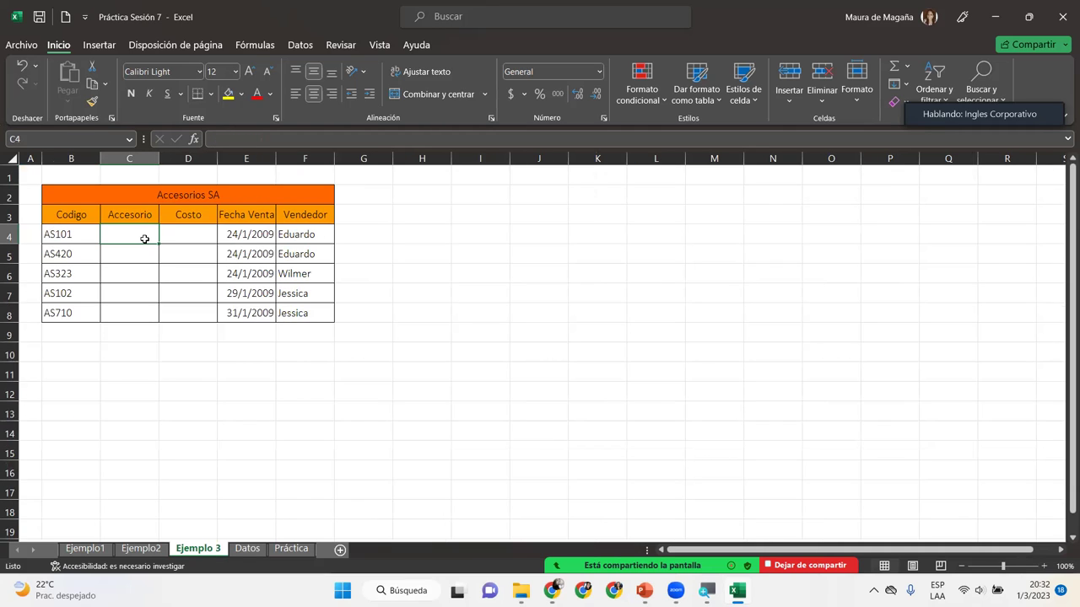
- Fit the Accesorios SA table B2:F8 to the window with Zoom to selection
{"action": "left_click_drag", "start_coordinate": [68, 182], "coordinate": [176, 294]}
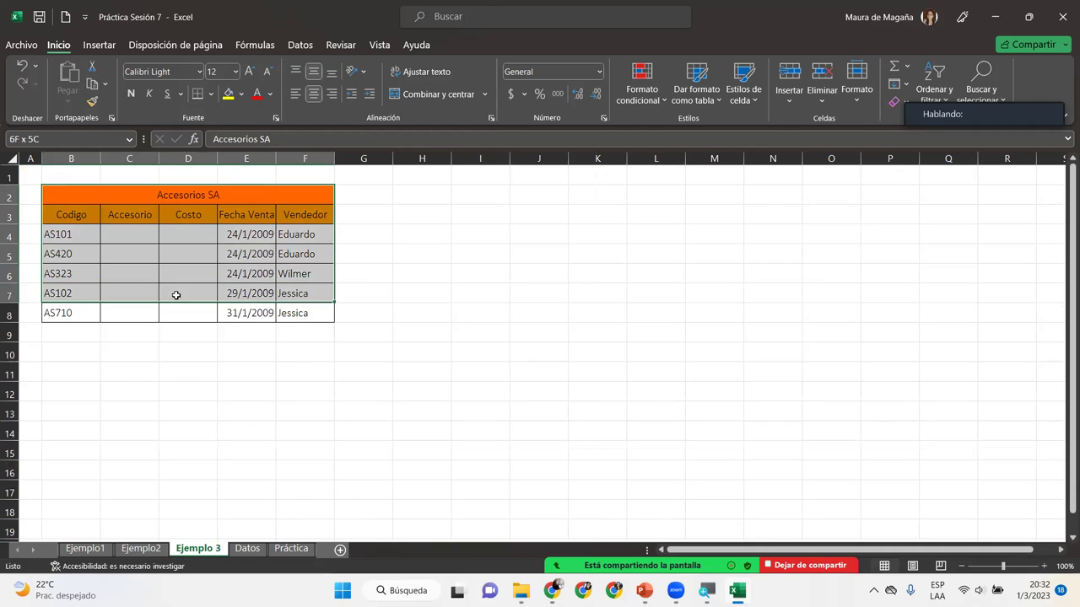
{"action": "mouse_move", "coordinate": [73, 195]}
{"action": "left_mouse_down"}
{"action": "mouse_move", "coordinate": [180, 320]}
{"action": "mouse_move", "coordinate": [192, 311]}
{"action": "left_mouse_up"}
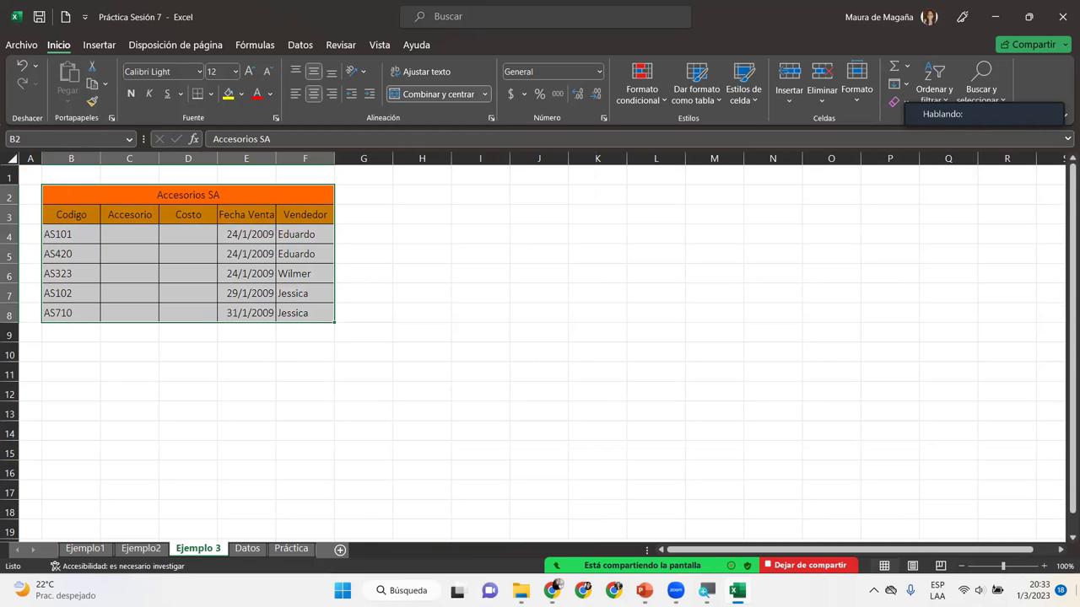
{"action": "left_click", "coordinate": [1064, 566]}
{"action": "left_click", "coordinate": [533, 402]}
{"action": "left_click", "coordinate": [466, 441]}
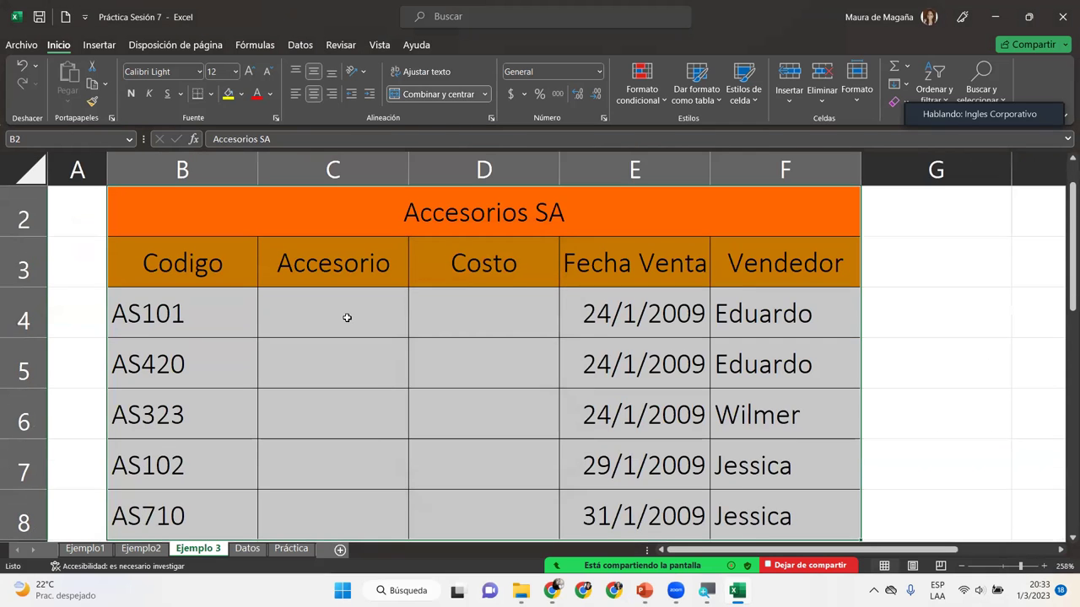
{"action": "left_click", "coordinate": [346, 318]}
- Zoom out to about 200% and review the Codigo values B4:B8 and cell C4
{"action": "left_click", "coordinate": [962, 566]}
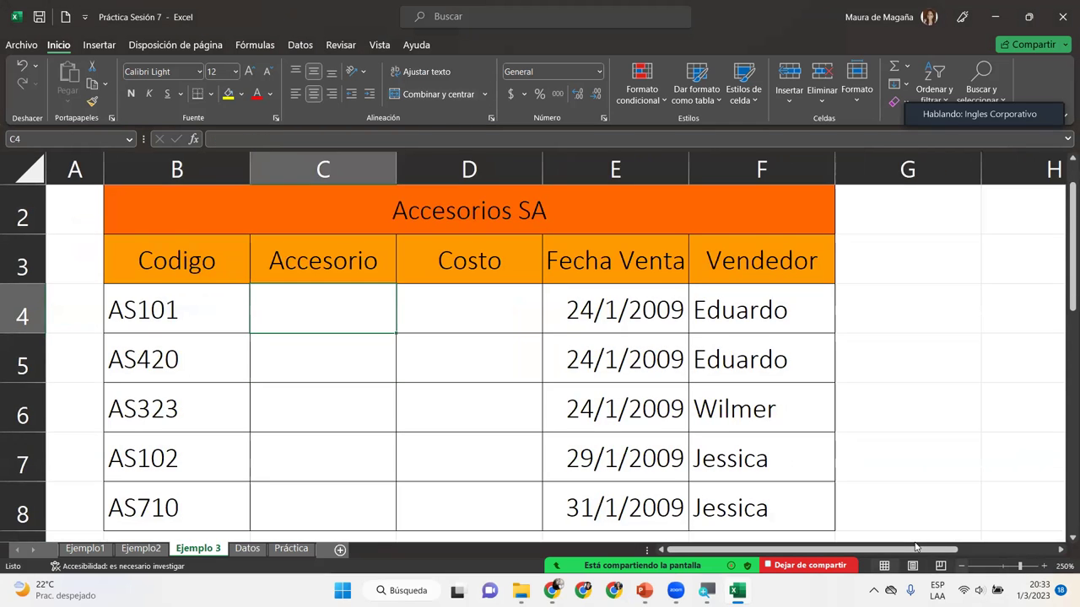
{"action": "left_click", "coordinate": [961, 566]}
{"action": "left_click", "coordinate": [962, 566]}
{"action": "left_click", "coordinate": [962, 567]}
{"action": "left_click", "coordinate": [962, 566]}
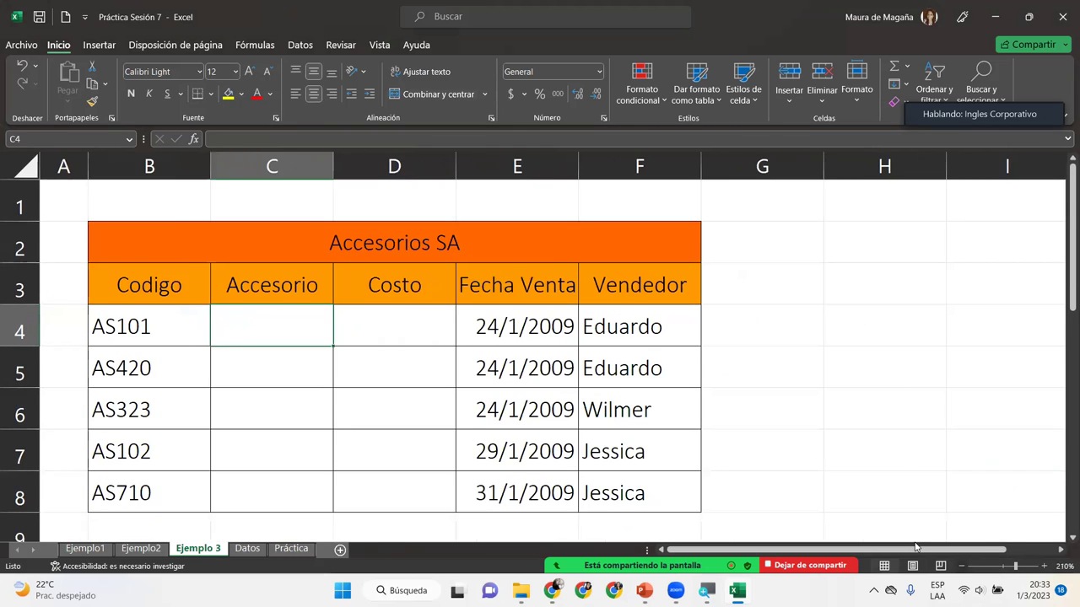
{"action": "scroll", "coordinate": [1063, 297], "scroll_direction": "down", "scroll_amount": 1}
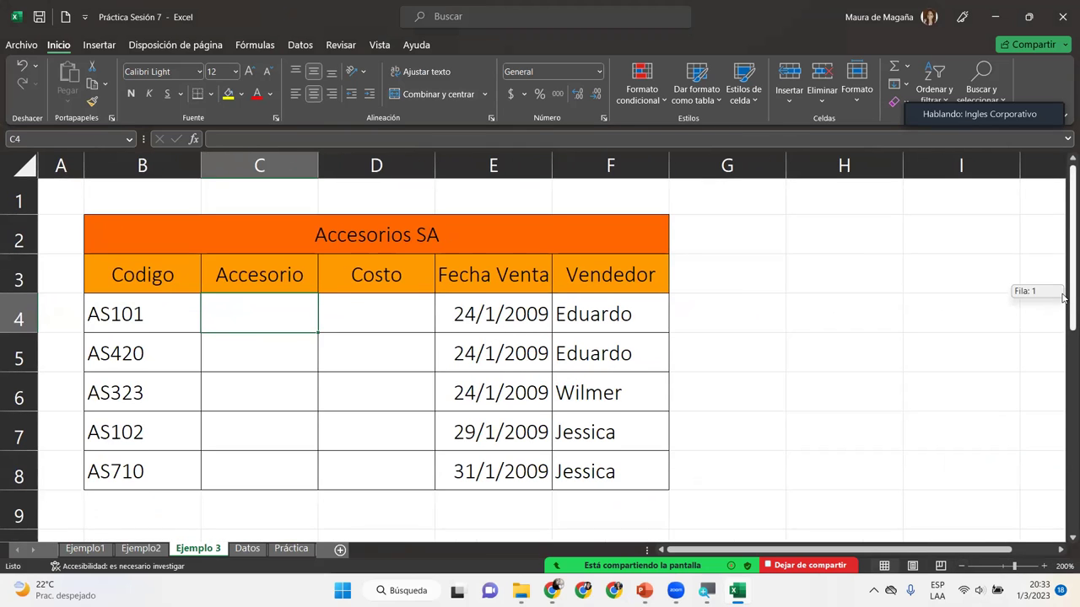
{"action": "left_click_drag", "start_coordinate": [1063, 297], "coordinate": [1063, 295]}
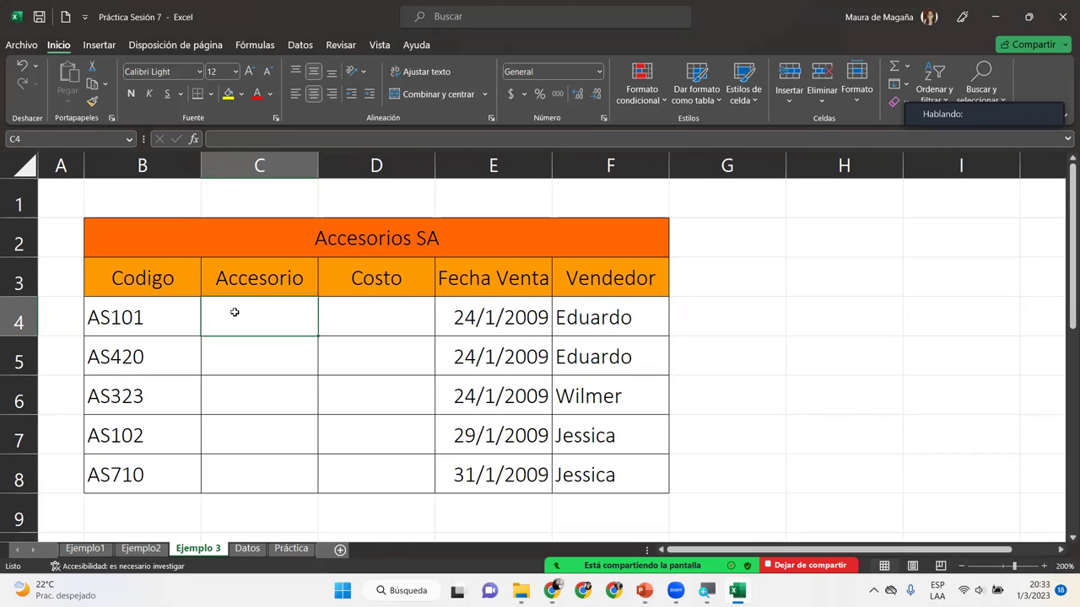
{"action": "left_click_drag", "start_coordinate": [169, 313], "coordinate": [168, 464]}
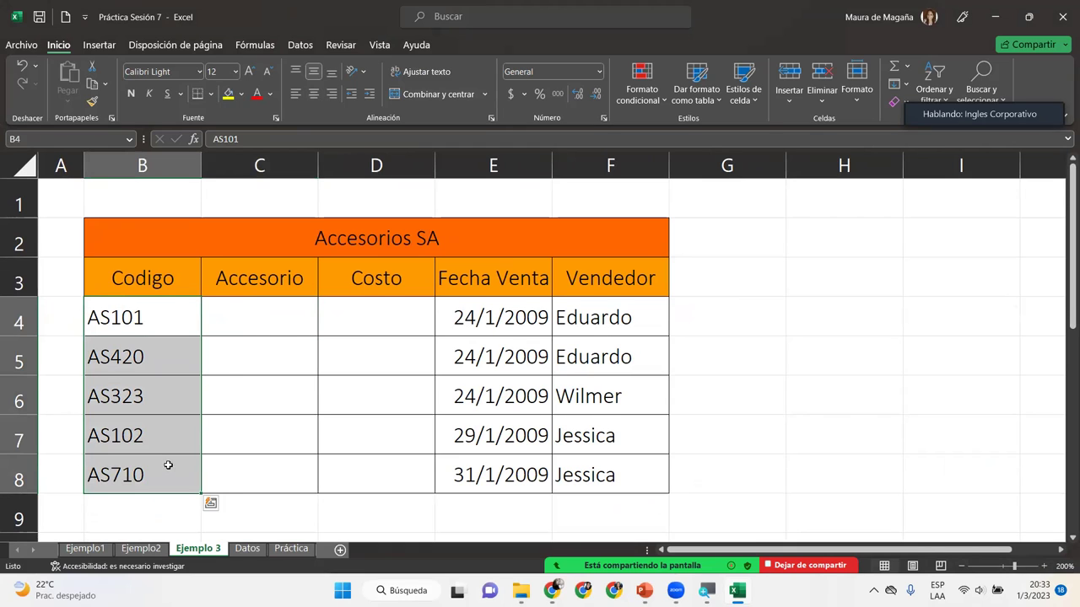
{"action": "left_click", "coordinate": [259, 320]}
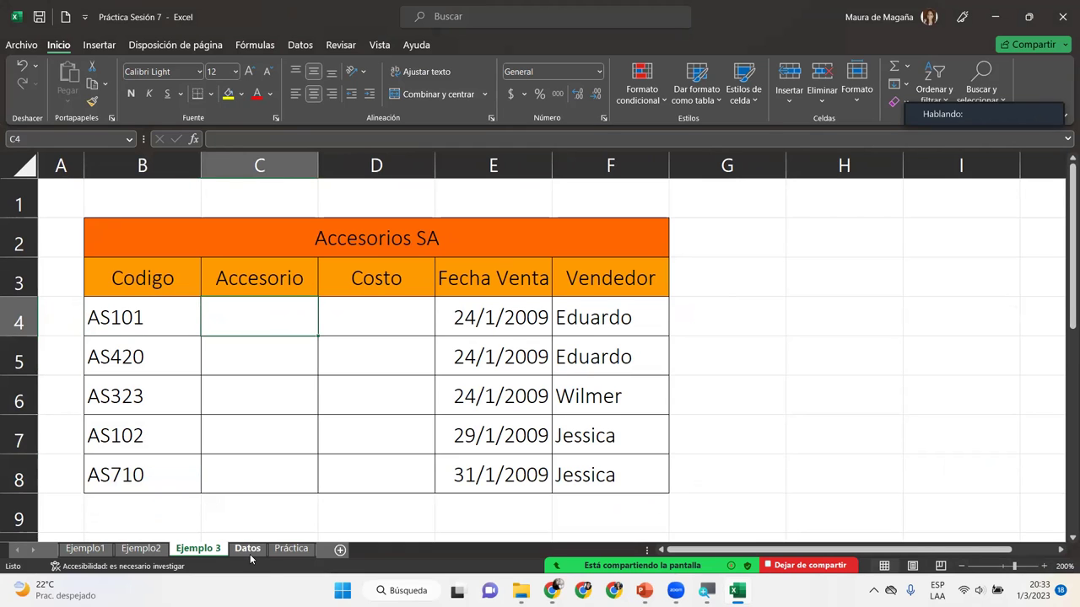
{"action": "left_click", "coordinate": [247, 549]}
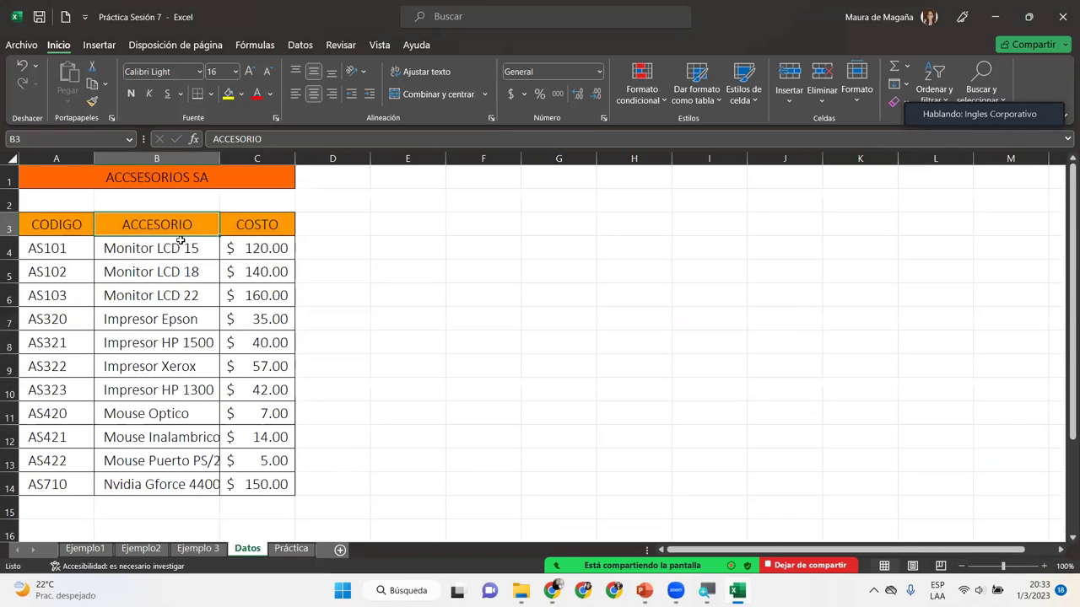
- Compare the Datos product codes with the Ejemplo 3 codes AS323 and AS101
{"action": "left_click_drag", "start_coordinate": [49, 249], "coordinate": [54, 485]}
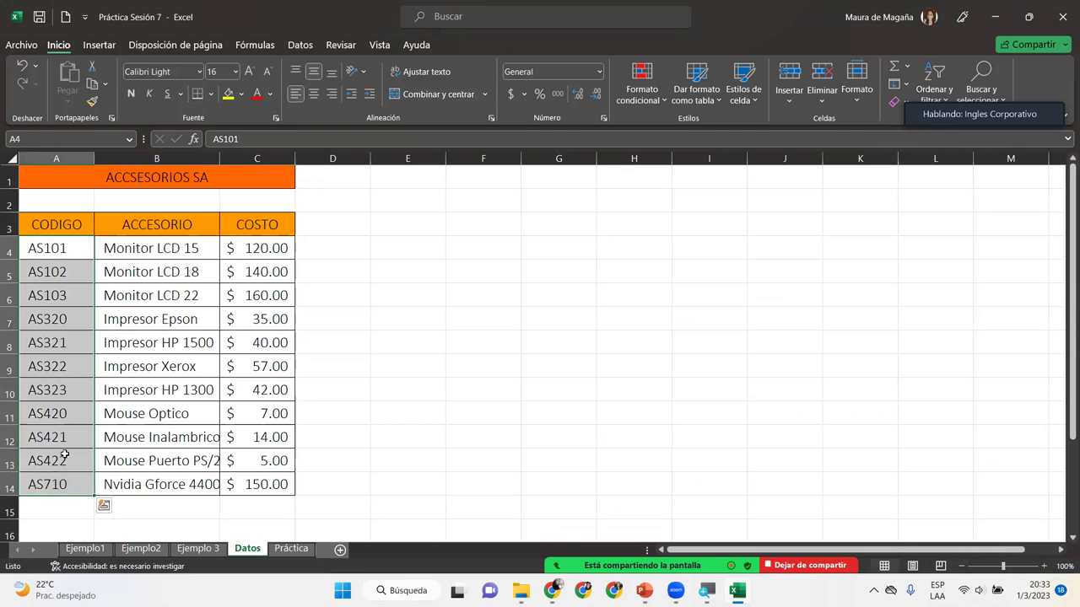
{"action": "left_click", "coordinate": [64, 255]}
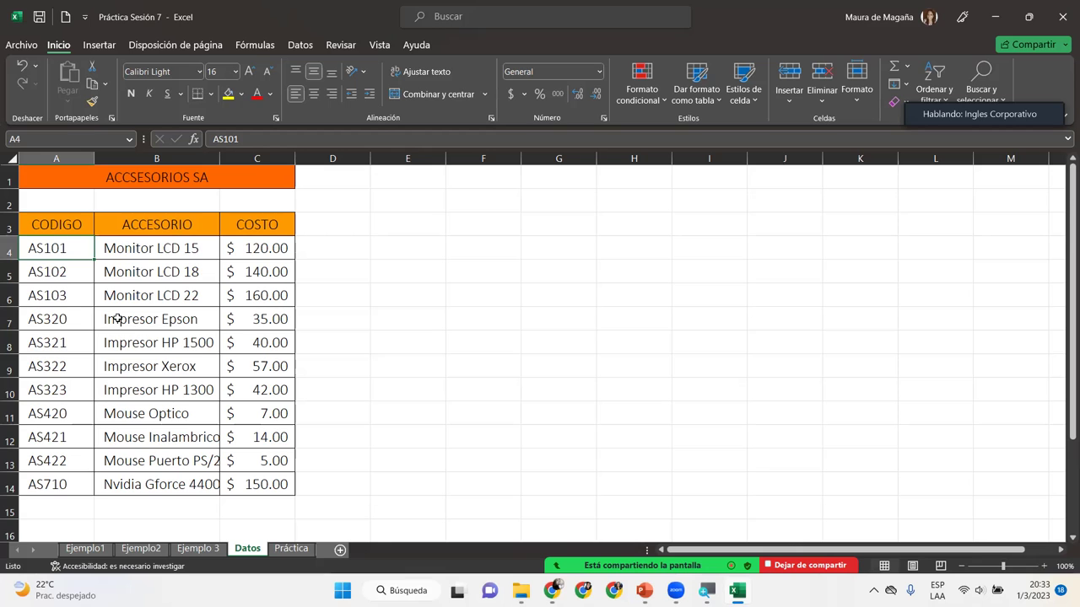
{"action": "left_click", "coordinate": [197, 548]}
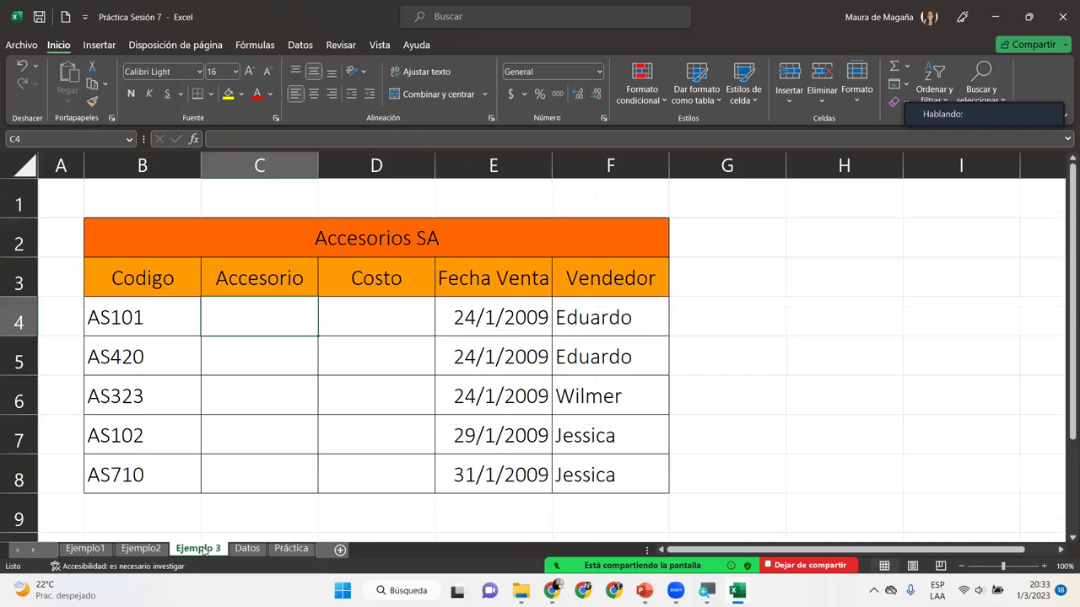
{"action": "left_click_drag", "start_coordinate": [139, 320], "coordinate": [156, 410]}
{"action": "left_click", "coordinate": [156, 410]}
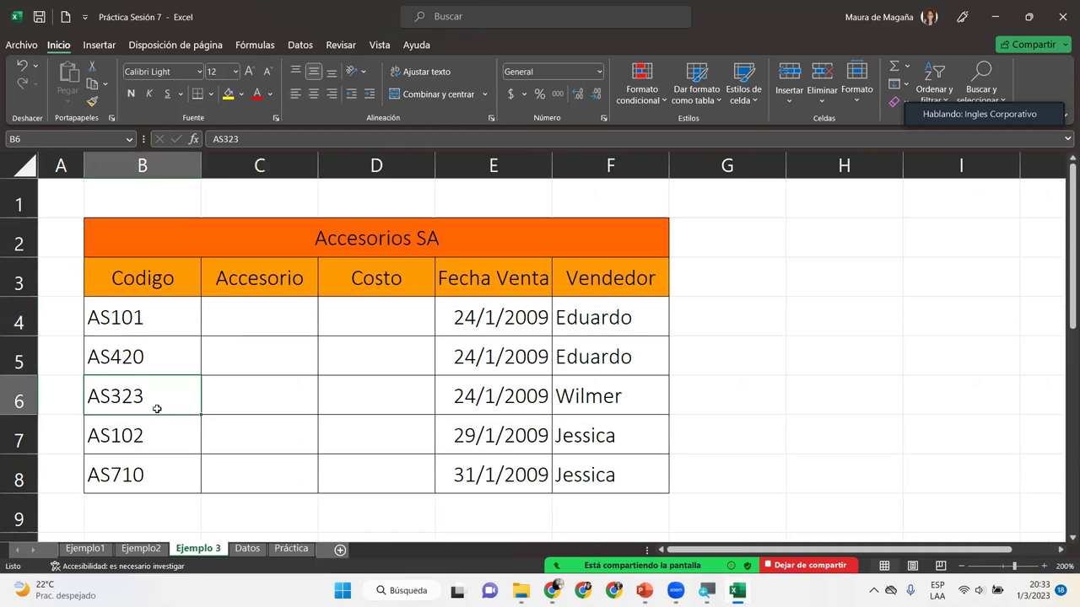
{"action": "left_click", "coordinate": [226, 331]}
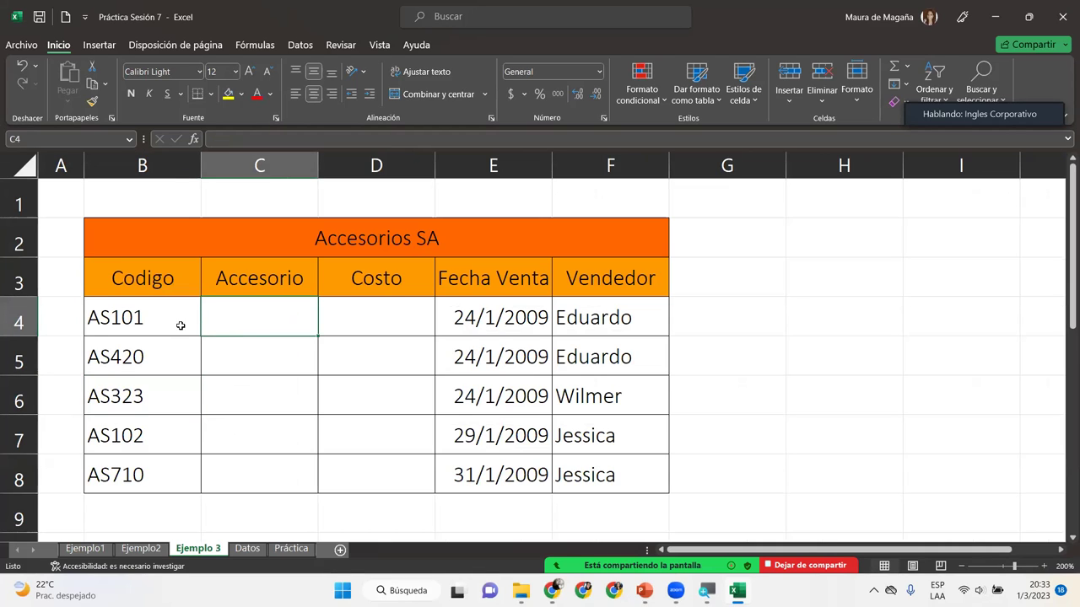
{"action": "left_click", "coordinate": [173, 322]}
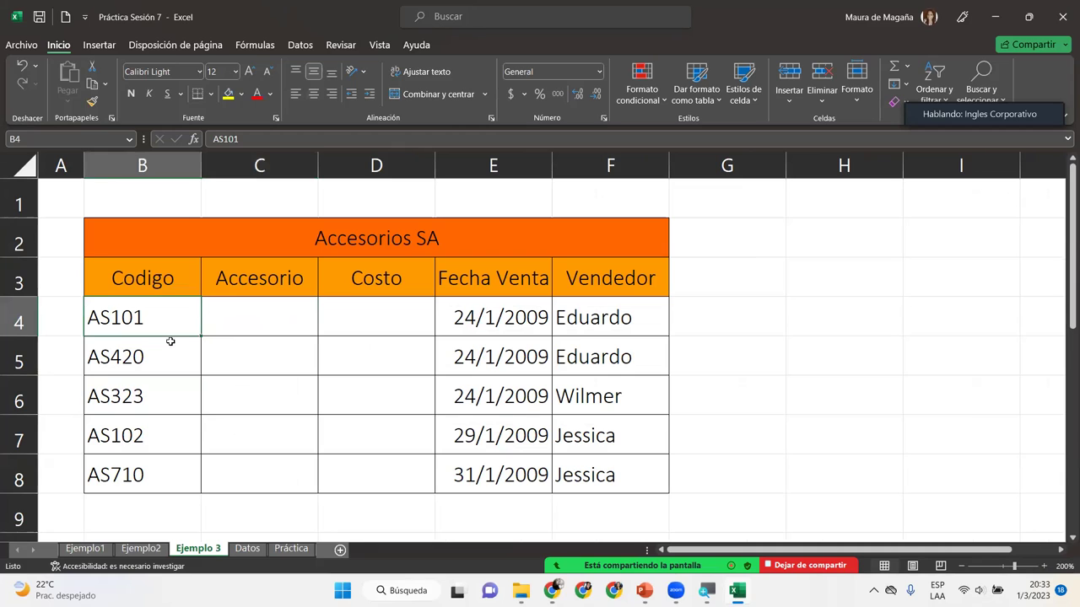
- Check the Datos column A codes such as AS102, then select C4 on Ejemplo 3
{"action": "left_click", "coordinate": [250, 550]}
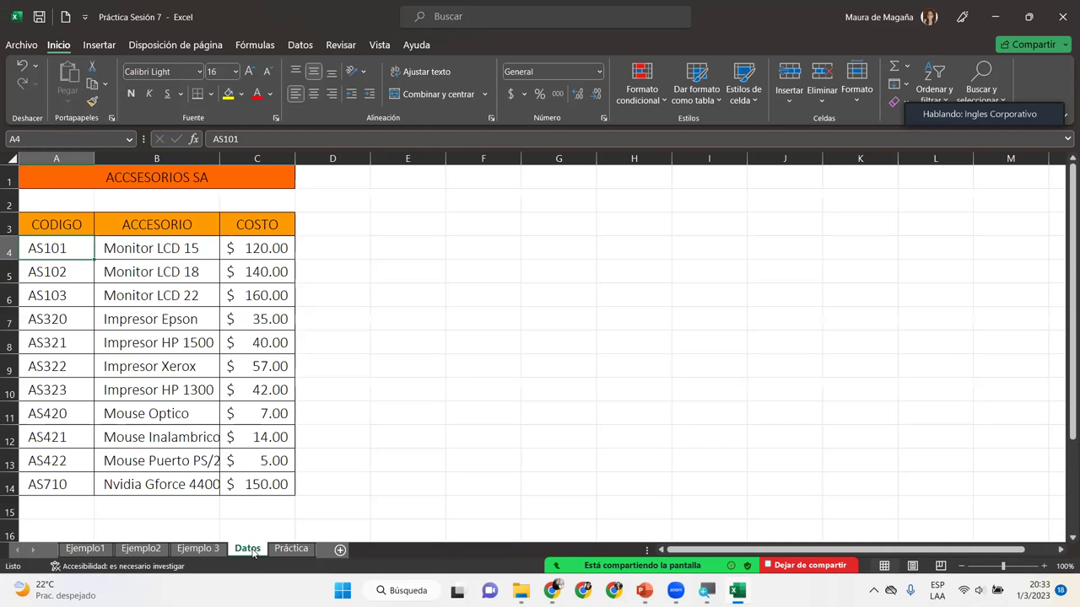
{"action": "left_click", "coordinate": [72, 158]}
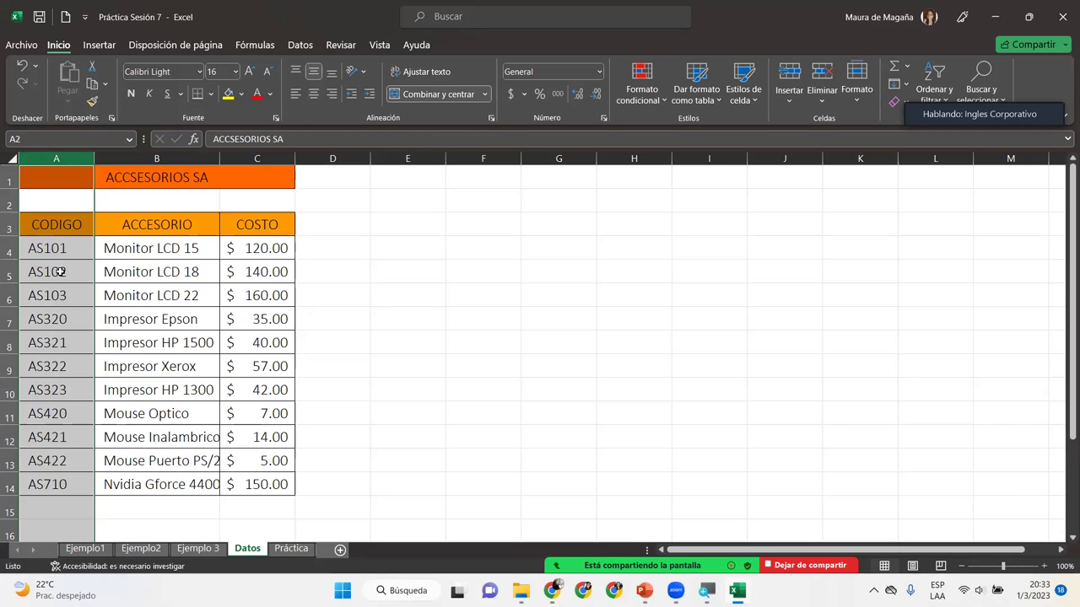
{"action": "left_click", "coordinate": [61, 272]}
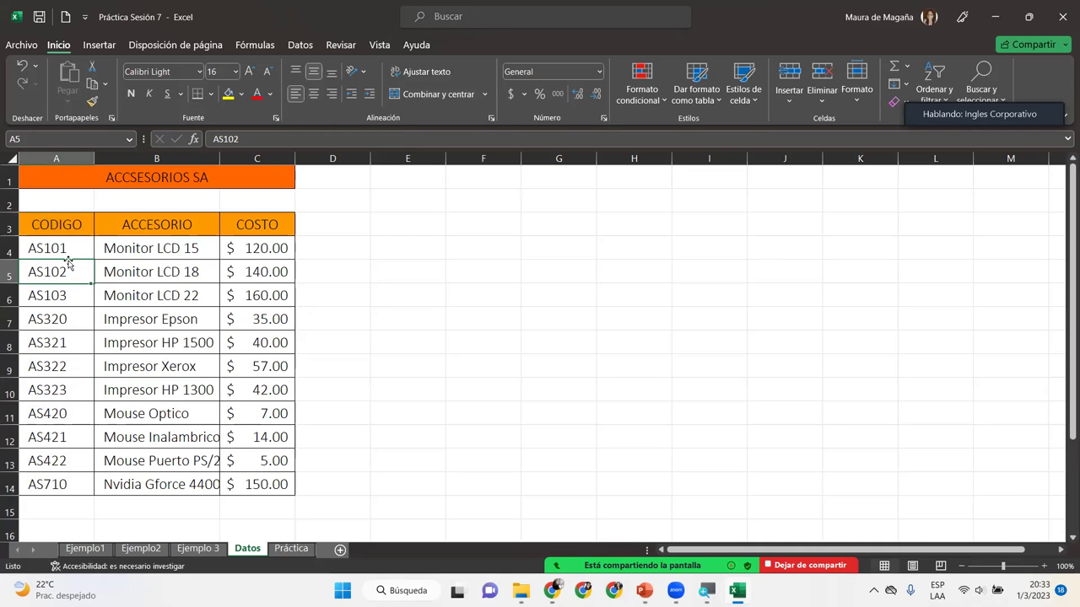
{"action": "left_click", "coordinate": [202, 549]}
{"action": "left_click", "coordinate": [252, 323]}
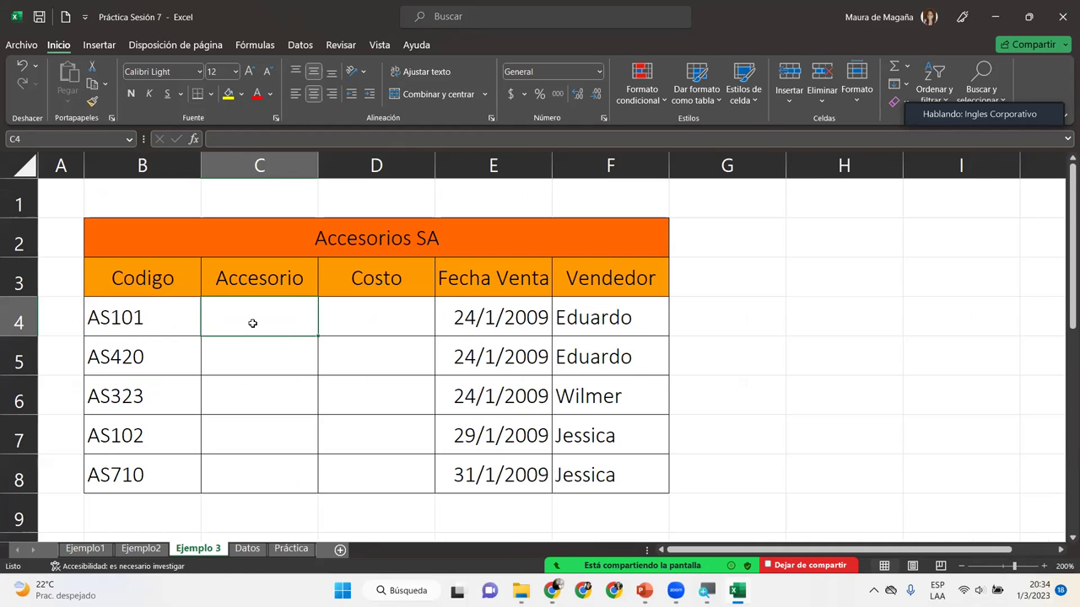
- Start the formula =BUSCARV(B4; in C4
{"action": "type", "text": "=buscar"}
{"action": "key", "text": "Tab"}
{"action": "key", "text": "BackSpace"}
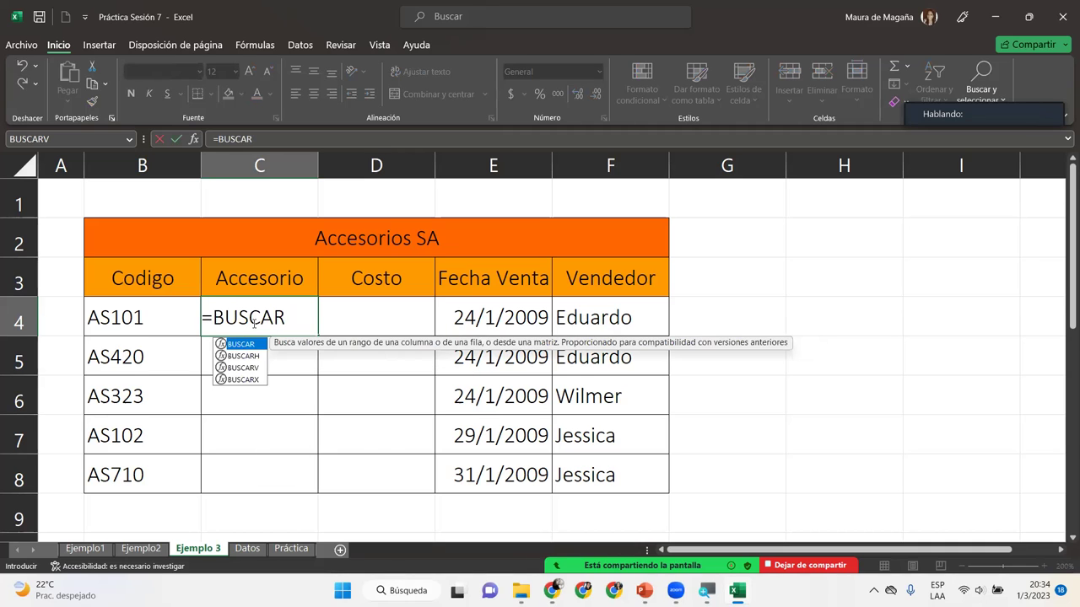
{"action": "type", "text": "V("}
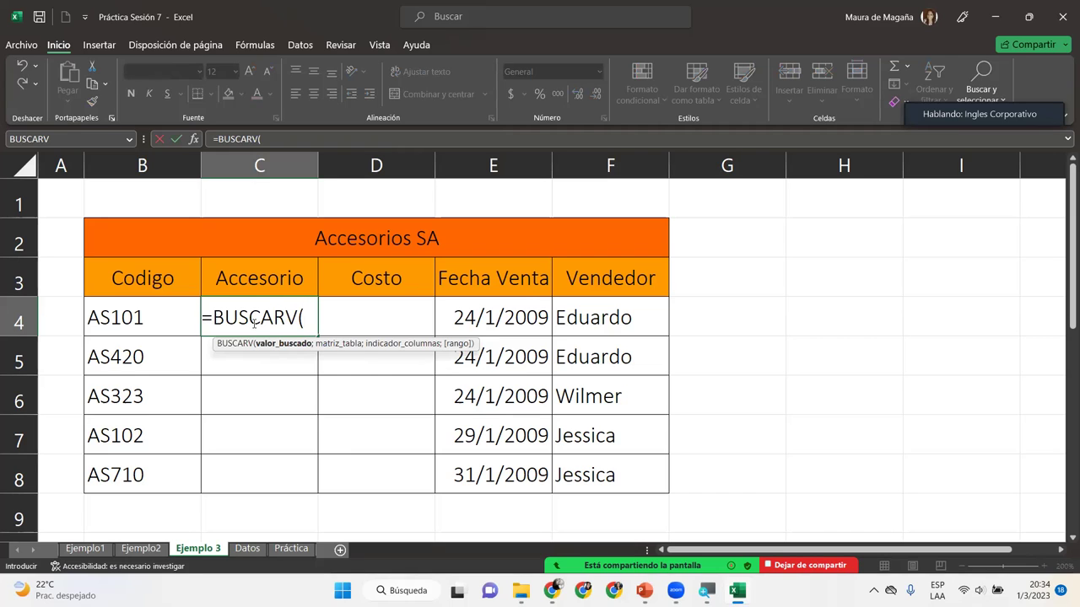
{"action": "left_click", "coordinate": [167, 316]}
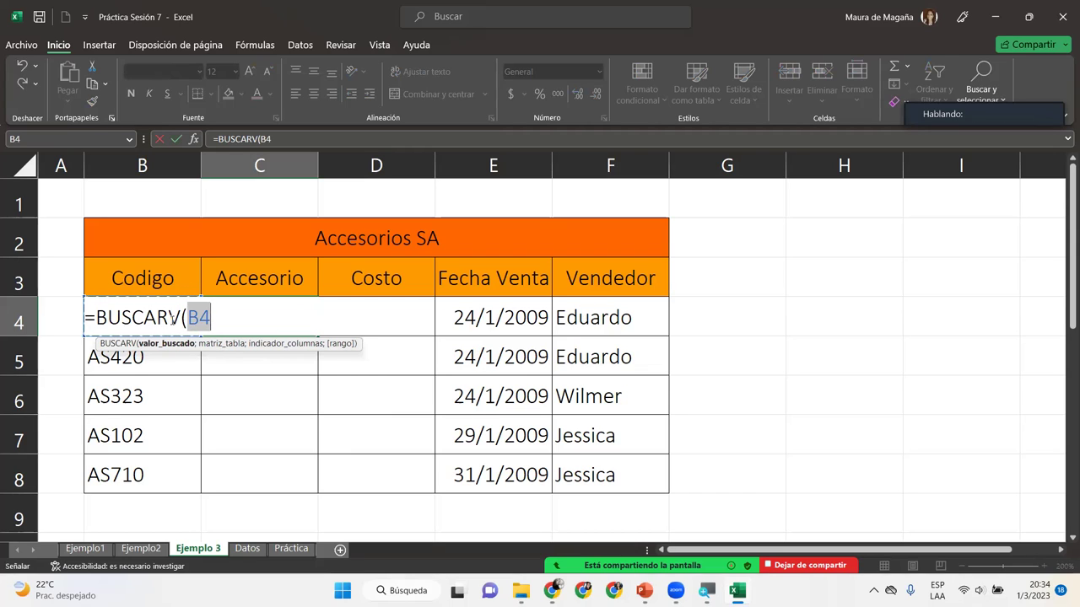
{"action": "type", "text": ";"}
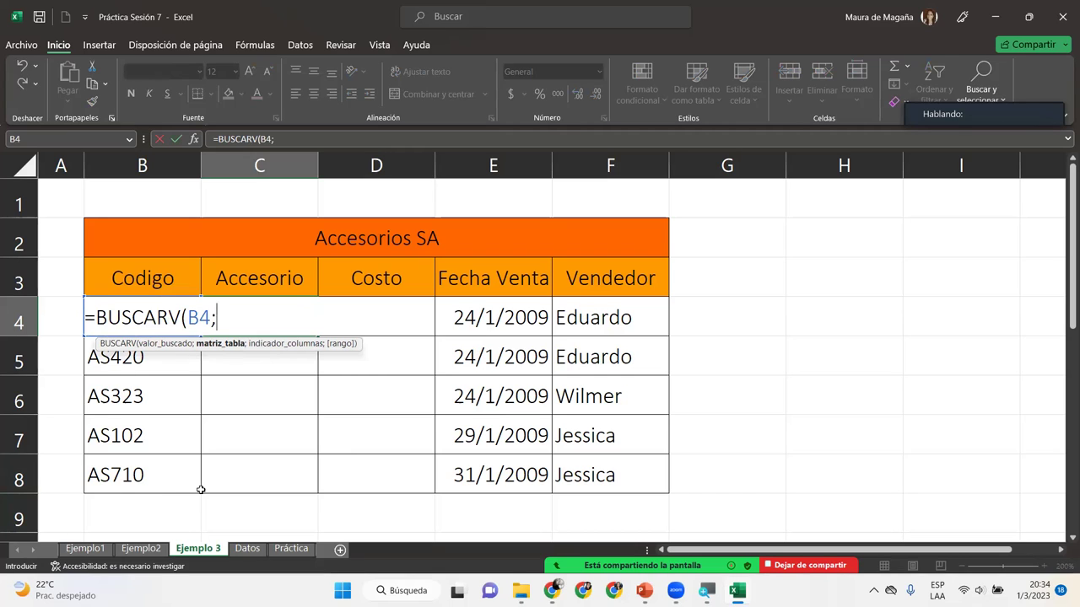
- Complete it with table Datos!A3:C14, column 2 and exact match 0, and commit
{"action": "left_click", "coordinate": [247, 549]}
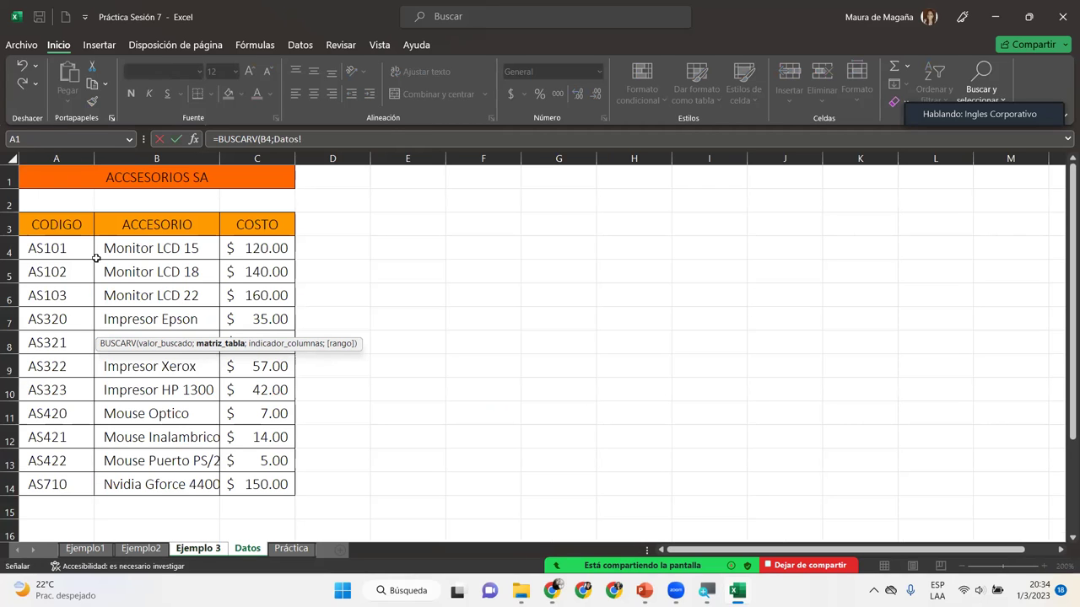
{"action": "left_click_drag", "start_coordinate": [56, 225], "coordinate": [255, 479]}
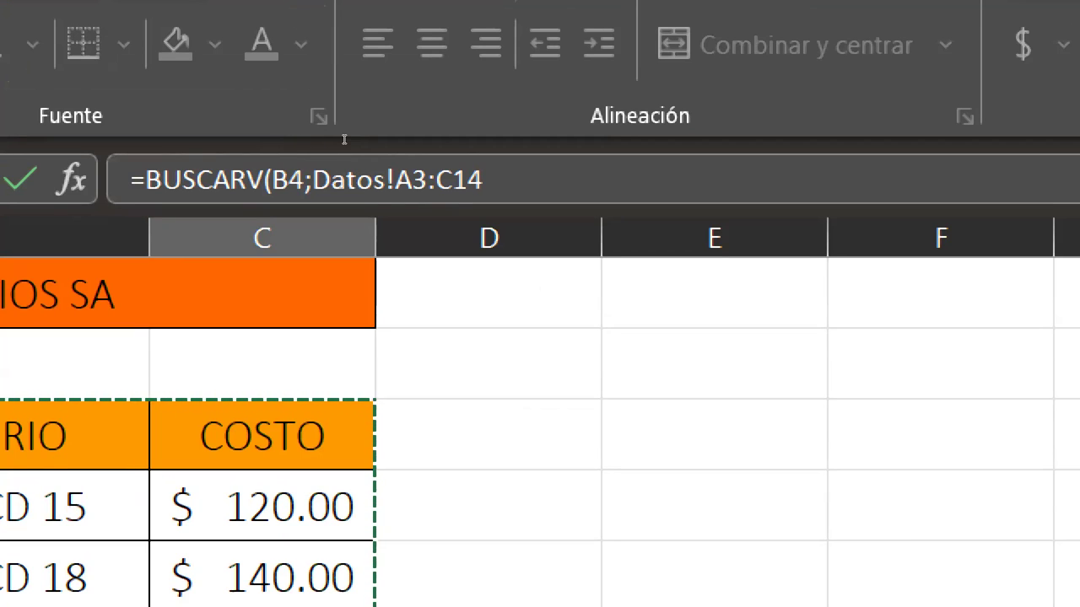
{"action": "key", "text": "super"}
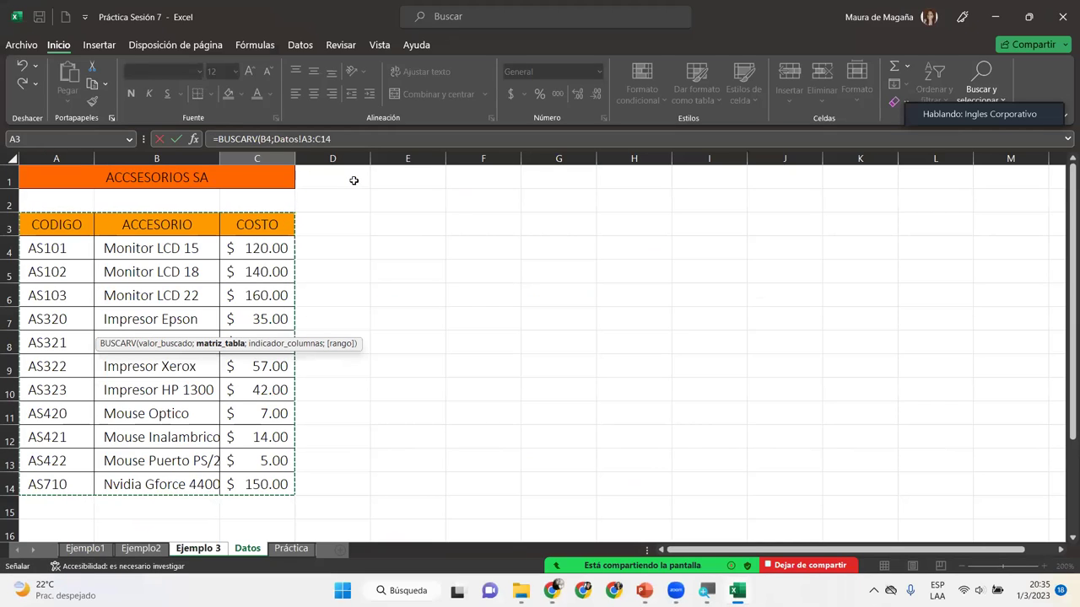
{"action": "type", "text": ";"}
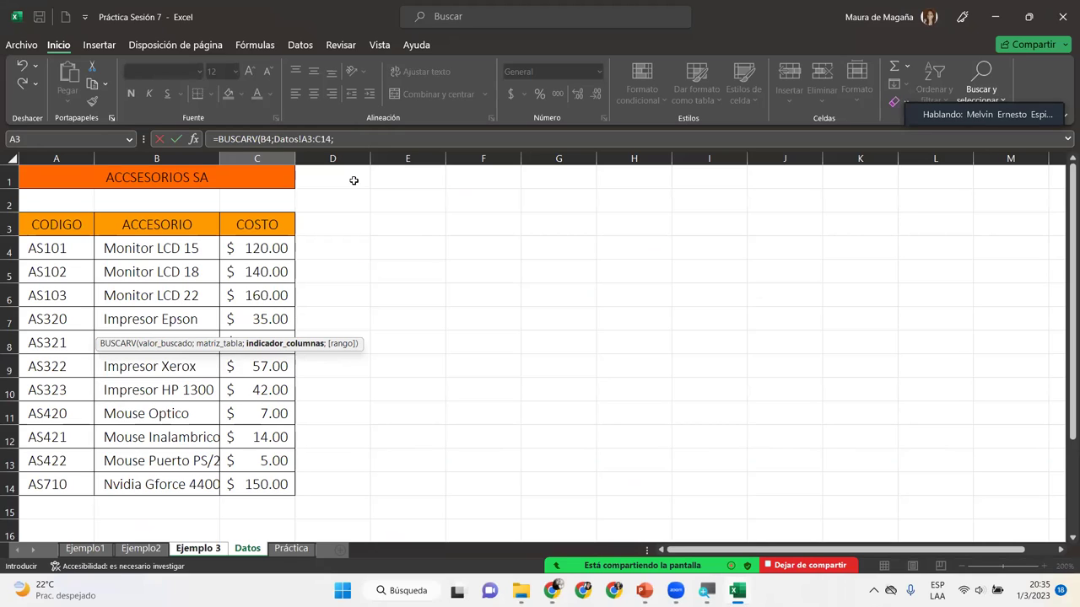
{"action": "type", "text": "2"}
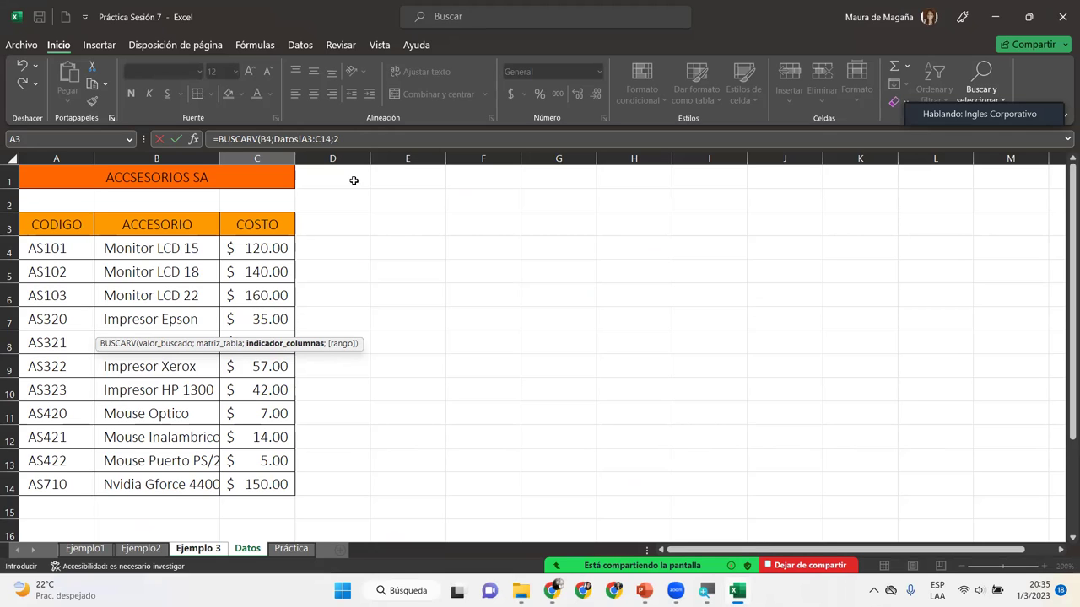
{"action": "type", "text": ";"}
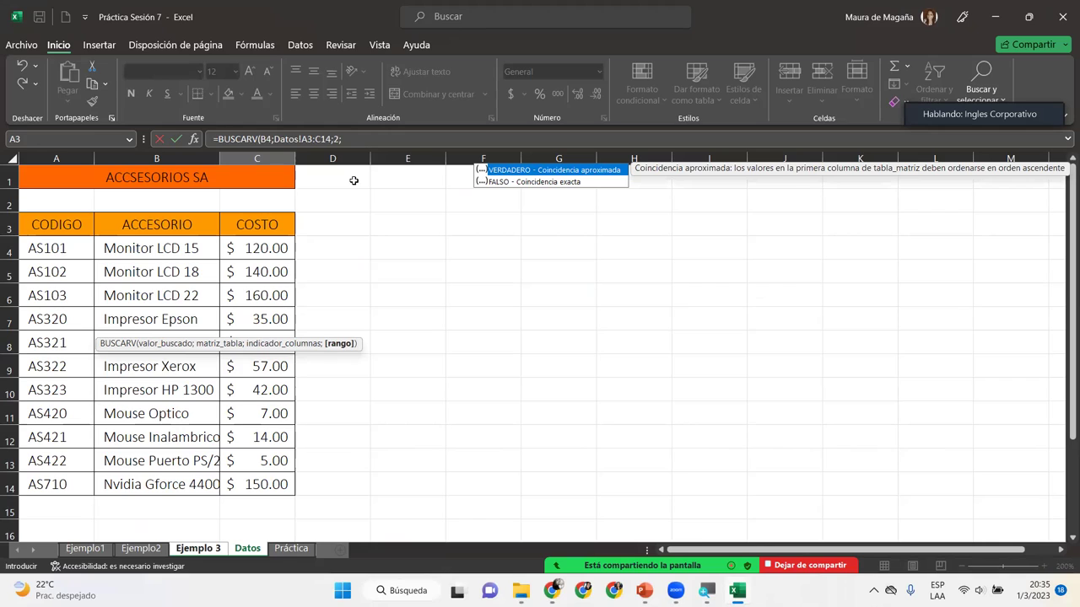
{"action": "type", "text": "0"}
{"action": "type", "text": ")"}
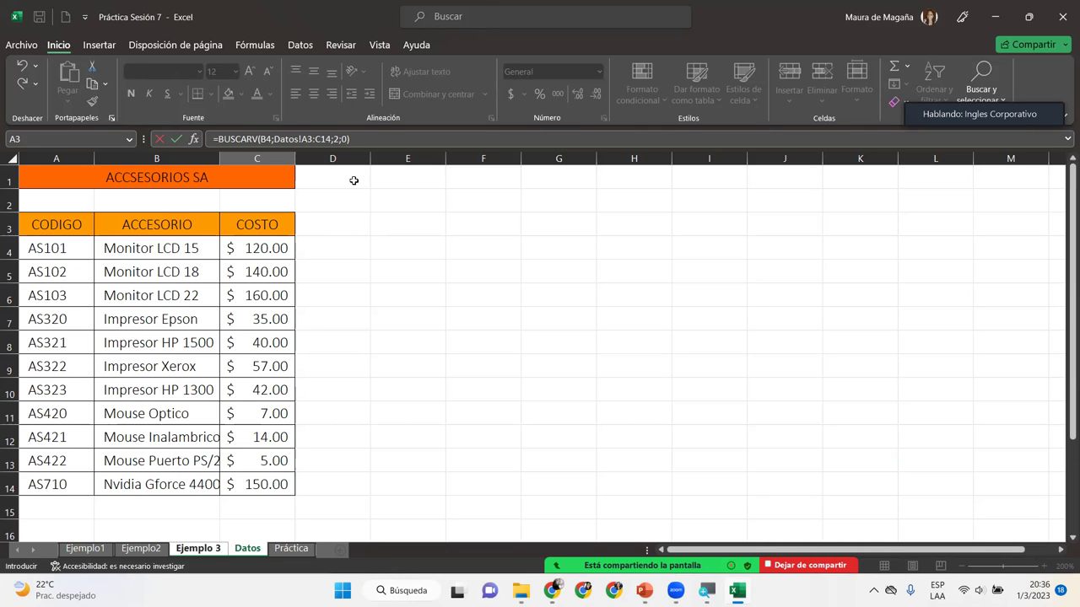
{"action": "key", "text": "Return"}
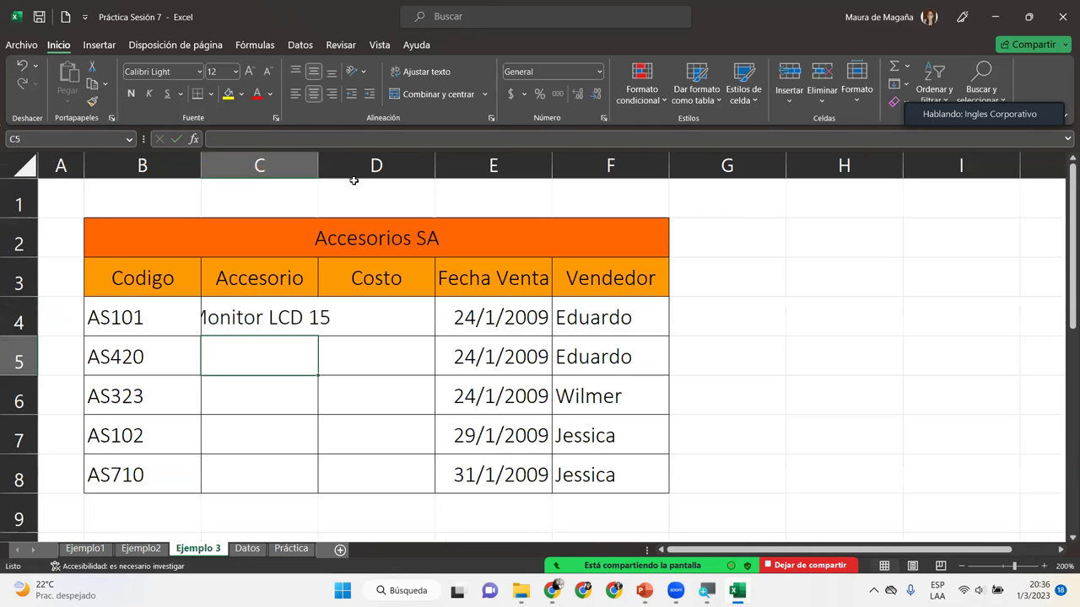
- Autofit column C to show Monitor LCD 15 and verify AS101's name on Datos
{"action": "double_click", "coordinate": [318, 166]}
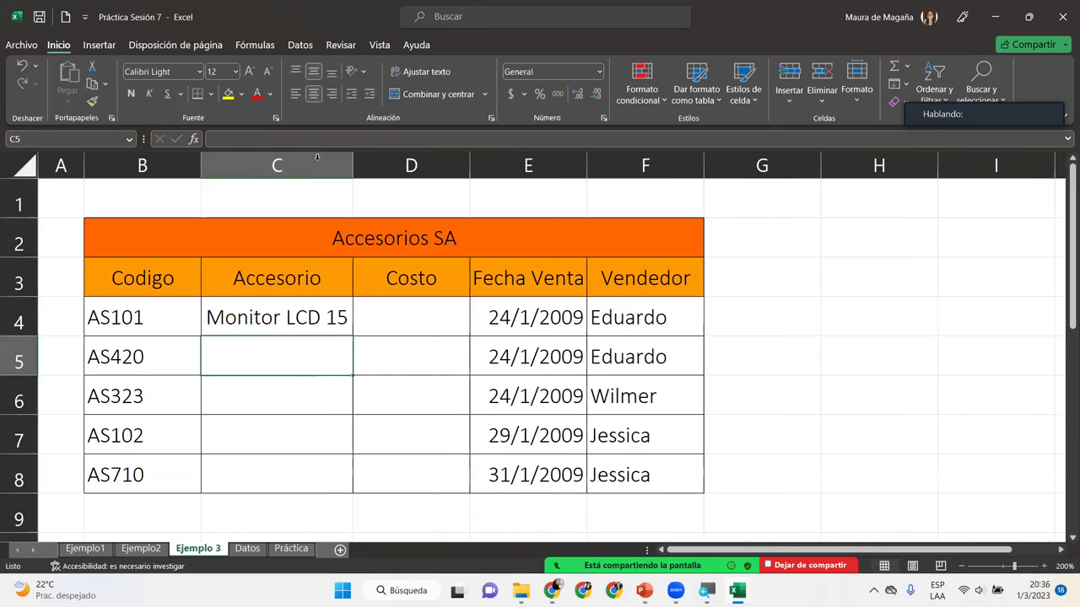
{"action": "left_click", "coordinate": [297, 317]}
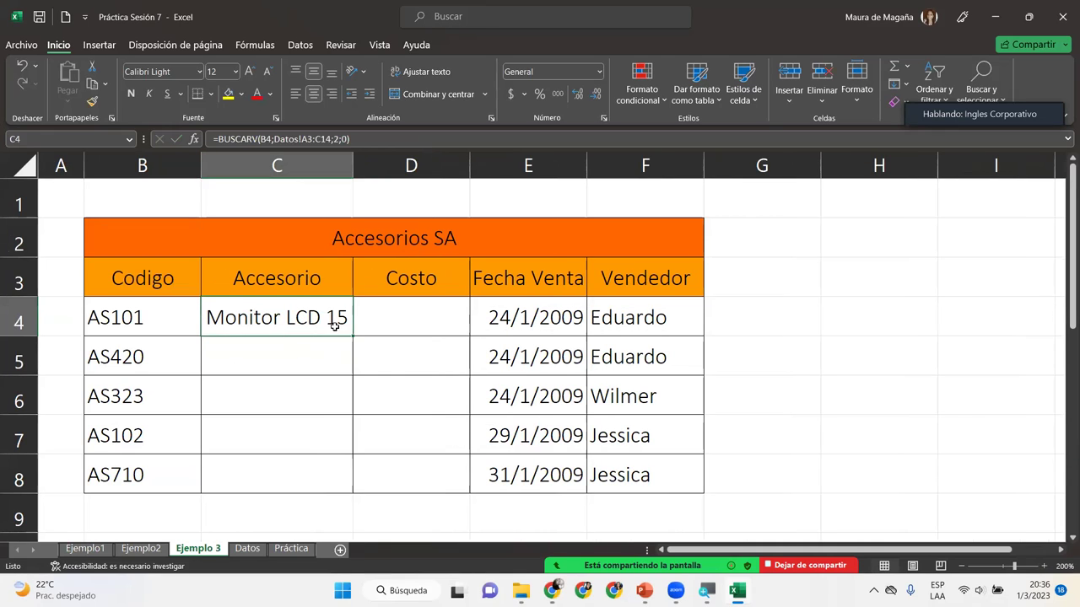
{"action": "left_click", "coordinate": [250, 549]}
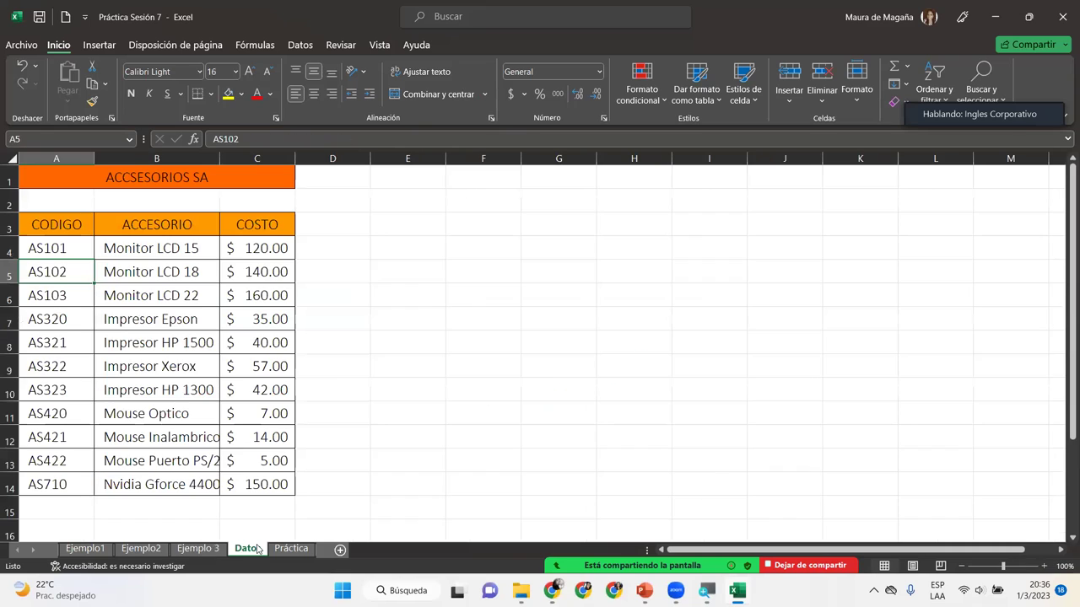
{"action": "left_click", "coordinate": [108, 247]}
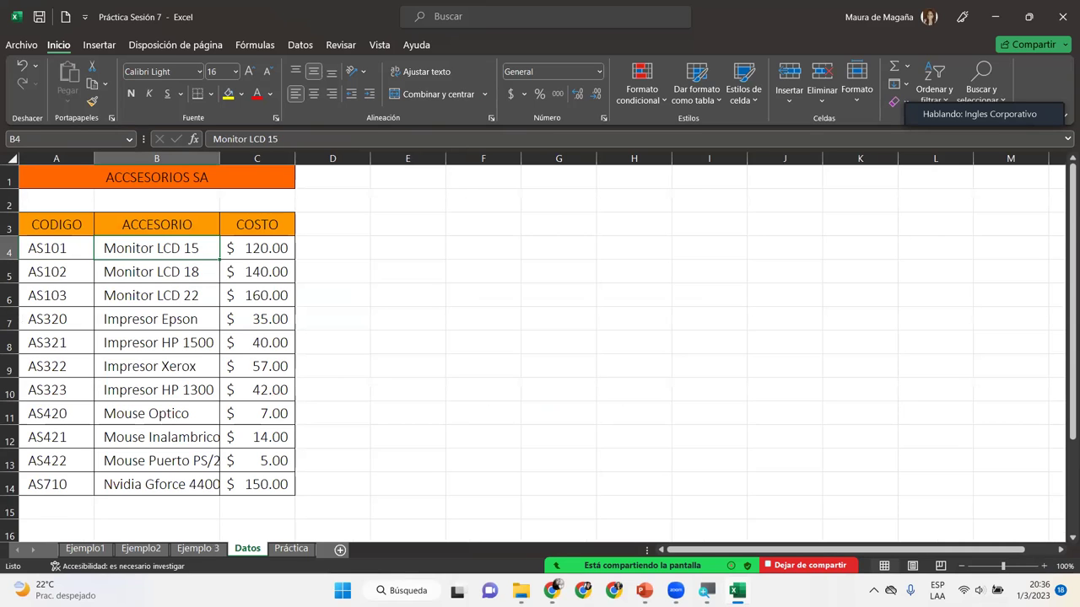
{"action": "left_click", "coordinate": [198, 548]}
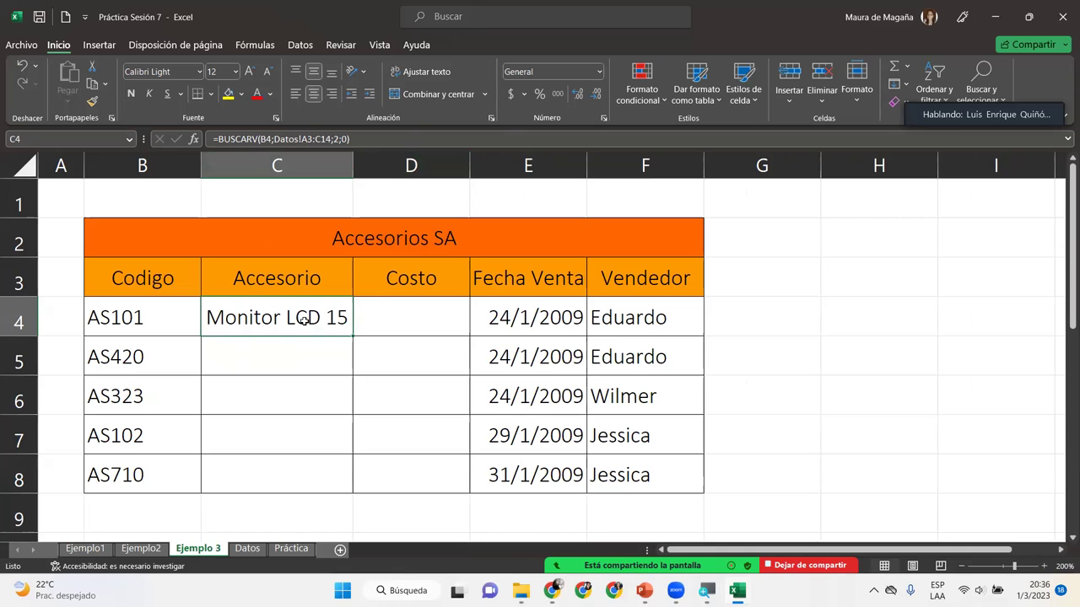
- Re-enter C4's =BUSCARV(B4;Datos!A3:C14;2;0) formula unchanged
{"action": "double_click", "coordinate": [304, 321]}
{"action": "left_click", "coordinate": [401, 310]}
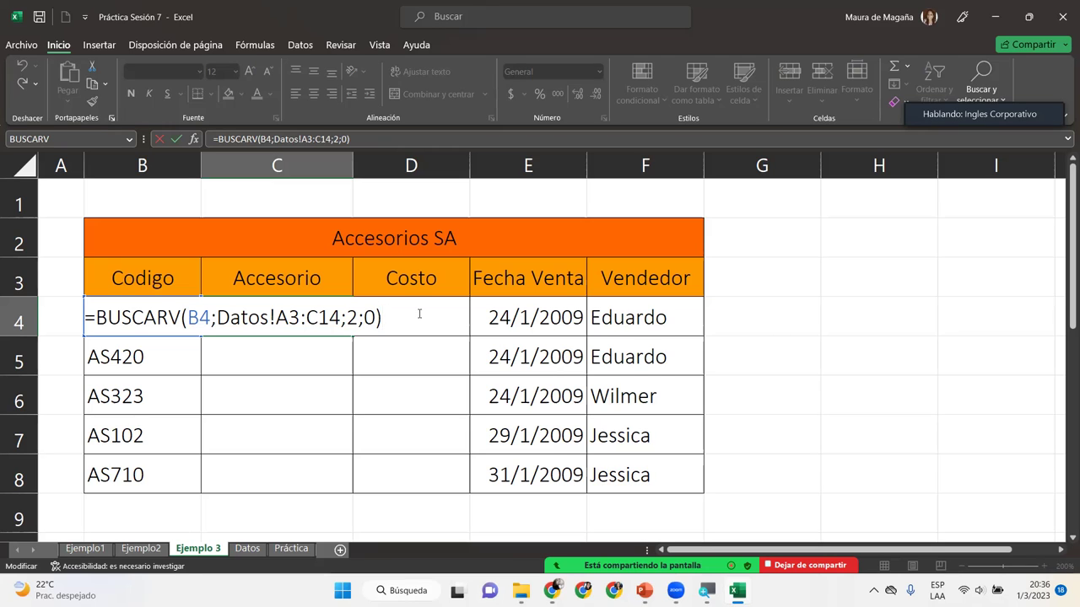
{"action": "key", "text": "Return"}
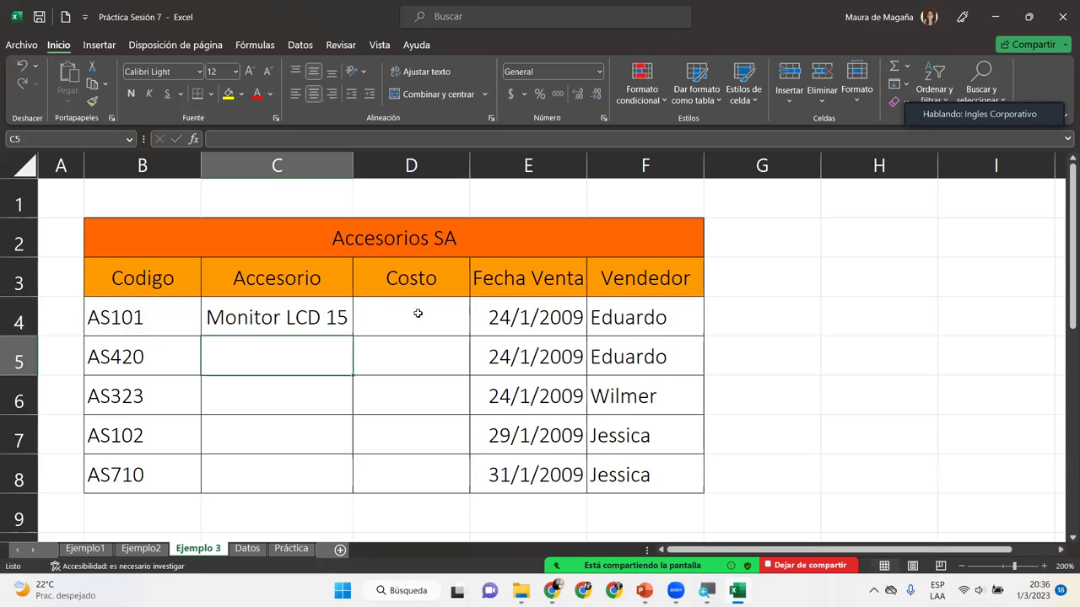
{"action": "left_click", "coordinate": [344, 315]}
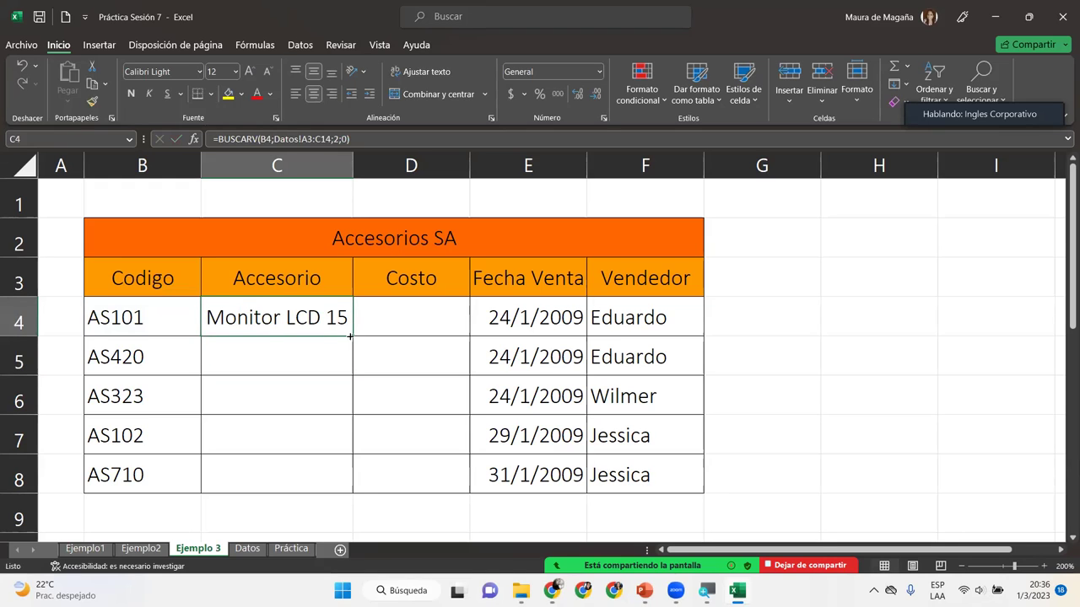
{"action": "double_click", "coordinate": [353, 334]}
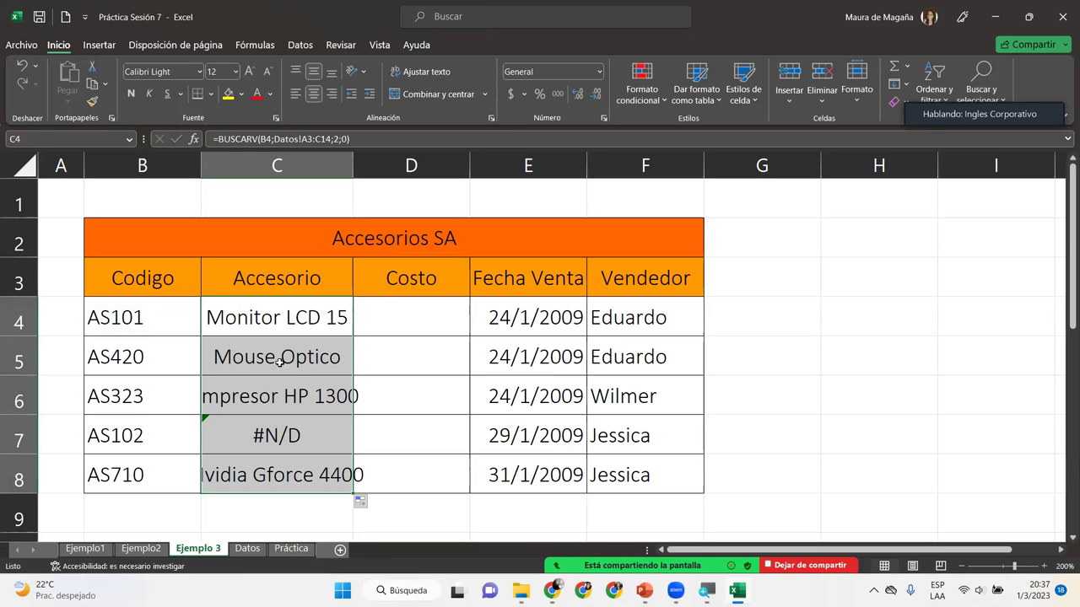
{"action": "left_click", "coordinate": [307, 331]}
{"action": "double_click", "coordinate": [314, 325]}
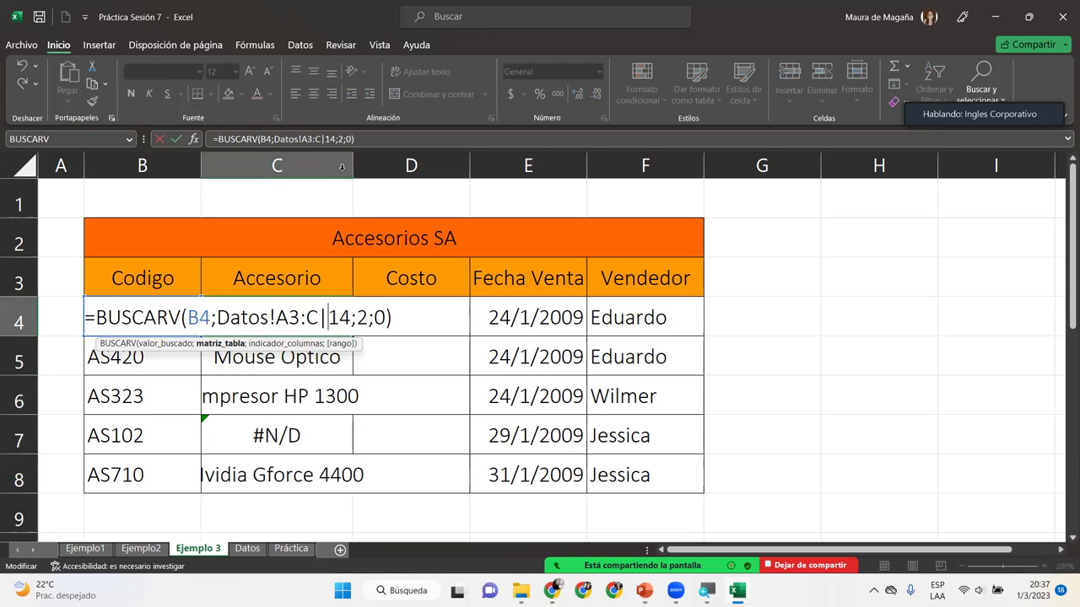
{"action": "key", "text": "Escape"}
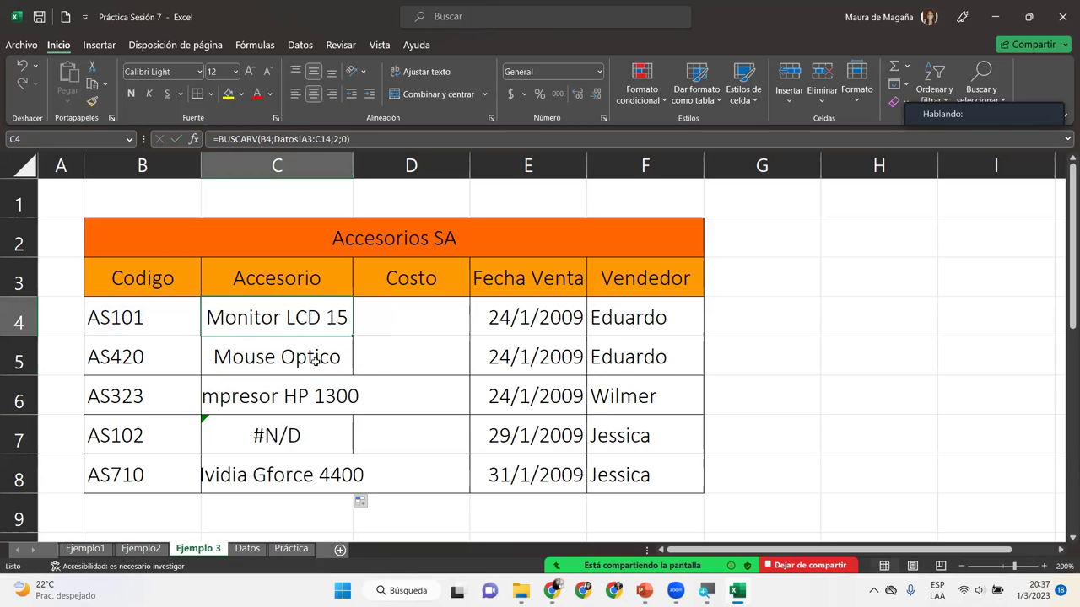
{"action": "double_click", "coordinate": [318, 358]}
{"action": "key", "text": "Escape"}
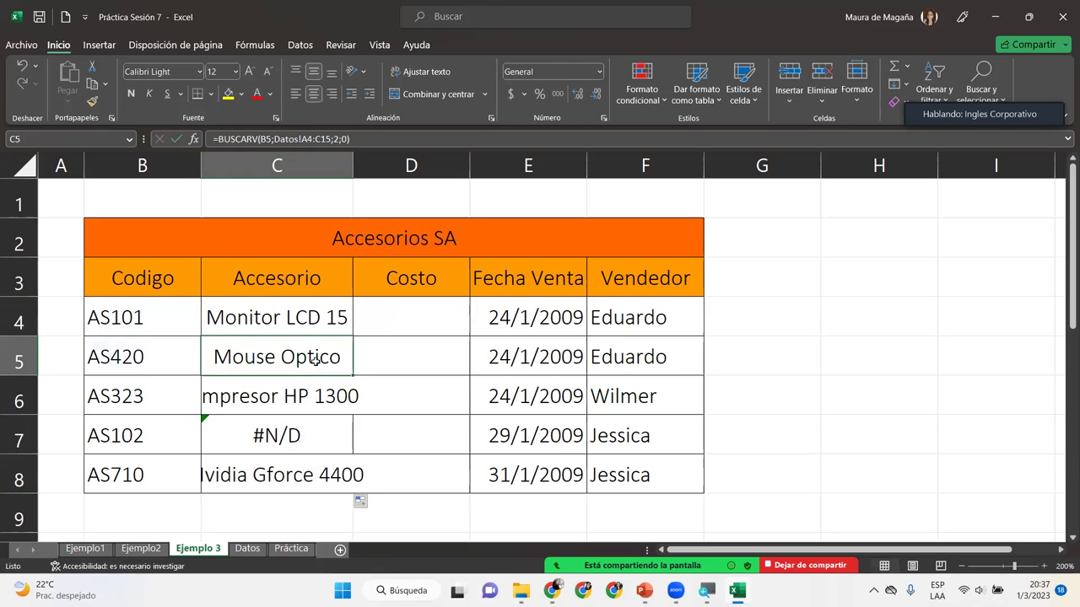
{"action": "double_click", "coordinate": [297, 436]}
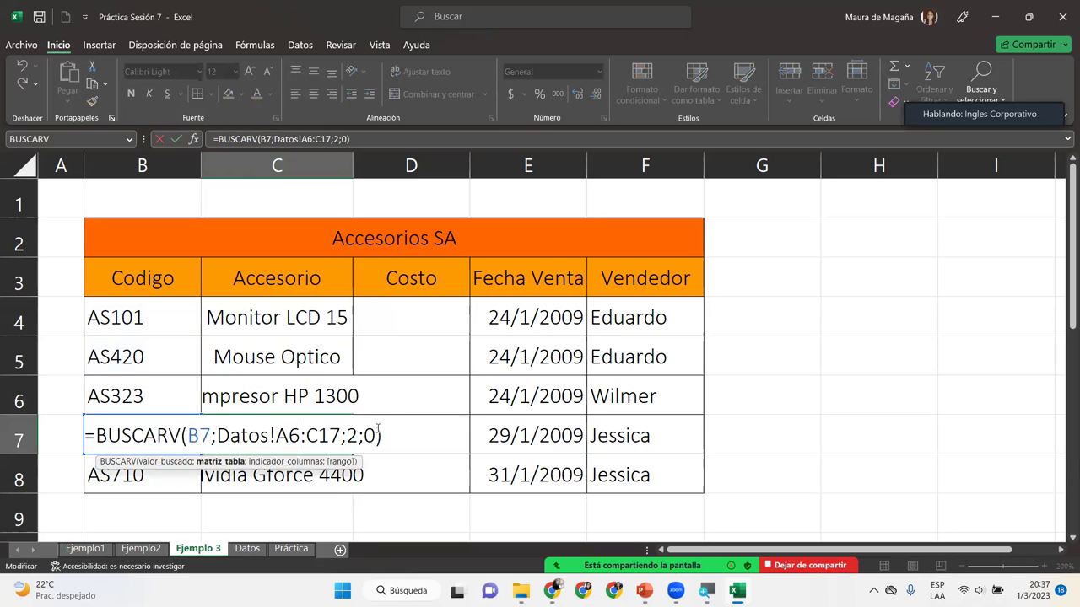
{"action": "key", "text": "Escape"}
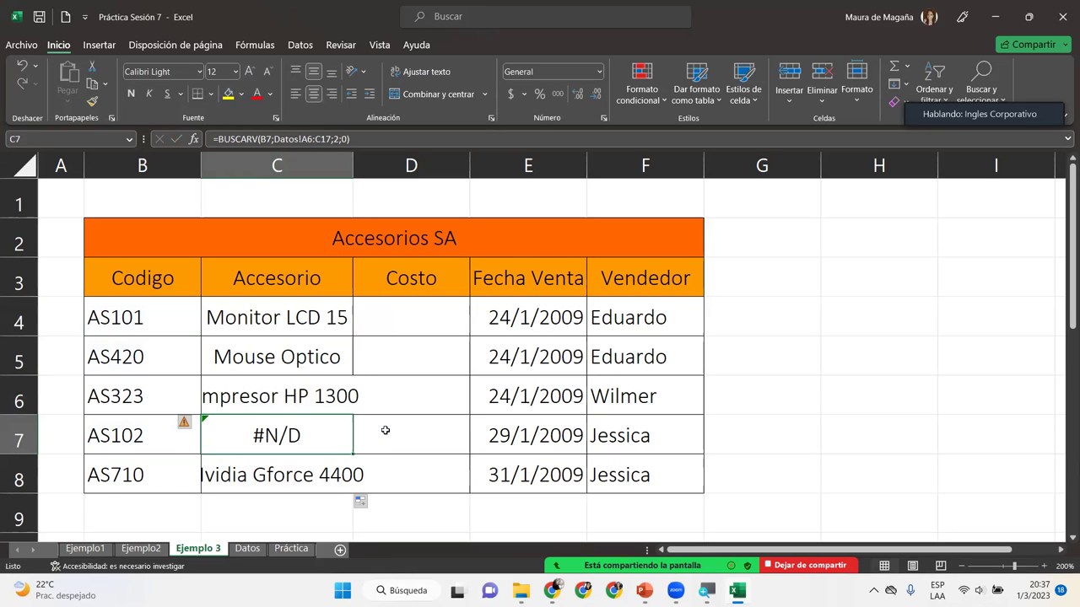
{"action": "key", "text": "Delete"}
{"action": "left_click", "coordinate": [336, 323]}
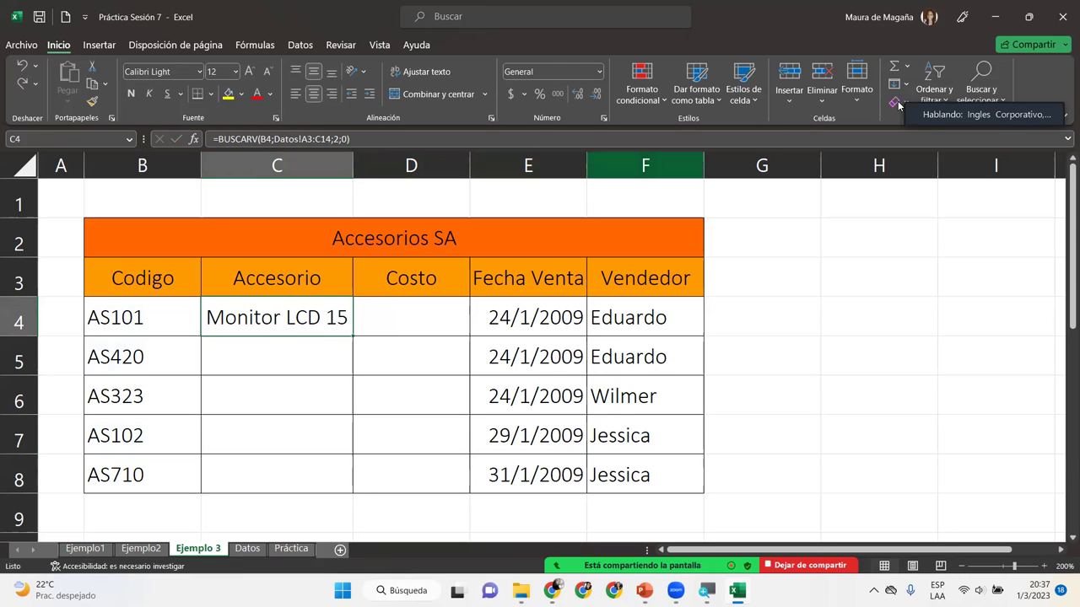
- Lock C4's table reference as Datos!$A$3:$C$14 with F4
{"action": "double_click", "coordinate": [291, 319]}
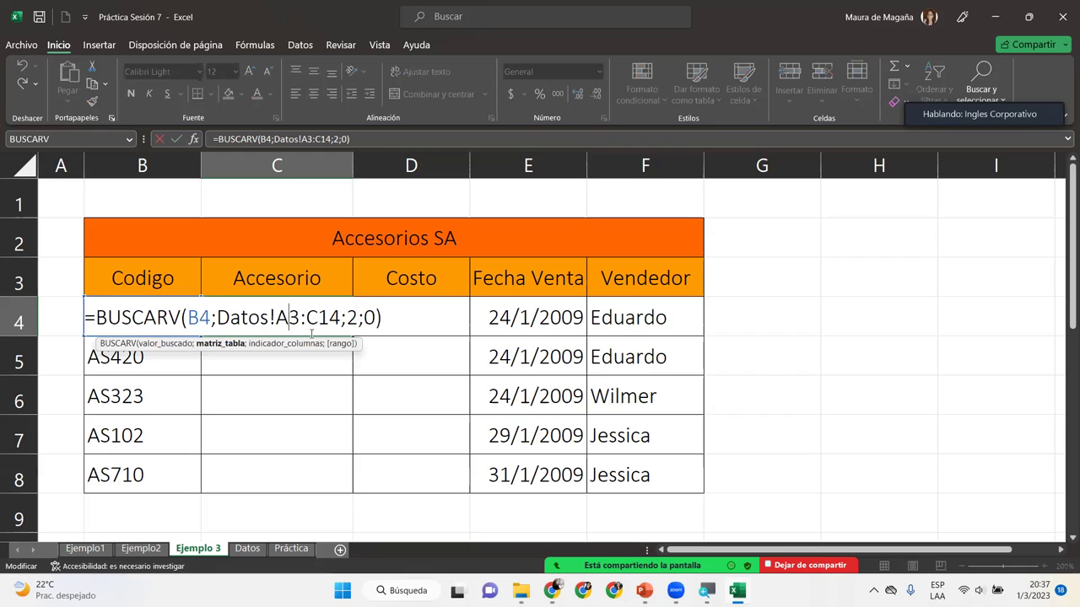
{"action": "left_click", "coordinate": [226, 345]}
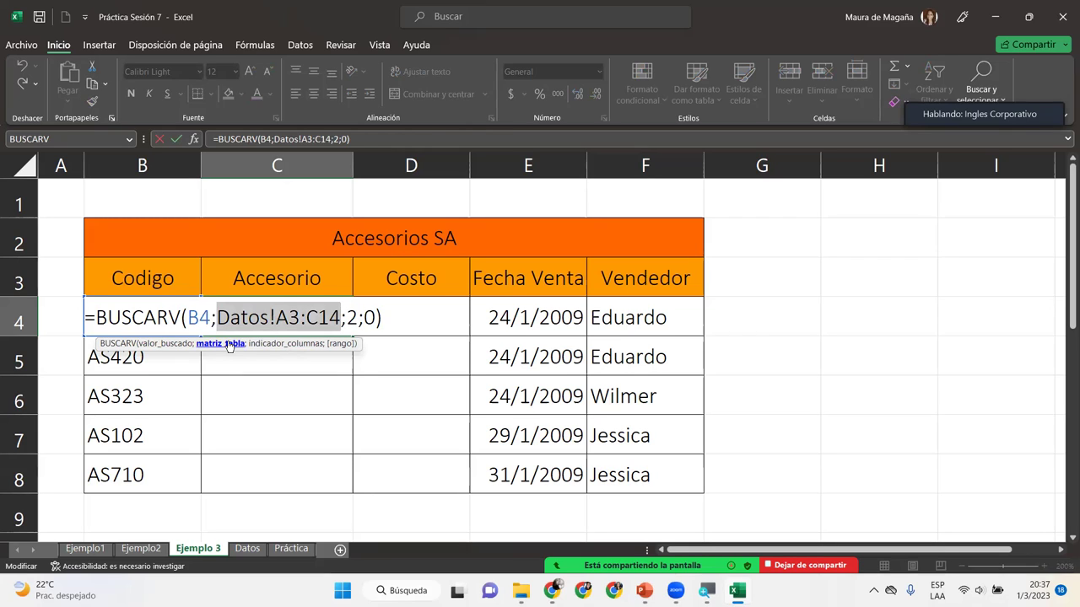
{"action": "key", "text": "F4"}
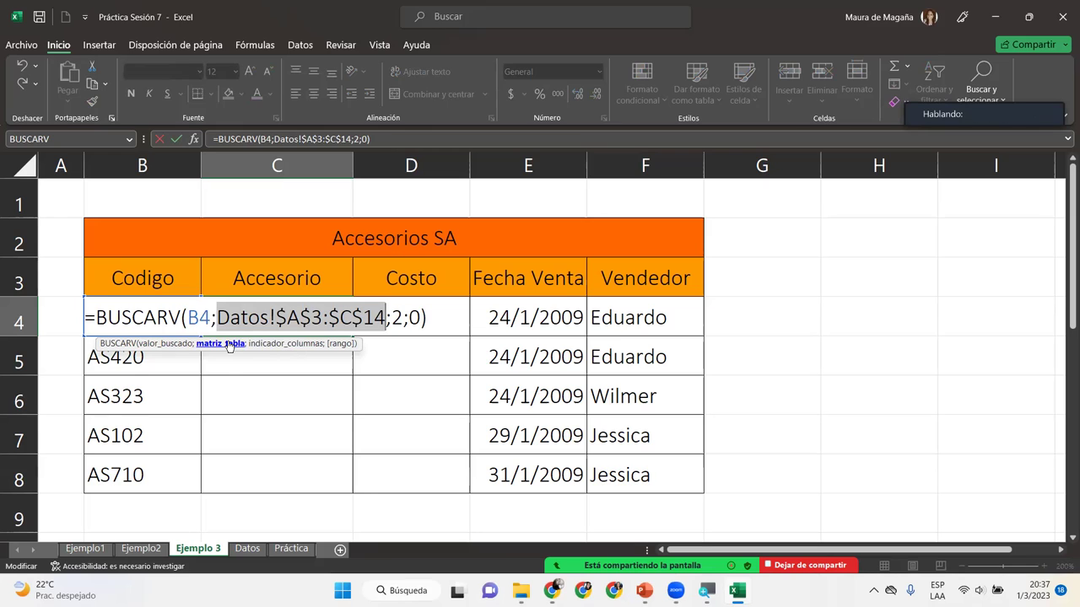
{"action": "key", "text": "Return"}
- Copy the C4 lookup down through C8 and autofit column C to the accessory names
{"action": "left_click", "coordinate": [297, 326]}
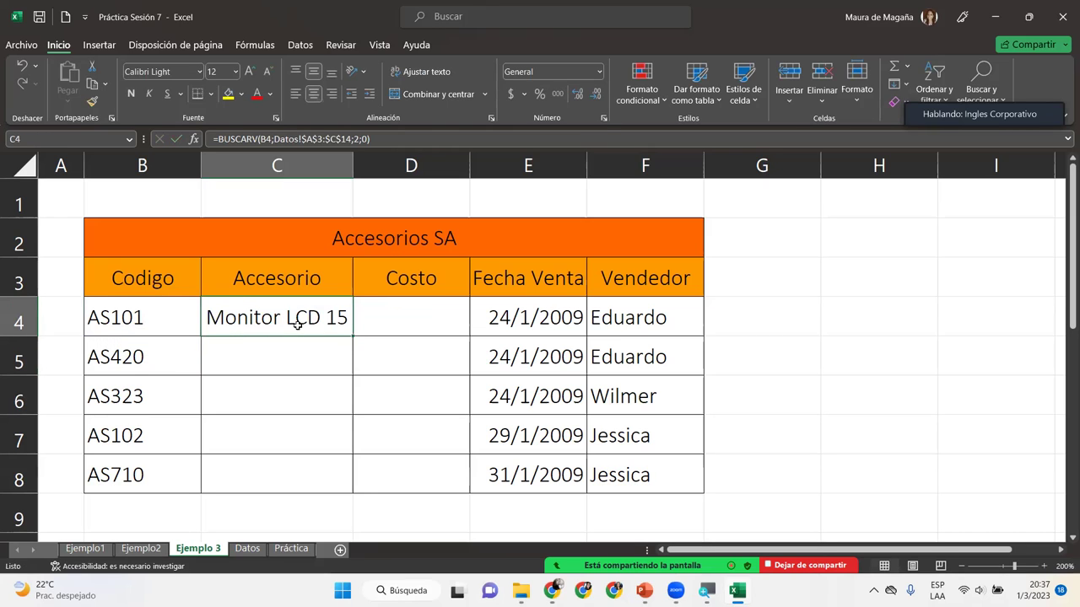
{"action": "double_click", "coordinate": [350, 337]}
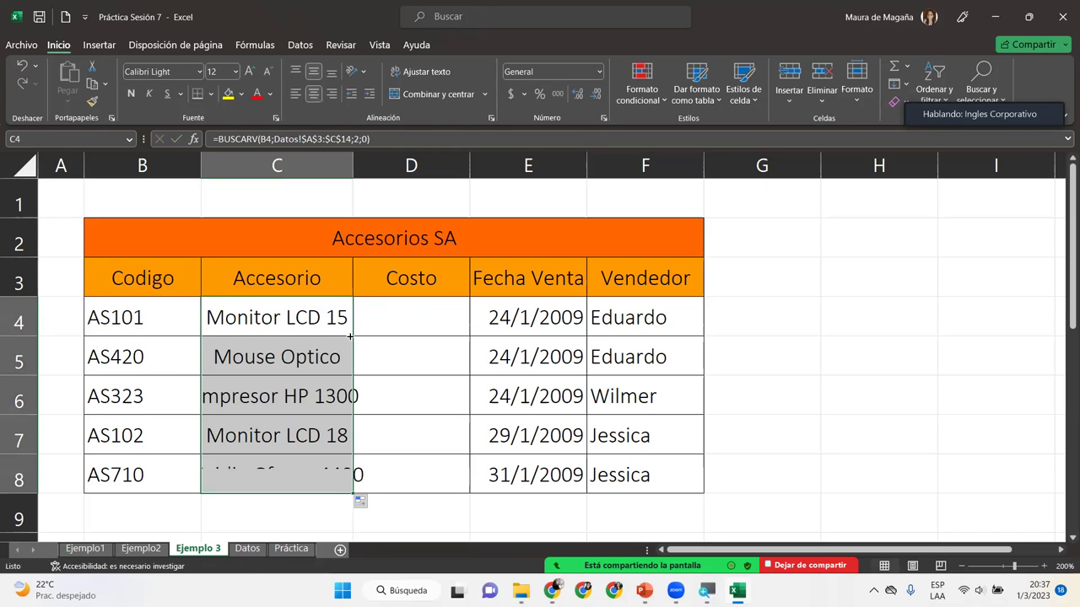
{"action": "left_click", "coordinate": [328, 388]}
{"action": "double_click", "coordinate": [354, 173]}
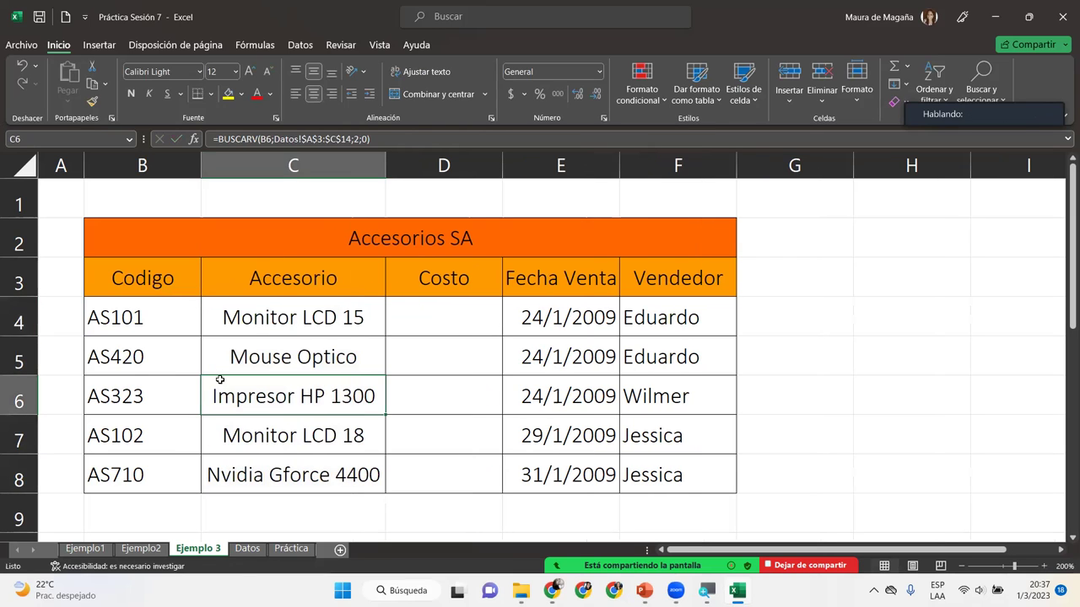
{"action": "left_click", "coordinate": [154, 432]}
{"action": "left_click", "coordinate": [138, 472]}
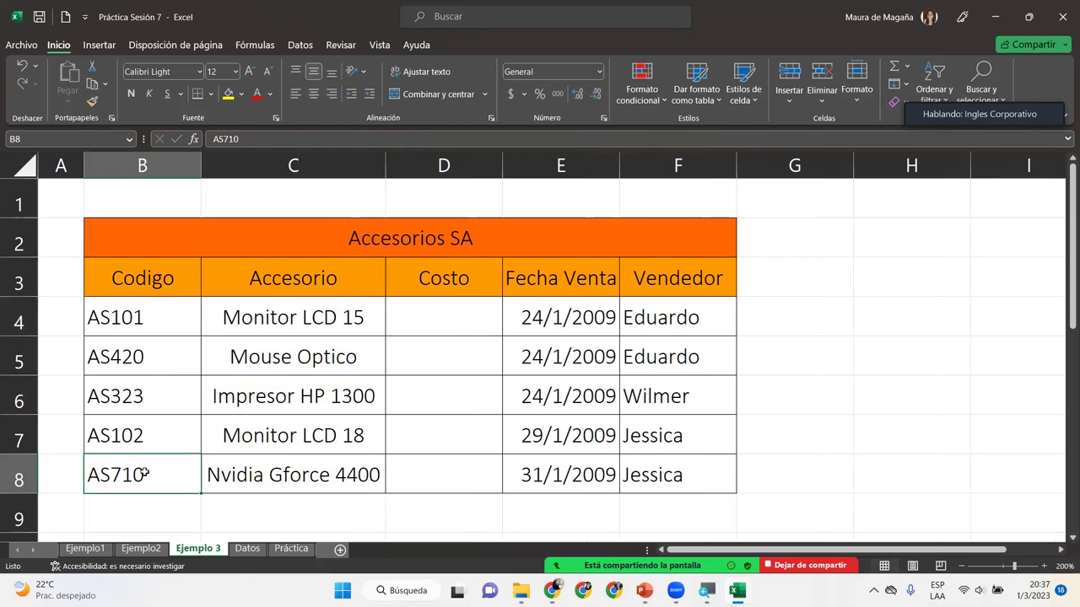
- Autofit column B on Datos so Nvidia Gforce 4400 fits
{"action": "left_click", "coordinate": [247, 550]}
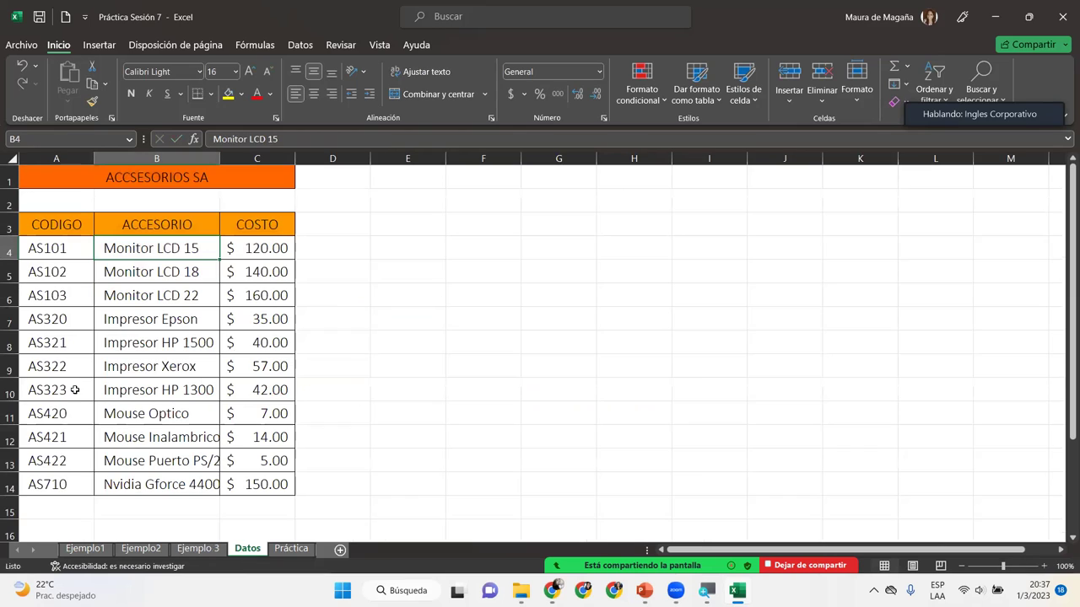
{"action": "left_click", "coordinate": [106, 485]}
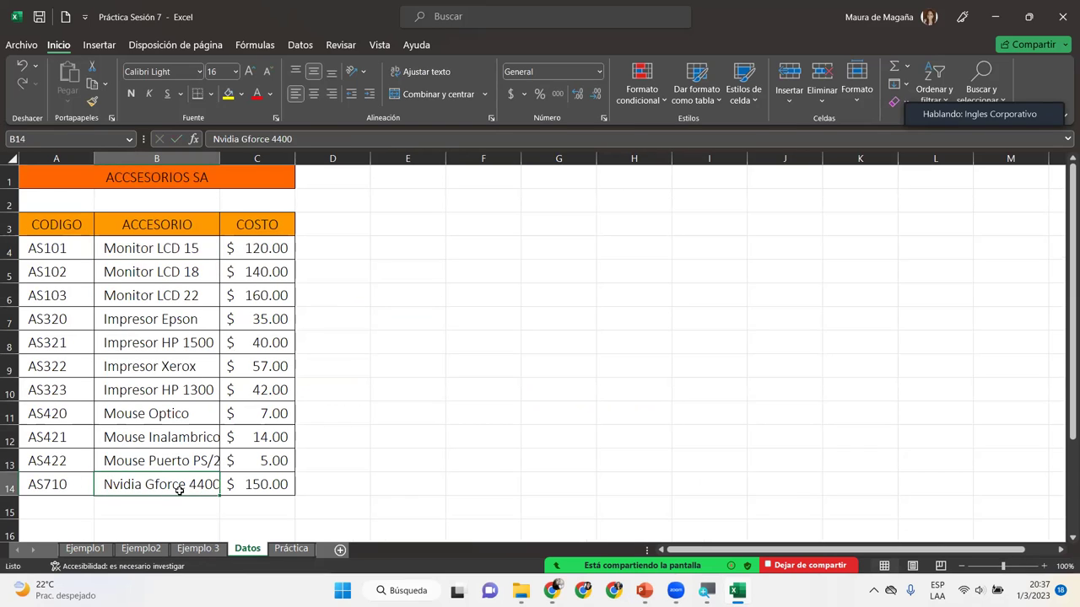
{"action": "double_click", "coordinate": [219, 159]}
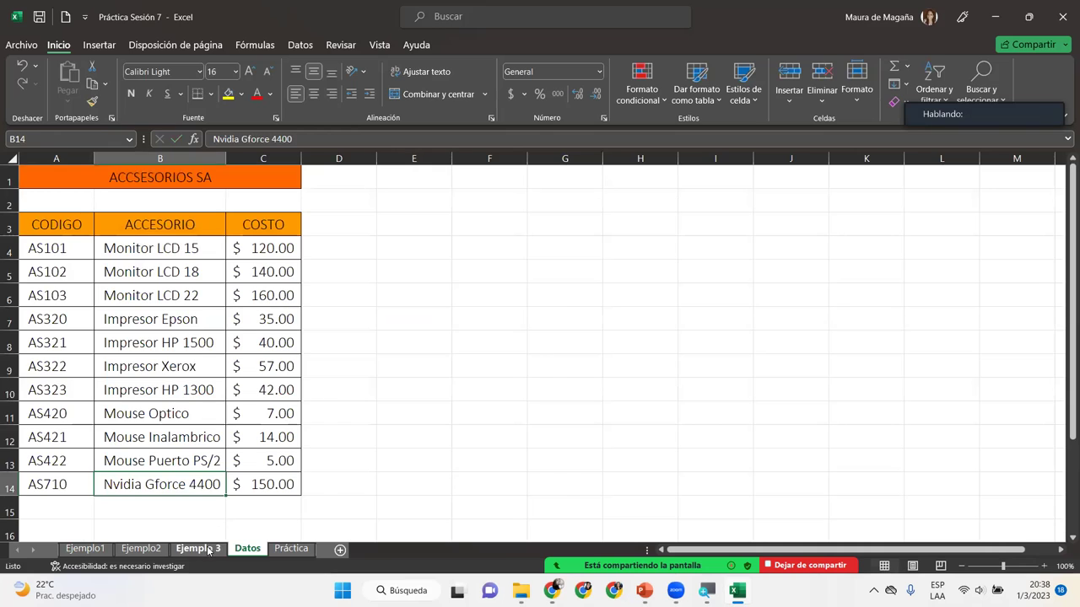
- Review the BUSCARV arguments in C4 on Ejemplo 3 and confirm the formula unchanged
{"action": "left_click", "coordinate": [203, 549]}
{"action": "left_click", "coordinate": [289, 470]}
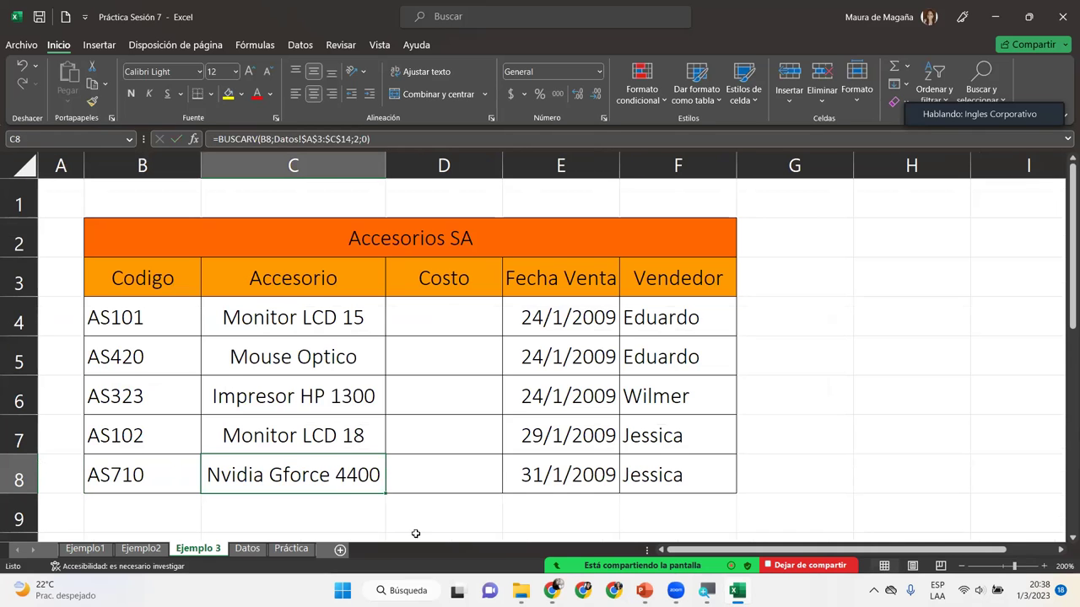
{"action": "double_click", "coordinate": [371, 315]}
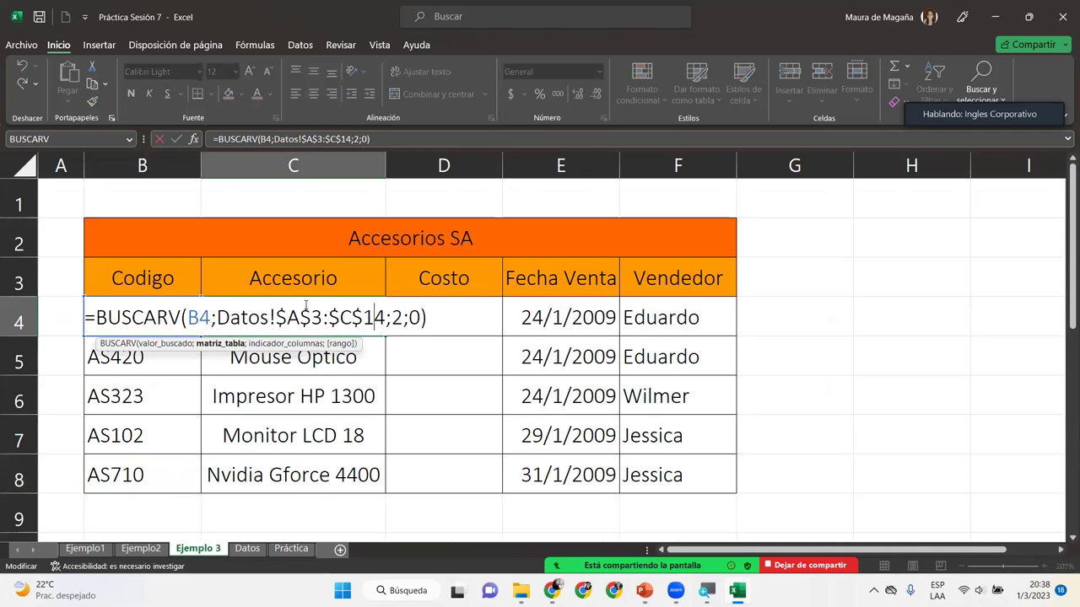
{"action": "left_click", "coordinate": [229, 344]}
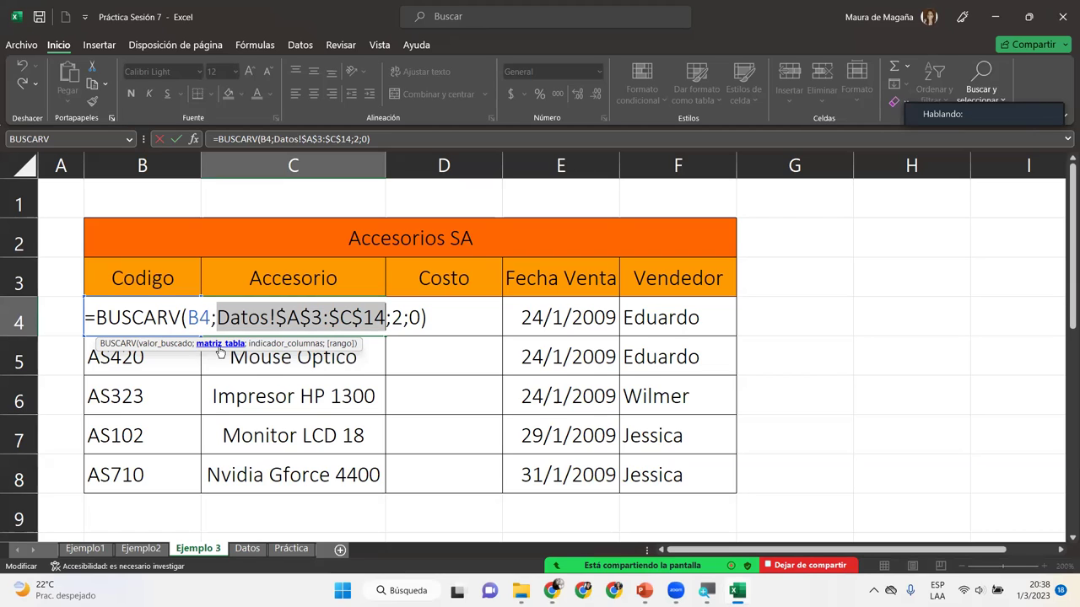
{"action": "key", "text": "Return"}
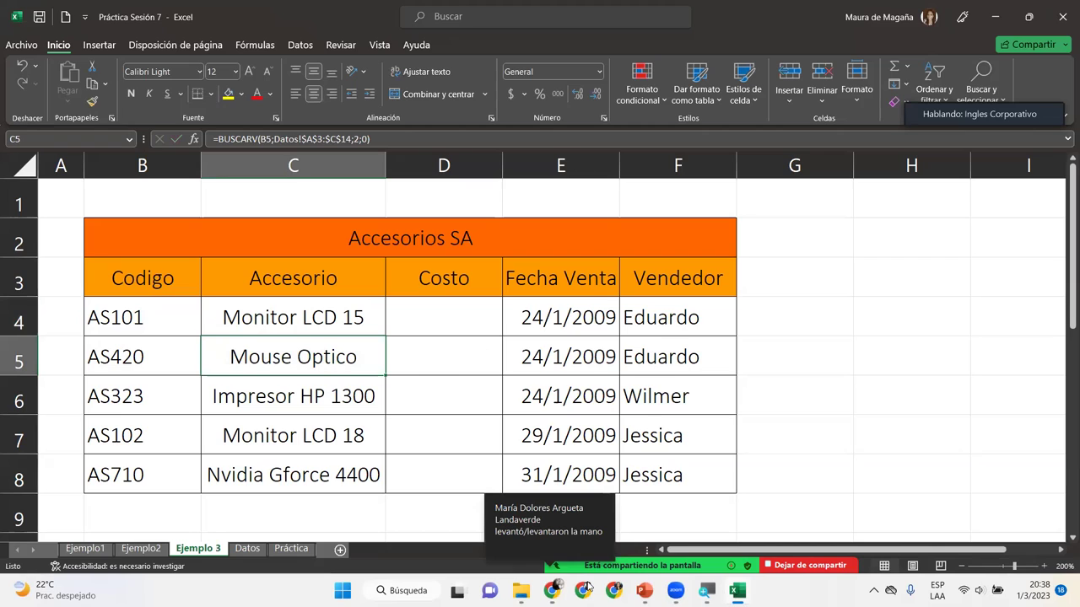
- Copy the Datos sheet into a new workbook via Mover o copiar with Crear una copia
{"action": "left_click", "coordinate": [430, 316]}
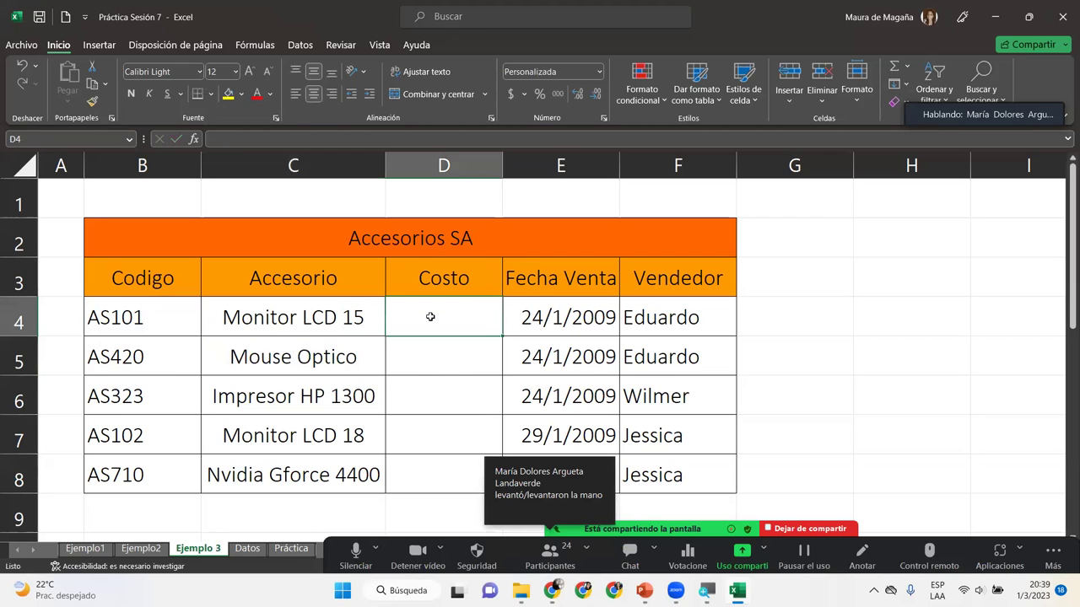
{"action": "left_click", "coordinate": [253, 550]}
{"action": "right_click", "coordinate": [253, 550]}
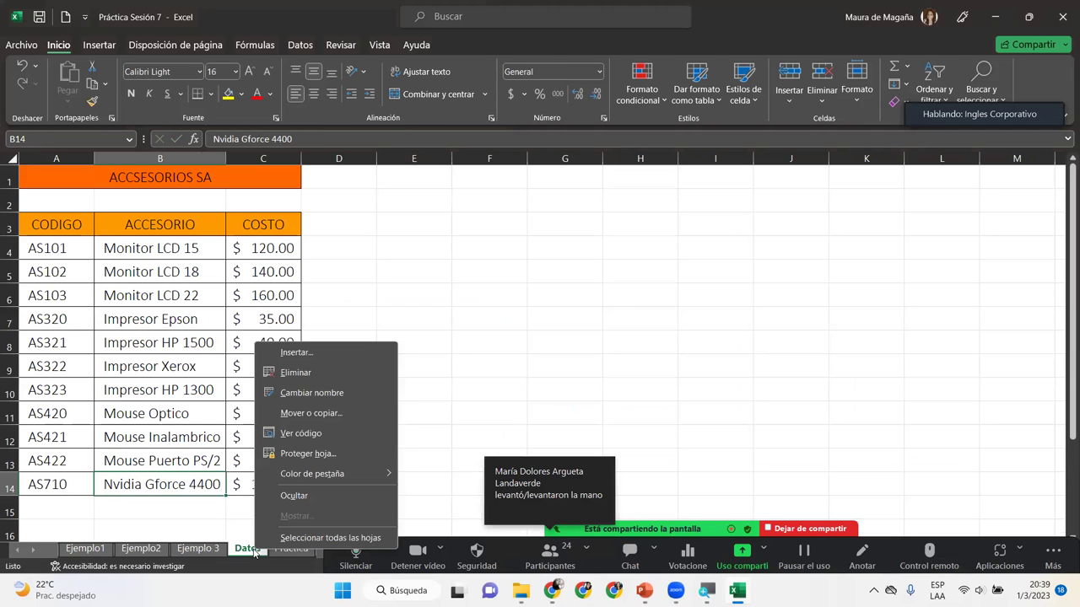
{"action": "left_click", "coordinate": [327, 415]}
{"action": "left_click", "coordinate": [358, 384]}
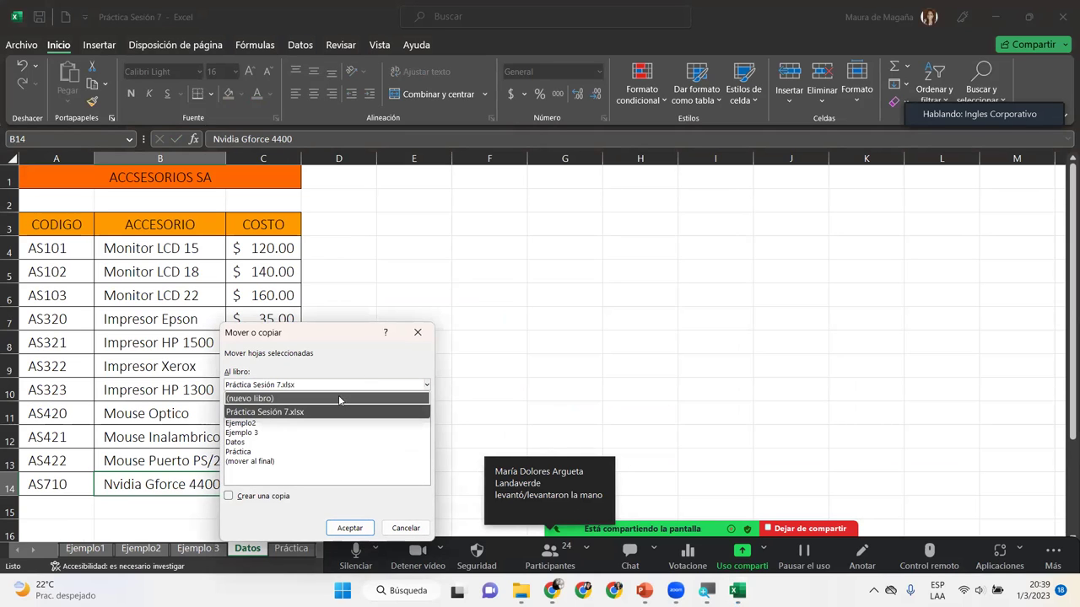
{"action": "left_click", "coordinate": [342, 399]}
{"action": "left_click", "coordinate": [247, 497]}
{"action": "left_click", "coordinate": [335, 534]}
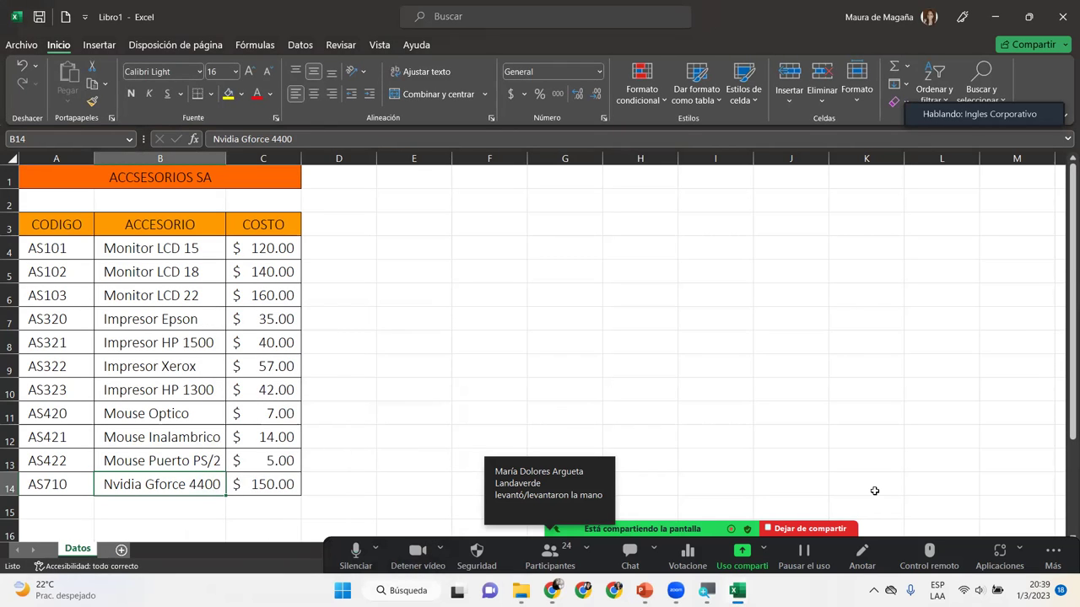
{"action": "mouse_move", "coordinate": [736, 590]}
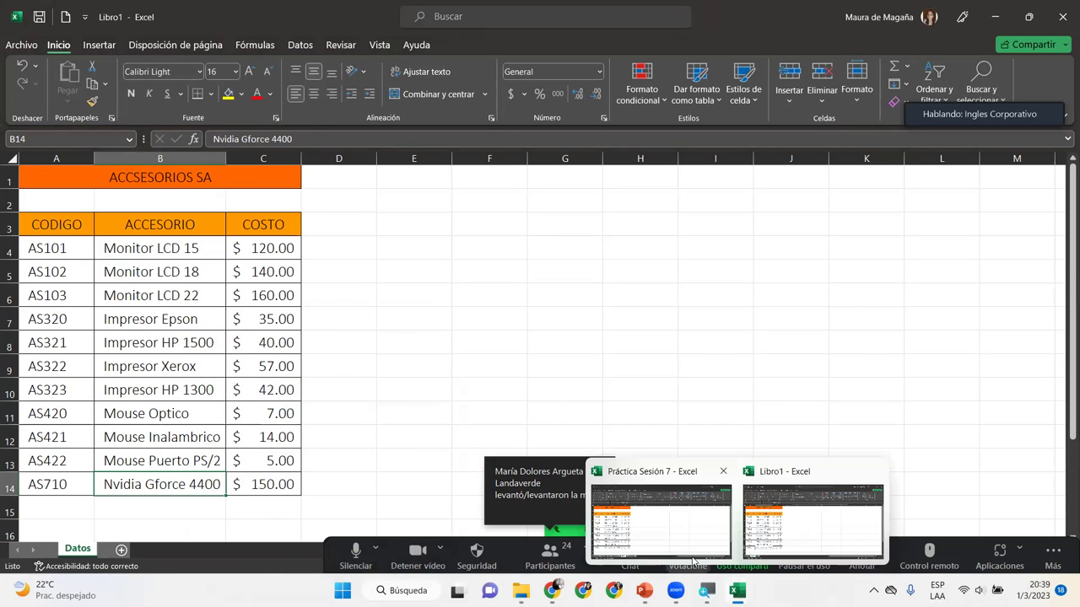
- Return to Ejemplo 3 in Práctica Sesión 7 and select C4
{"action": "left_click", "coordinate": [693, 557]}
{"action": "left_click", "coordinate": [212, 549]}
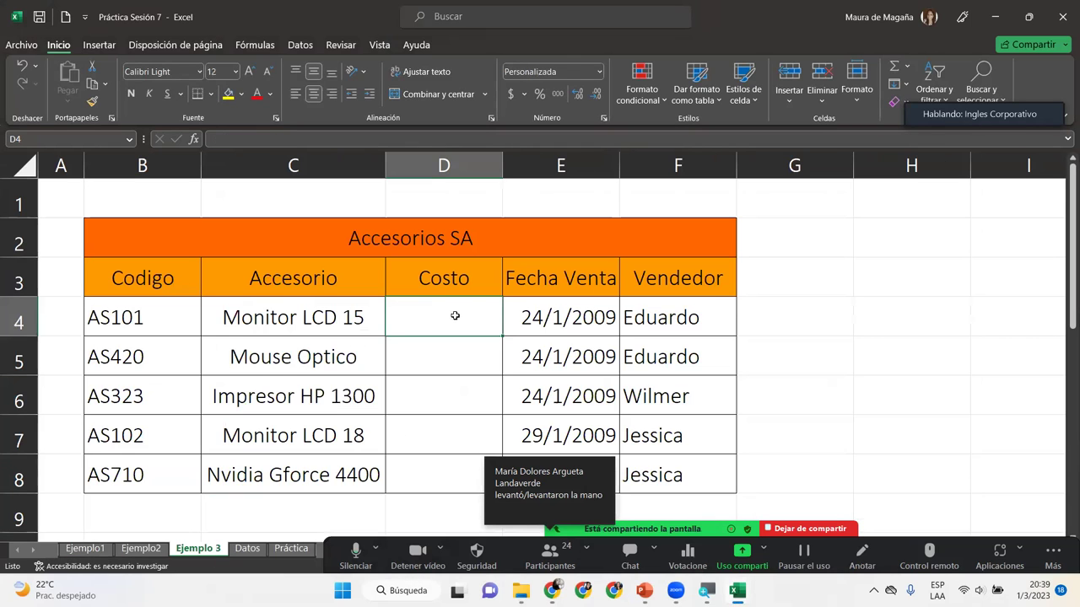
{"action": "left_click", "coordinate": [313, 327]}
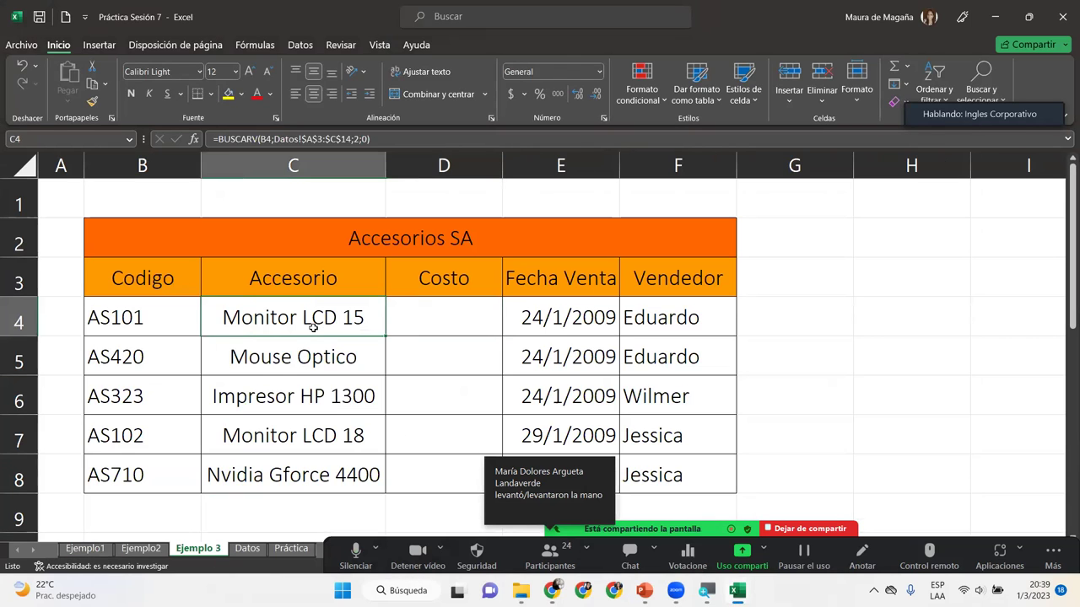
{"action": "double_click", "coordinate": [231, 335]}
{"action": "left_click", "coordinate": [194, 138]}
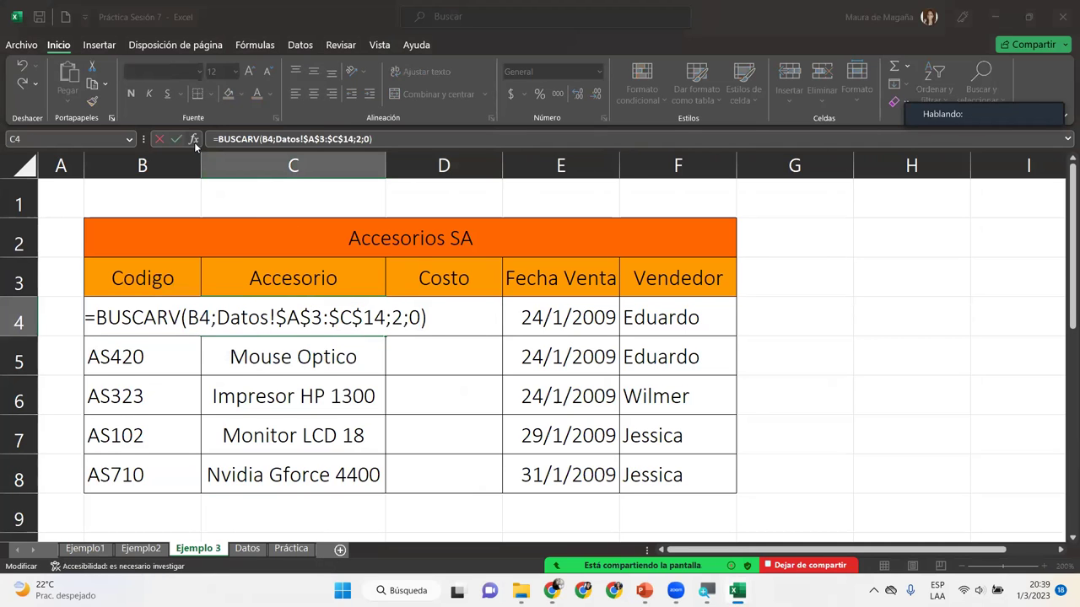
{"action": "left_click", "coordinate": [464, 291]}
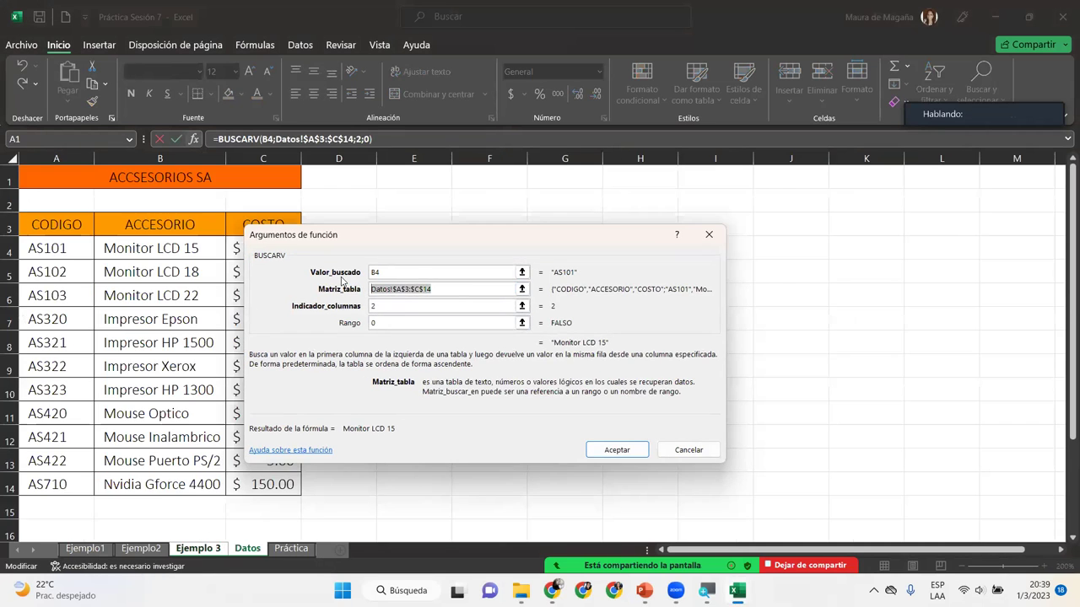
{"action": "key", "text": "Delete"}
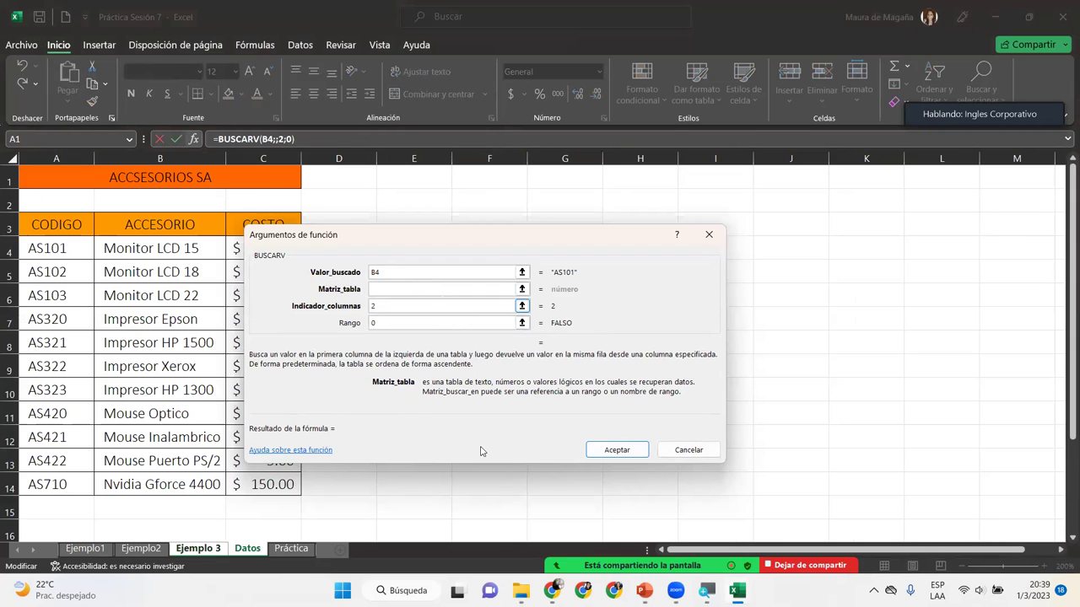
{"action": "mouse_move", "coordinate": [737, 590]}
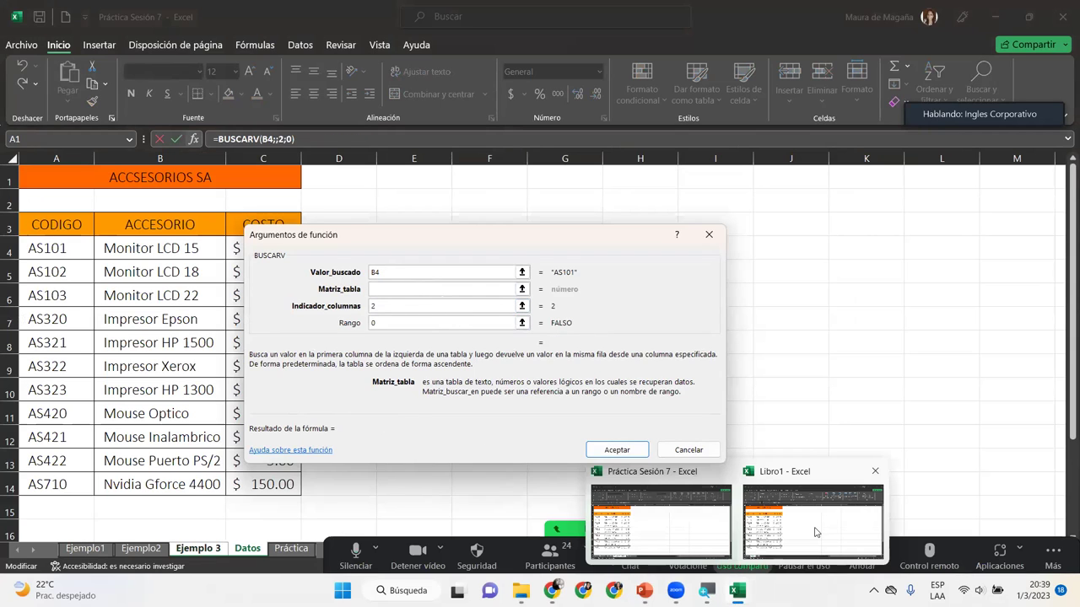
{"action": "left_click", "coordinate": [814, 529]}
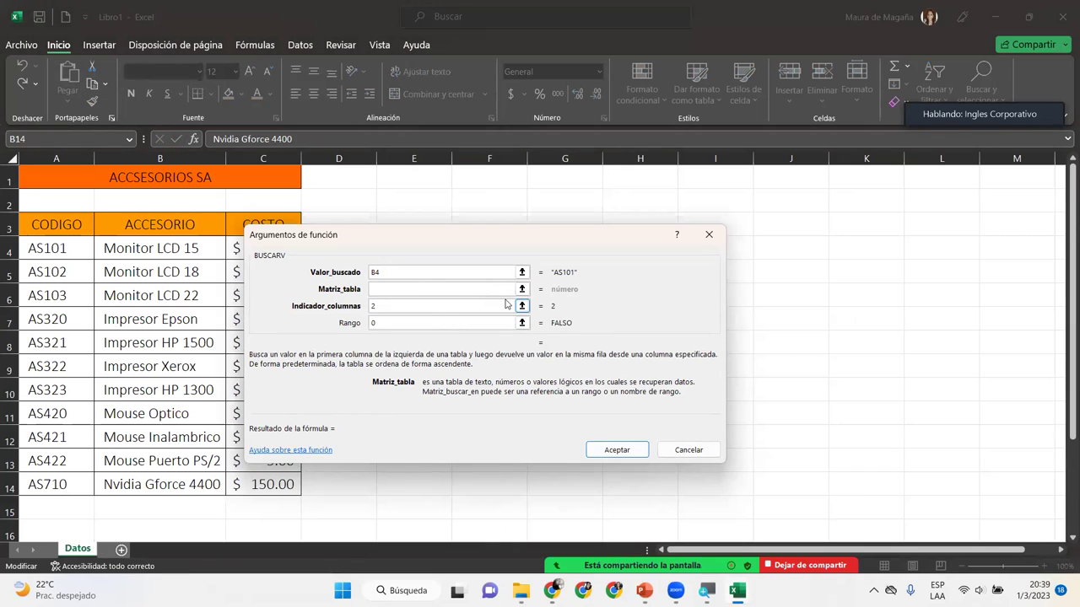
{"action": "key", "text": "Escape"}
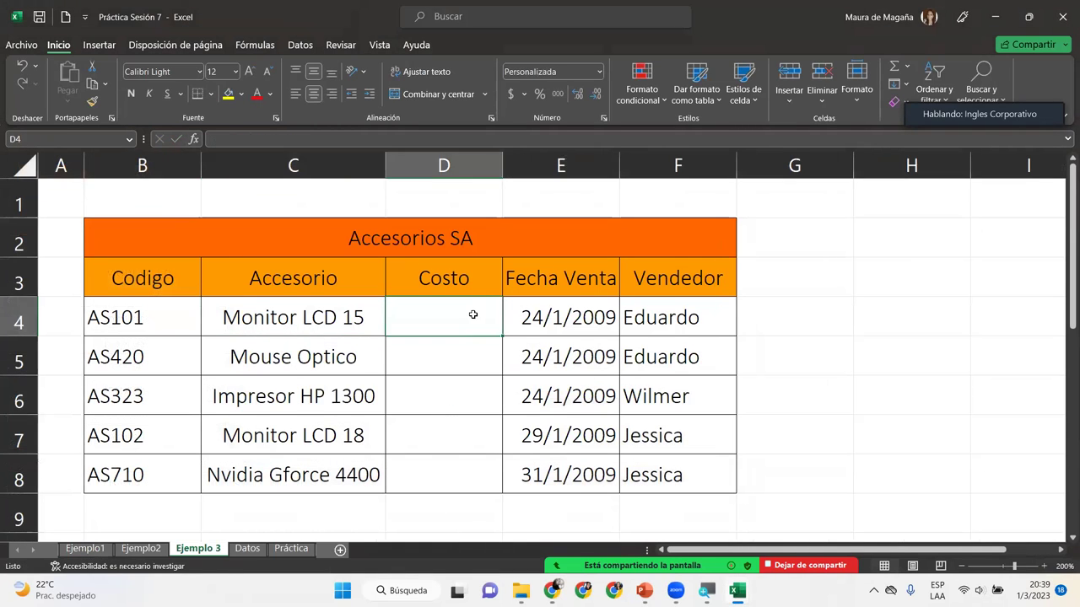
{"action": "left_click", "coordinate": [246, 549]}
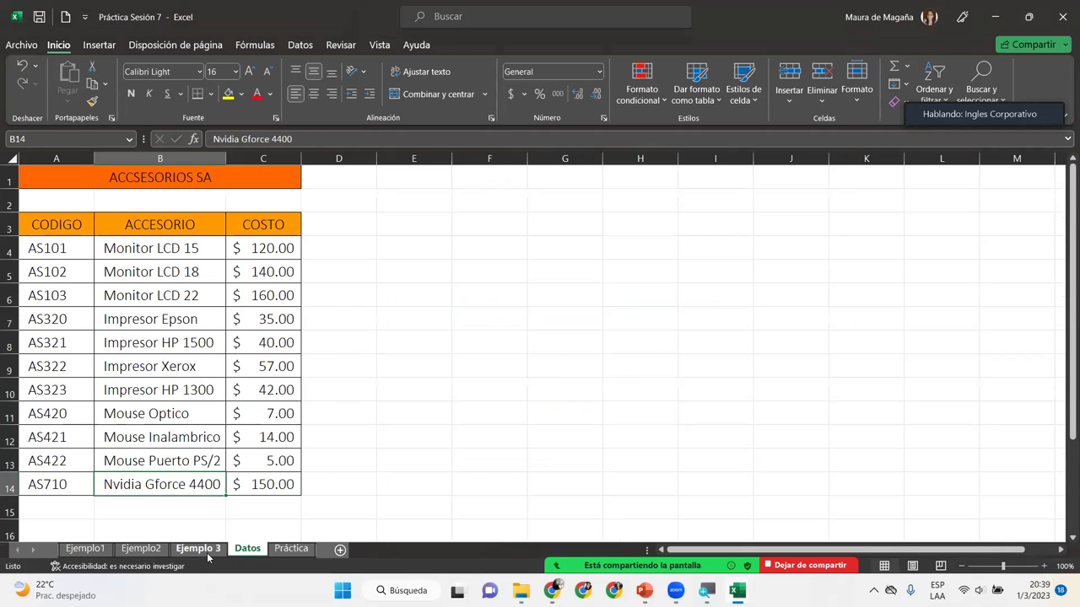
{"action": "left_click", "coordinate": [208, 554]}
{"action": "left_click", "coordinate": [428, 311]}
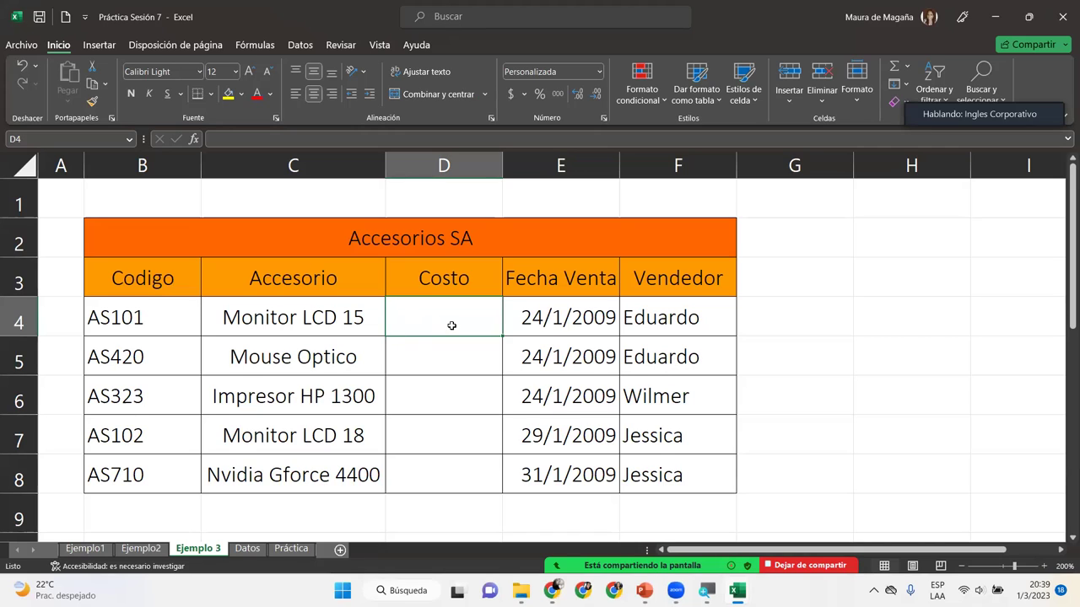
{"action": "left_click", "coordinate": [252, 549]}
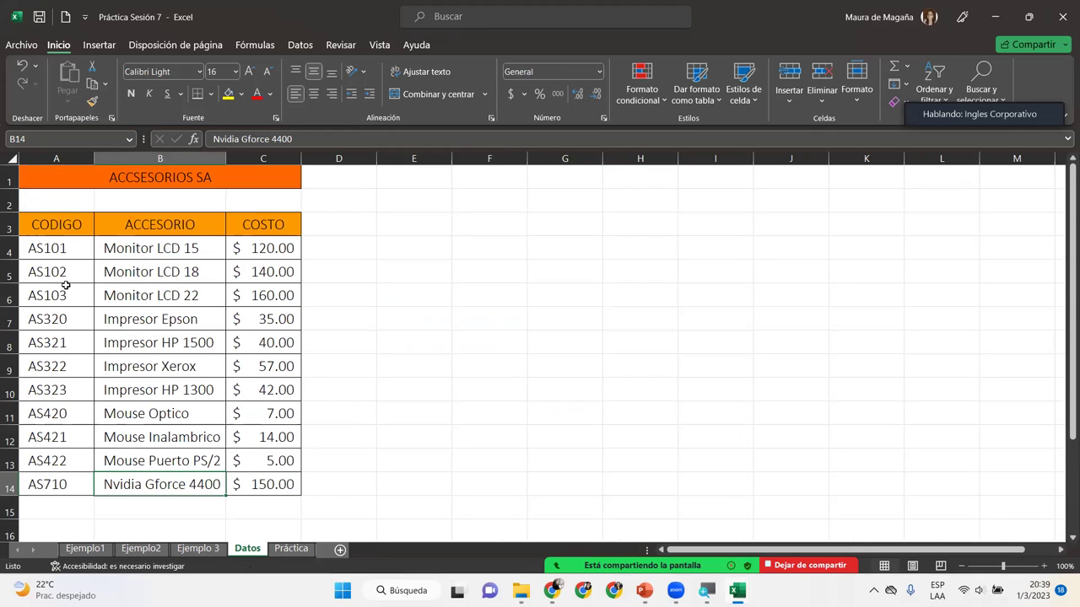
{"action": "left_click_drag", "start_coordinate": [270, 235], "coordinate": [279, 461]}
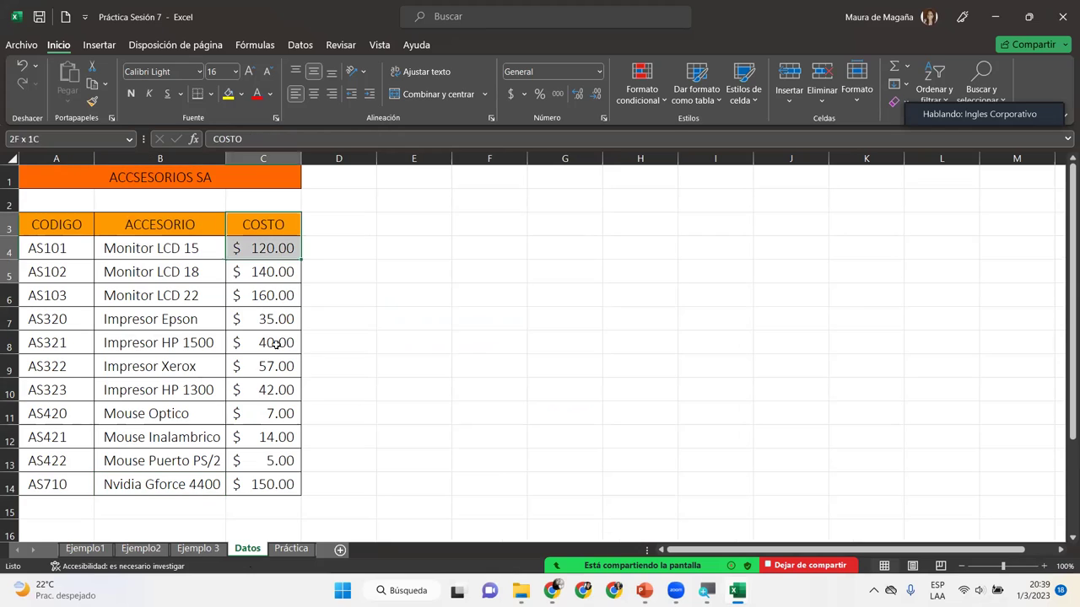
{"action": "left_click", "coordinate": [281, 219]}
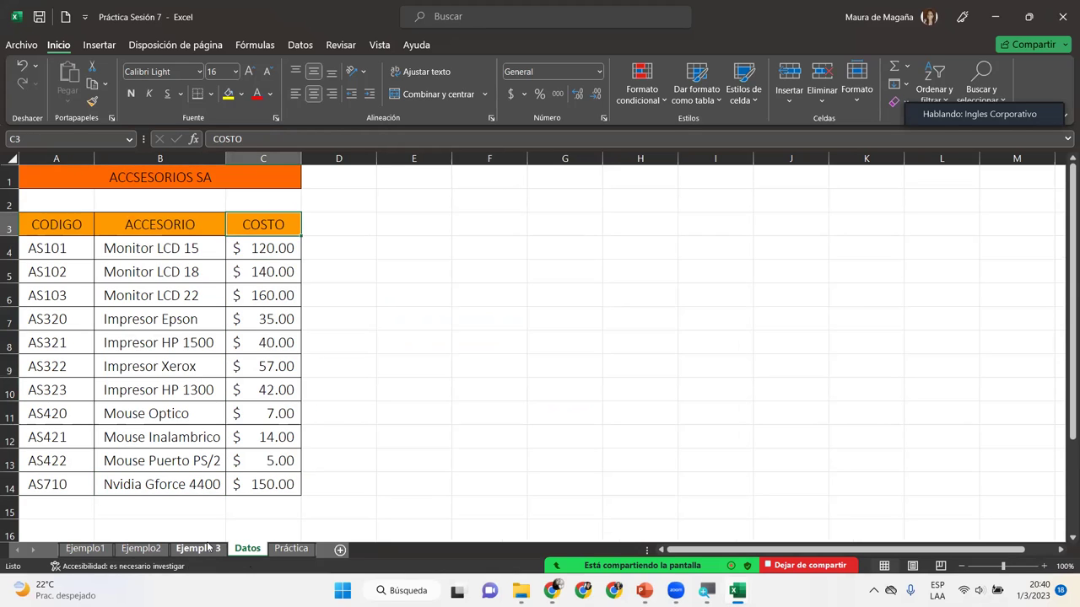
{"action": "left_click", "coordinate": [206, 548]}
{"action": "left_click_drag", "start_coordinate": [127, 262], "coordinate": [192, 477]}
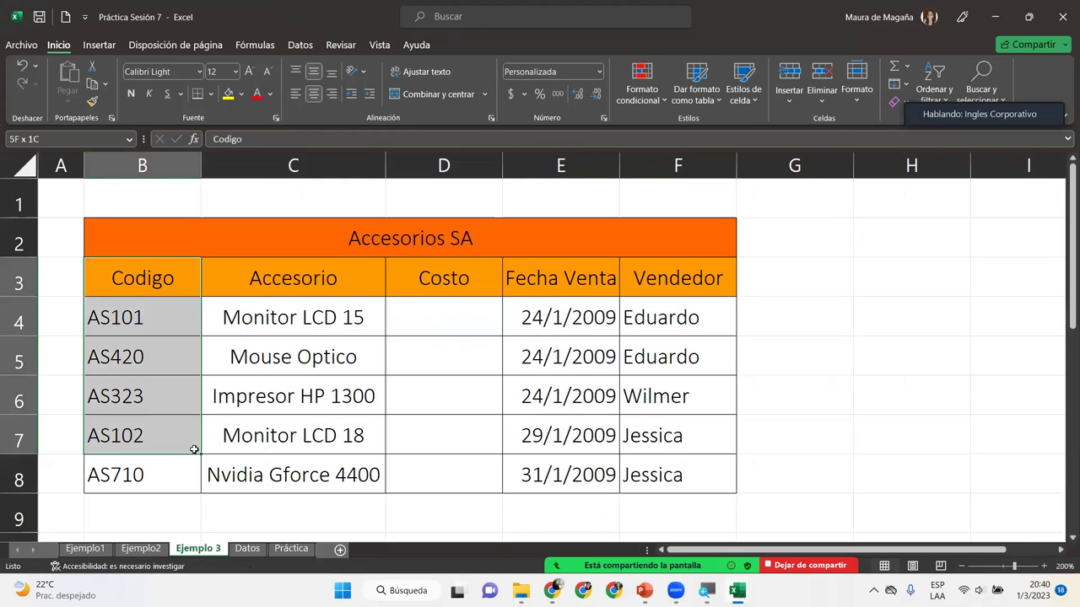
{"action": "left_click_drag", "start_coordinate": [322, 288], "coordinate": [330, 460]}
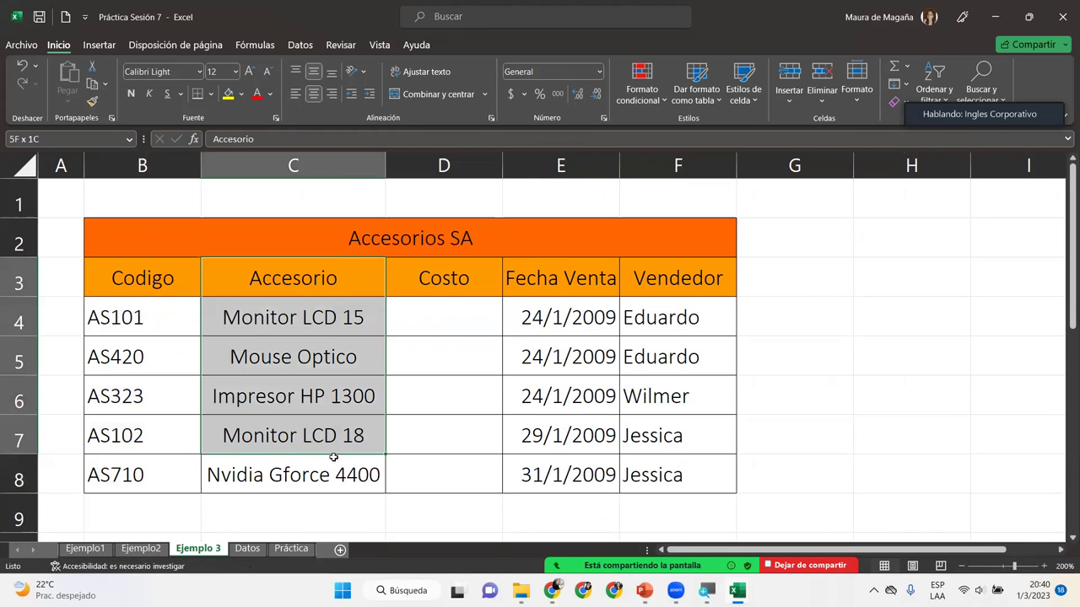
{"action": "left_click", "coordinate": [460, 317]}
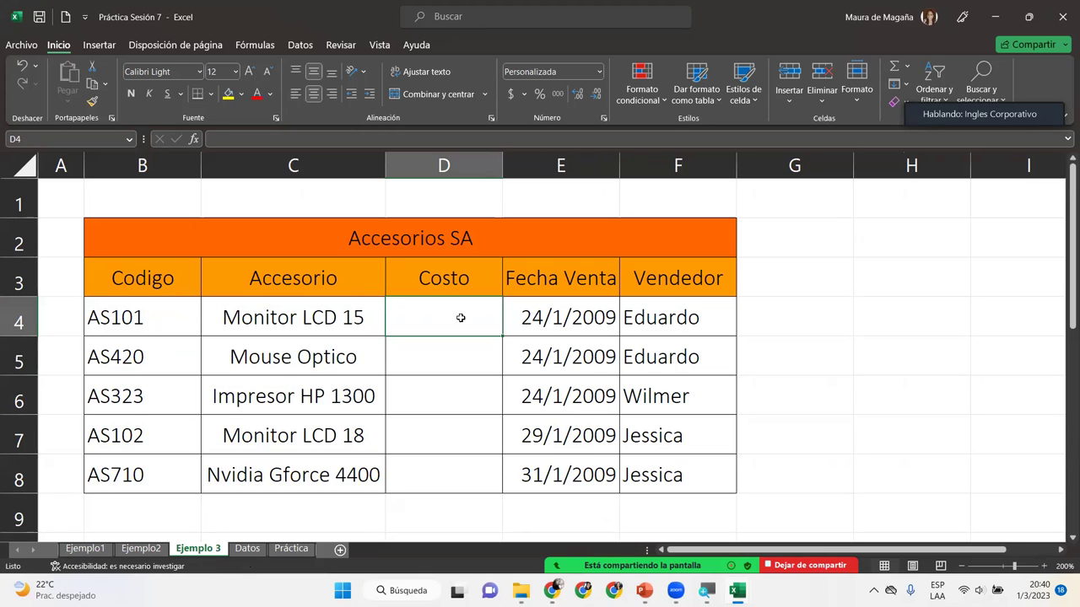
- In D4, begin =BUSCARV(B4; for AS101's cost and go to Datos for the table
{"action": "type", "text": "="}
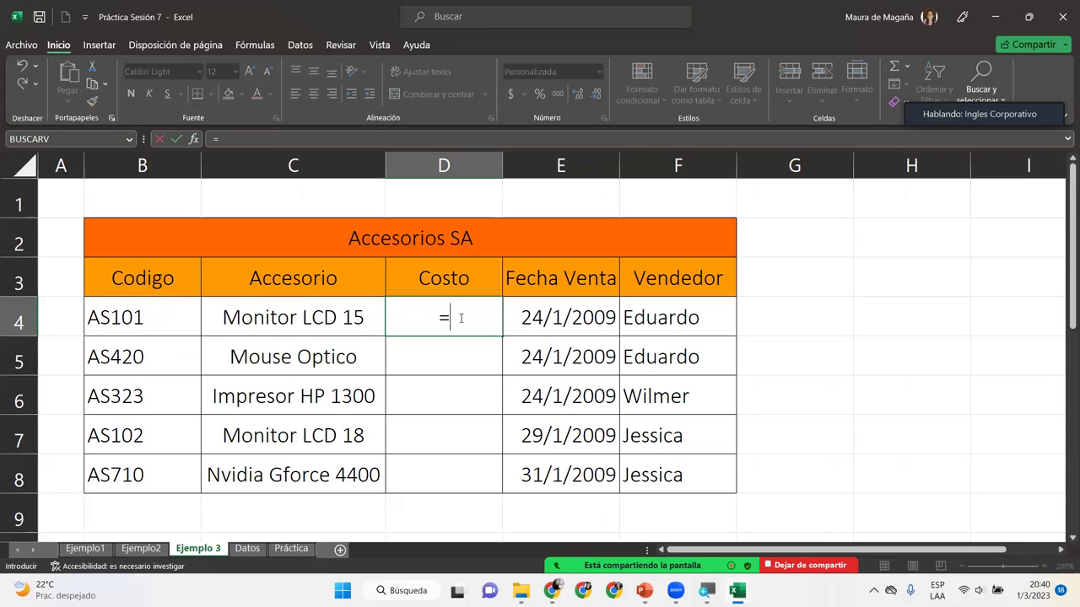
{"action": "type", "text": "busca"}
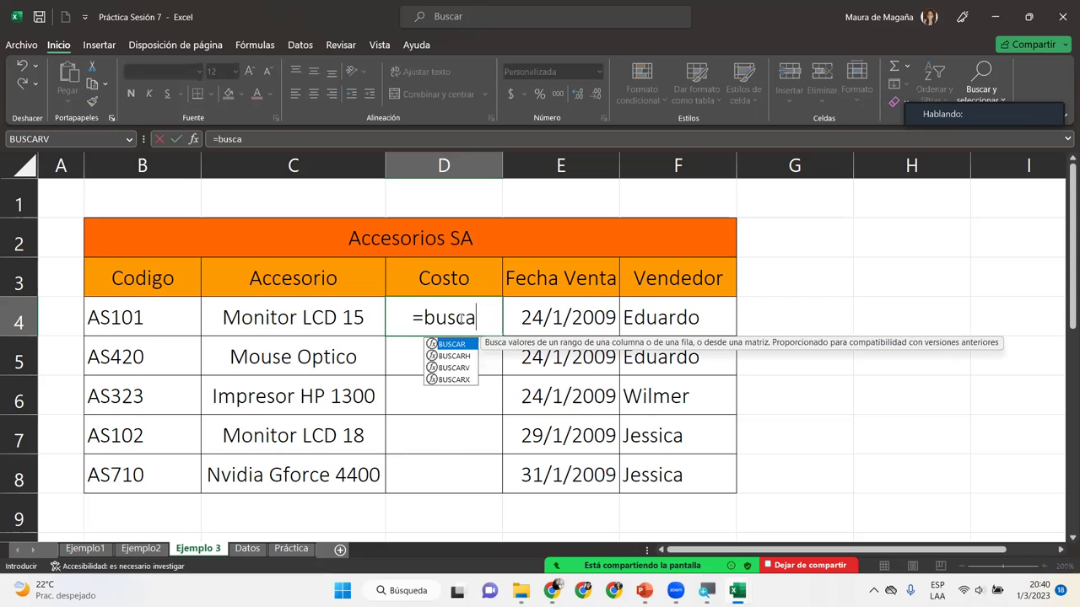
{"action": "key", "text": "Down"}
{"action": "key", "text": "Down"}
{"action": "key", "text": "Tab"}
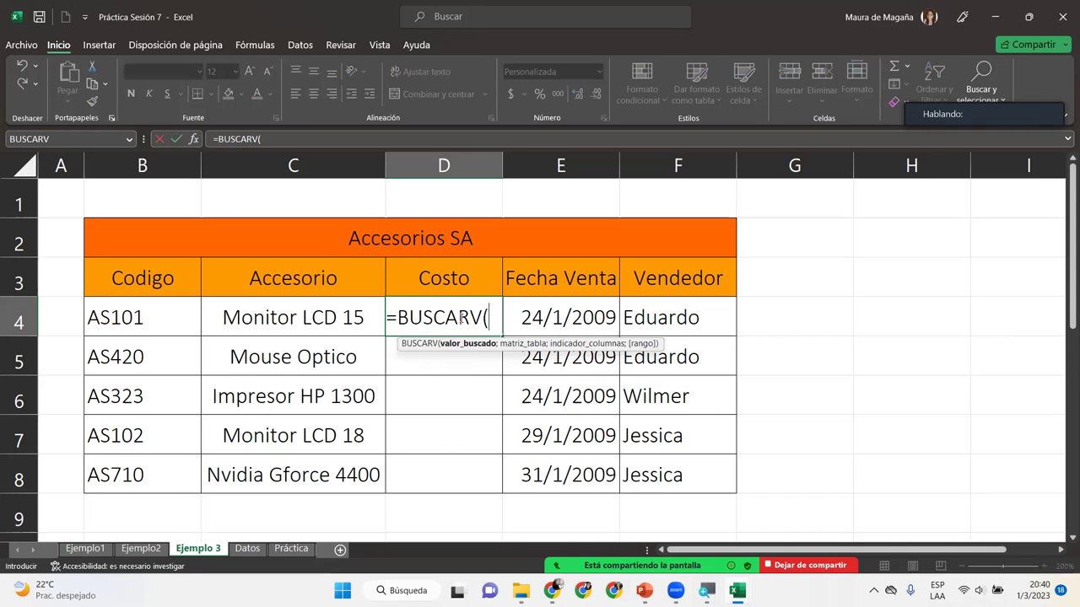
{"action": "left_click", "coordinate": [151, 317]}
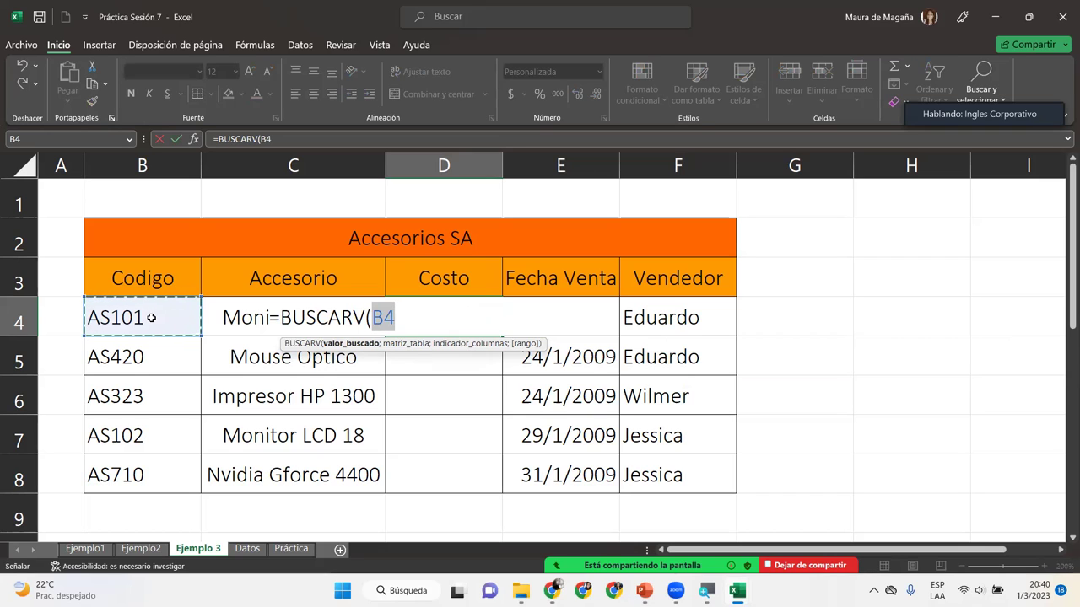
{"action": "type", "text": ";"}
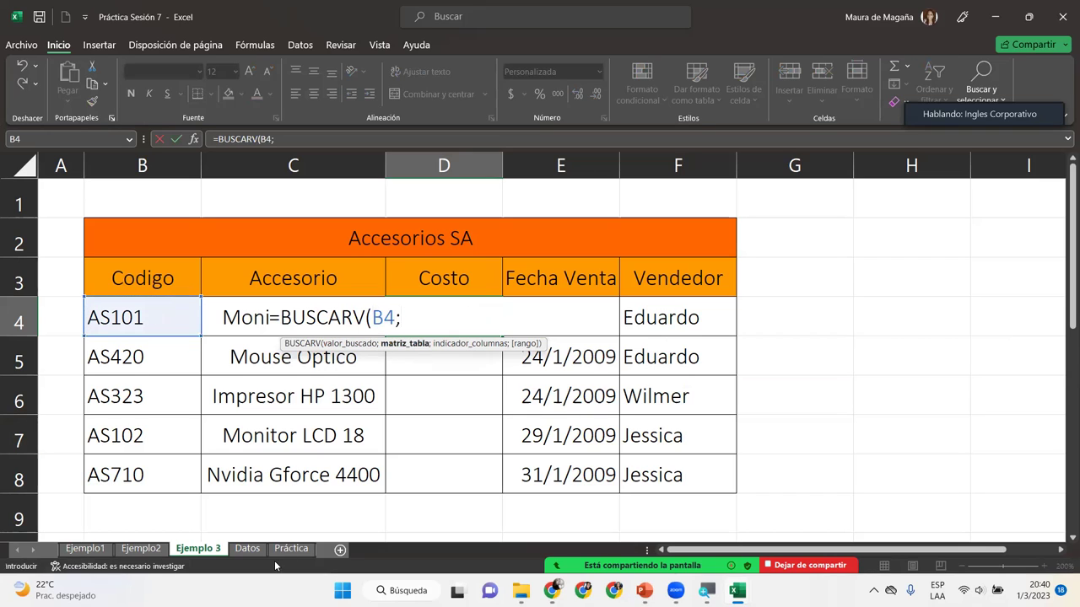
{"action": "left_click", "coordinate": [247, 549]}
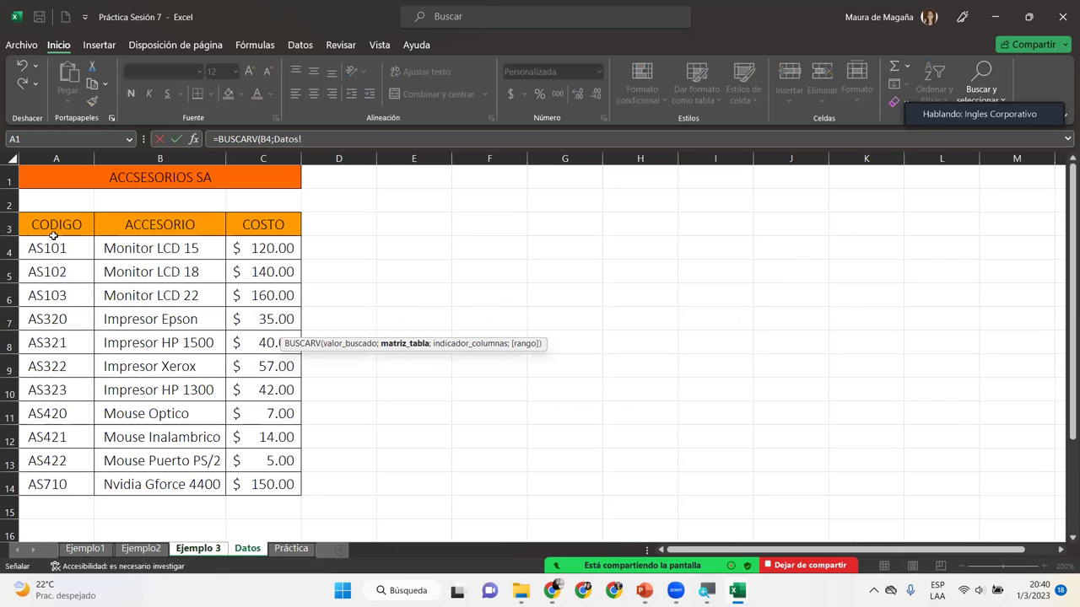
- Finish D4 as =BUSCARV(B4;Datos!$A$3:$C$14;3;0), returning $ 120.00 for AS101
{"action": "left_click_drag", "start_coordinate": [53, 226], "coordinate": [287, 488]}
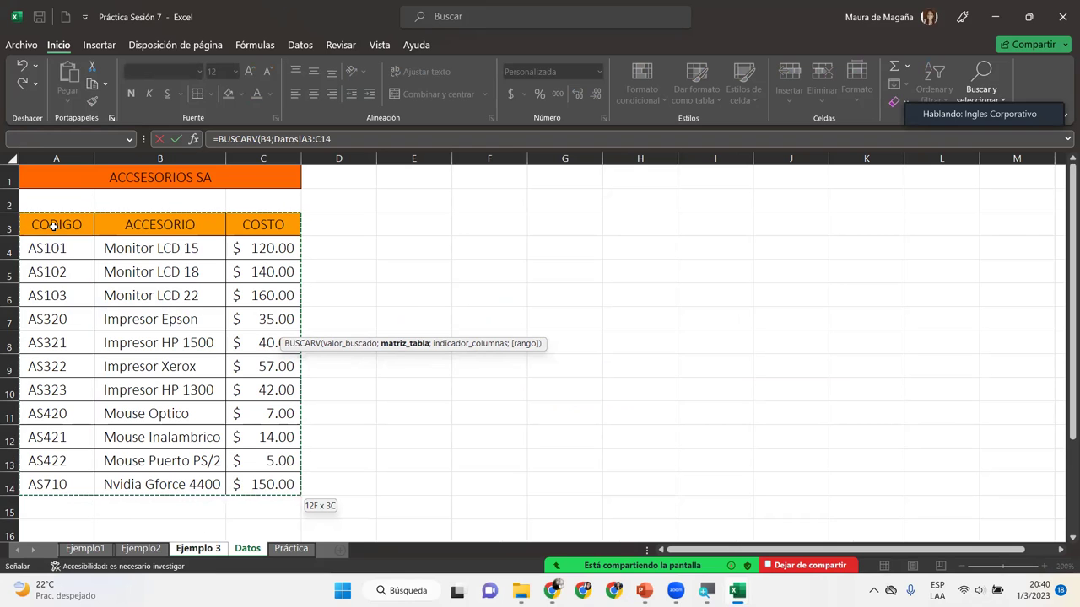
{"action": "key", "text": "F4"}
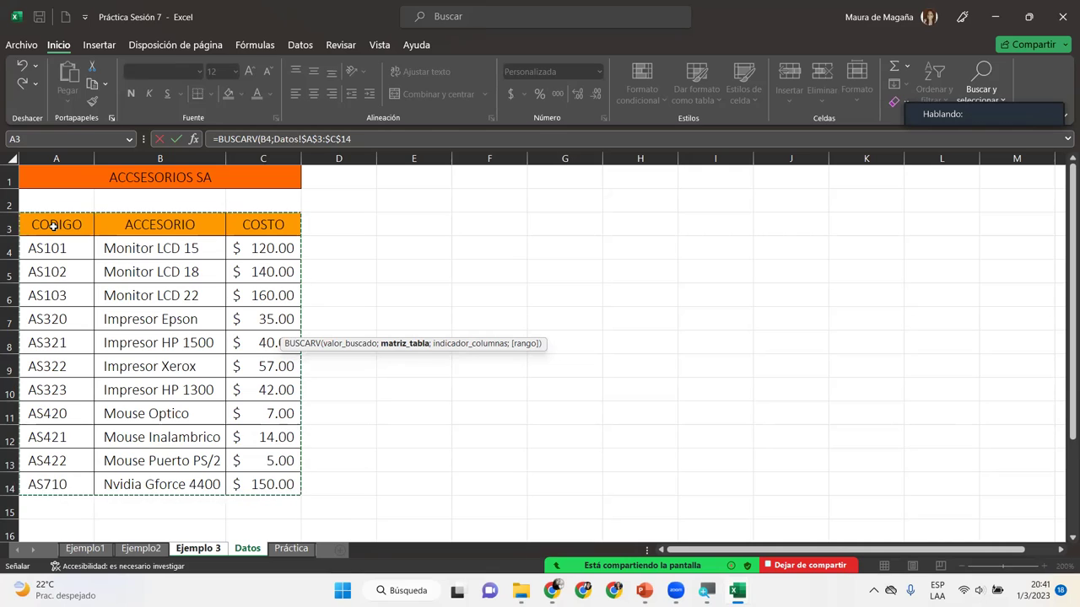
{"action": "type", "text": ";"}
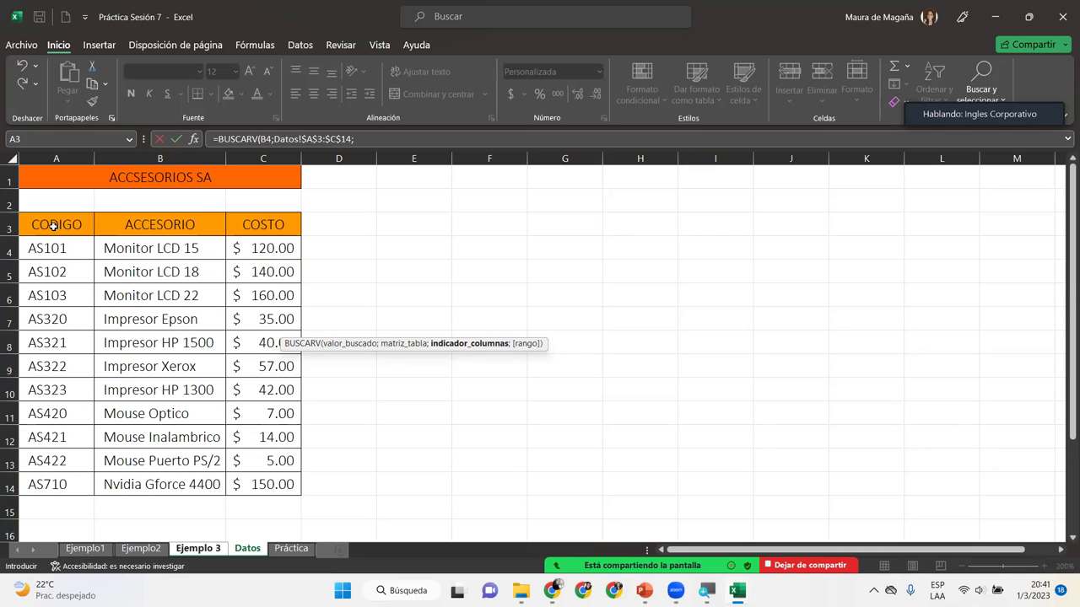
{"action": "type", "text": "3"}
{"action": "type", "text": ";"}
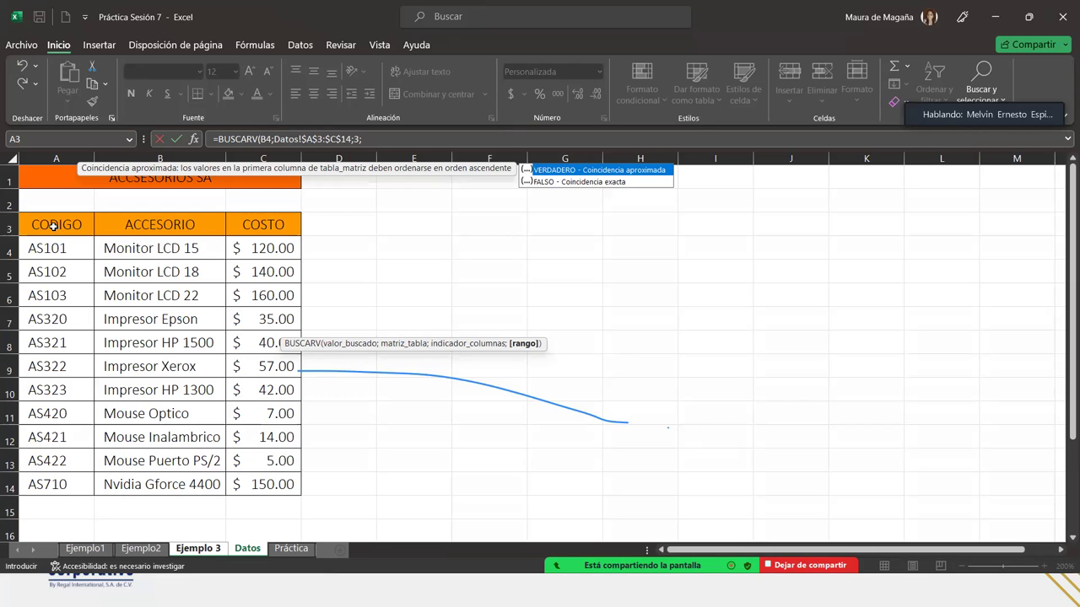
{"action": "type", "text": "0"}
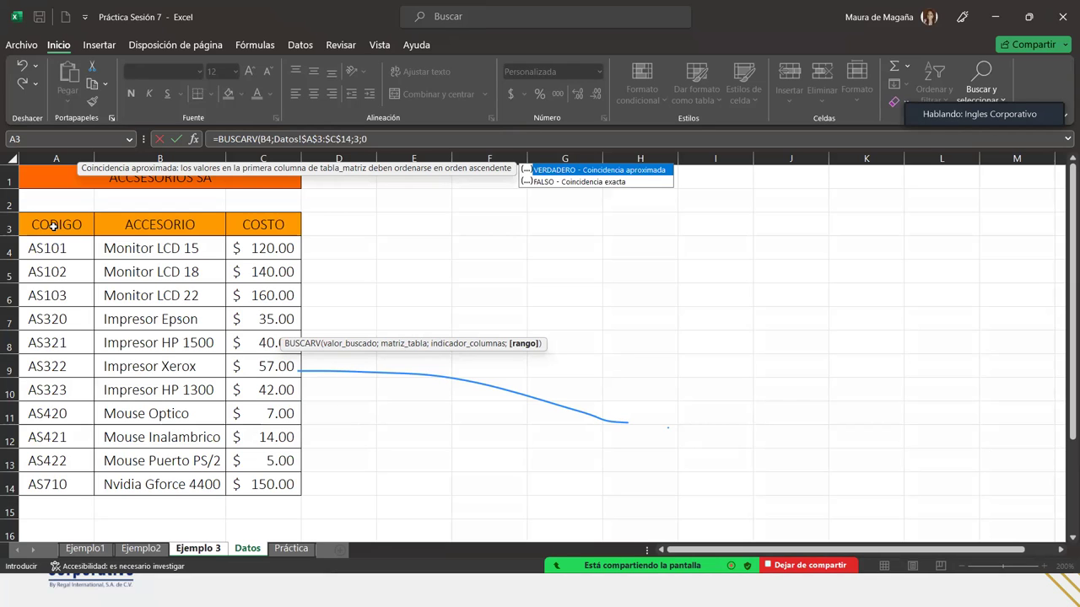
{"action": "type", "text": ")"}
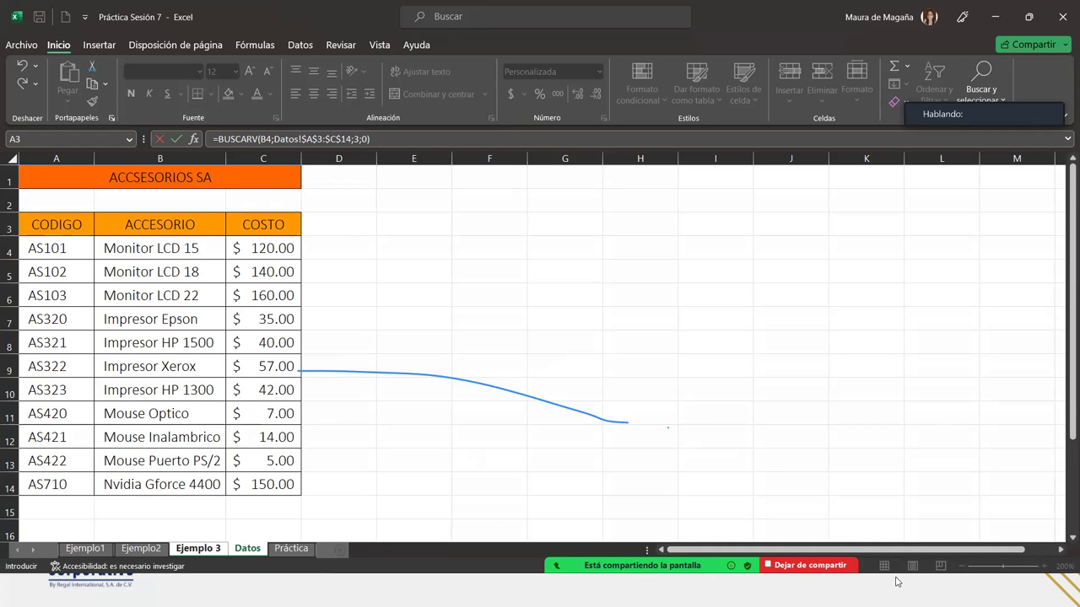
{"action": "left_click", "coordinate": [416, 139]}
- Copy the D4 BUSCARV lookup down to D8, giving costs 120, 7, 42, 140 and 150
{"action": "key", "text": "Return"}
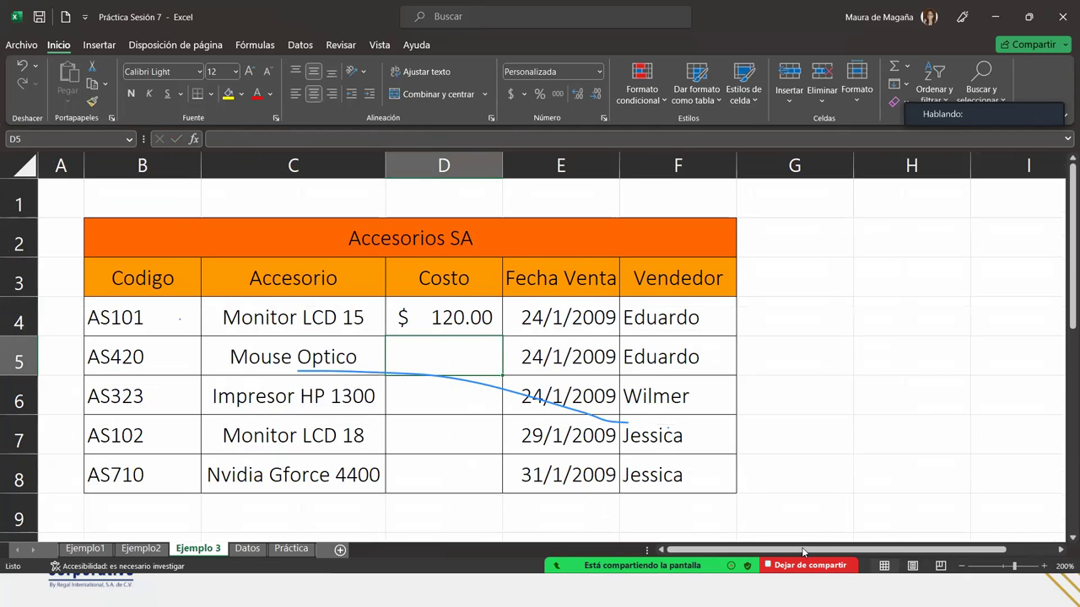
{"action": "mouse_move", "coordinate": [804, 553]}
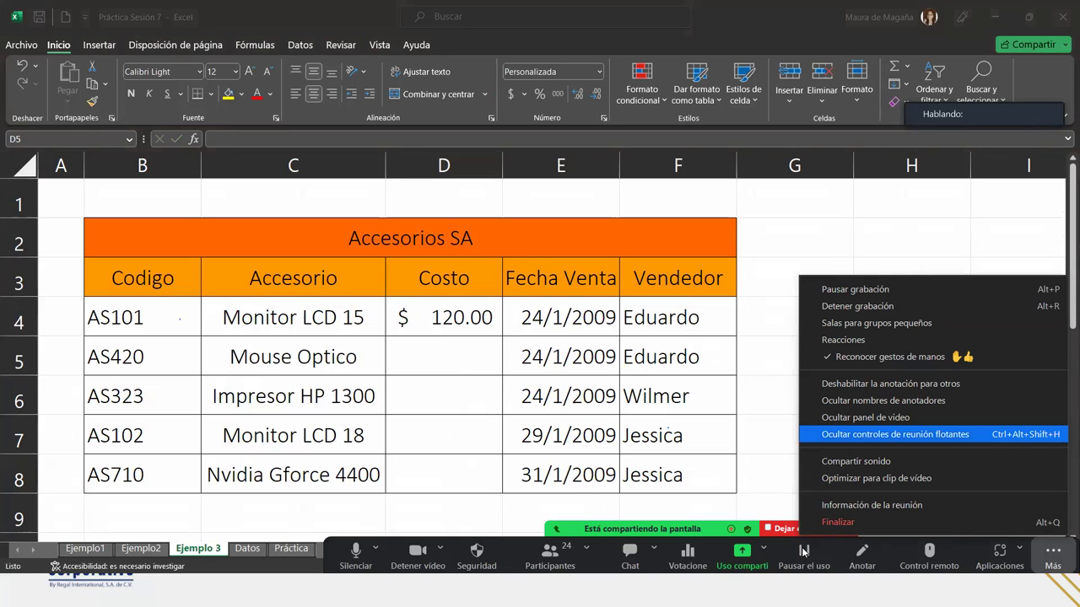
{"action": "left_click", "coordinate": [490, 314]}
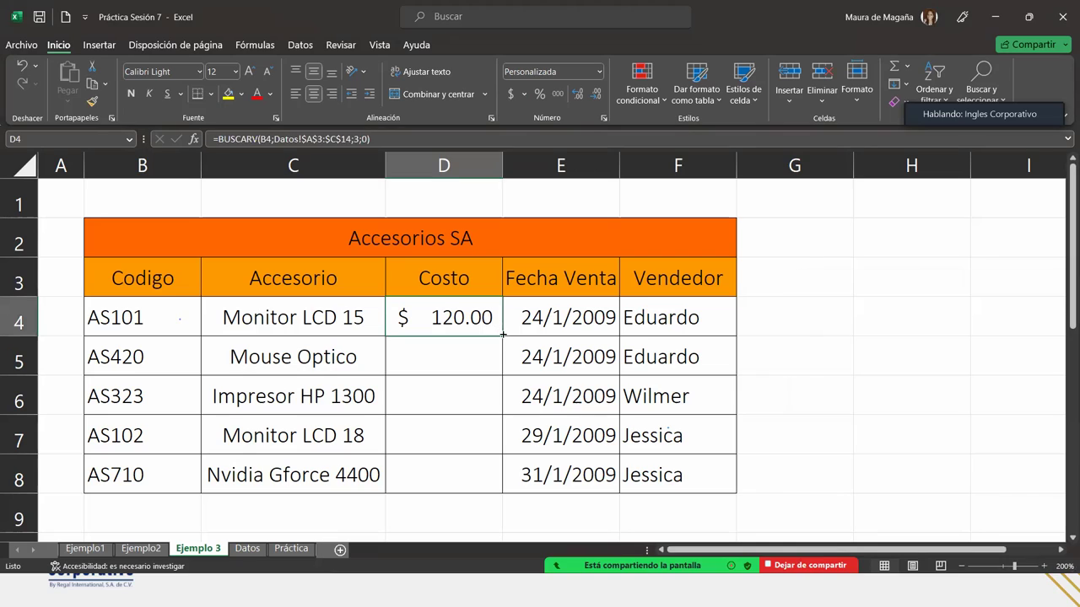
{"action": "double_click", "coordinate": [502, 336]}
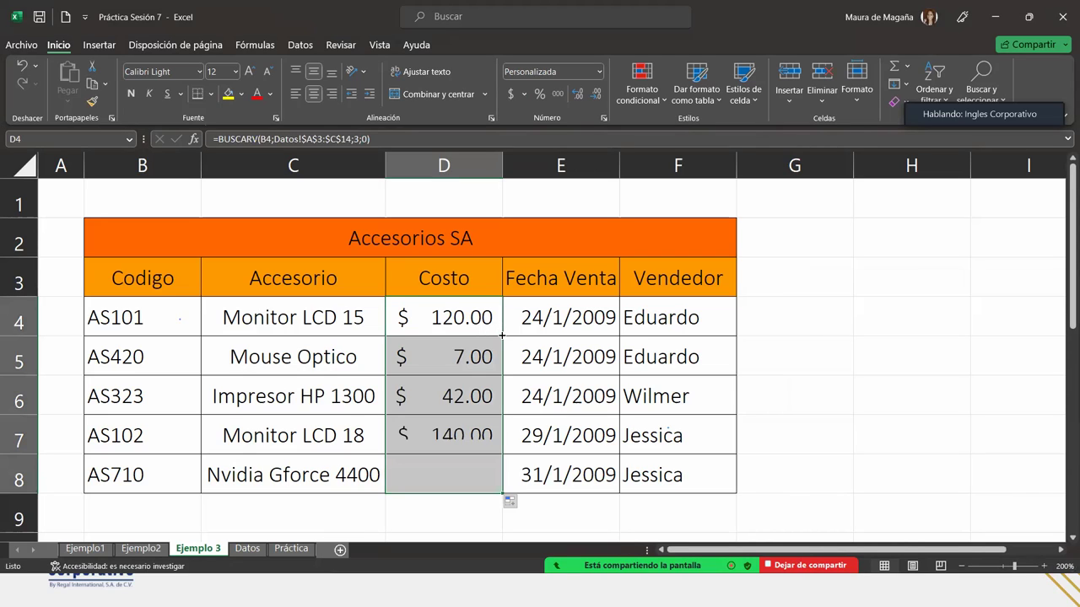
{"action": "left_click", "coordinate": [456, 435]}
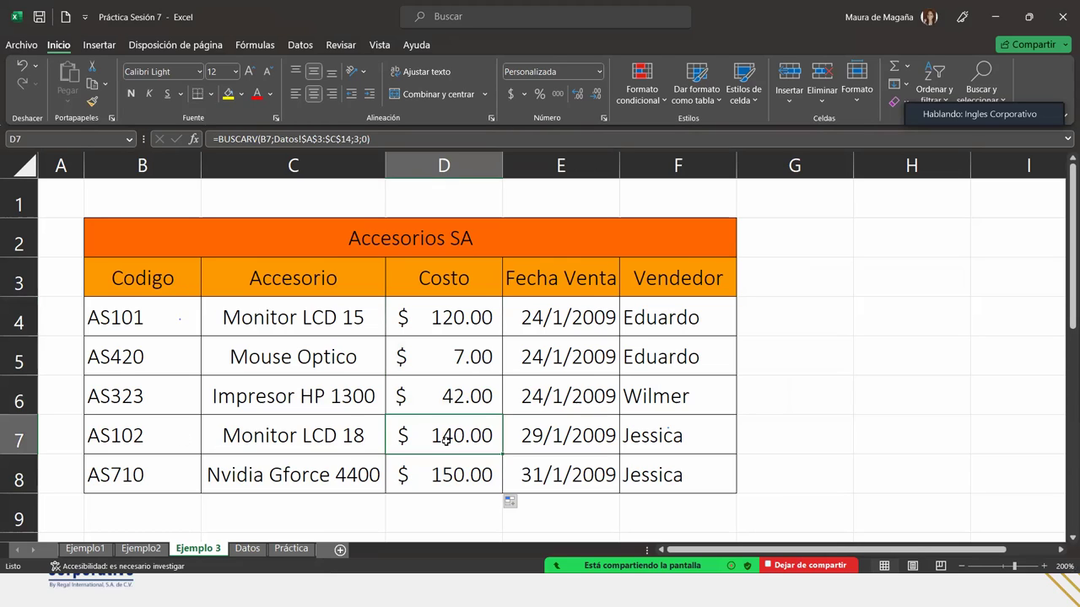
{"action": "left_click", "coordinate": [246, 550]}
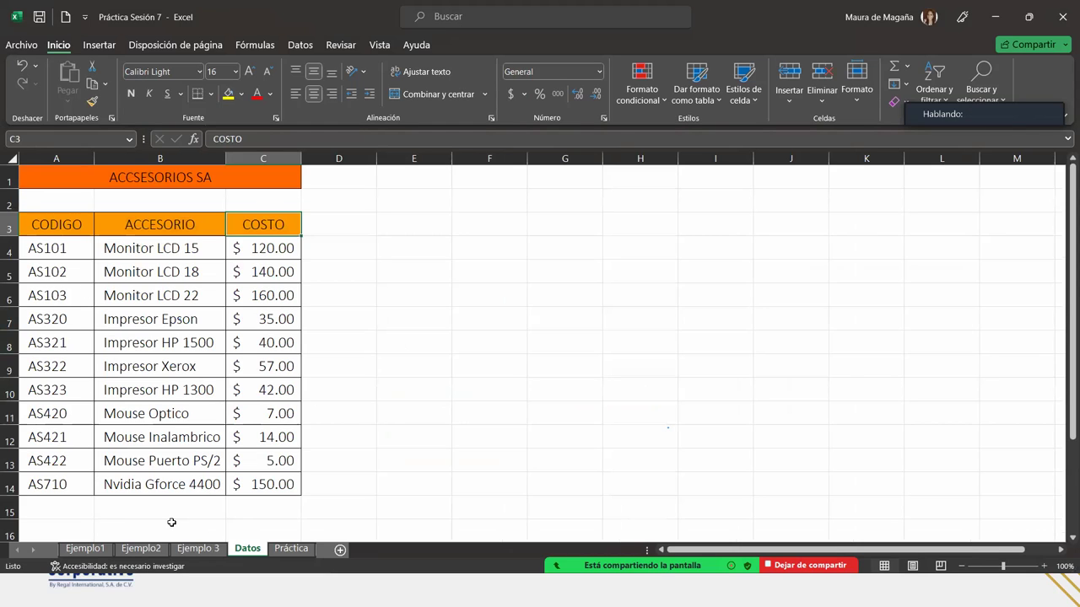
{"action": "left_click", "coordinate": [198, 549]}
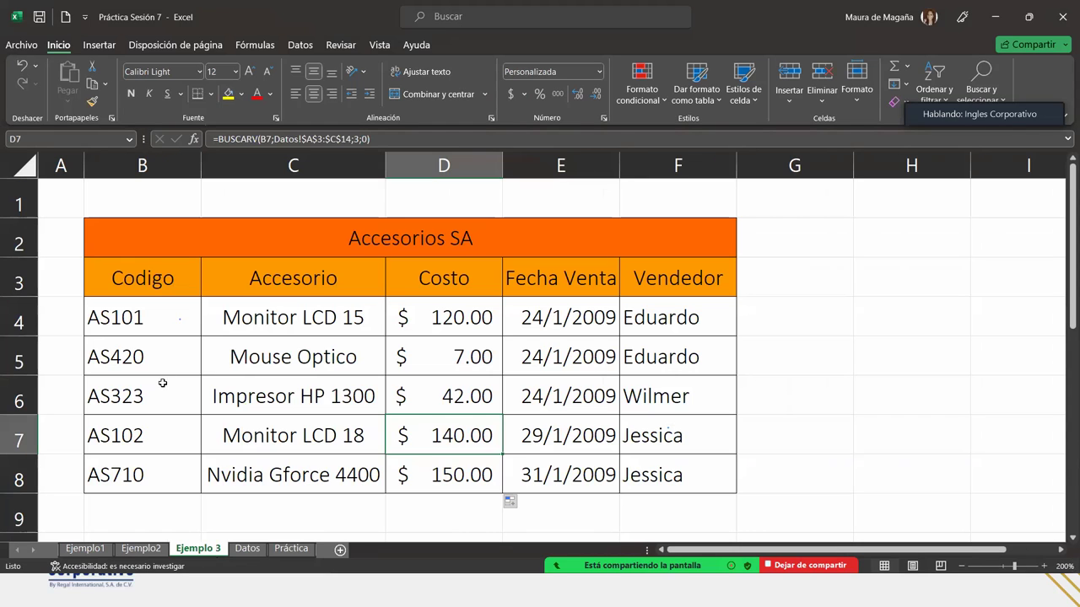
{"action": "left_click", "coordinate": [247, 549]}
{"action": "left_click_drag", "start_coordinate": [82, 275], "coordinate": [253, 275]}
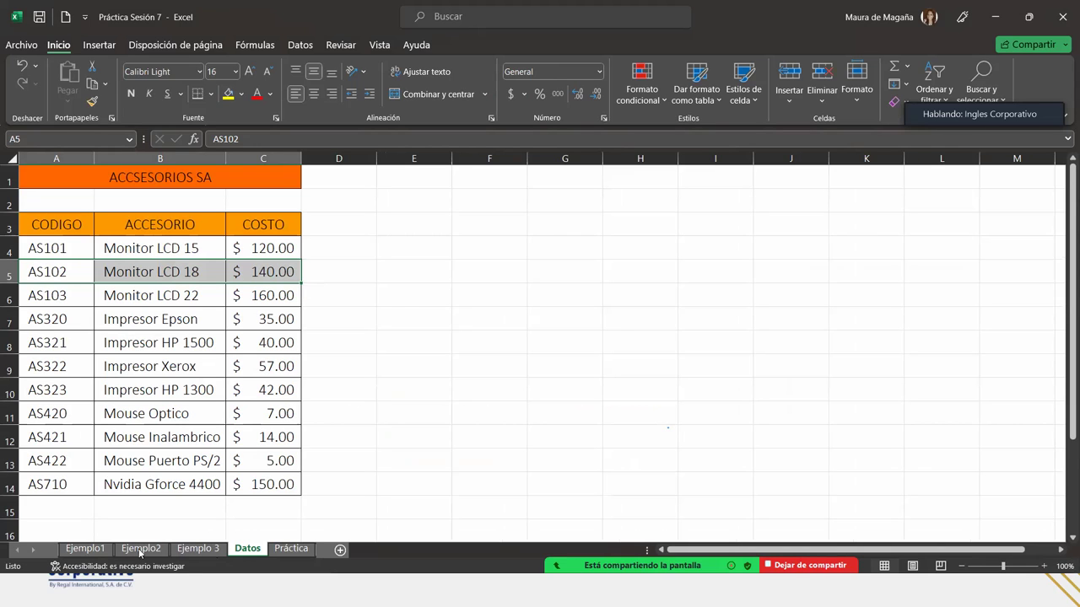
{"action": "left_click", "coordinate": [199, 549]}
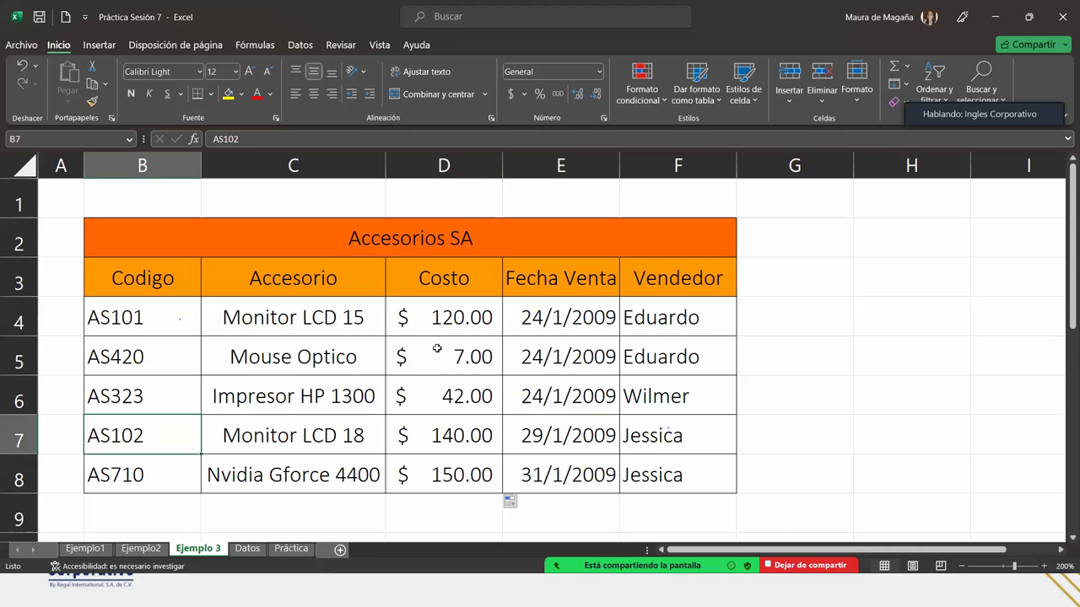
{"action": "left_click", "coordinate": [461, 339]}
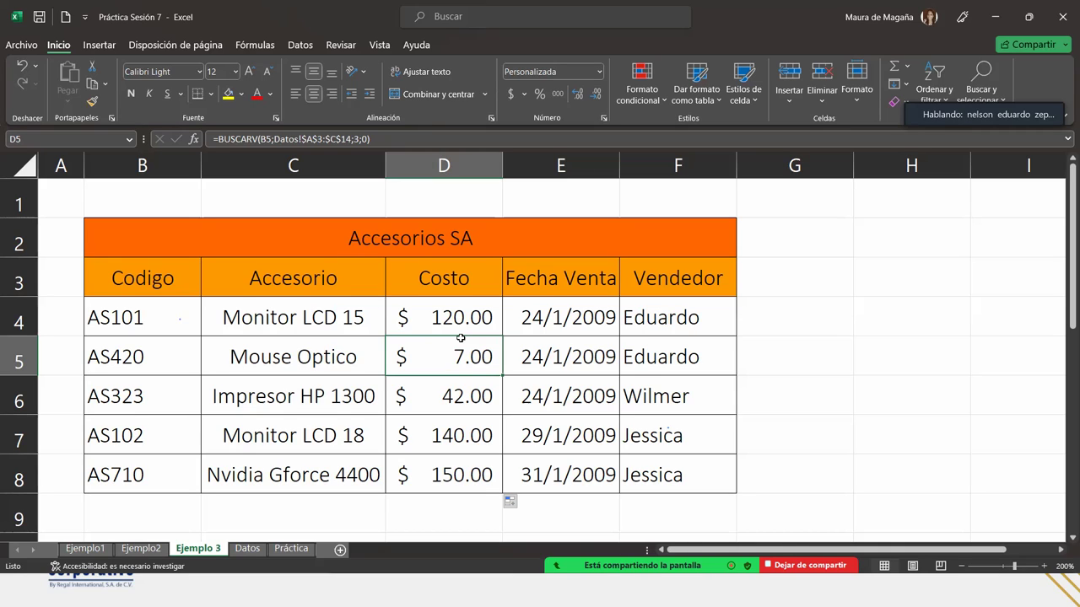
{"action": "left_click", "coordinate": [322, 141]}
{"action": "left_click", "coordinate": [328, 162]}
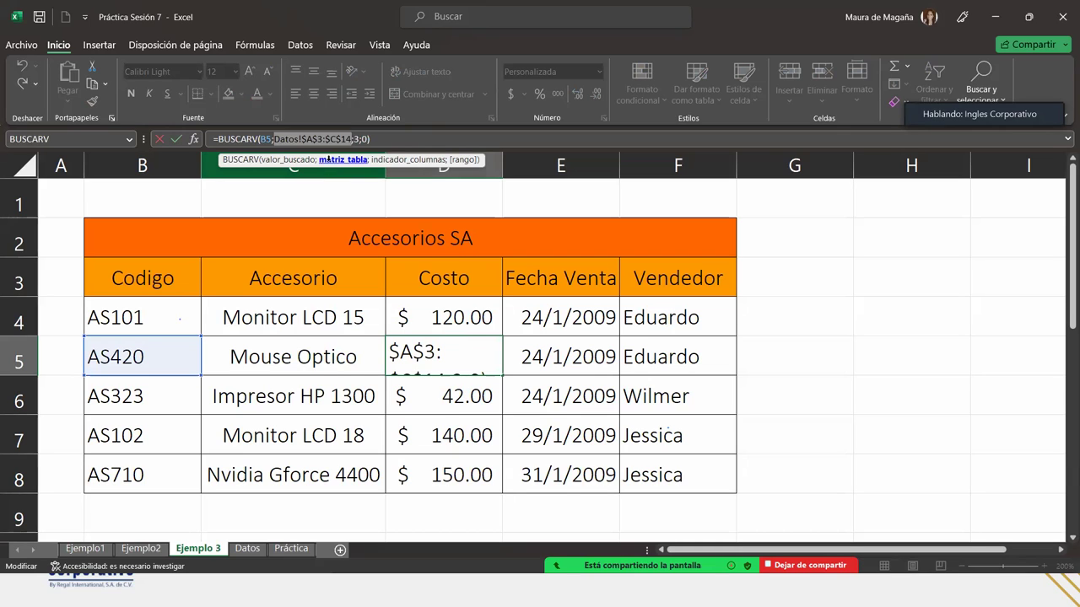
{"action": "key", "text": "ctrl+Return"}
{"action": "double_click", "coordinate": [471, 327]}
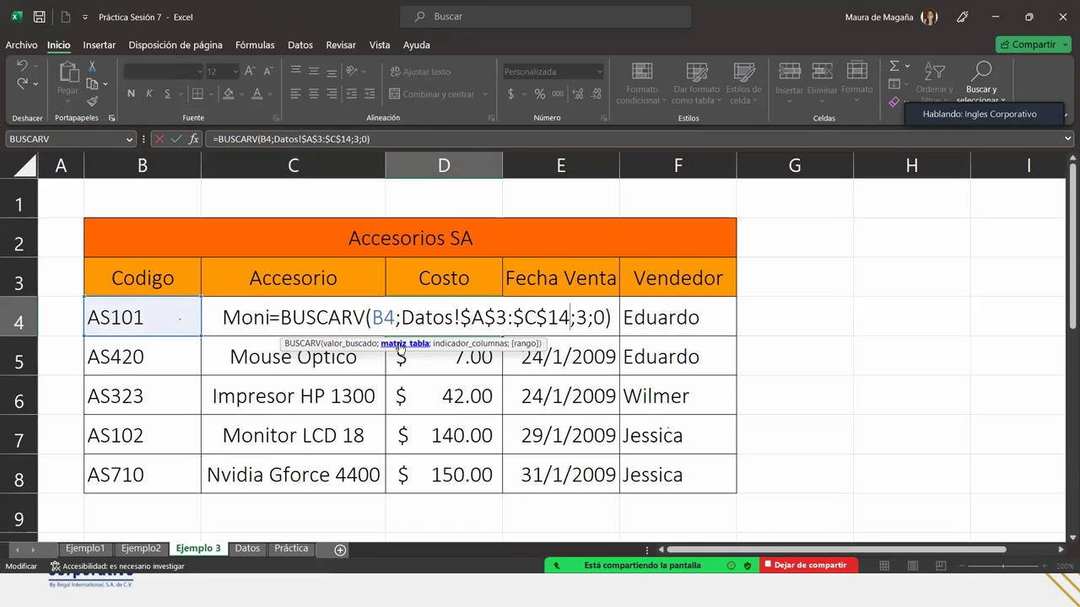
{"action": "left_click", "coordinate": [400, 344]}
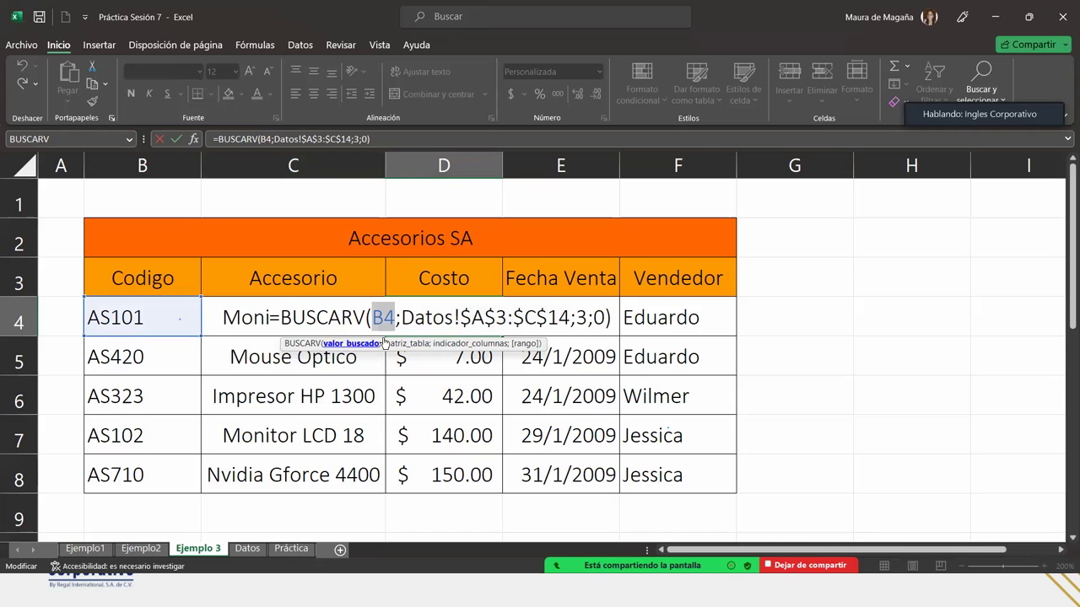
{"action": "left_click", "coordinate": [440, 344]}
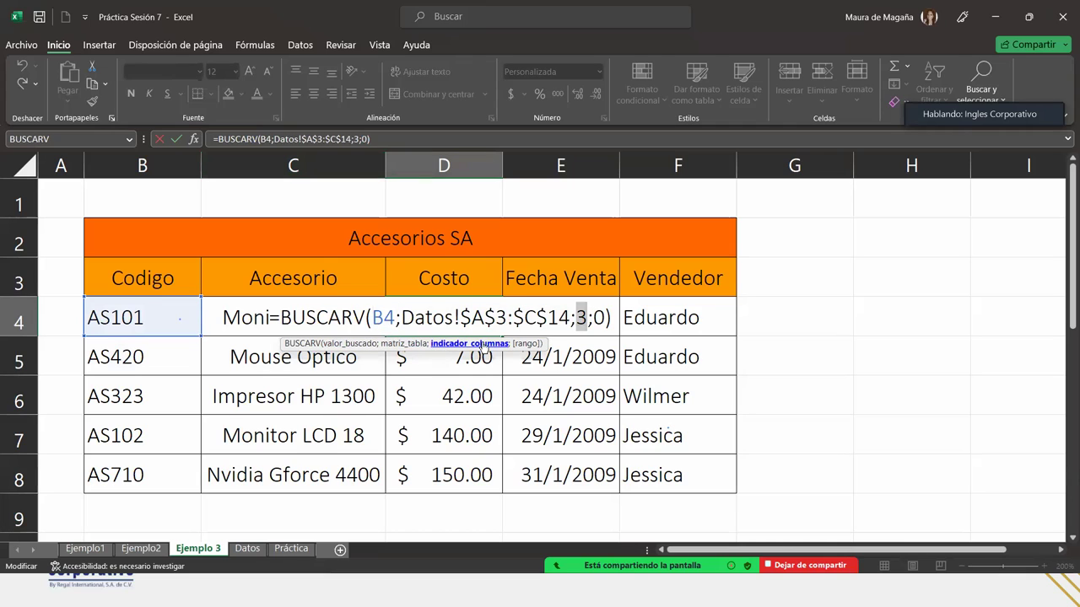
{"action": "left_click", "coordinate": [524, 344]}
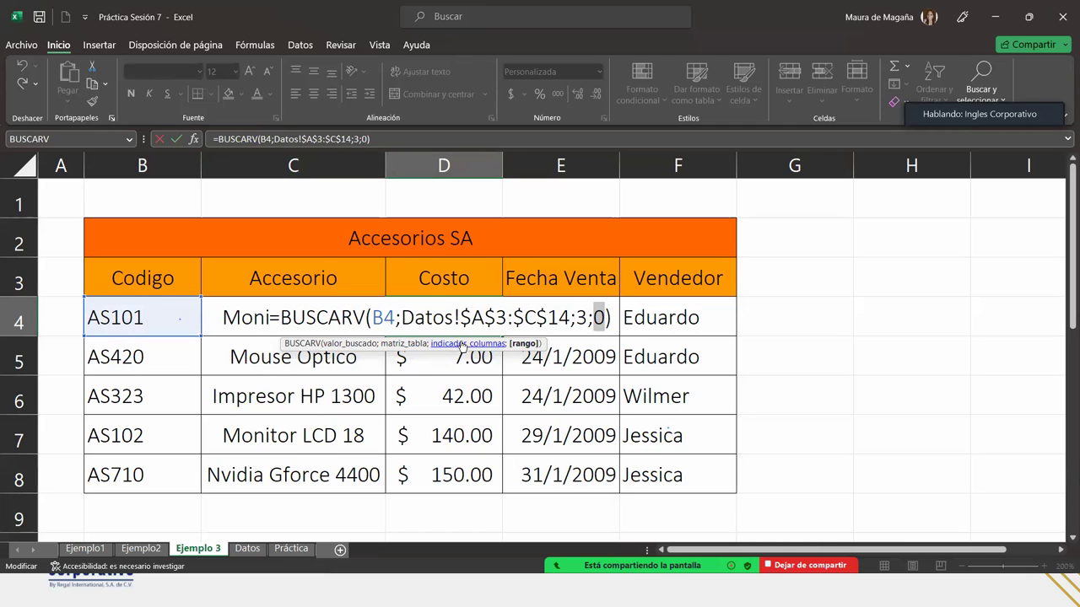
{"action": "left_click", "coordinate": [404, 345]}
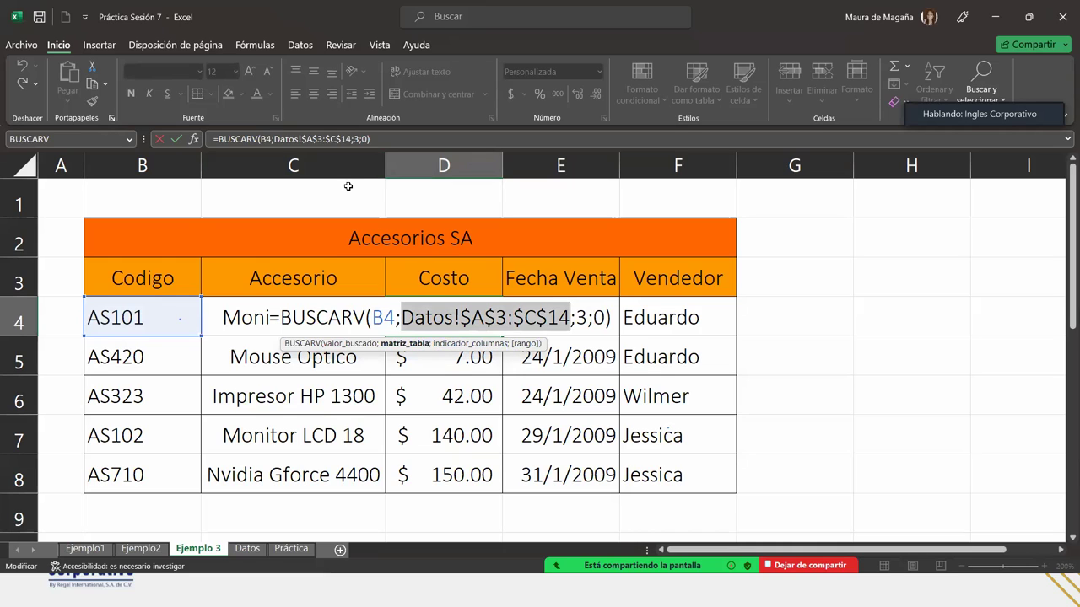
{"action": "left_click", "coordinate": [310, 139]}
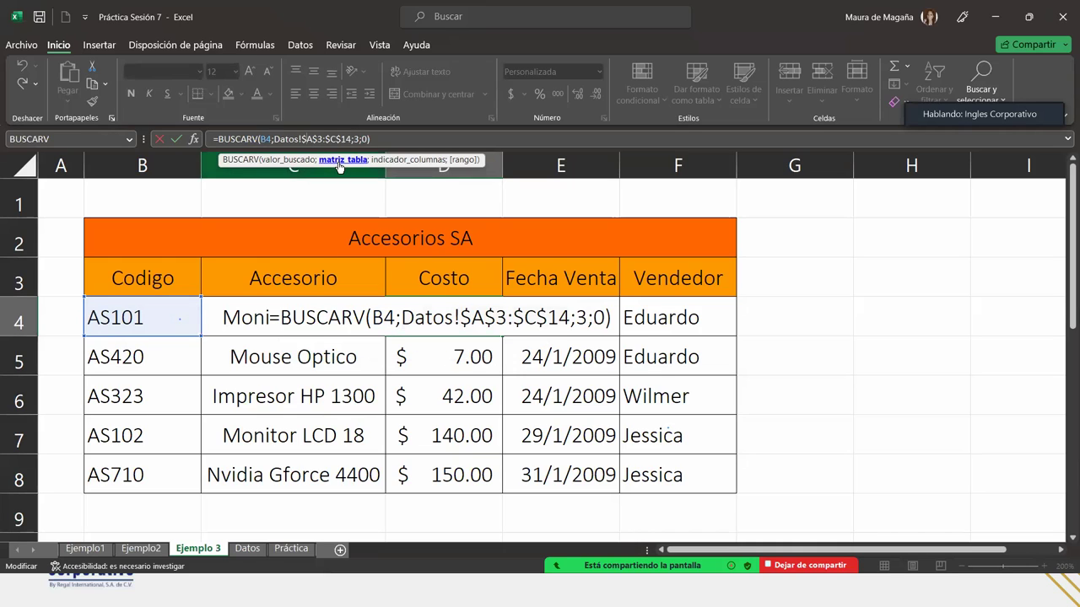
{"action": "left_click", "coordinate": [340, 161]}
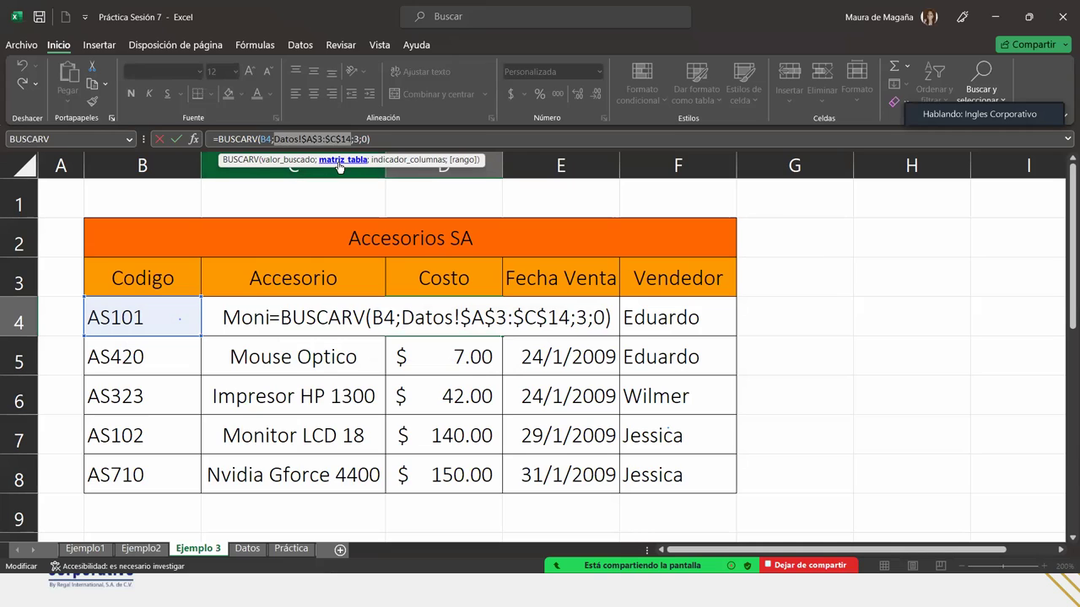
{"action": "left_click", "coordinate": [392, 160]}
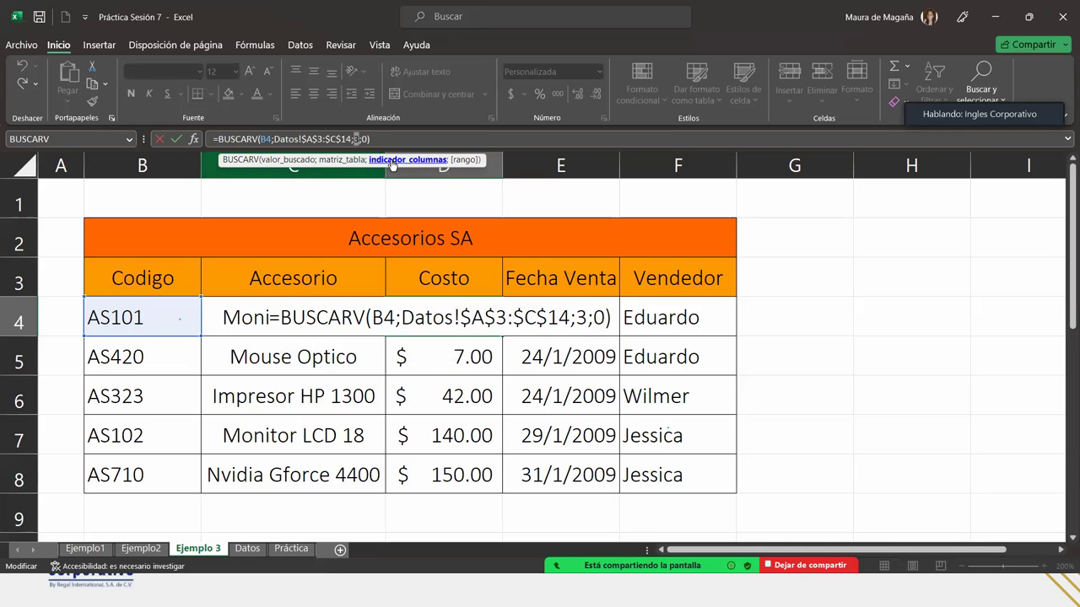
{"action": "left_click", "coordinate": [302, 160]}
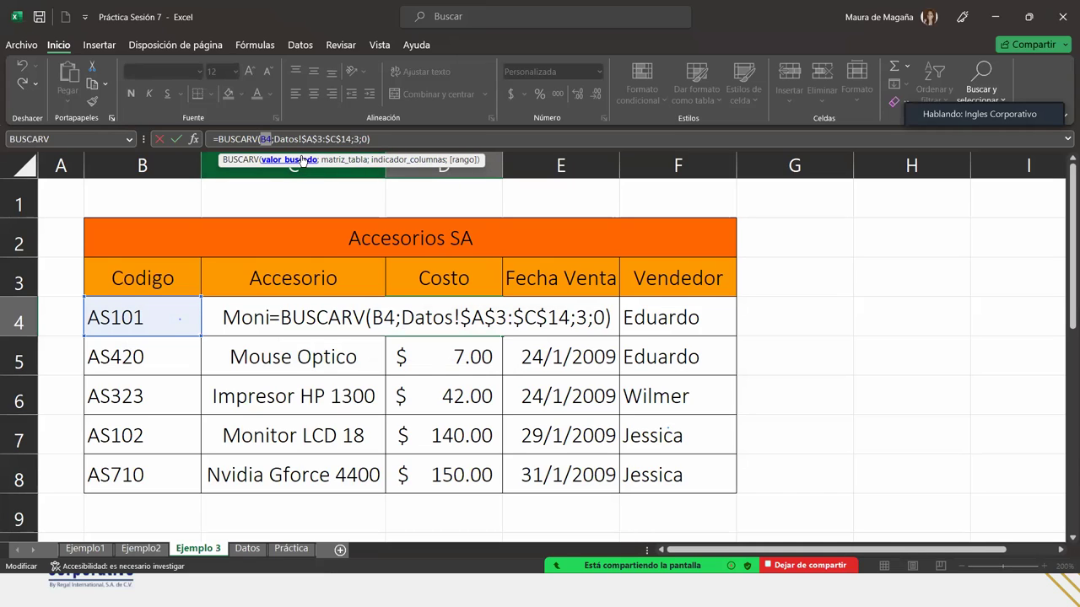
{"action": "left_click", "coordinate": [455, 160]}
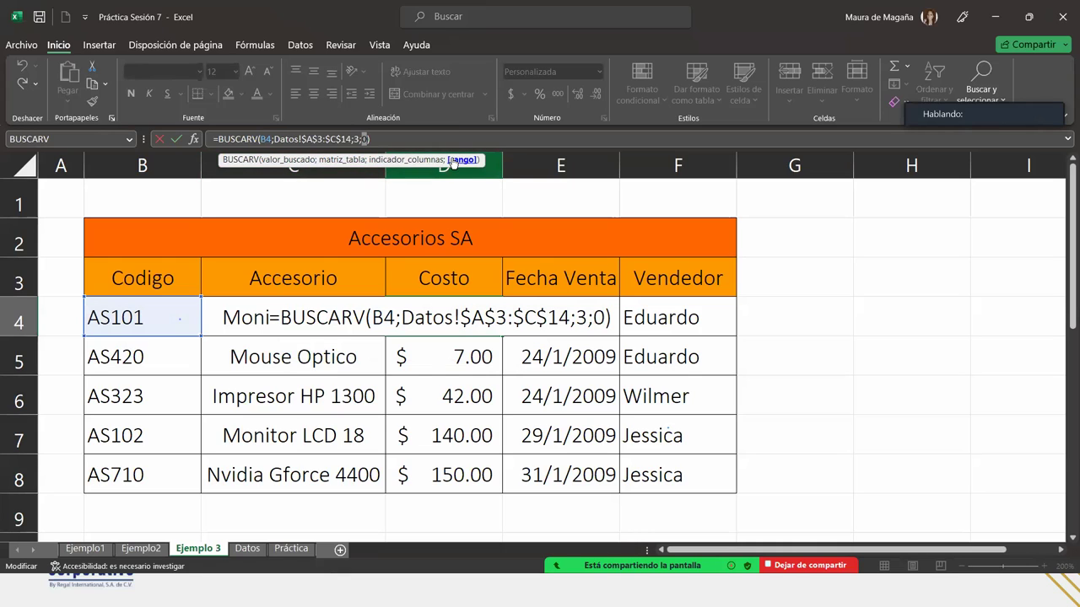
{"action": "left_click", "coordinate": [392, 137]}
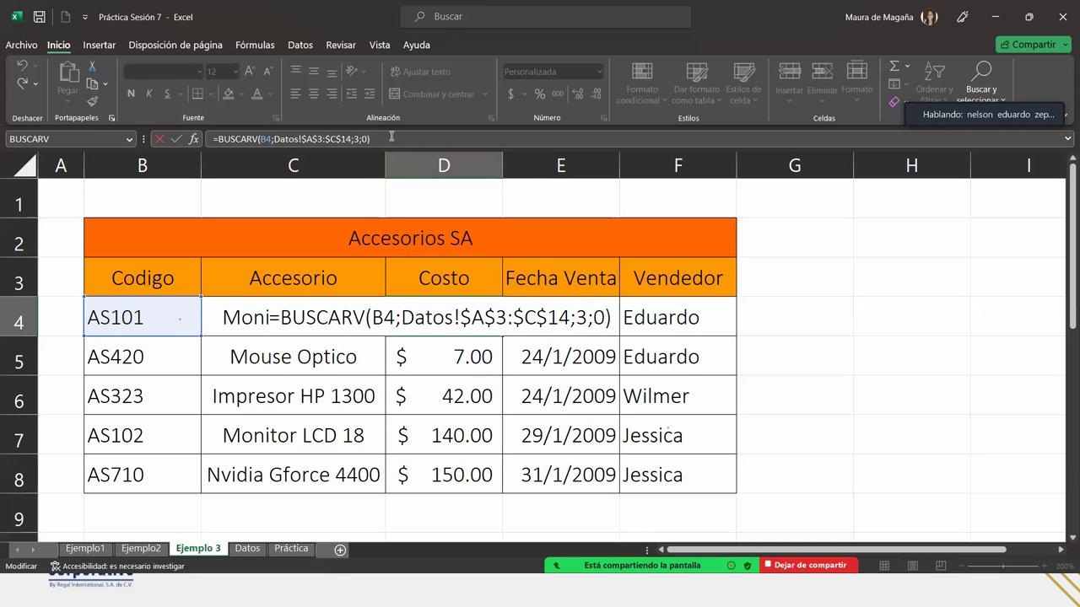
- Commit D4's lookup ($120.00) and review the Datos!$A$3:$C$14 range in D6's formula
{"action": "key", "text": "Return"}
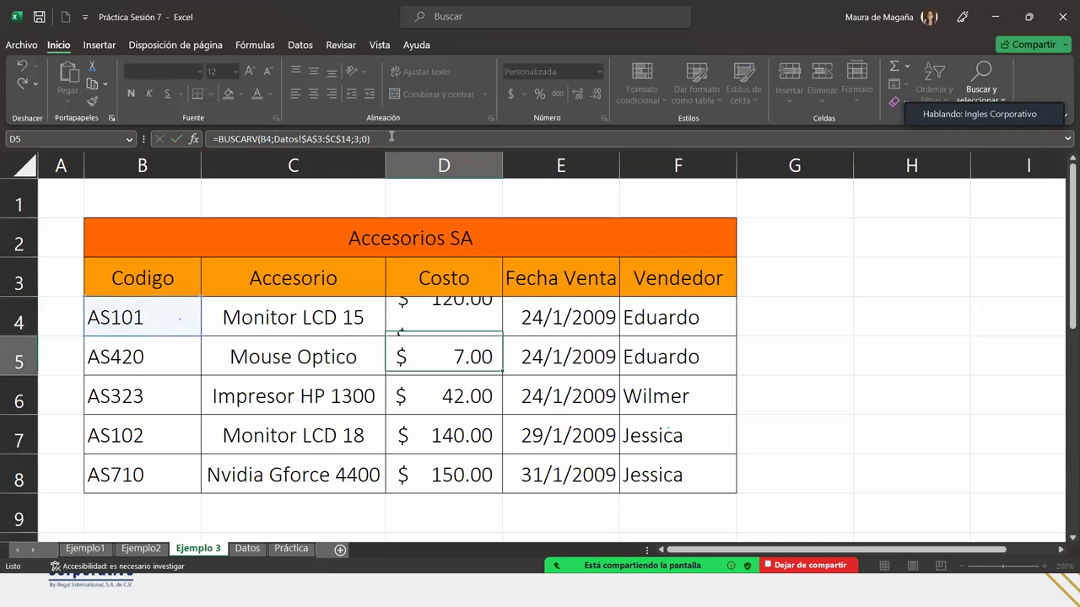
{"action": "double_click", "coordinate": [473, 385]}
{"action": "left_click_drag", "start_coordinate": [414, 395], "coordinate": [571, 397]}
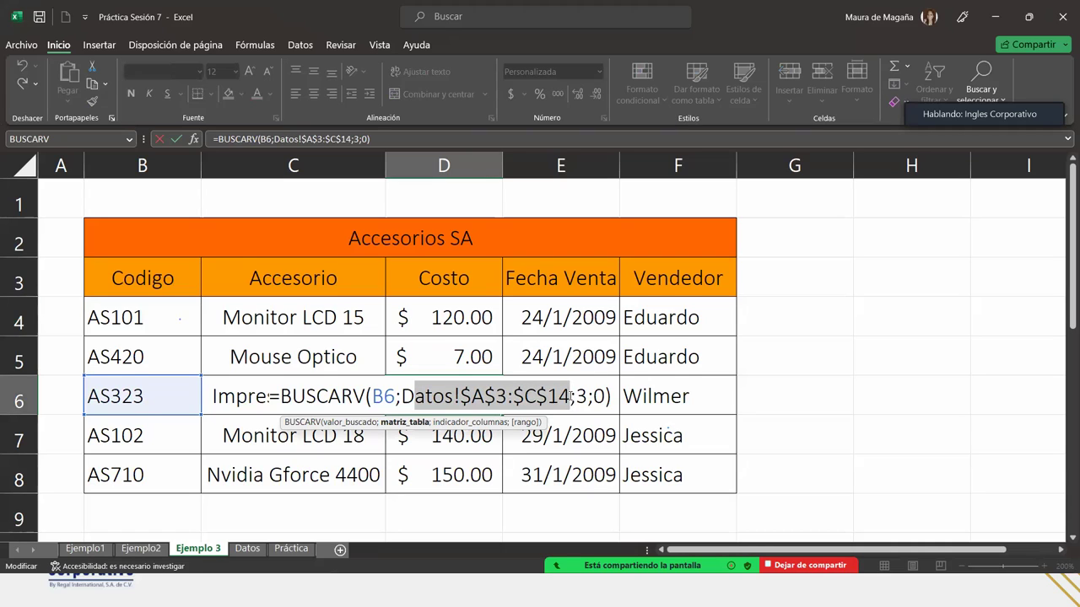
{"action": "left_click", "coordinate": [393, 422]}
{"action": "key", "text": "Return"}
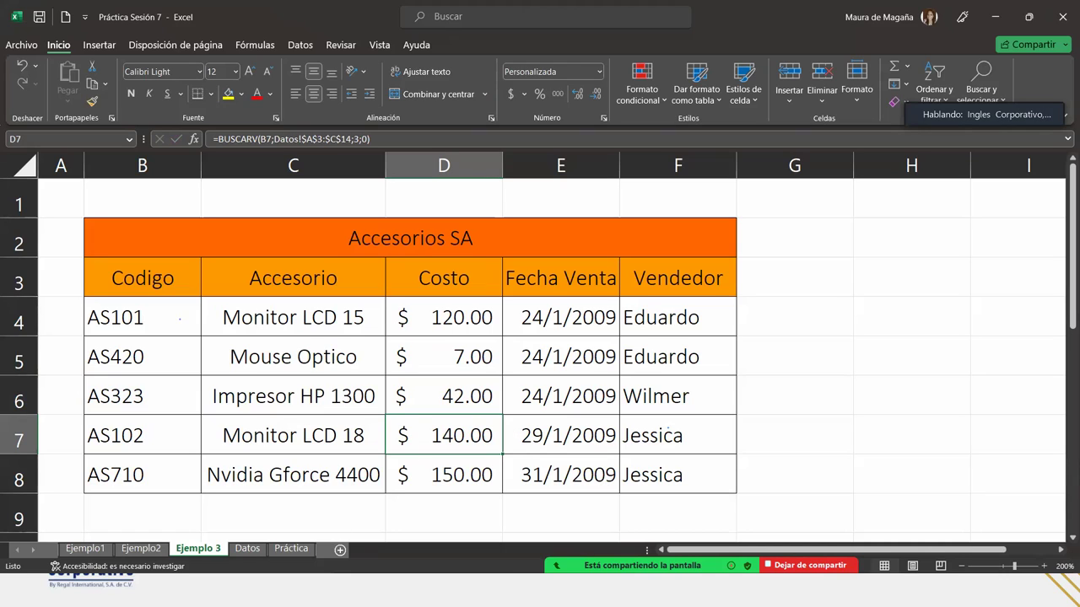
- Show the Práctica sheet and highlight Perlas and its PLATA price of 90
{"action": "left_click", "coordinate": [279, 550]}
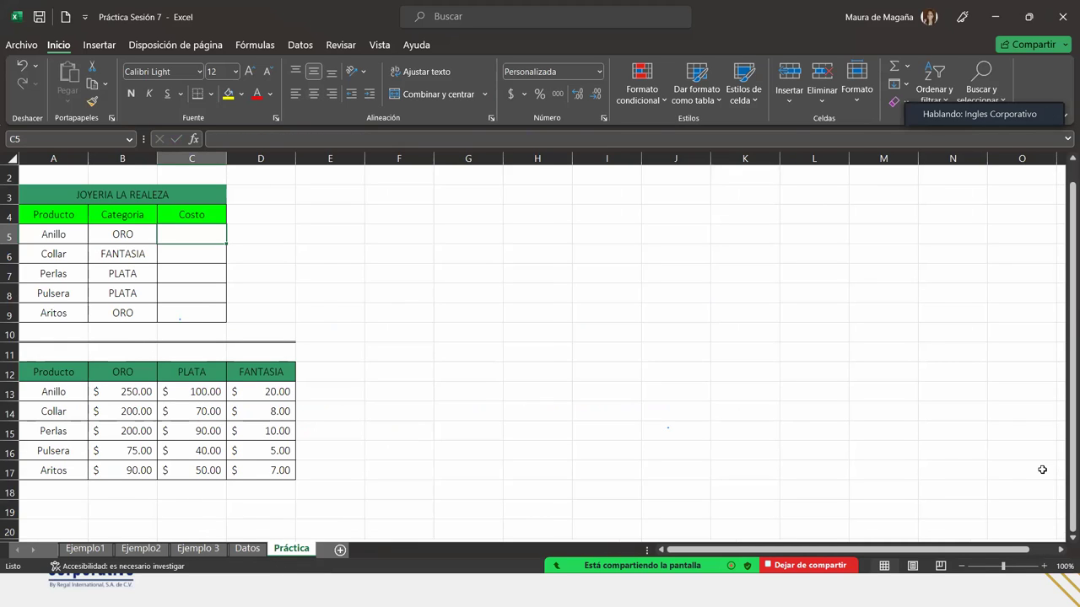
{"action": "scroll", "coordinate": [1042, 470], "scroll_direction": "up", "scroll_amount": 1}
{"action": "scroll", "coordinate": [1042, 470], "scroll_direction": "up", "scroll_amount": 1}
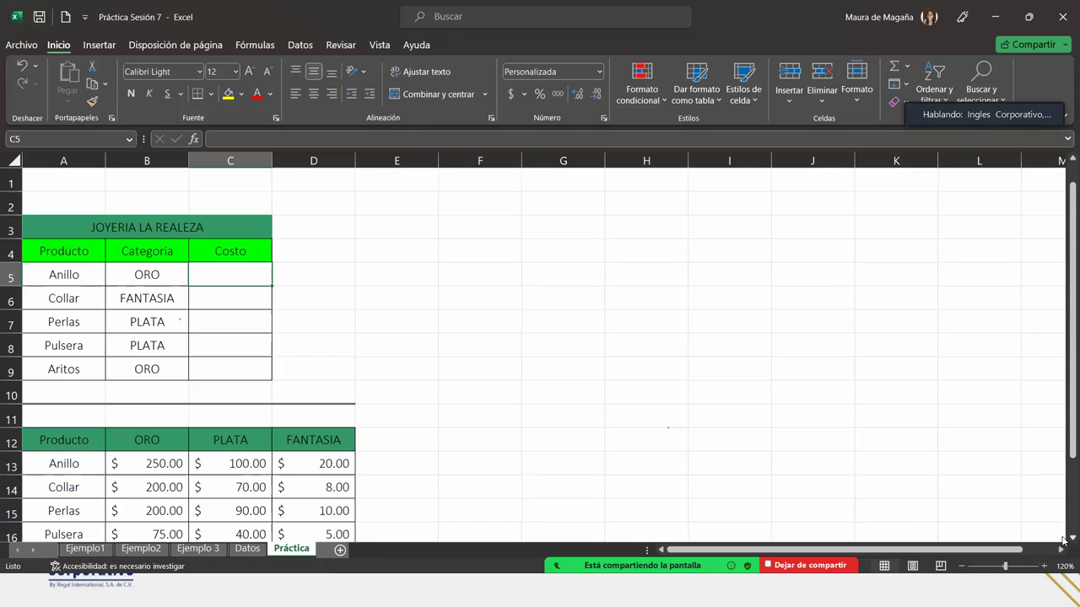
{"action": "scroll", "coordinate": [1063, 540], "scroll_direction": "down", "scroll_amount": 1}
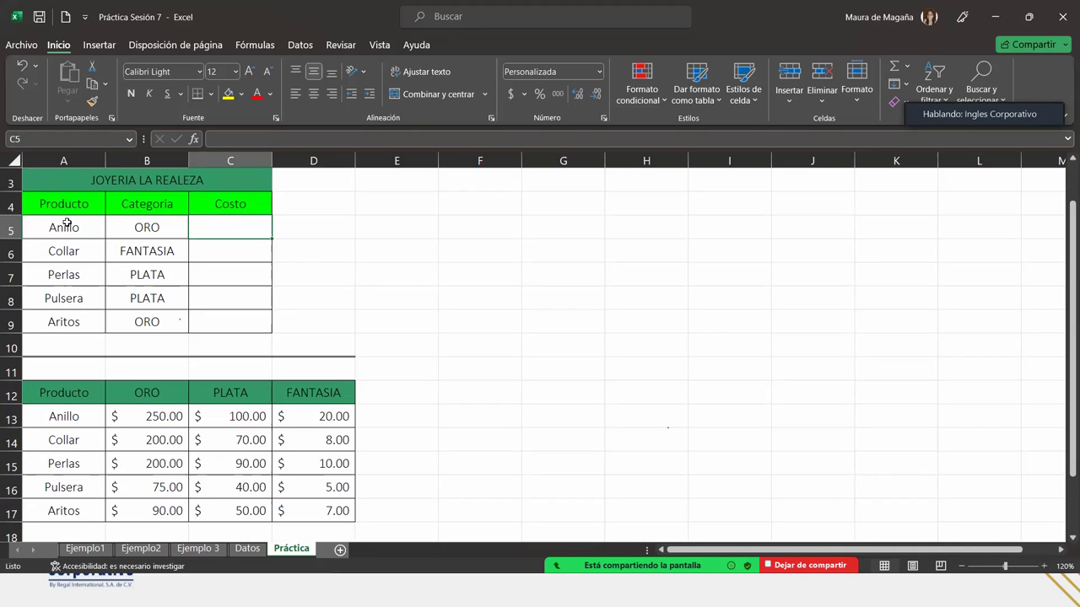
{"action": "left_click_drag", "start_coordinate": [64, 277], "coordinate": [147, 277]}
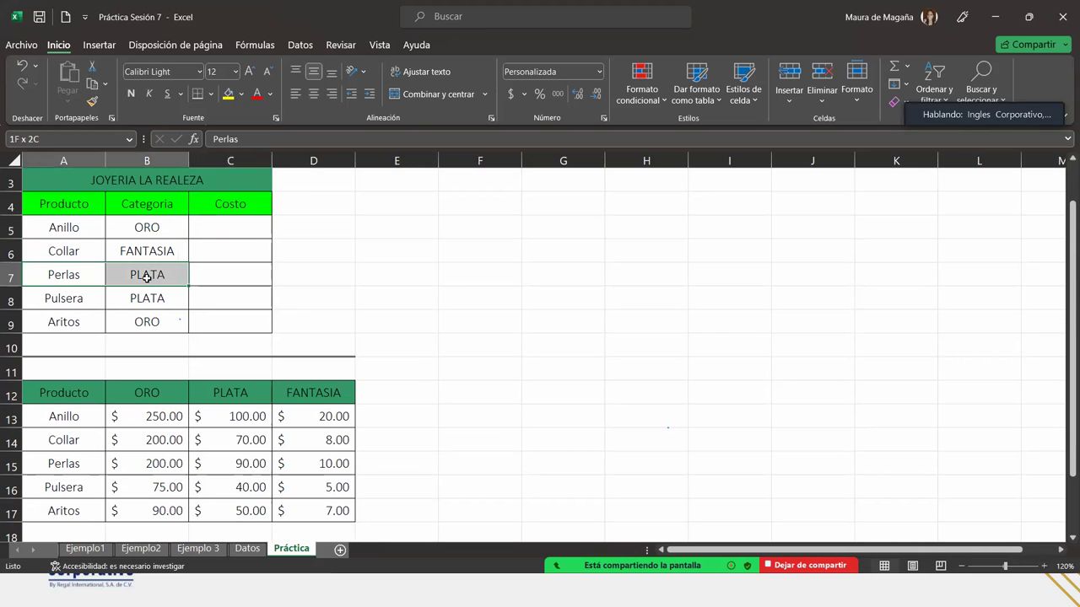
{"action": "left_click", "coordinate": [75, 465]}
{"action": "left_click", "coordinate": [208, 468], "text": "ctrl"}
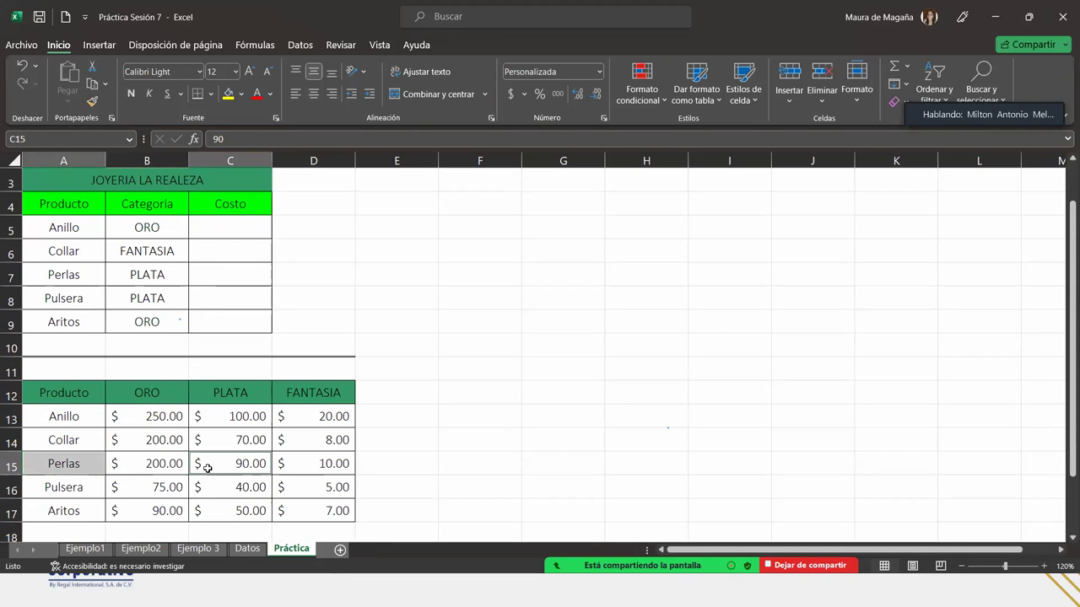
{"action": "left_click", "coordinate": [205, 227]}
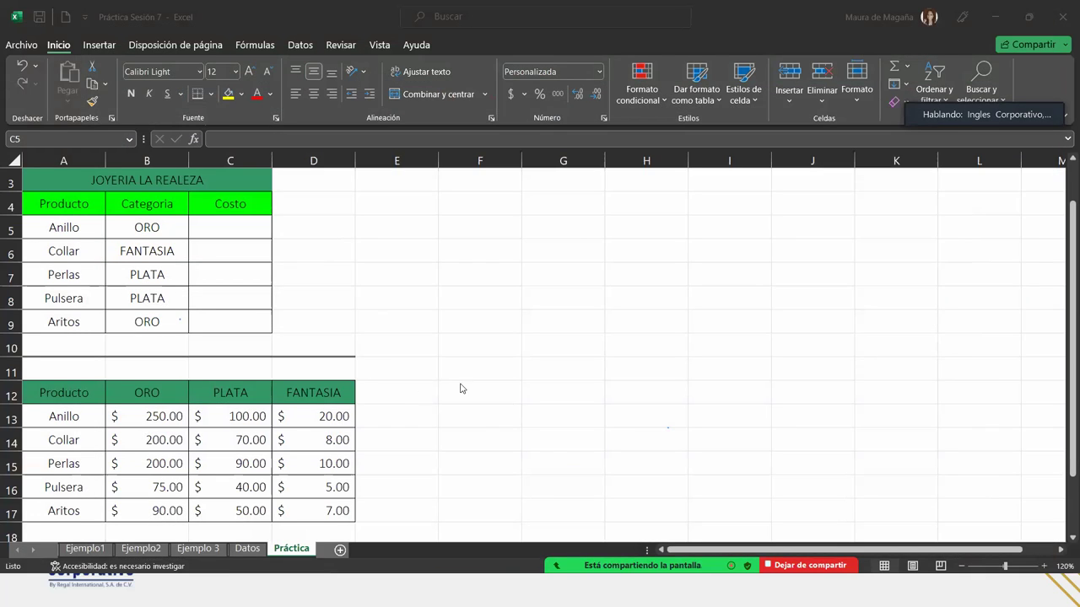
{"action": "left_click", "coordinate": [249, 233]}
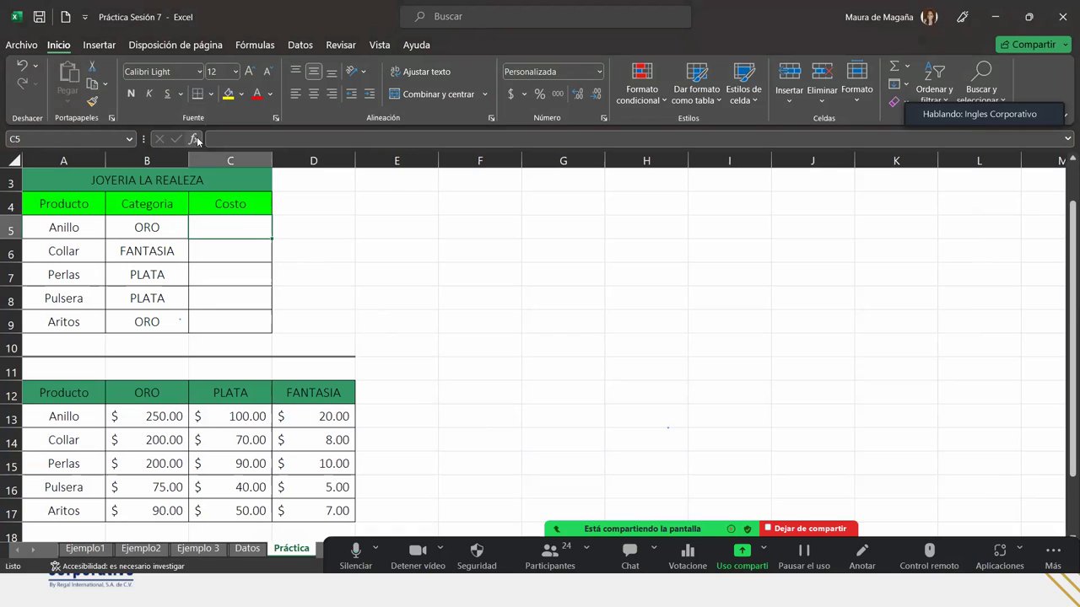
{"action": "left_click", "coordinate": [193, 138]}
{"action": "double_click", "coordinate": [357, 347]}
{"action": "left_click", "coordinate": [393, 305]}
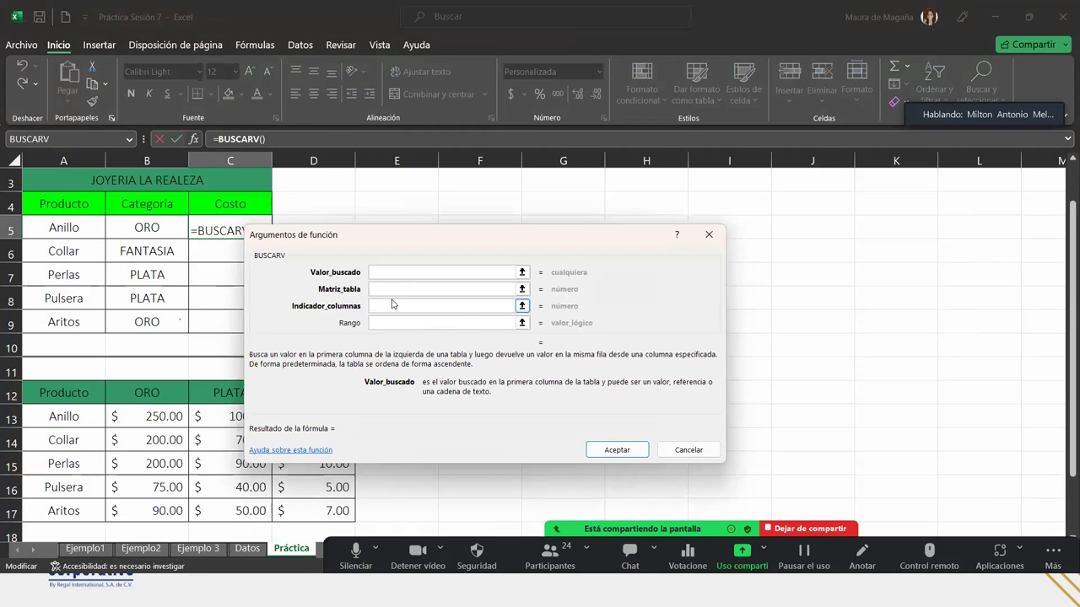
{"action": "left_click", "coordinate": [382, 305]}
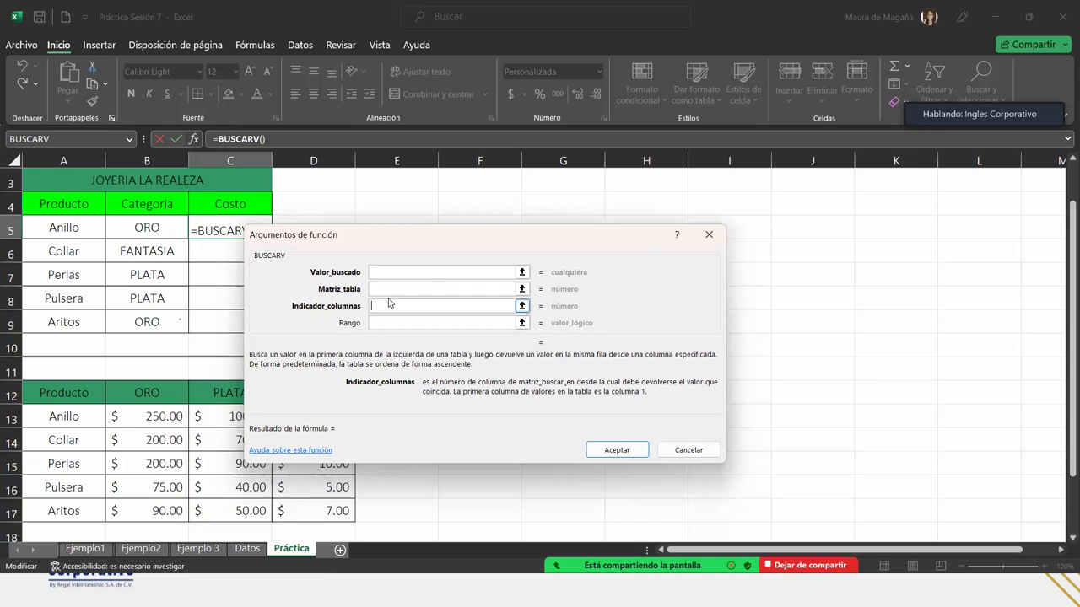
{"action": "left_click", "coordinate": [715, 236]}
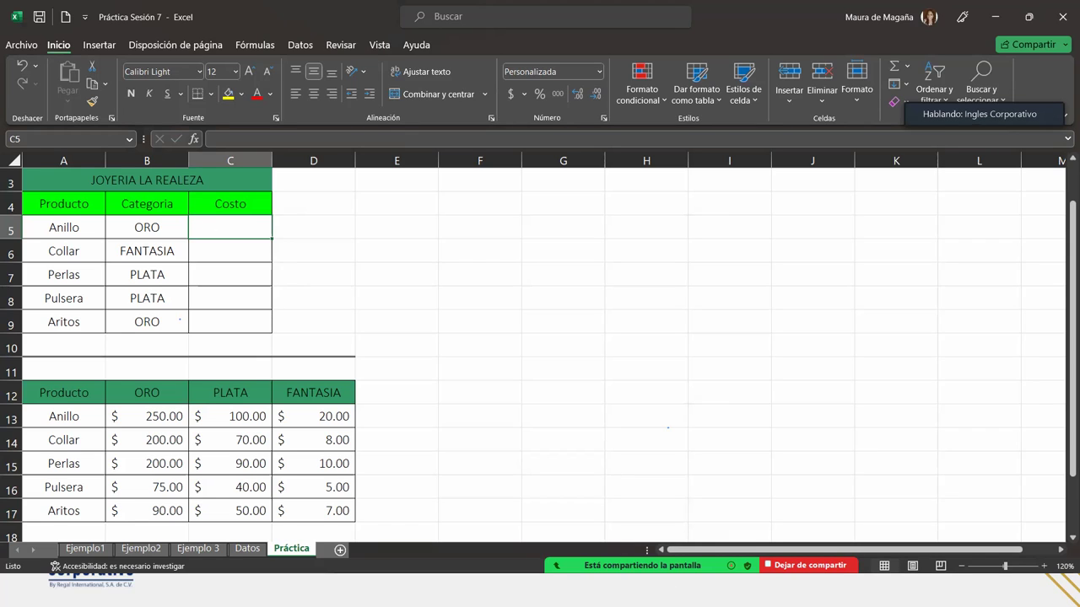
- Close the chat, select C5 and type =buscar to pick BUSCARV from the suggestions
{"action": "key", "text": "alt+h"}
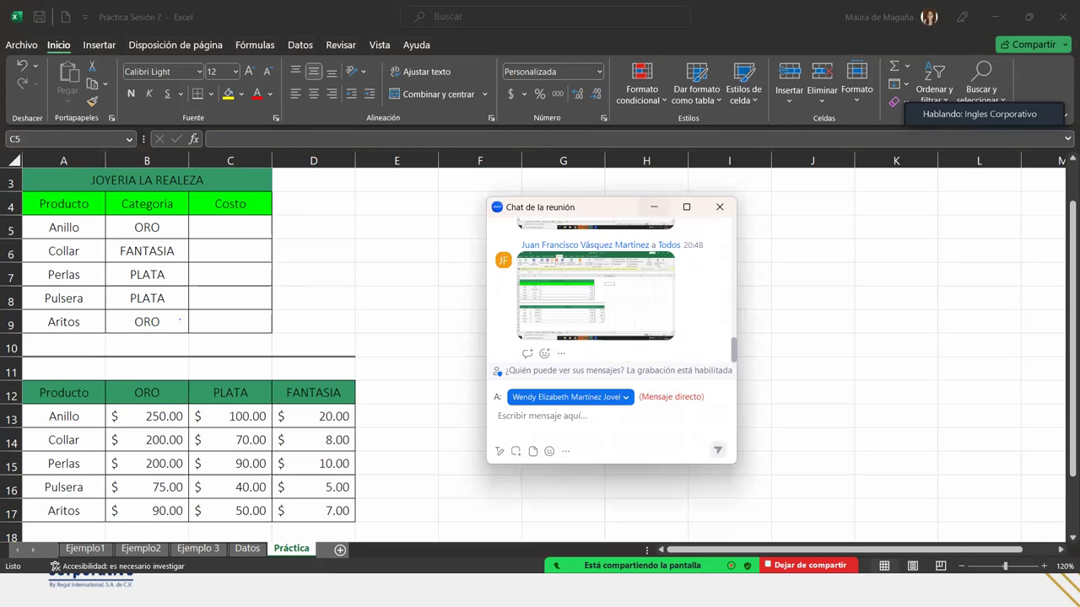
{"action": "left_click", "coordinate": [653, 207]}
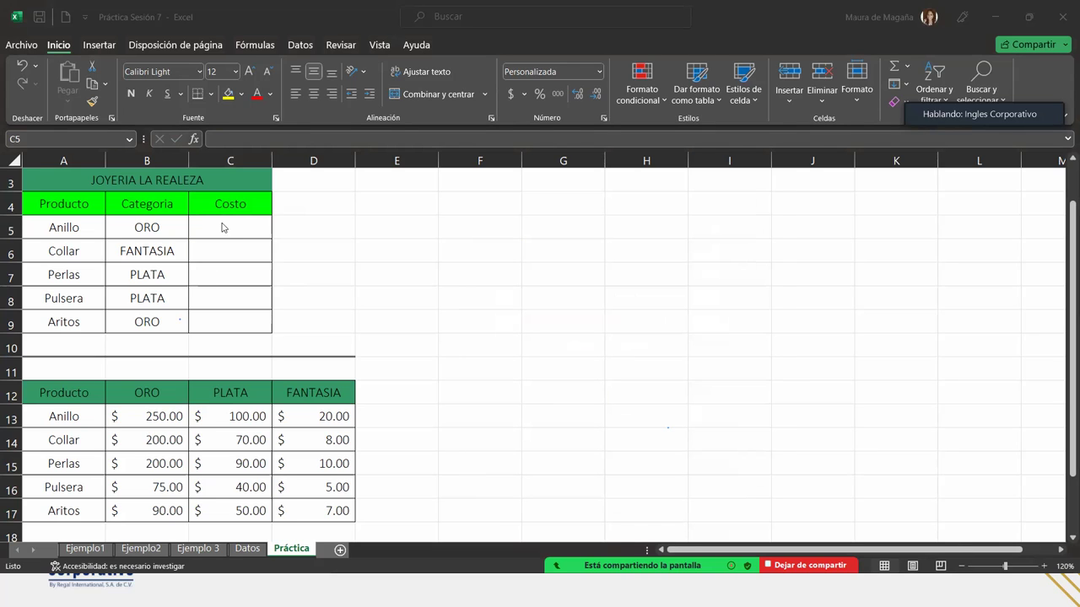
{"action": "left_click", "coordinate": [222, 222]}
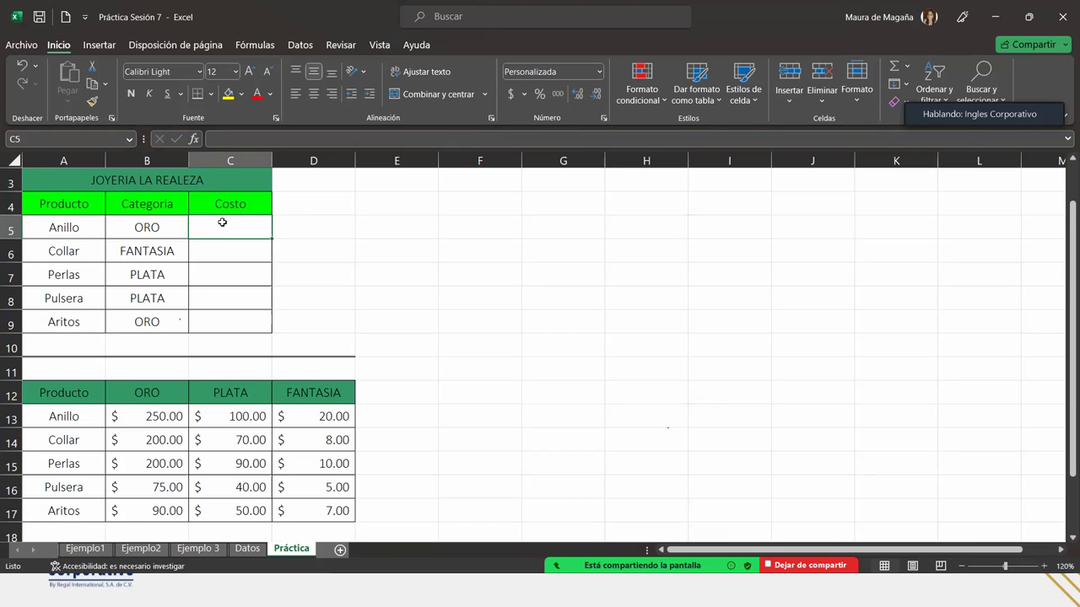
{"action": "type", "text": "=buscar"}
{"action": "key", "text": "Down"}
{"action": "key", "text": "Down"}
- Enter A5 as BUSCARV's lookup value and A12:D17 as its table array
{"action": "key", "text": "Tab"}
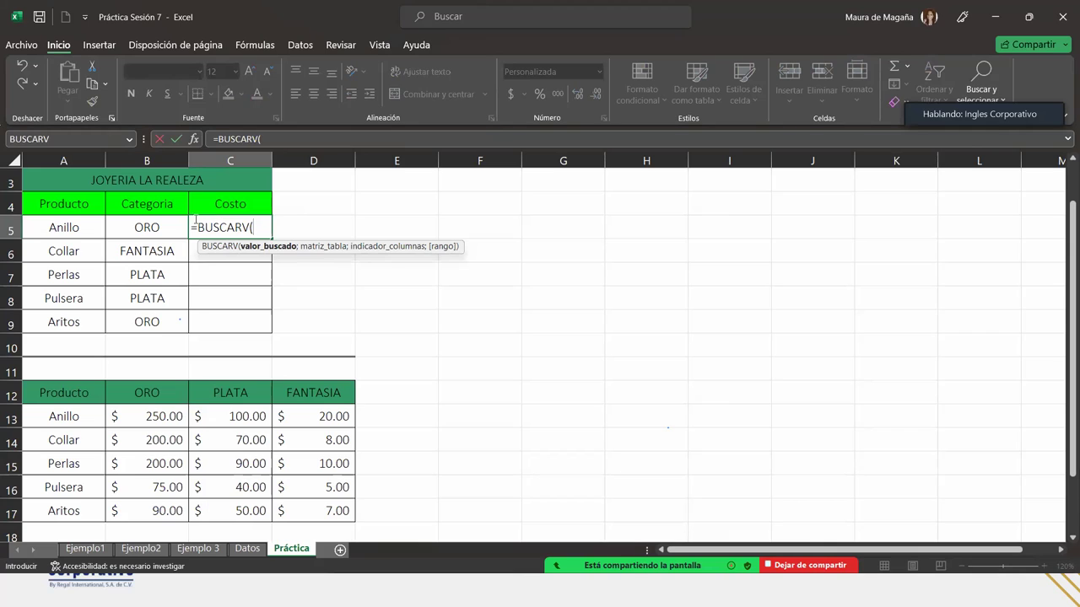
{"action": "left_click", "coordinate": [60, 230]}
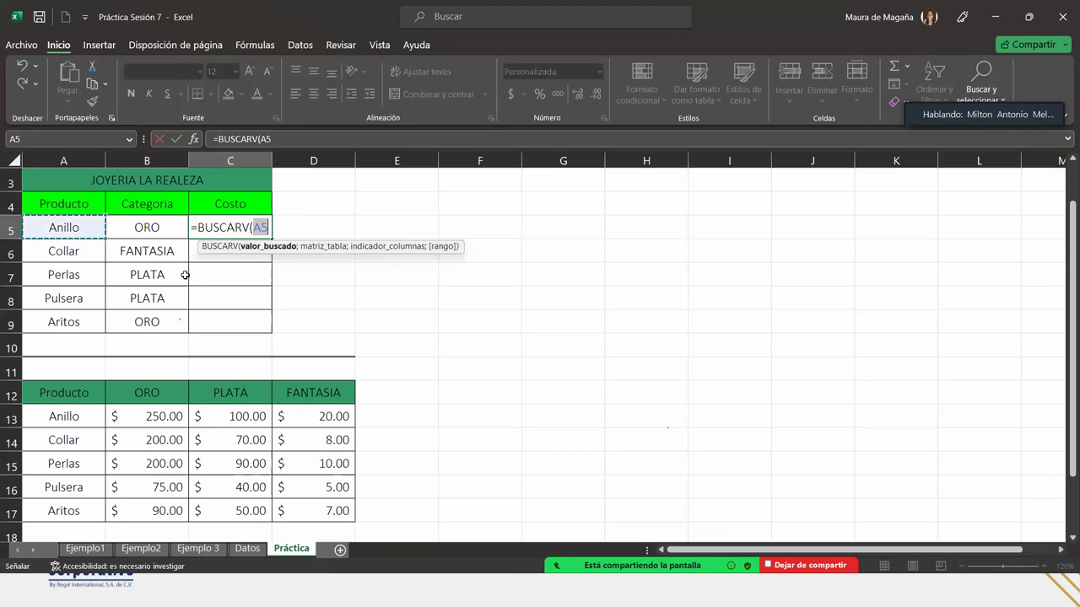
{"action": "type", "text": ";"}
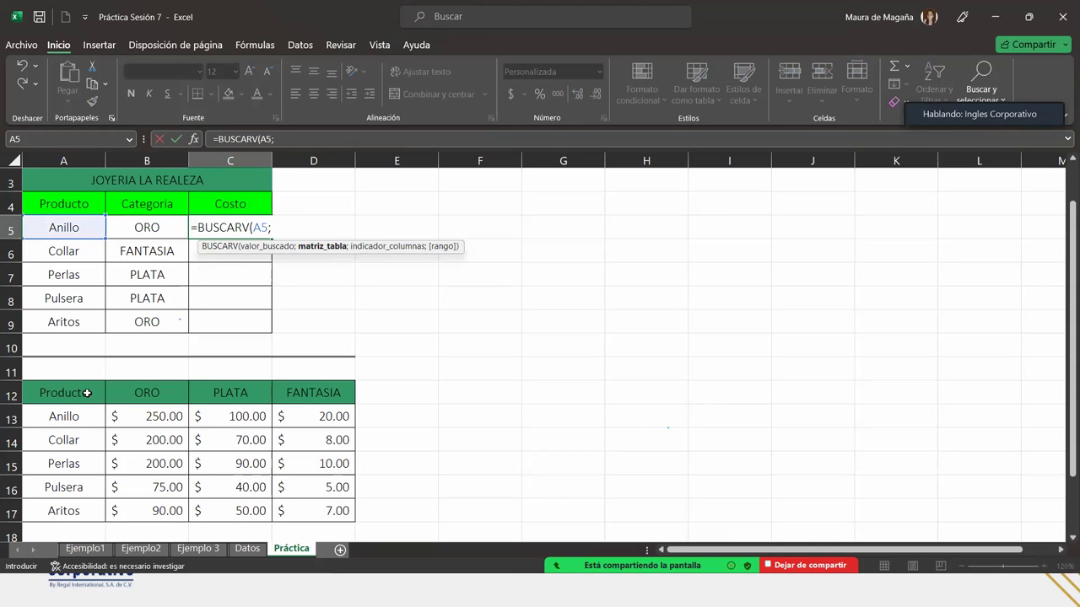
{"action": "left_click_drag", "start_coordinate": [87, 394], "coordinate": [311, 518]}
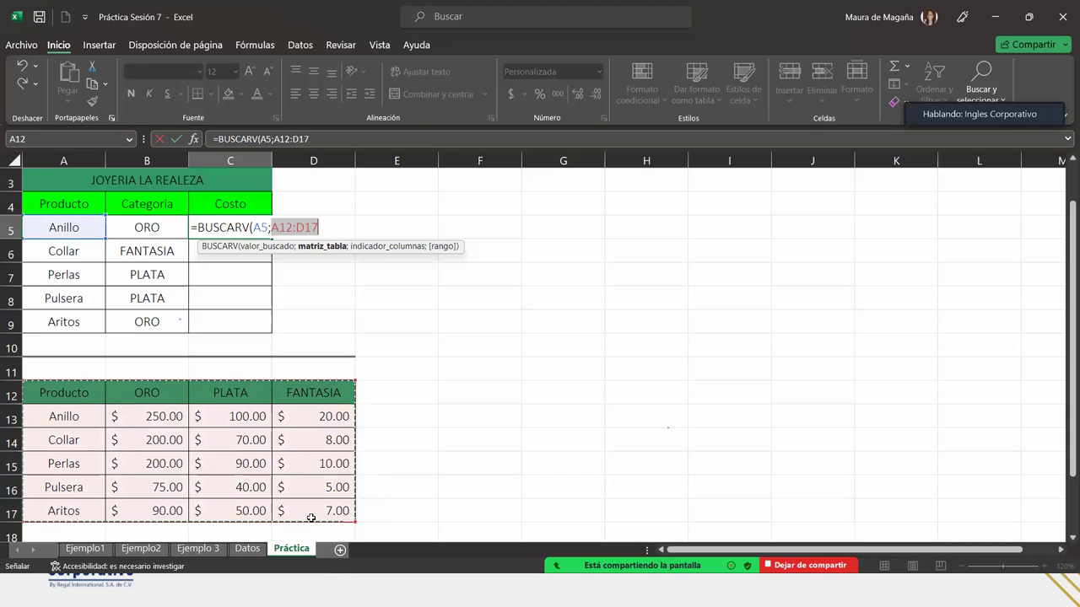
- Add a nested SI( after A12:D17 as the column-index argument
{"action": "type", "text": ";"}
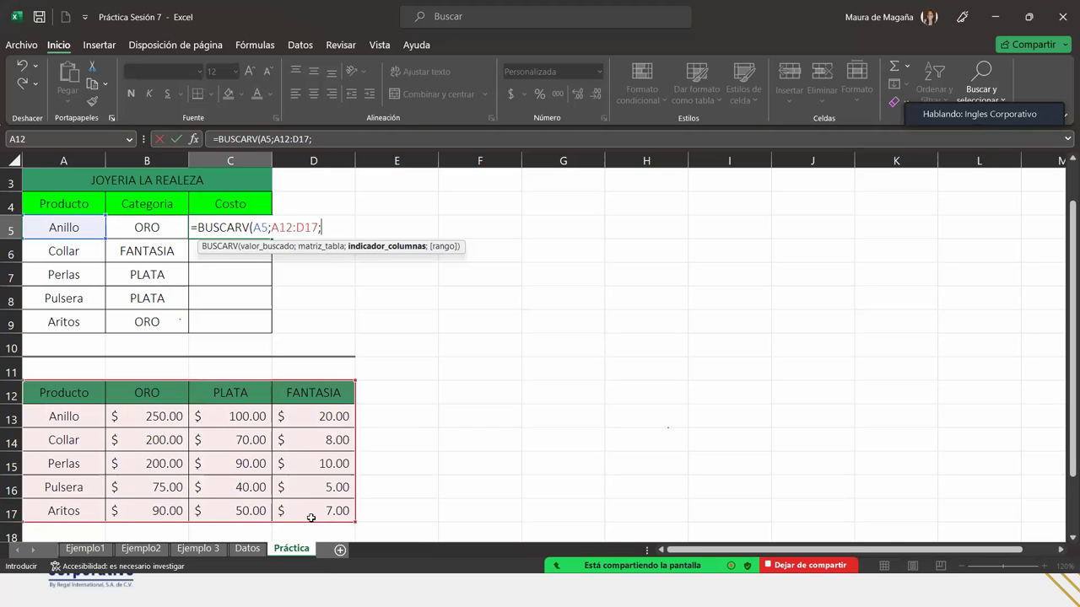
{"action": "type", "text": "SI("}
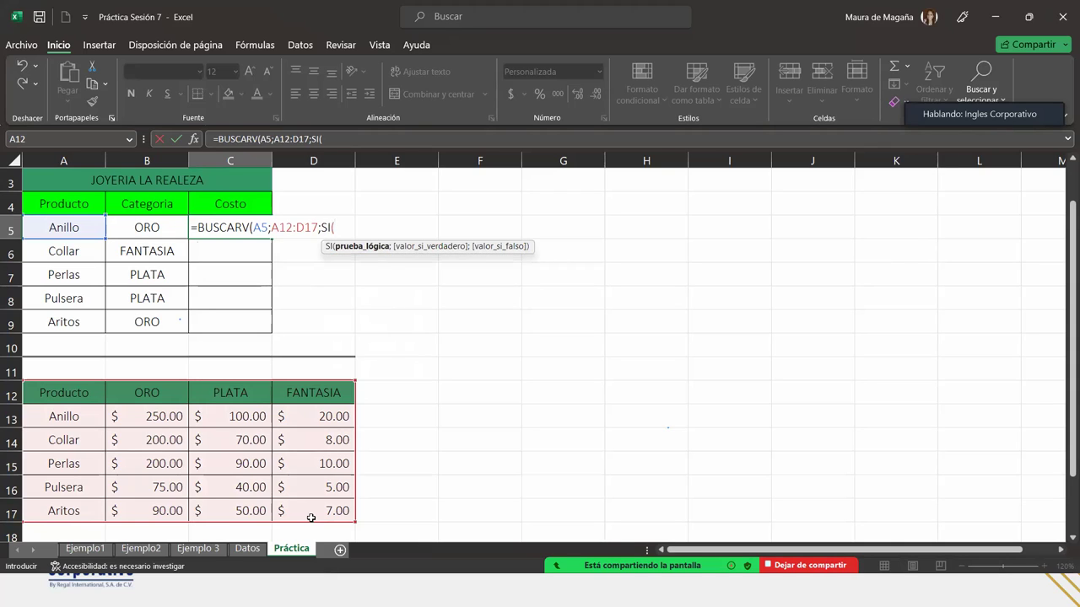
- Make the first SI test B5=B12 and return 2, then open a second SI(
{"action": "left_click", "coordinate": [156, 224]}
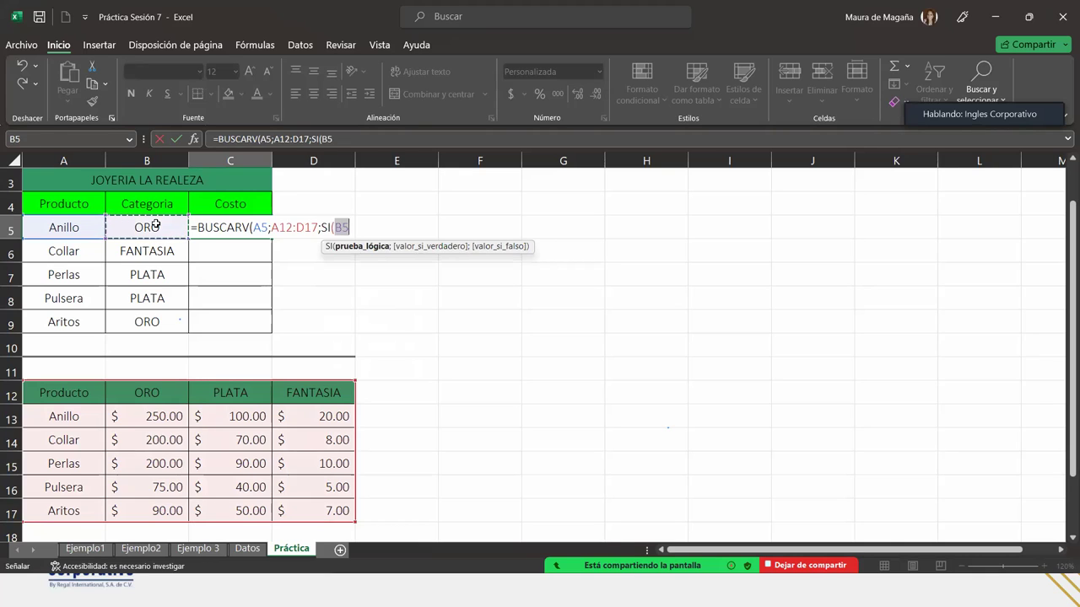
{"action": "type", "text": "="}
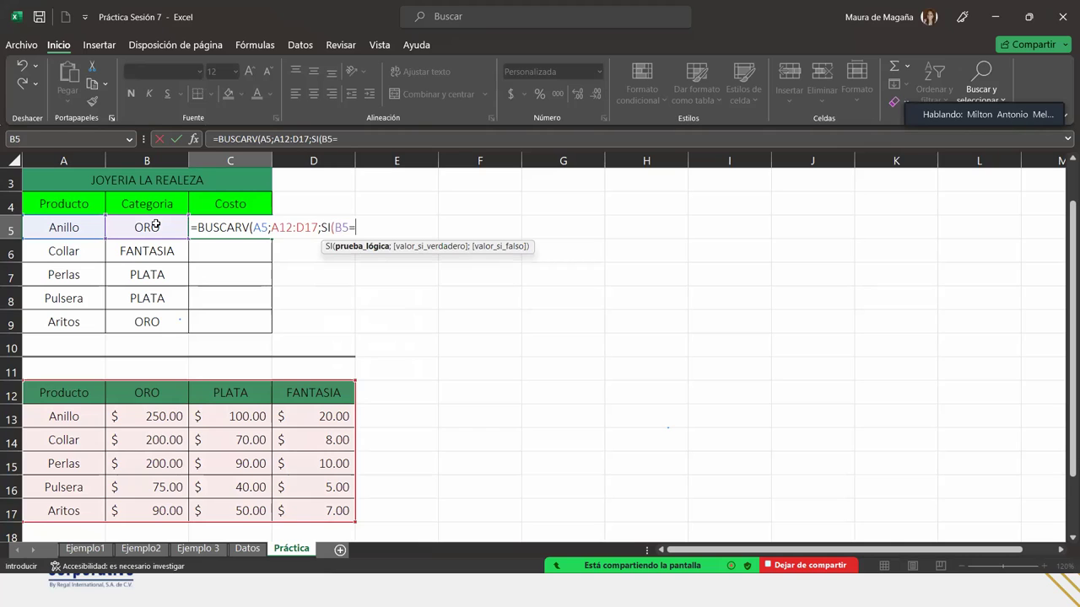
{"action": "left_click", "coordinate": [177, 397]}
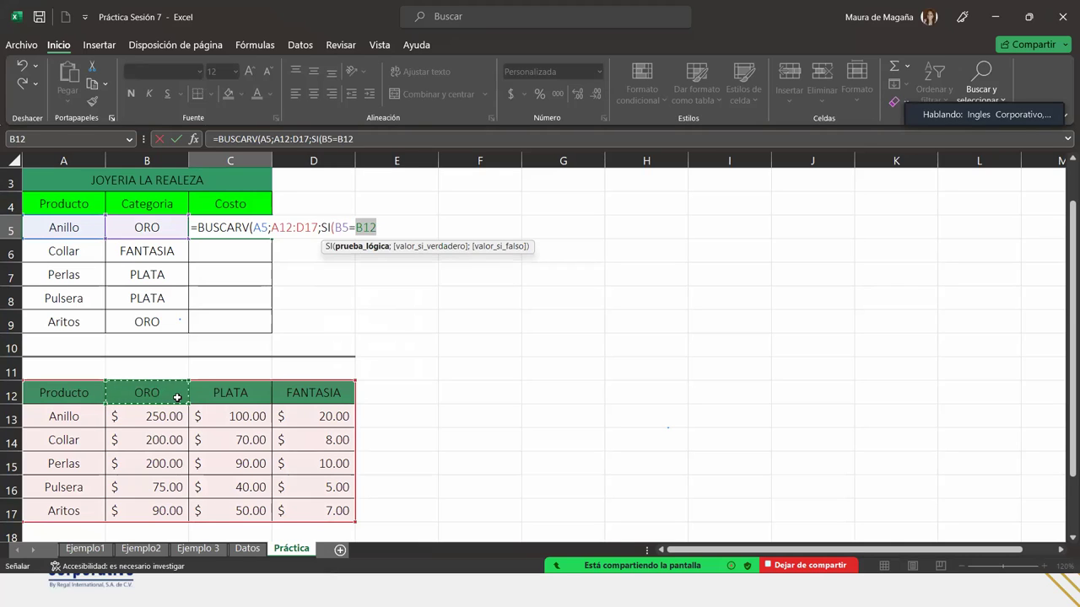
{"action": "type", "text": ";"}
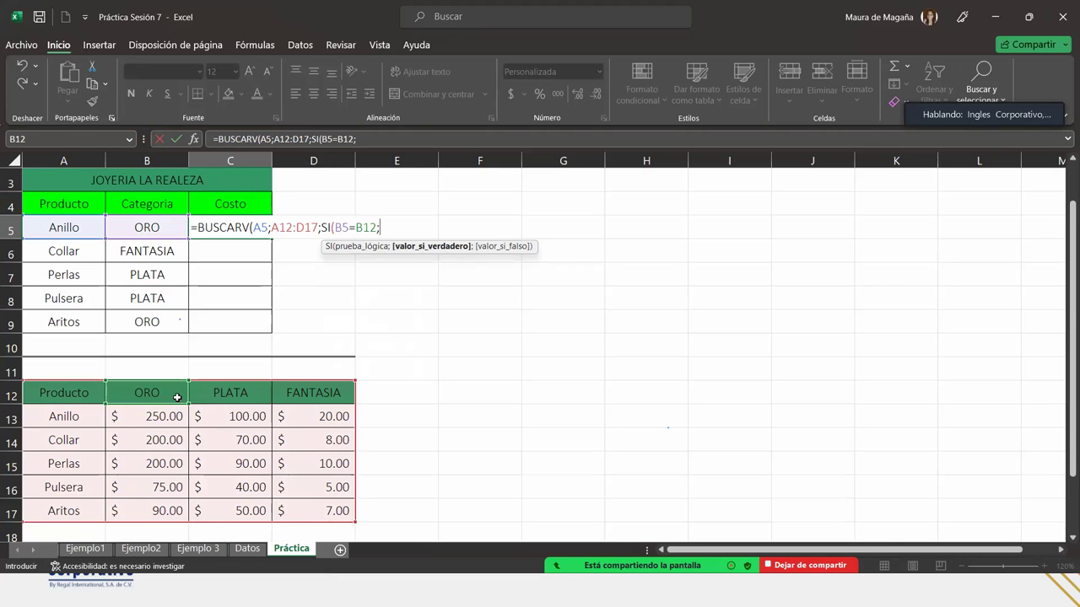
{"action": "type", "text": "2"}
{"action": "type", "text": ";"}
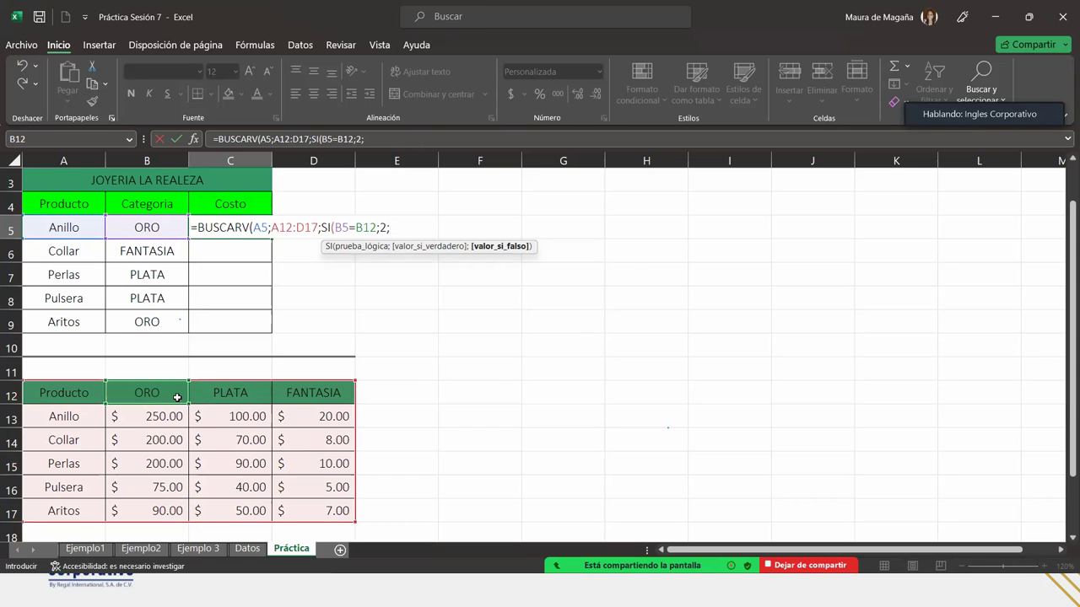
{"action": "type", "text": "SI("}
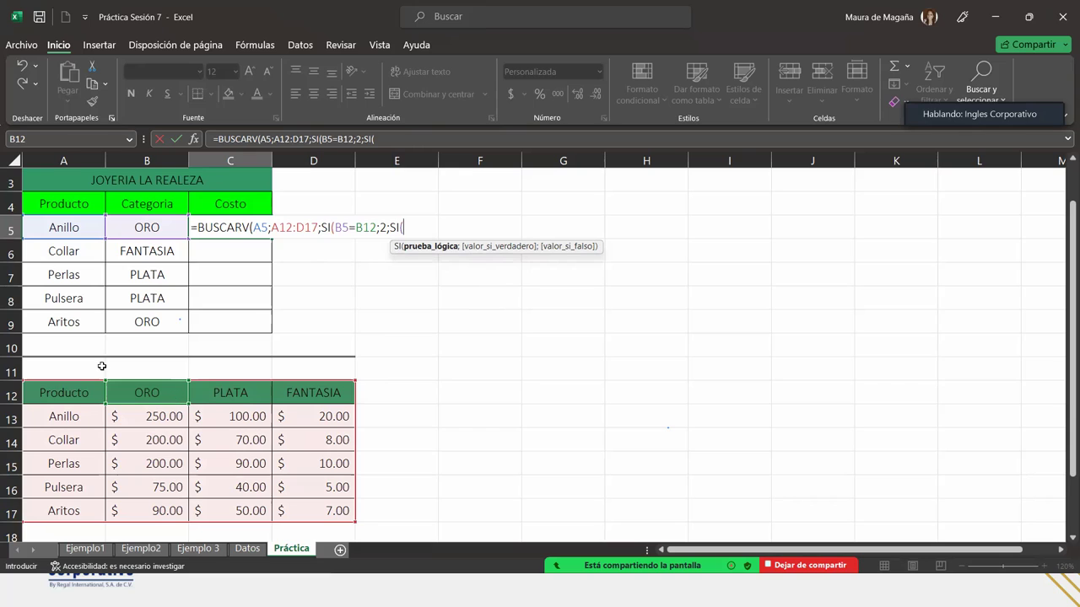
- Complete with SI(B5=C12;3;4) and exact match 0, showing $ 250.00 for Anillo
{"action": "left_click", "coordinate": [150, 225]}
{"action": "type", "text": "="}
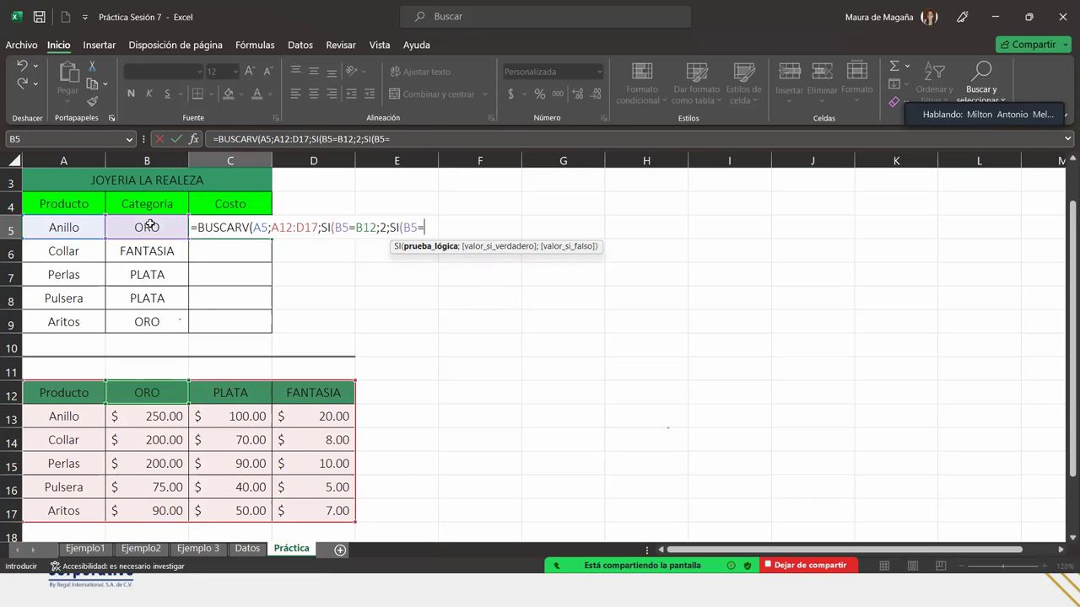
{"action": "left_click", "coordinate": [233, 398]}
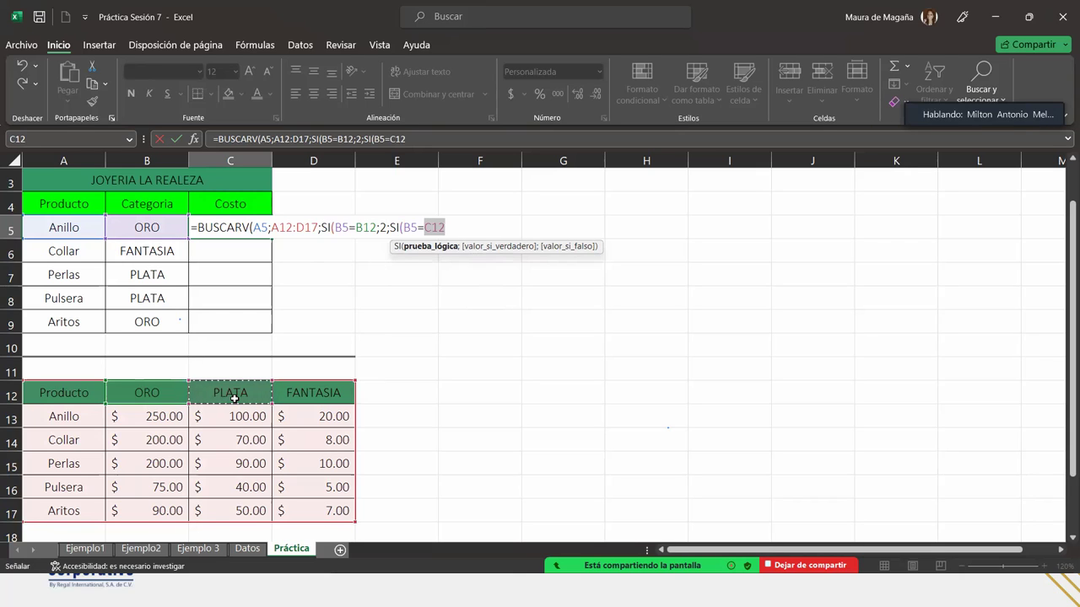
{"action": "type", "text": ";"}
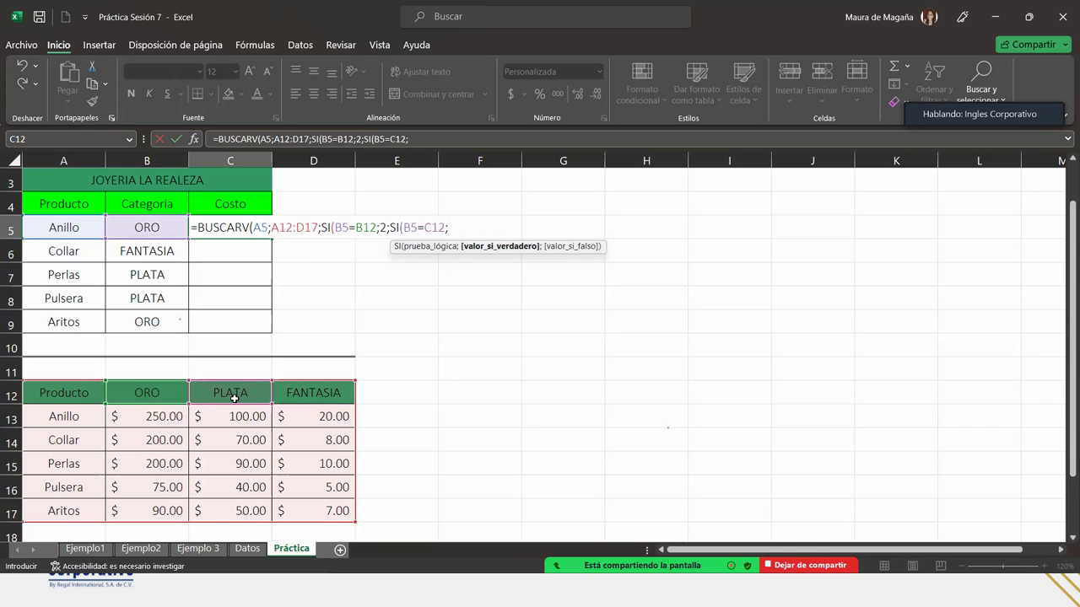
{"action": "type", "text": "3"}
{"action": "type", "text": ";"}
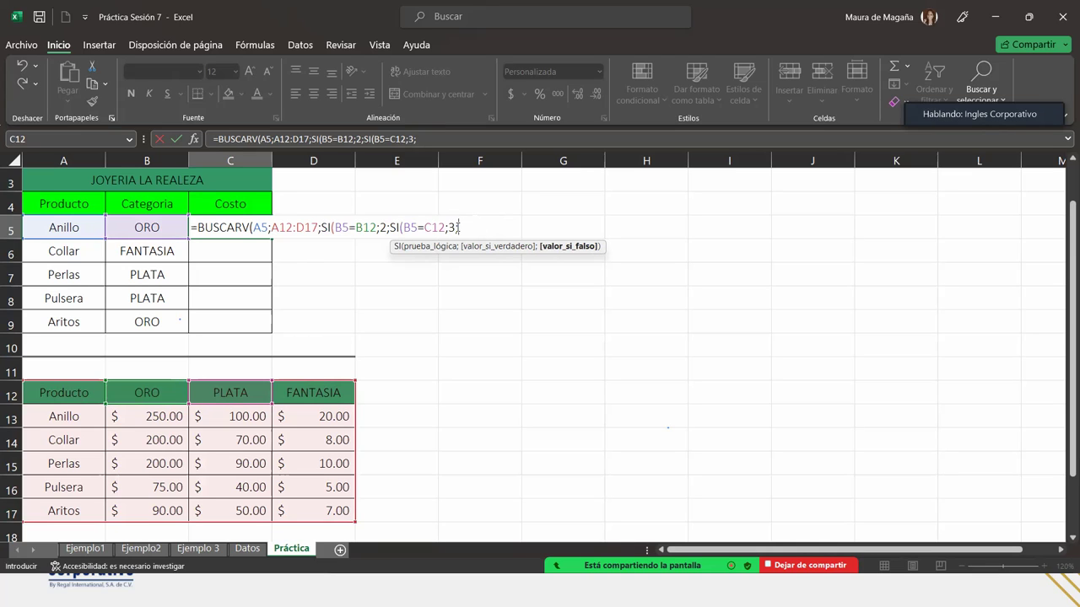
{"action": "type", "text": "4"}
{"action": "type", "text": ")"}
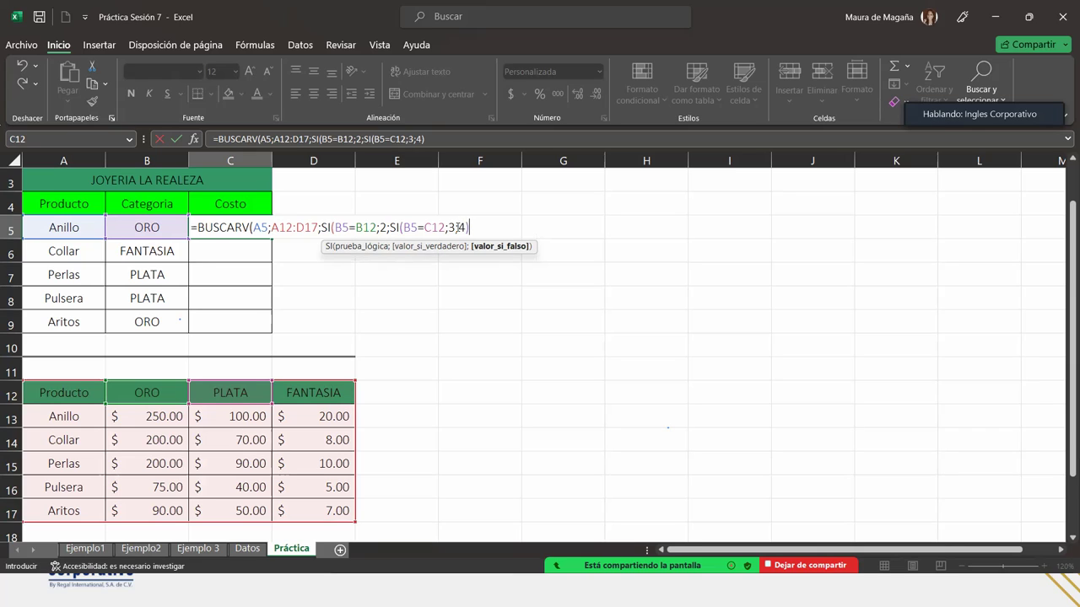
{"action": "type", "text": ")"}
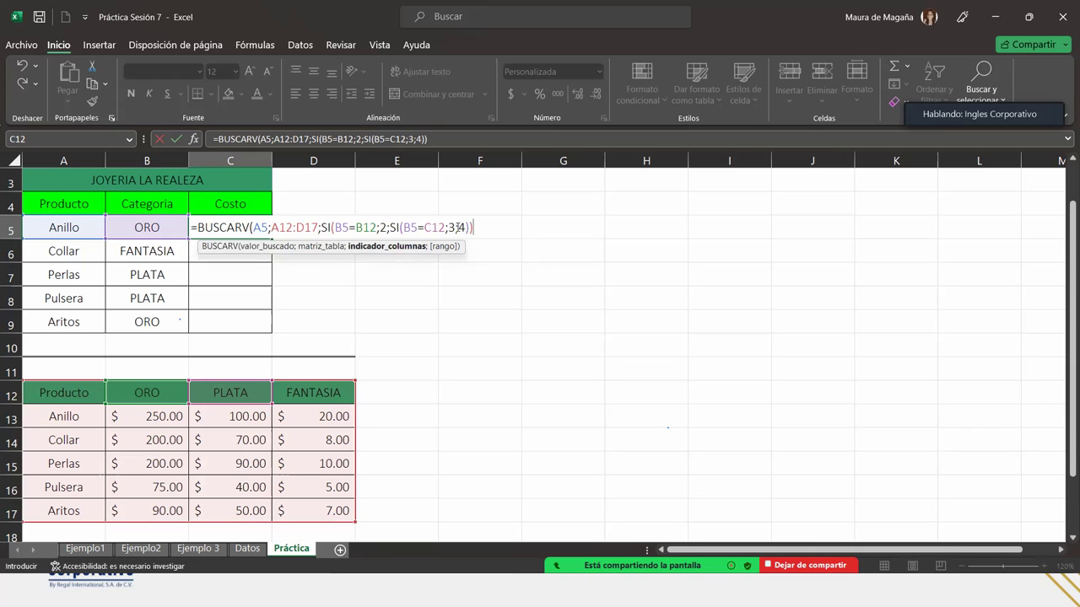
{"action": "type", "text": ";"}
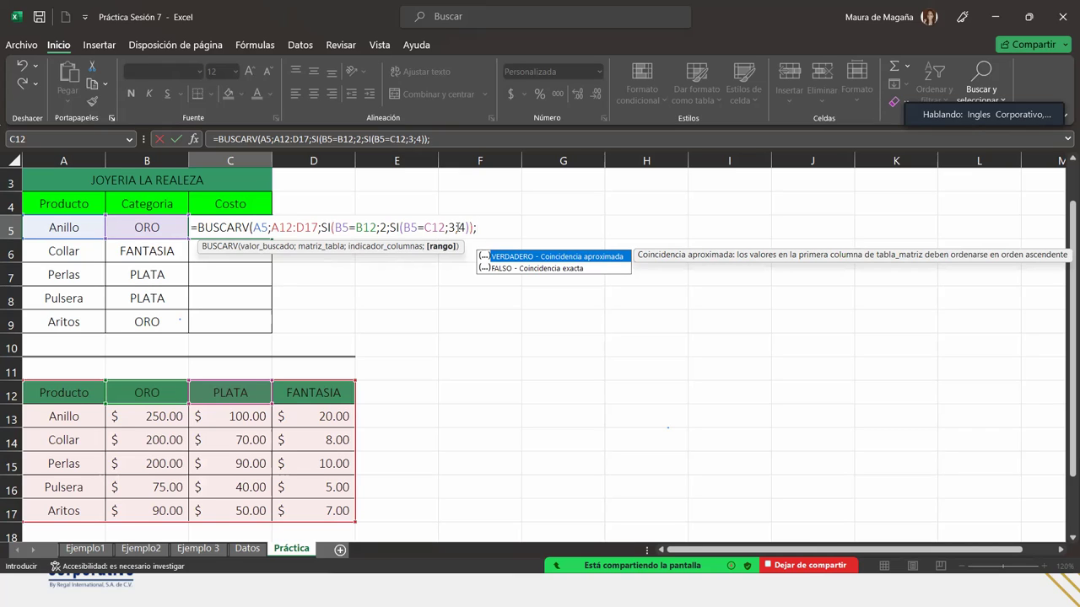
{"action": "type", "text": "0"}
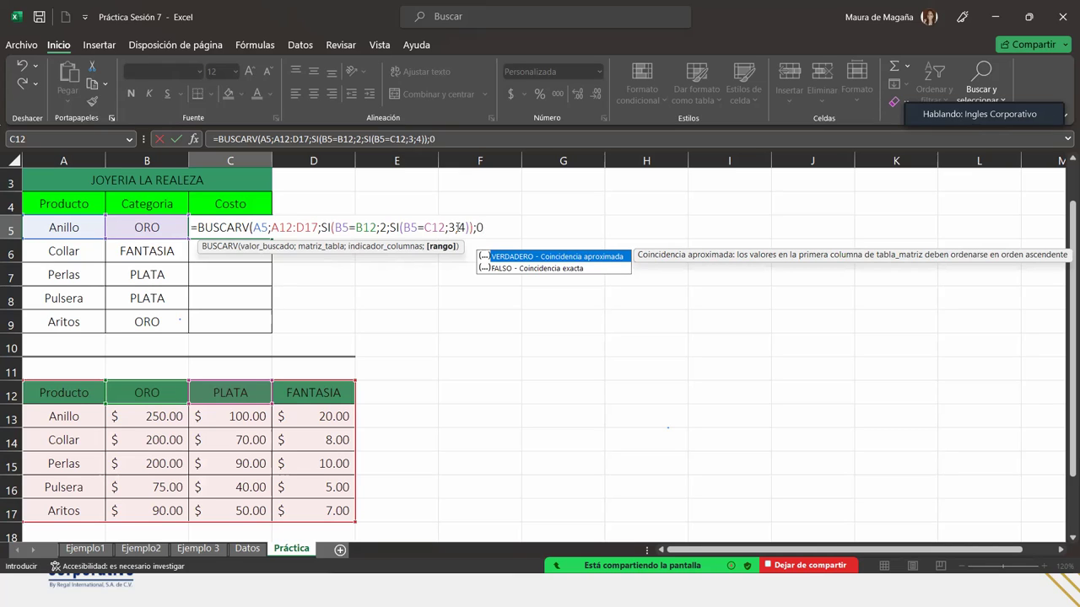
{"action": "type", "text": ")"}
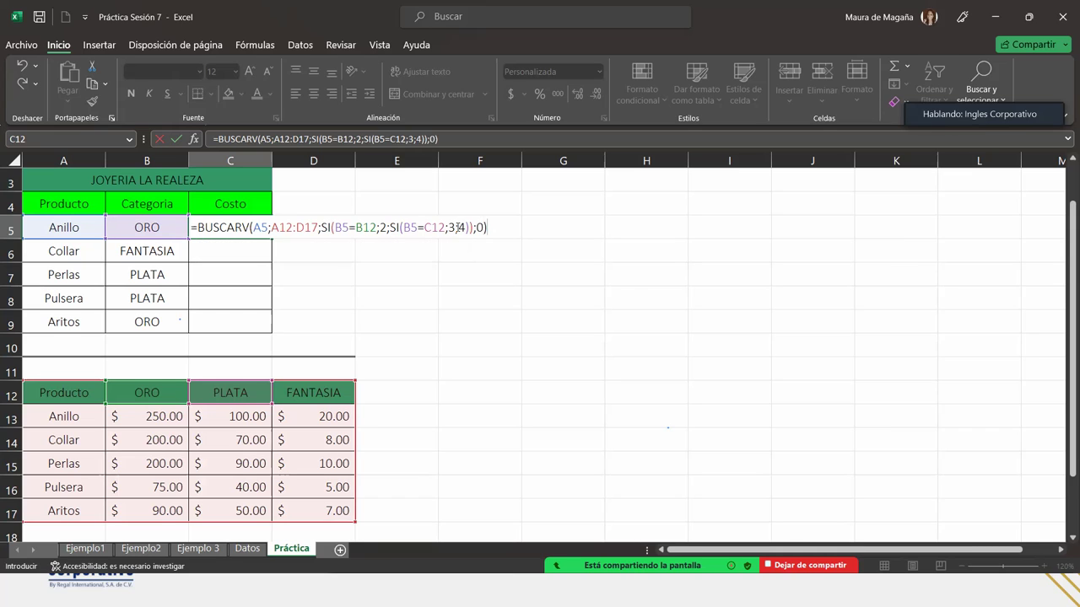
{"action": "key", "text": "Return"}
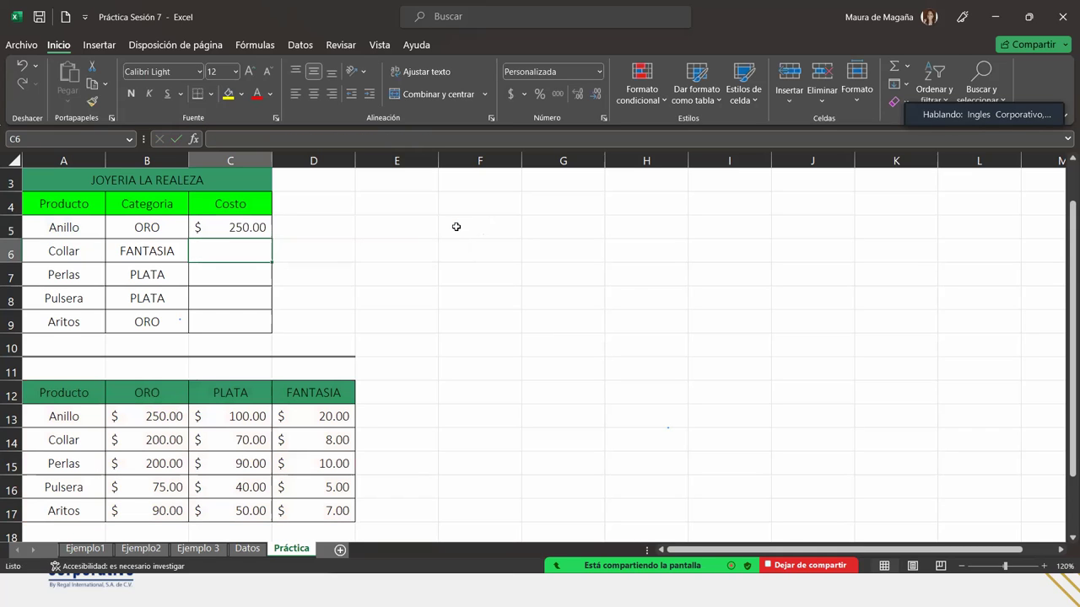
{"action": "double_click", "coordinate": [224, 225]}
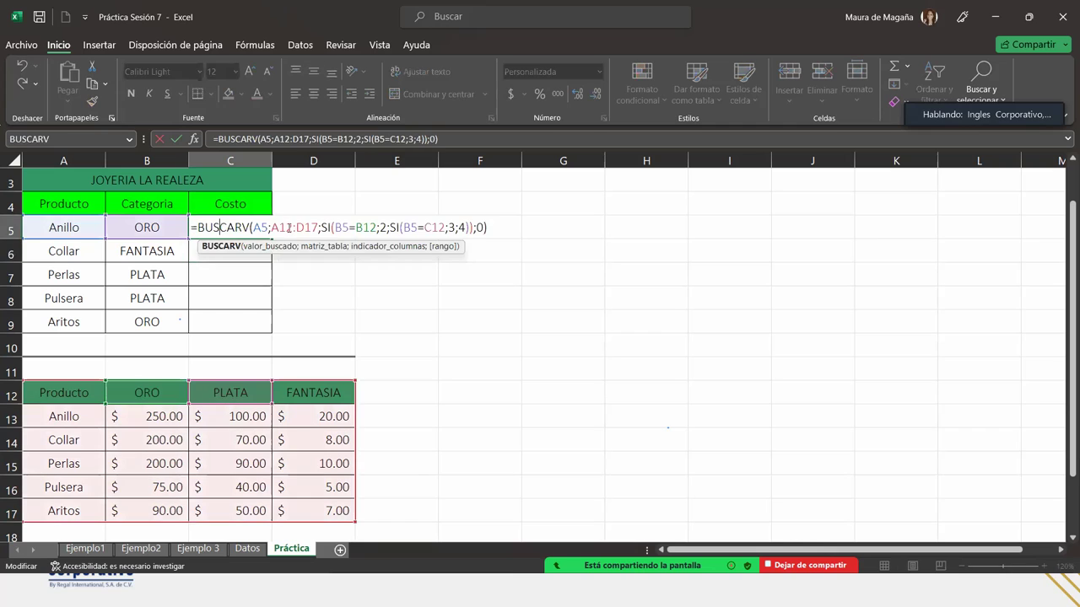
{"action": "key", "text": "End"}
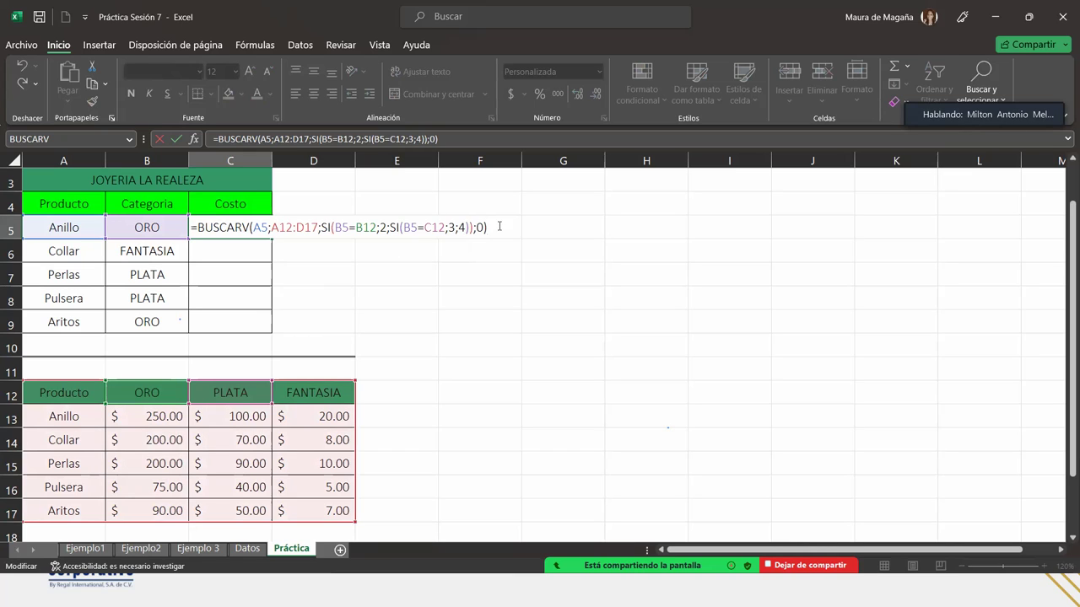
{"action": "key", "text": "Return"}
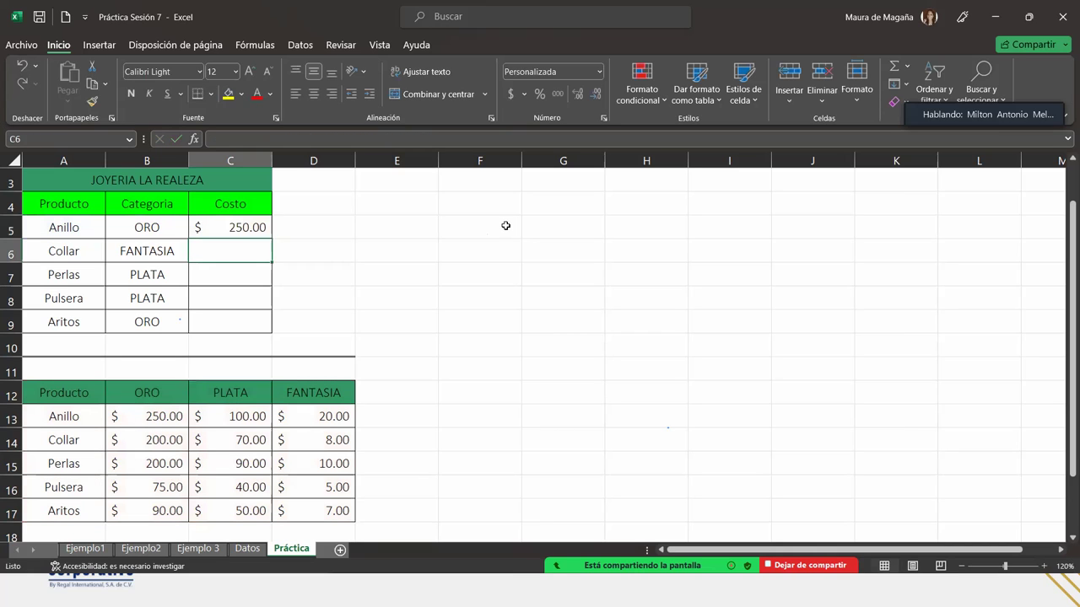
{"action": "left_click", "coordinate": [265, 216]}
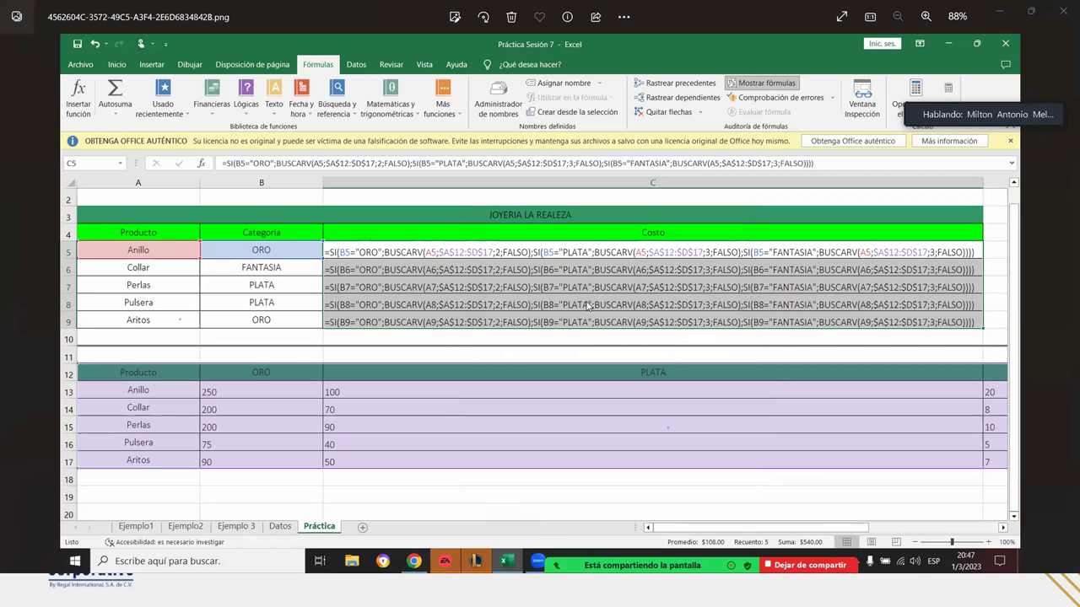
{"action": "key", "text": "alt+Tab"}
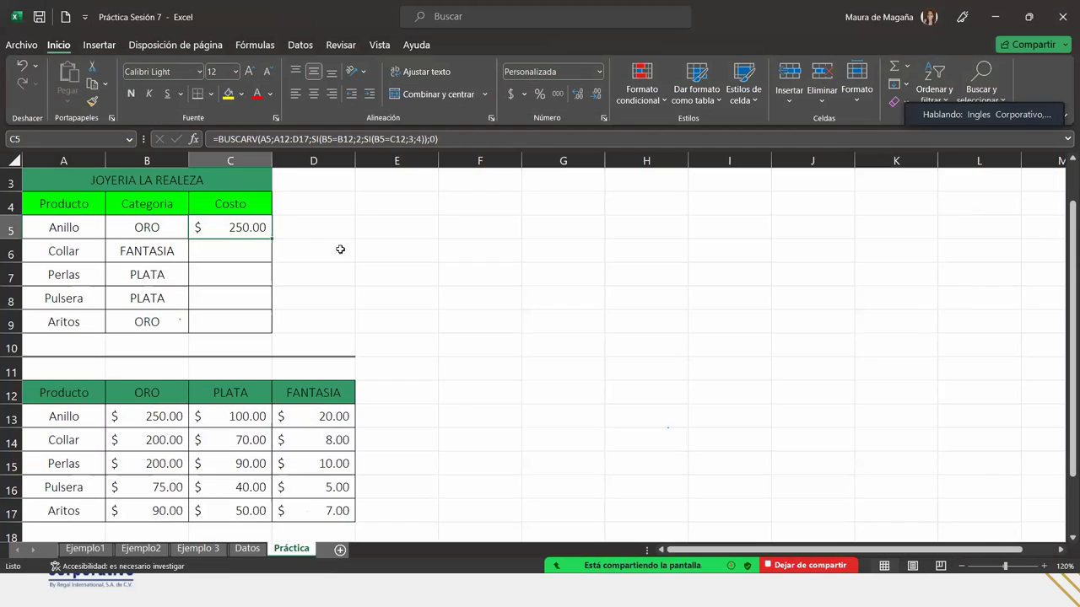
{"action": "left_click", "coordinate": [251, 251]}
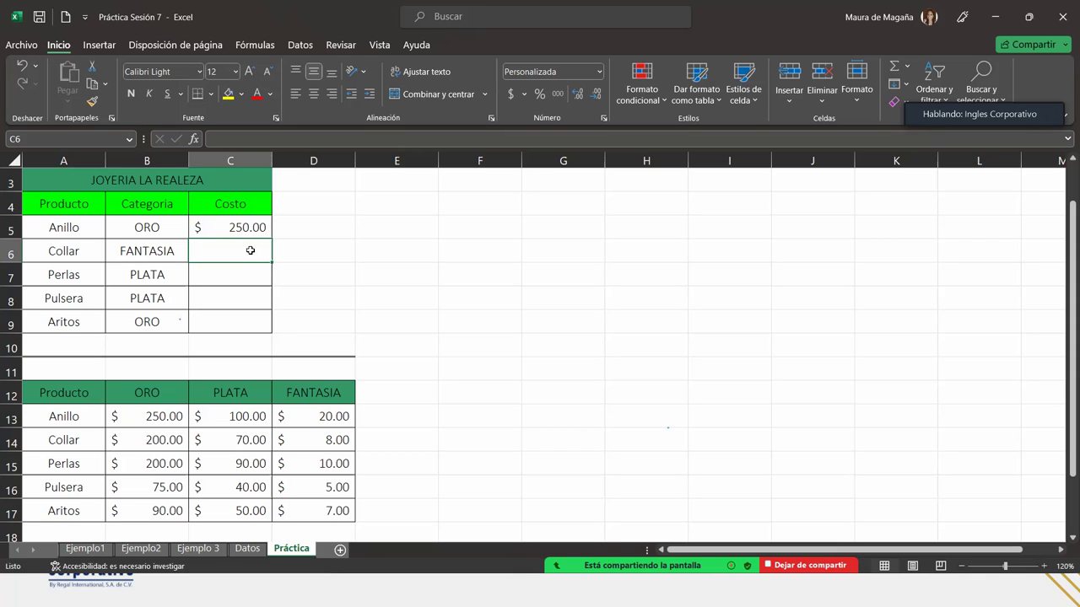
{"action": "type", "text": "=buscar"}
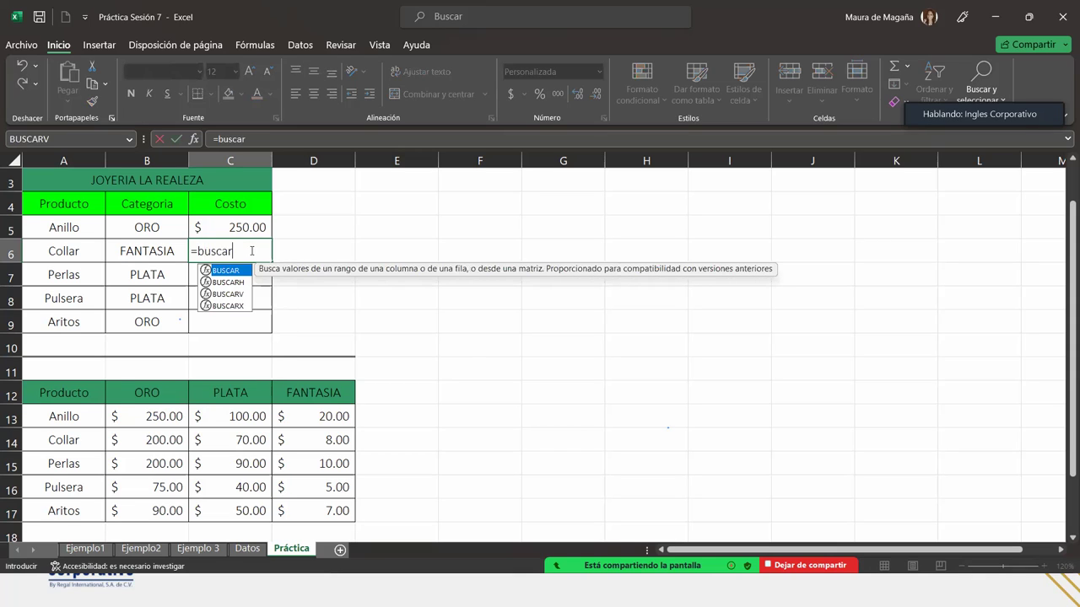
{"action": "type", "text": "v"}
{"action": "key", "text": "Tab"}
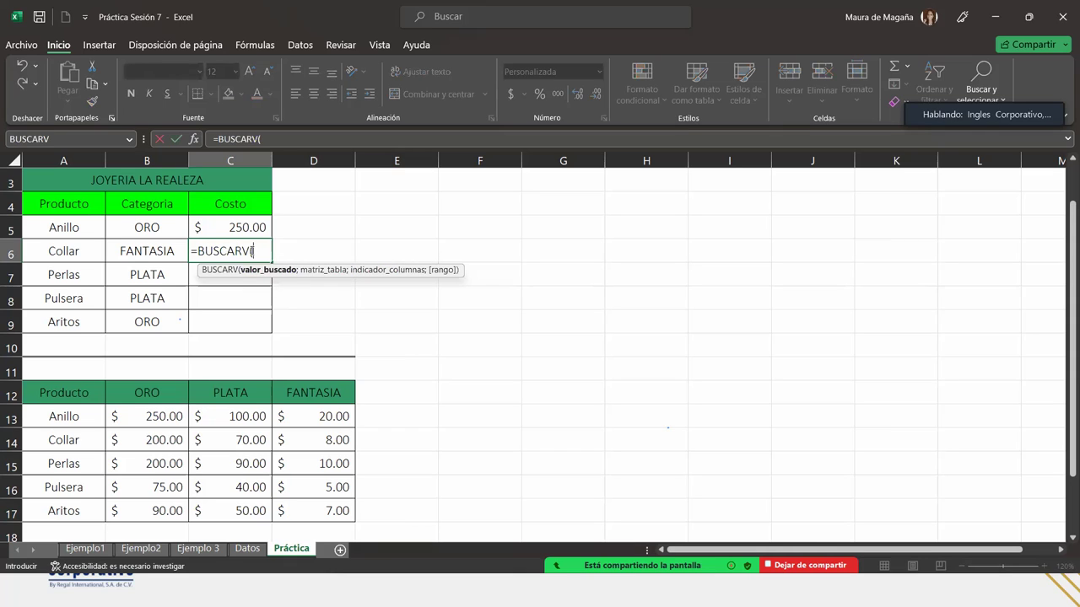
{"action": "left_click", "coordinate": [69, 248]}
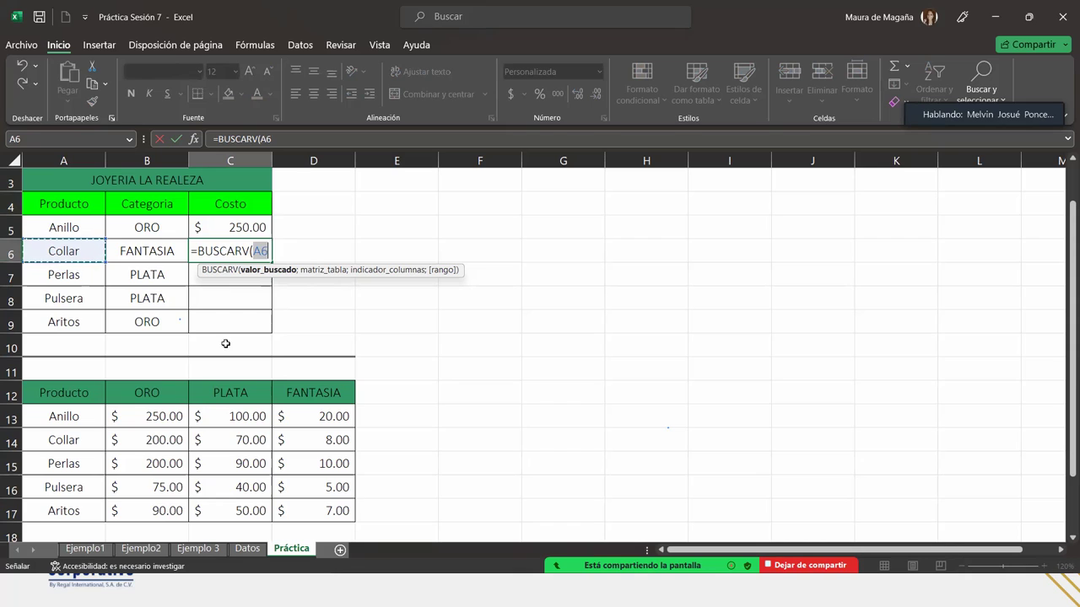
{"action": "key", "text": "Escape"}
{"action": "left_click", "coordinate": [235, 229]}
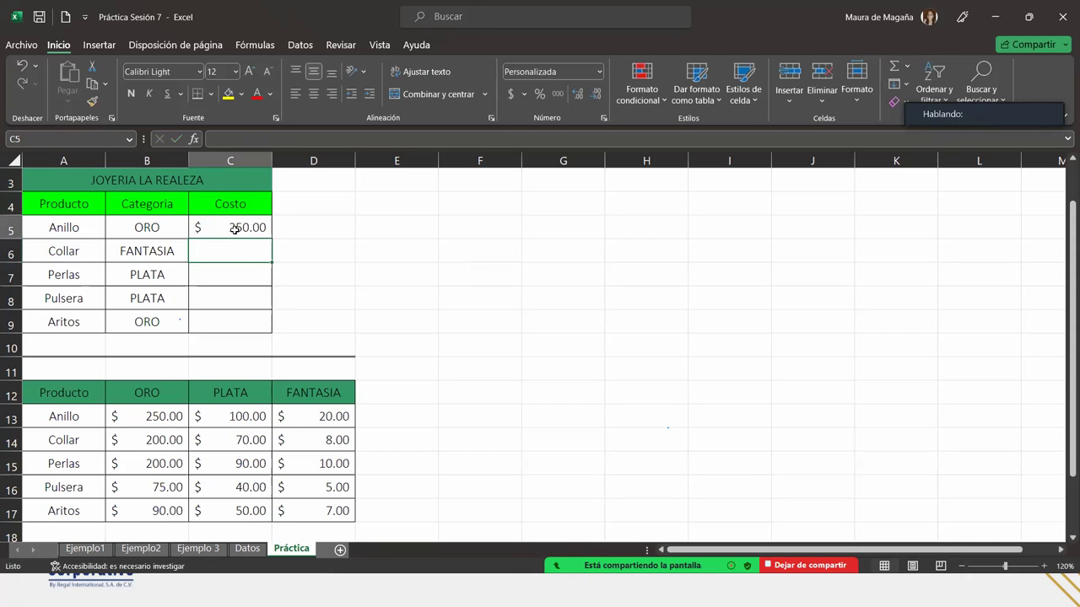
- Clear C5 and restart its formula with =BUSCARV(
{"action": "key", "text": "Delete"}
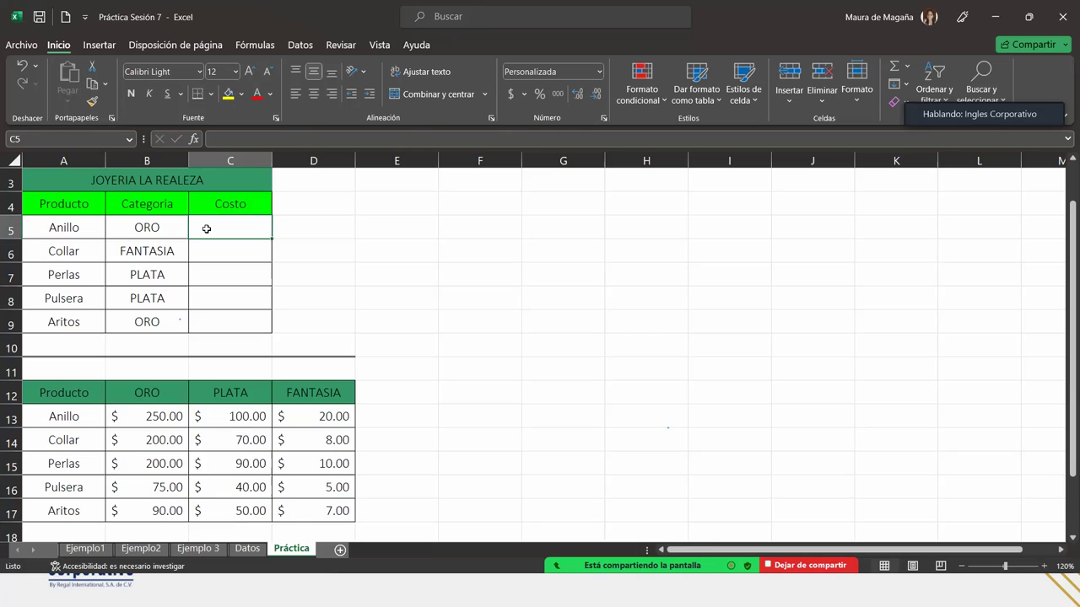
{"action": "type", "text": "="}
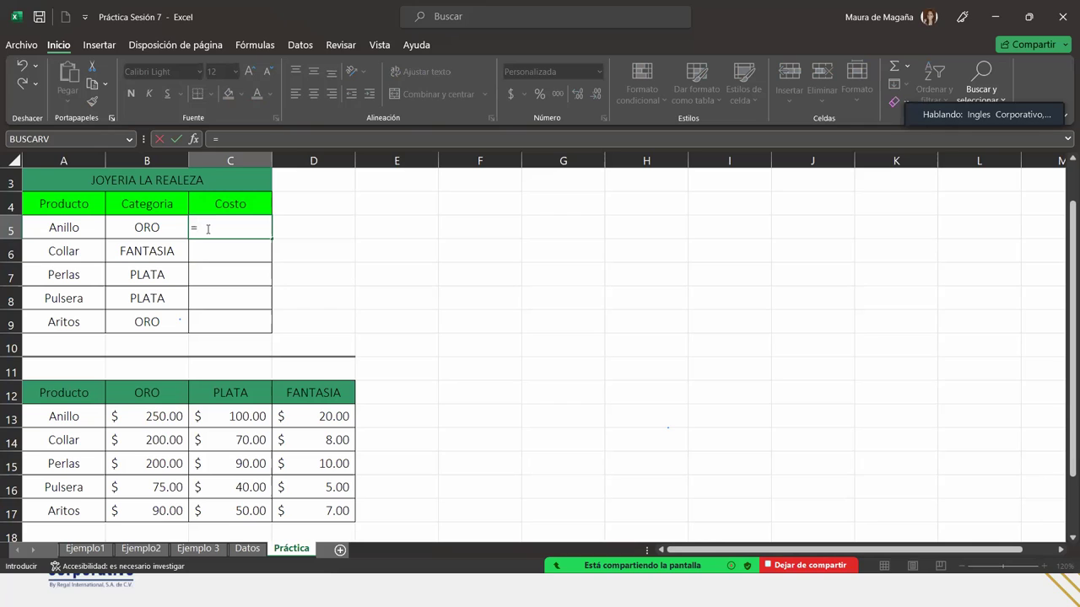
{"action": "type", "text": "buscar"}
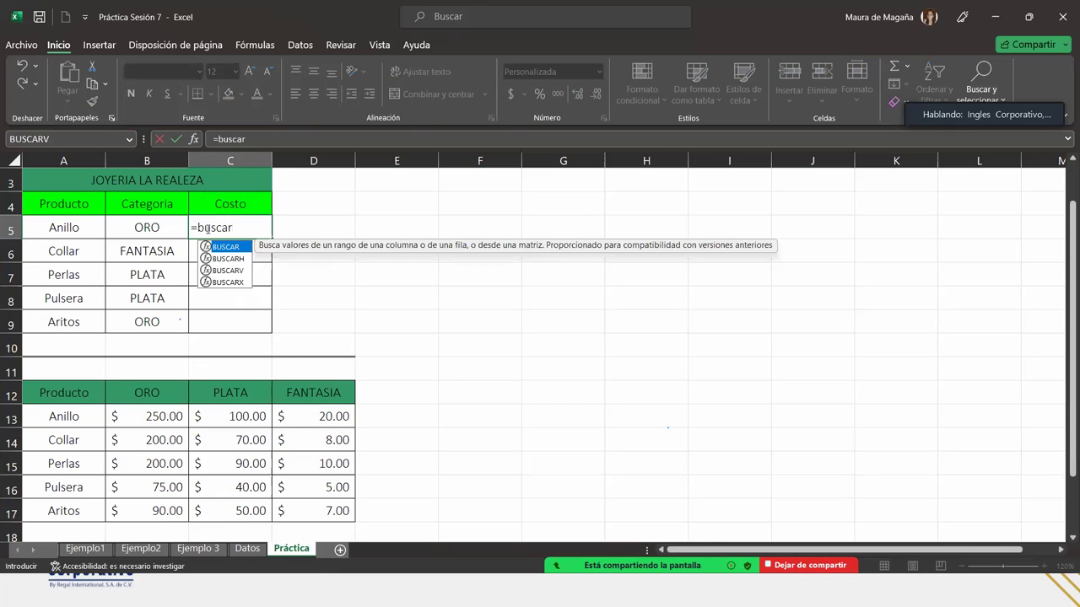
{"action": "key", "text": "Down"}
{"action": "key", "text": "Down"}
{"action": "key", "text": "Tab"}
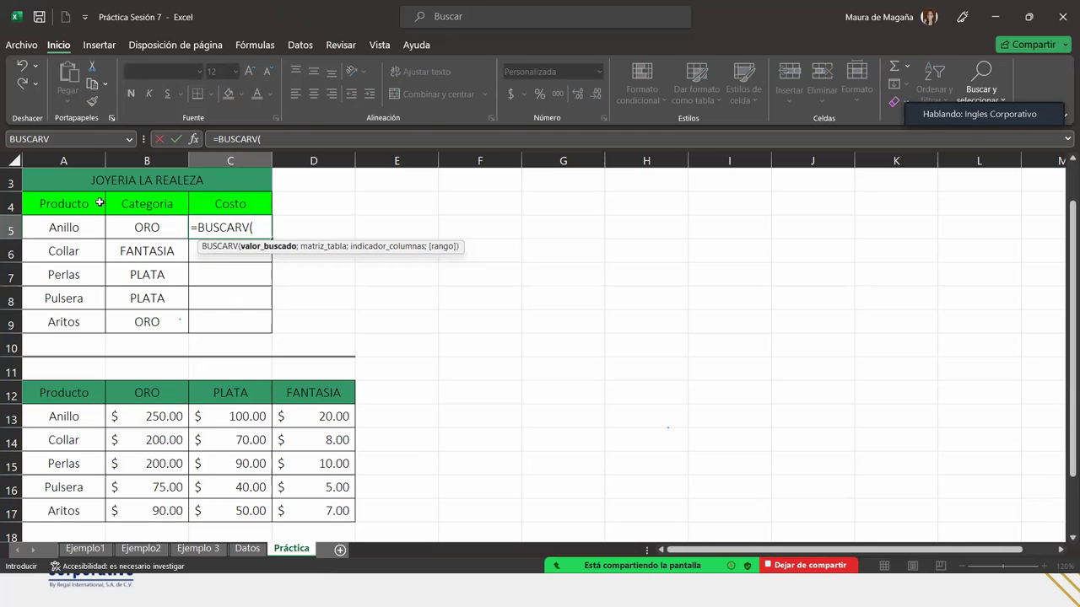
- Enter A5 as lookup value and the absolute table range $A$12:$D$17
{"action": "left_click", "coordinate": [47, 223]}
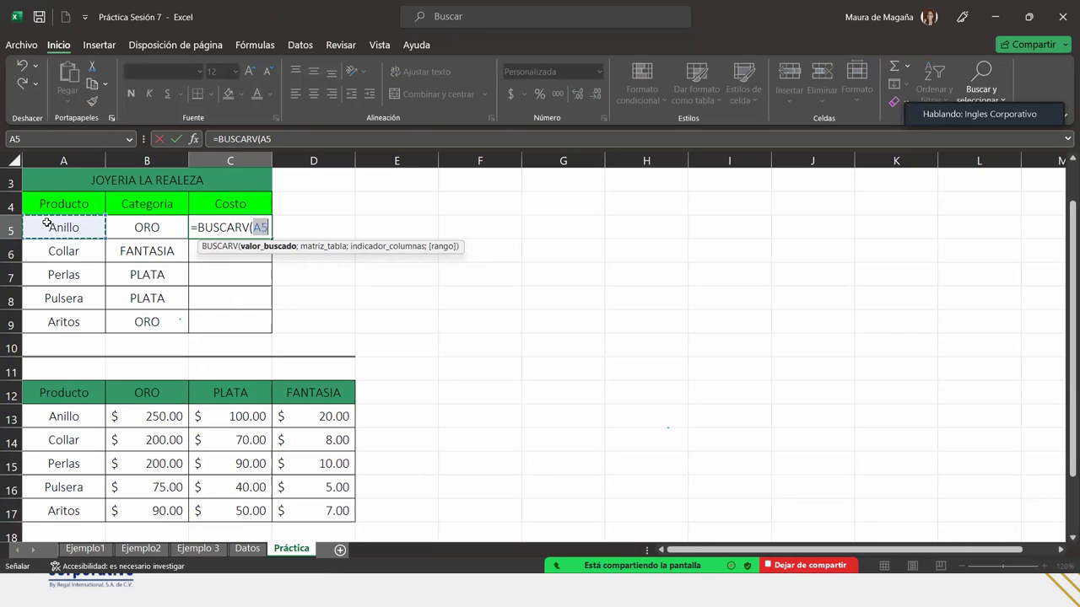
{"action": "type", "text": ";"}
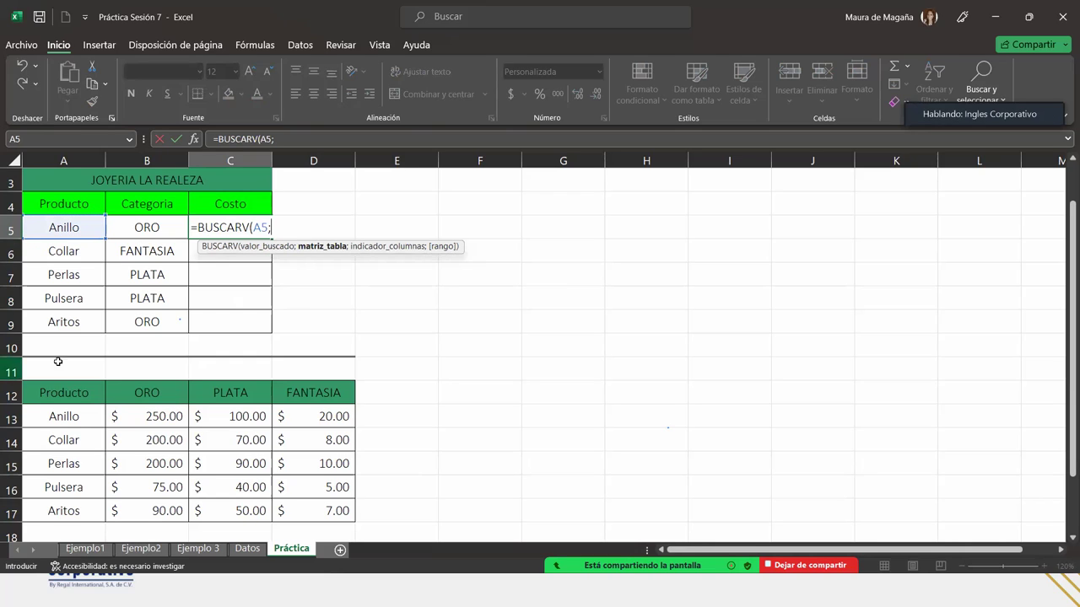
{"action": "left_click", "coordinate": [89, 392]}
{"action": "key", "text": "ctrl+shift+Down"}
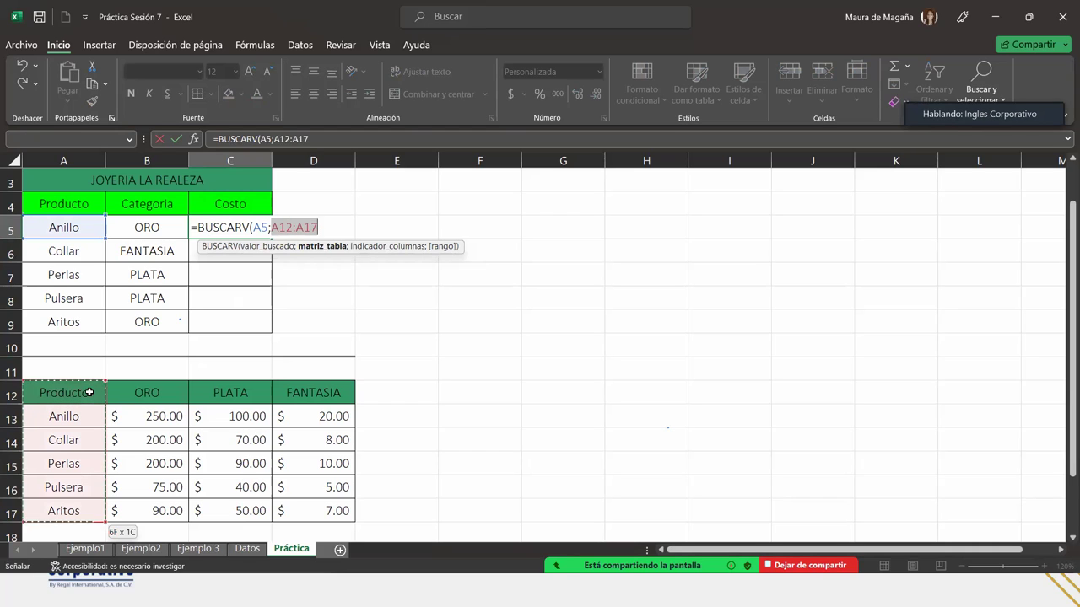
{"action": "key", "text": "ctrl+shift+Right"}
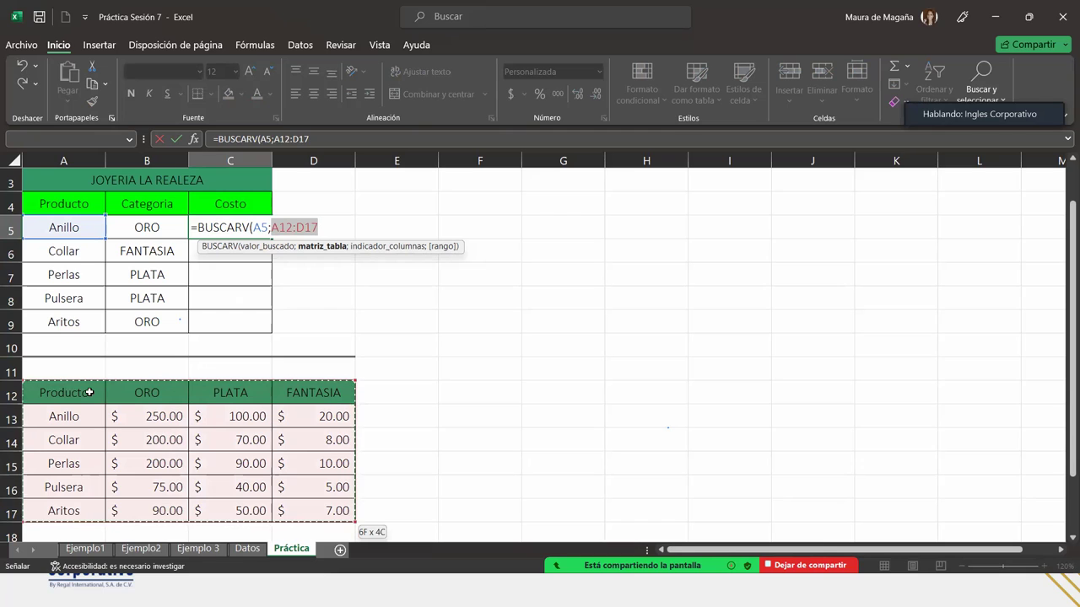
{"action": "key", "text": "F4"}
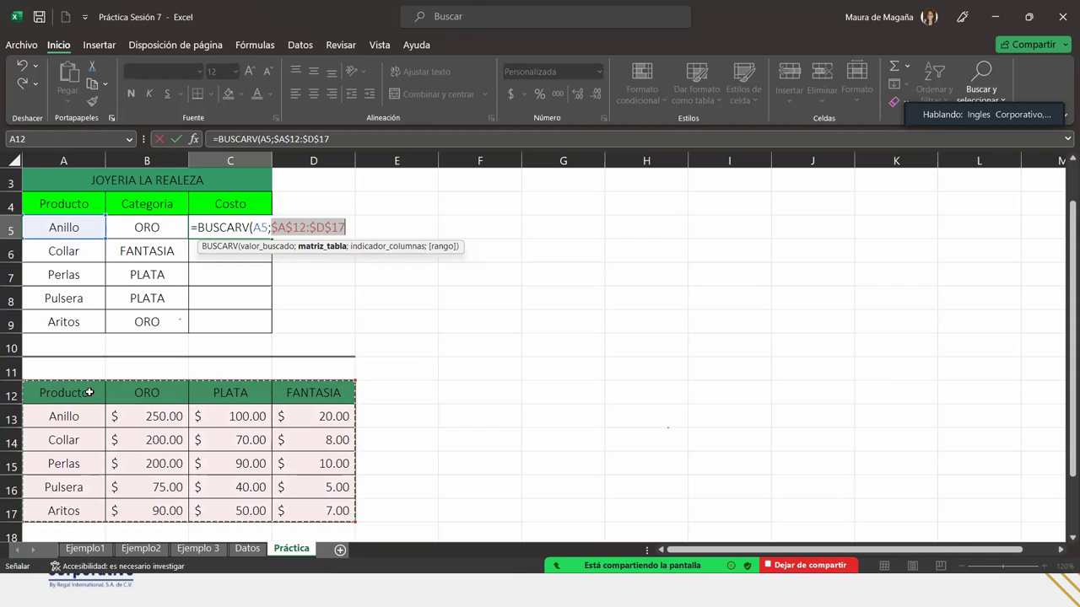
{"action": "type", "text": ";"}
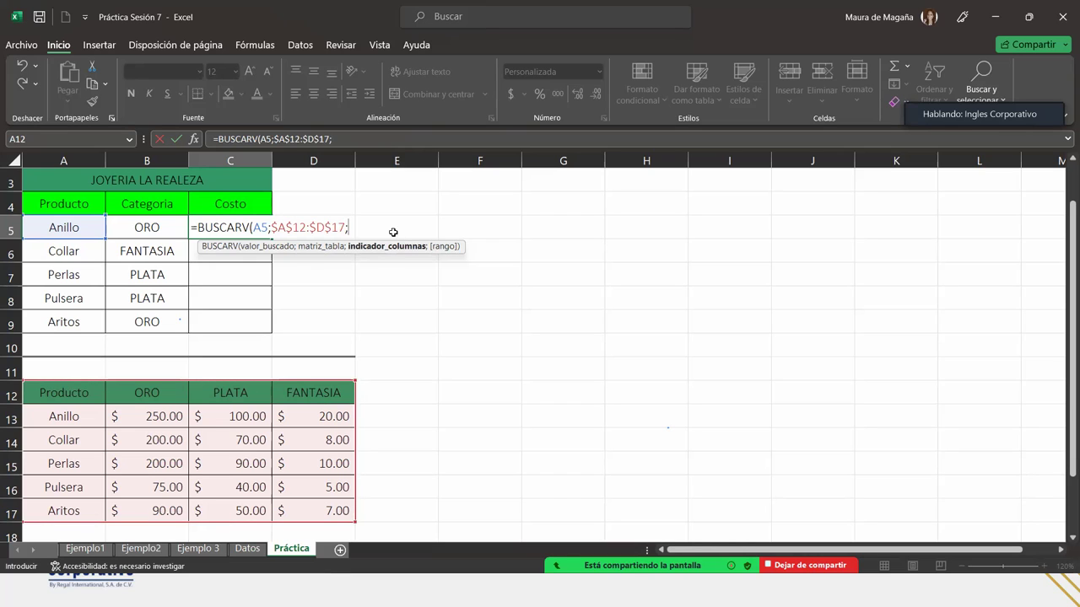
- Add the first SI testing B5=$B$12 (ORO) that returns column 2
{"action": "type", "text": "si"}
{"action": "key", "text": "Tab"}
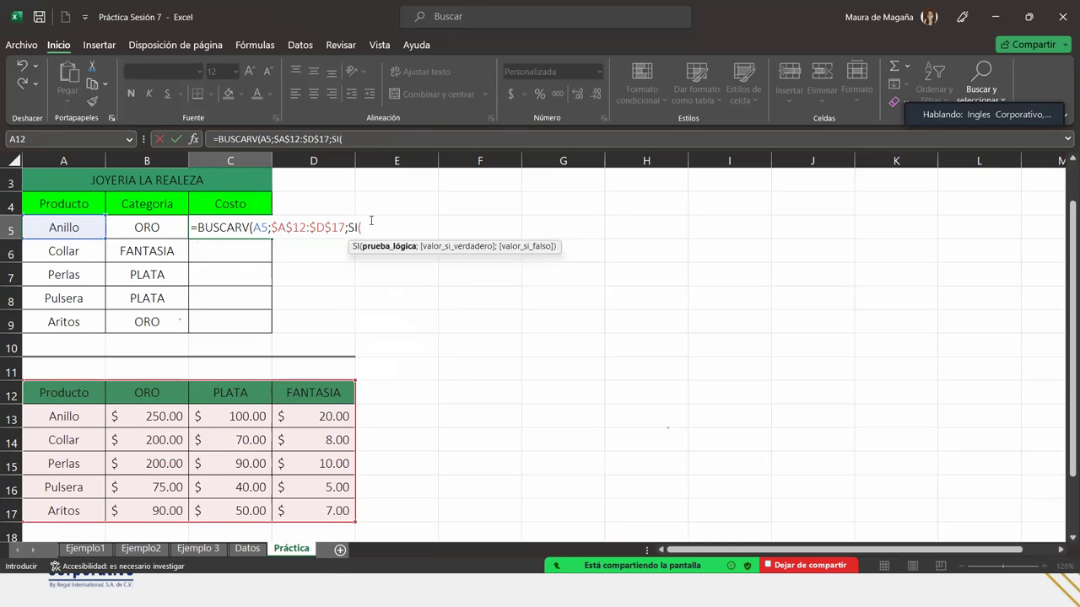
{"action": "left_click", "coordinate": [135, 227]}
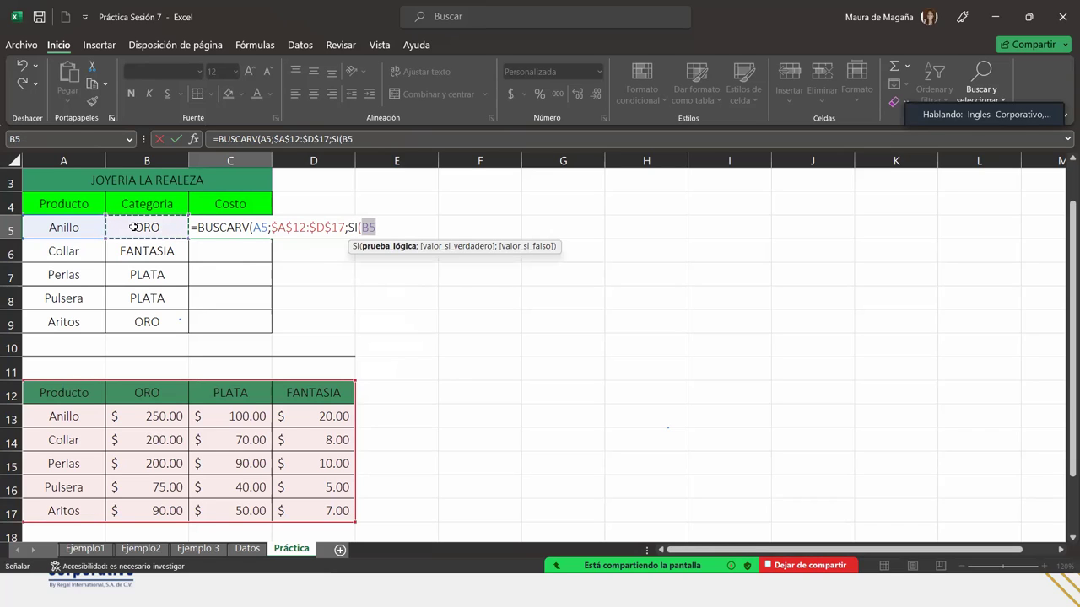
{"action": "type", "text": "="}
{"action": "left_click", "coordinate": [128, 393]}
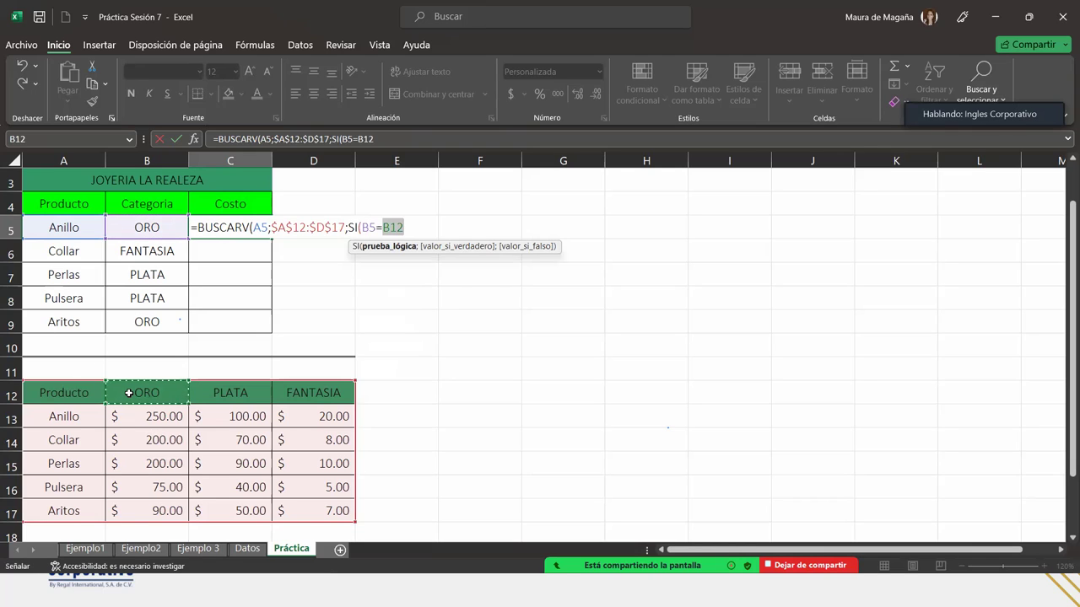
{"action": "key", "text": "F4"}
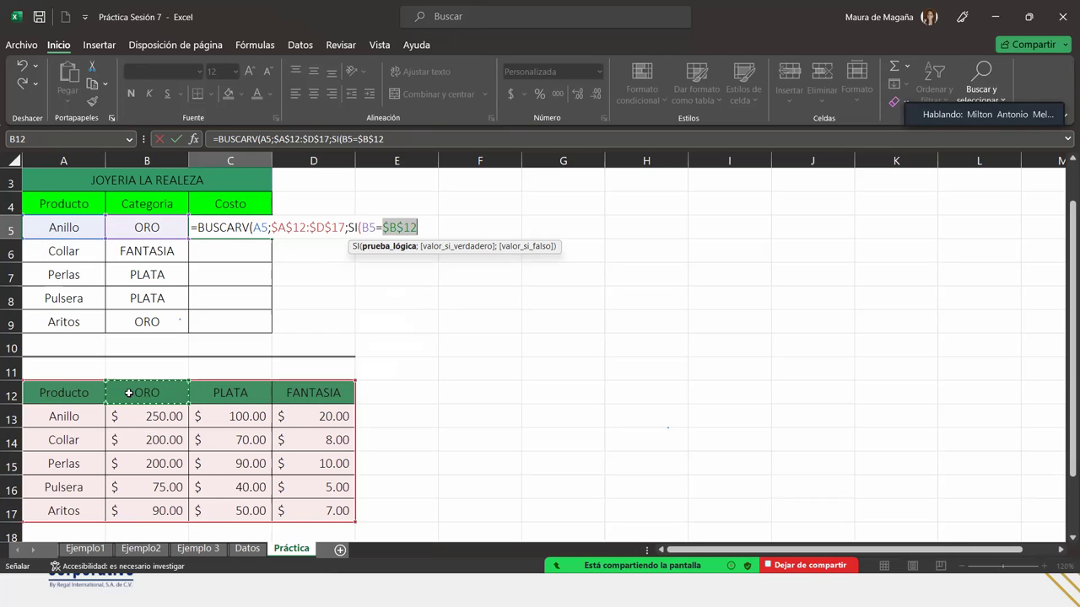
{"action": "type", "text": ";"}
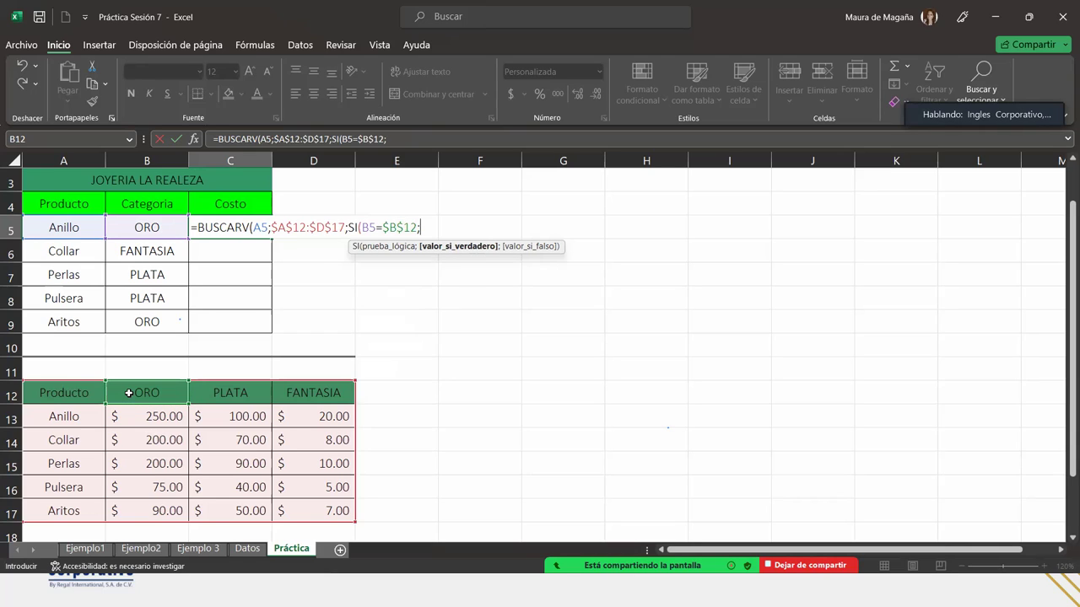
{"action": "type", "text": "2"}
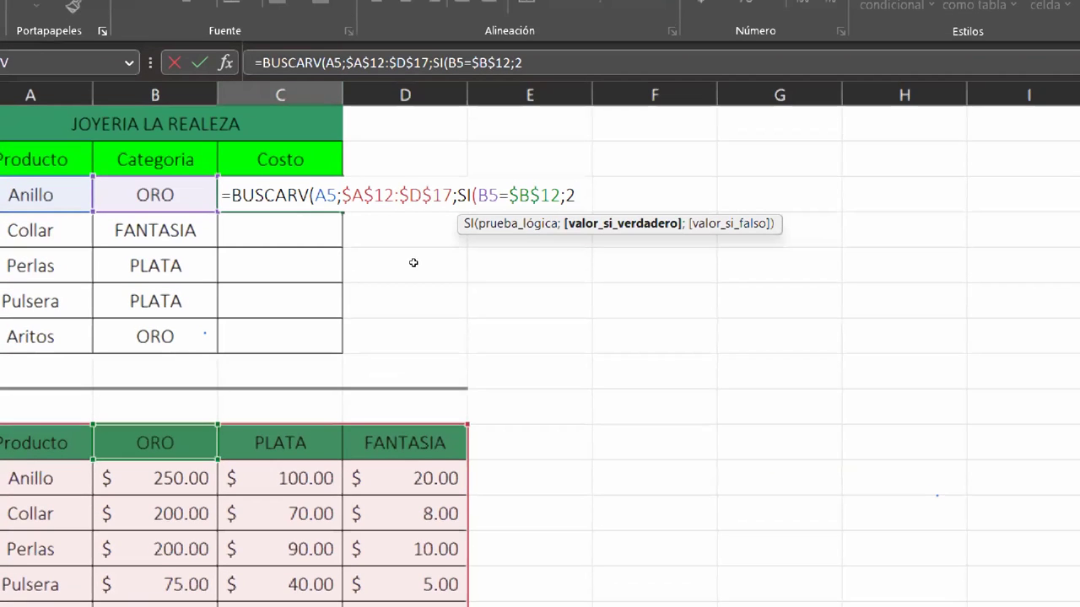
- Nest SI(B5=$C$12;3;4) for PLATA, then close BUSCARV with exact match 0
{"action": "type", "text": ";"}
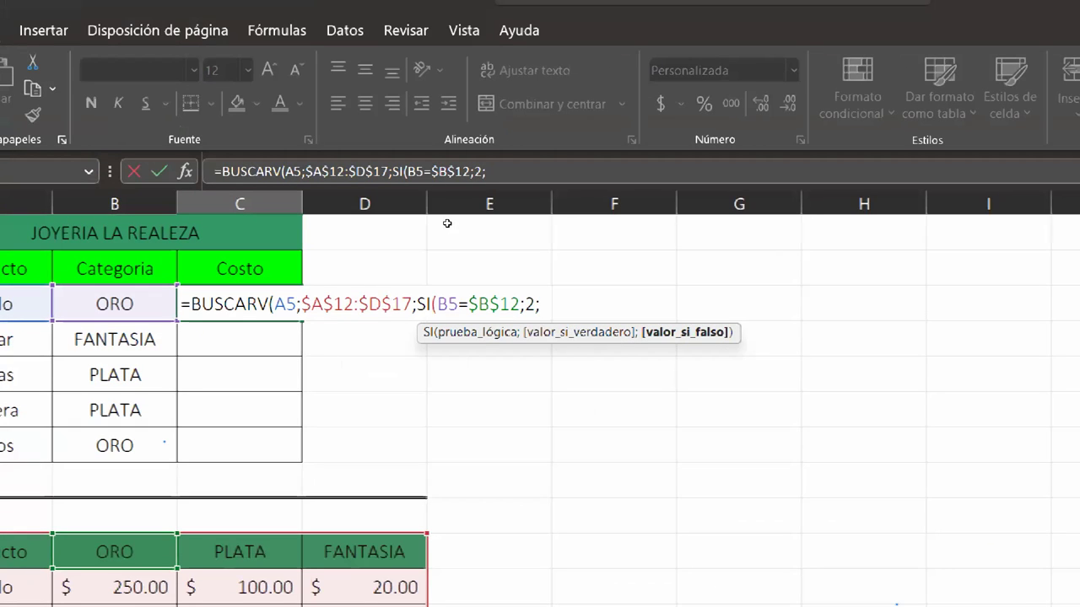
{"action": "type", "text": "si"}
{"action": "key", "text": "Tab"}
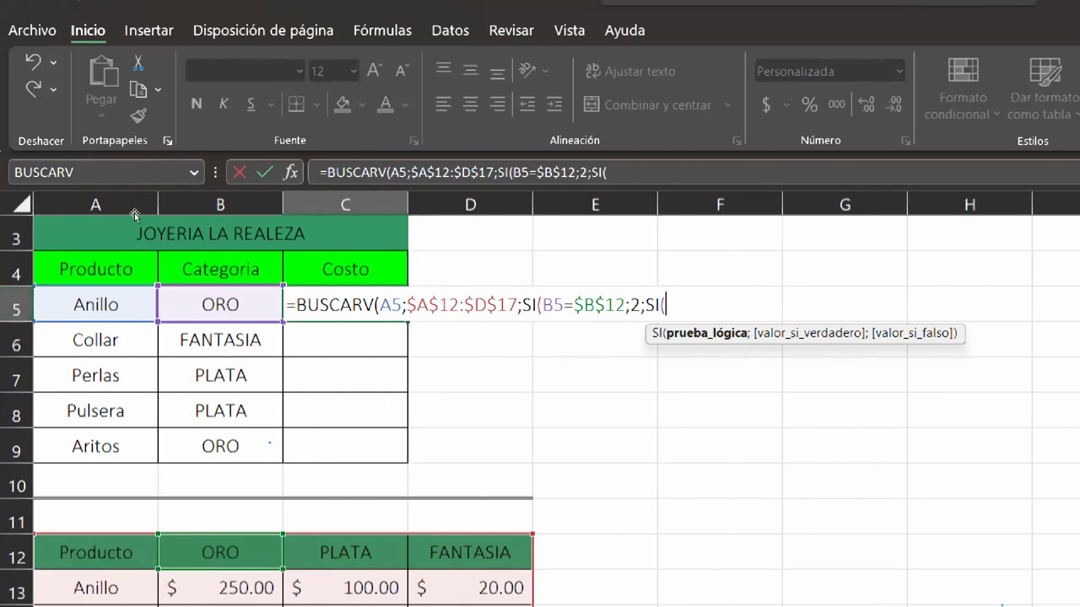
{"action": "key", "text": "Left"}
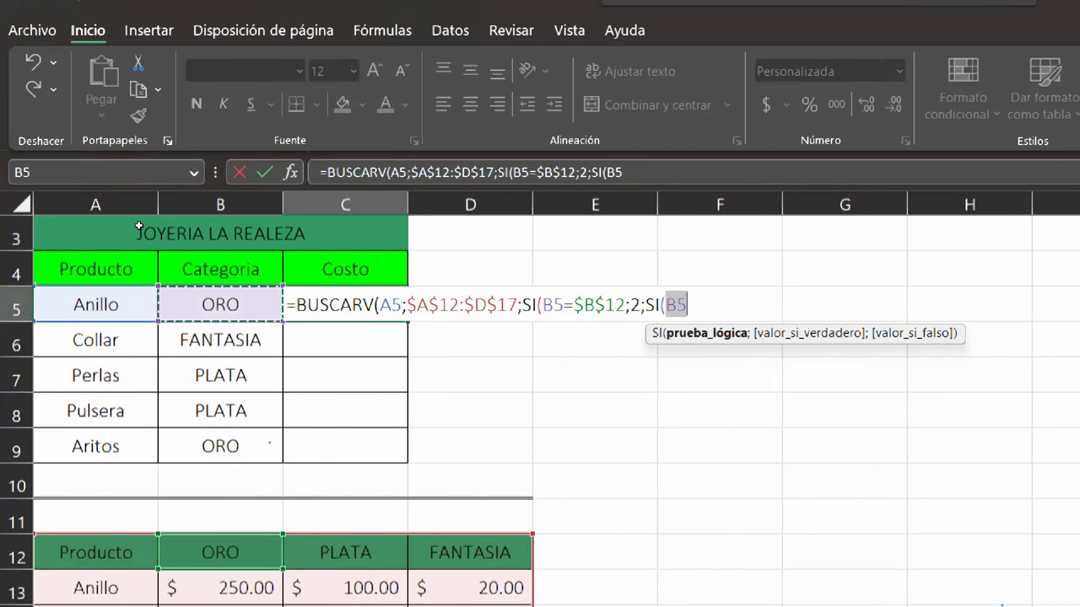
{"action": "type", "text": "="}
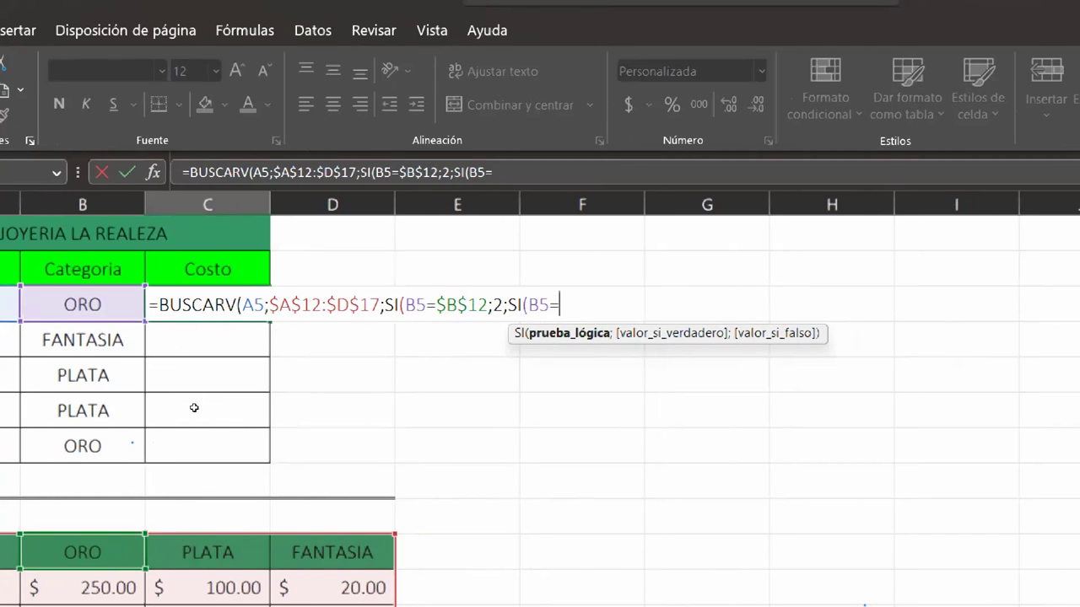
{"action": "key", "text": "Down"}
{"action": "key", "text": "Down"}
{"action": "key", "text": "Down"}
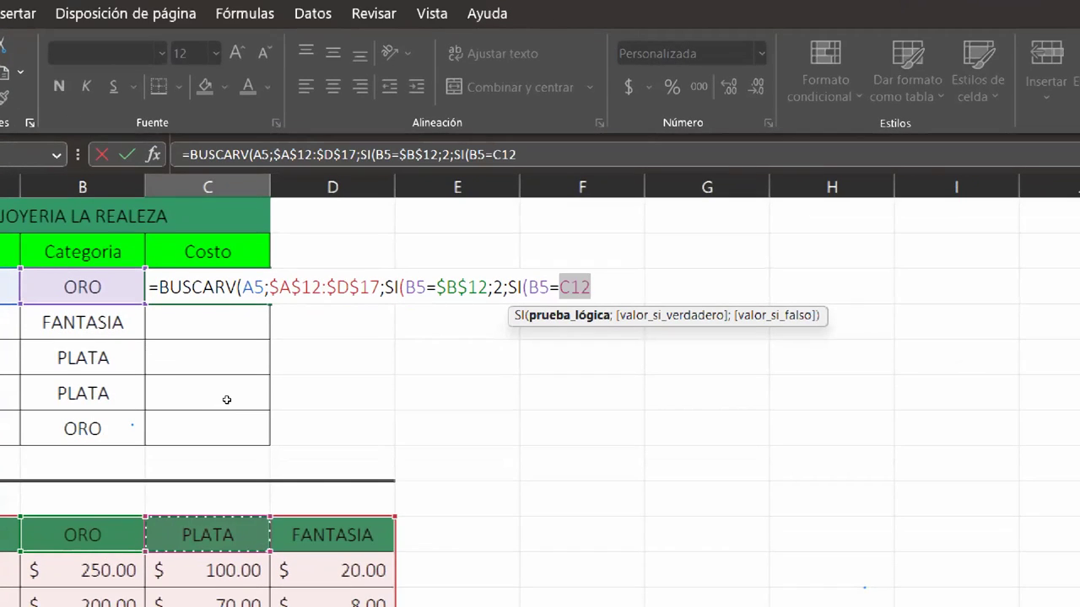
{"action": "key", "text": "F4"}
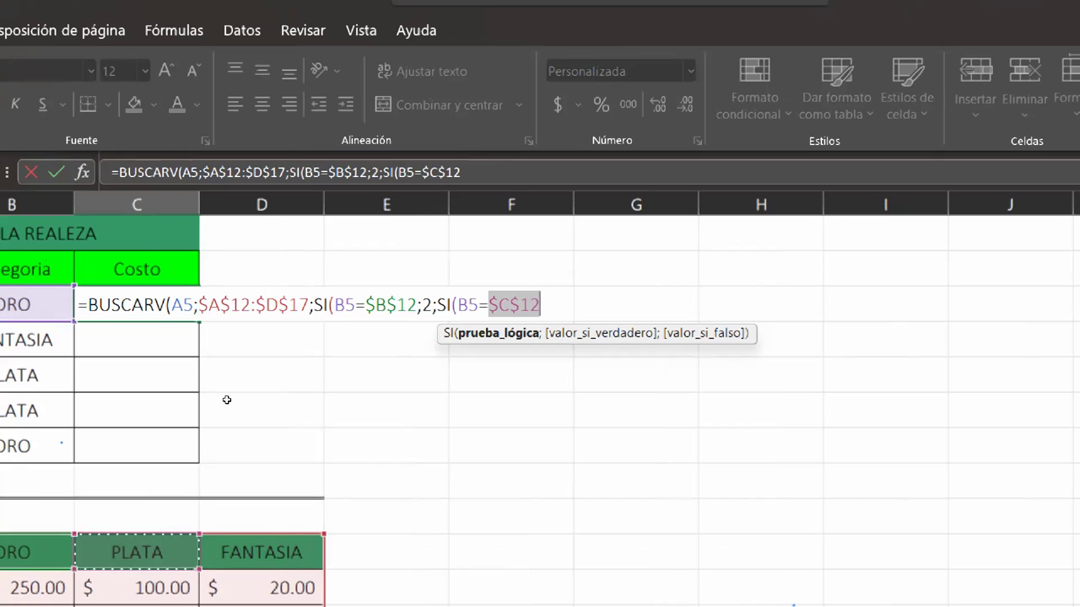
{"action": "type", "text": ";"}
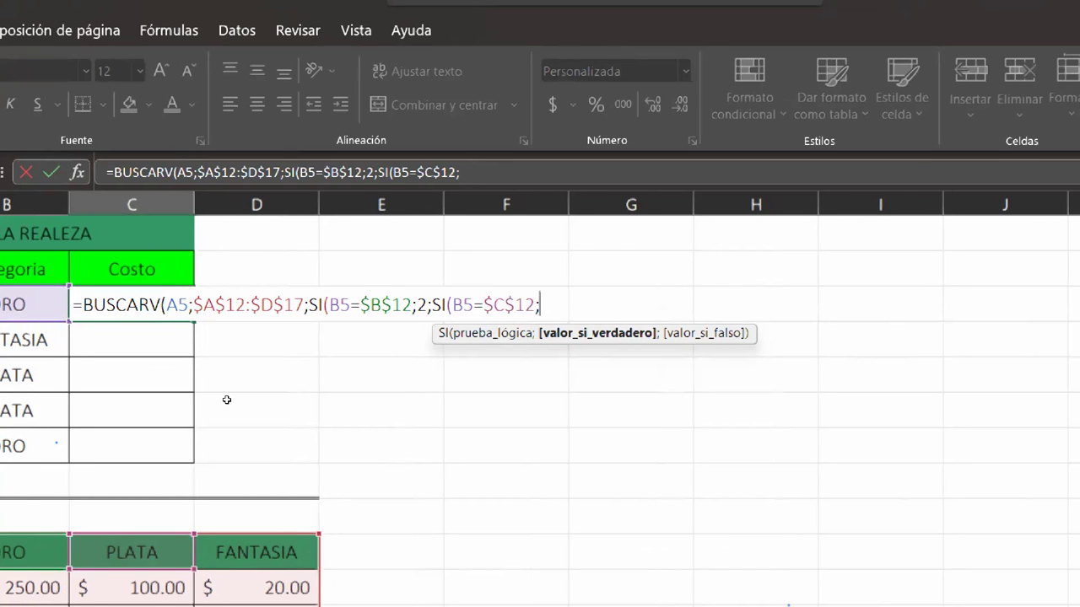
{"action": "type", "text": "3"}
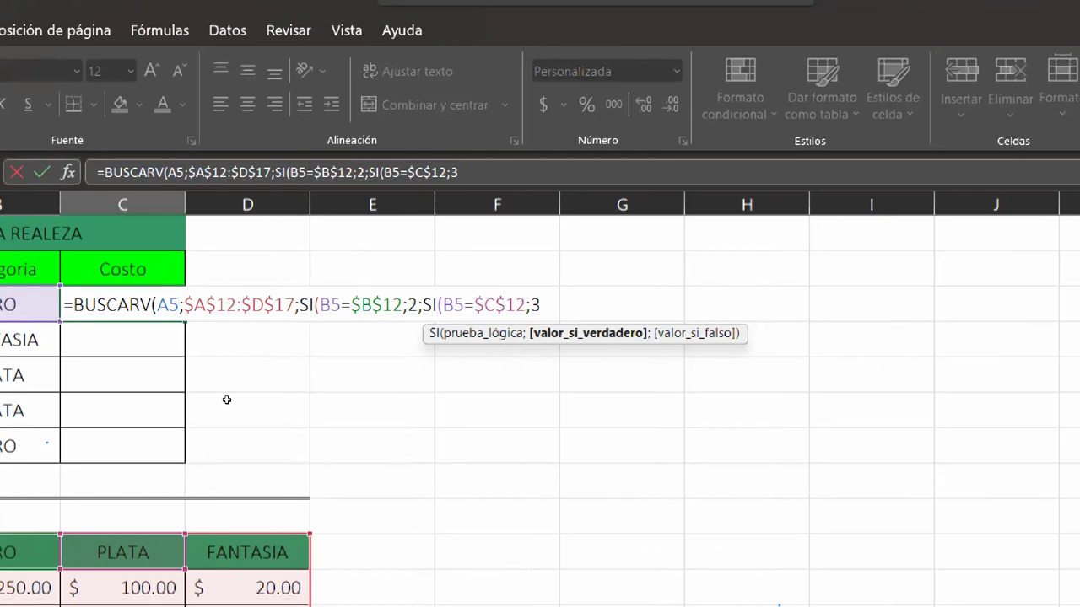
{"action": "type", "text": ";"}
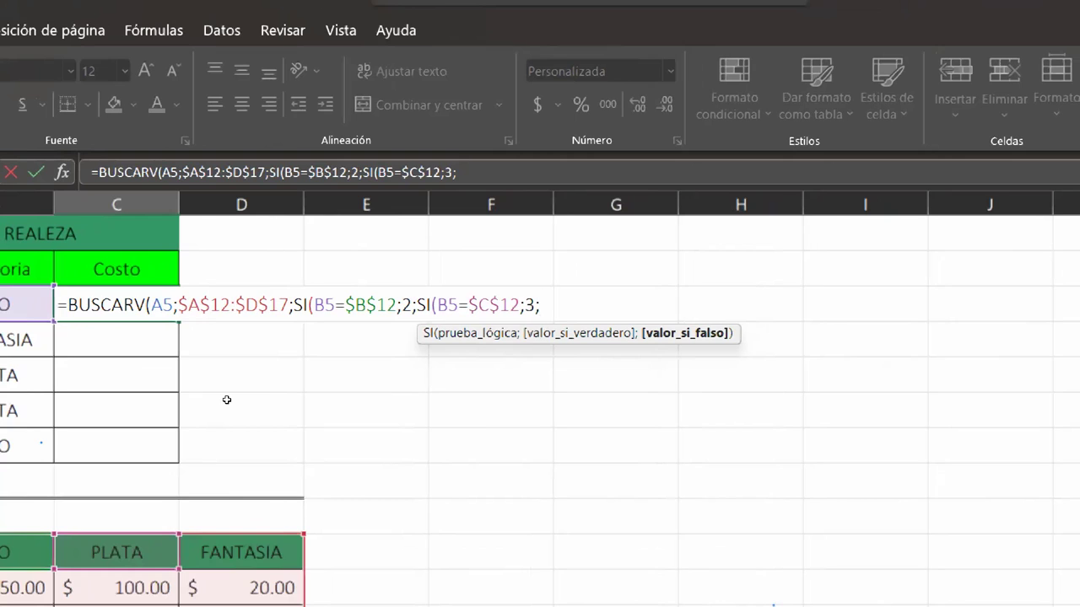
{"action": "type", "text": "4"}
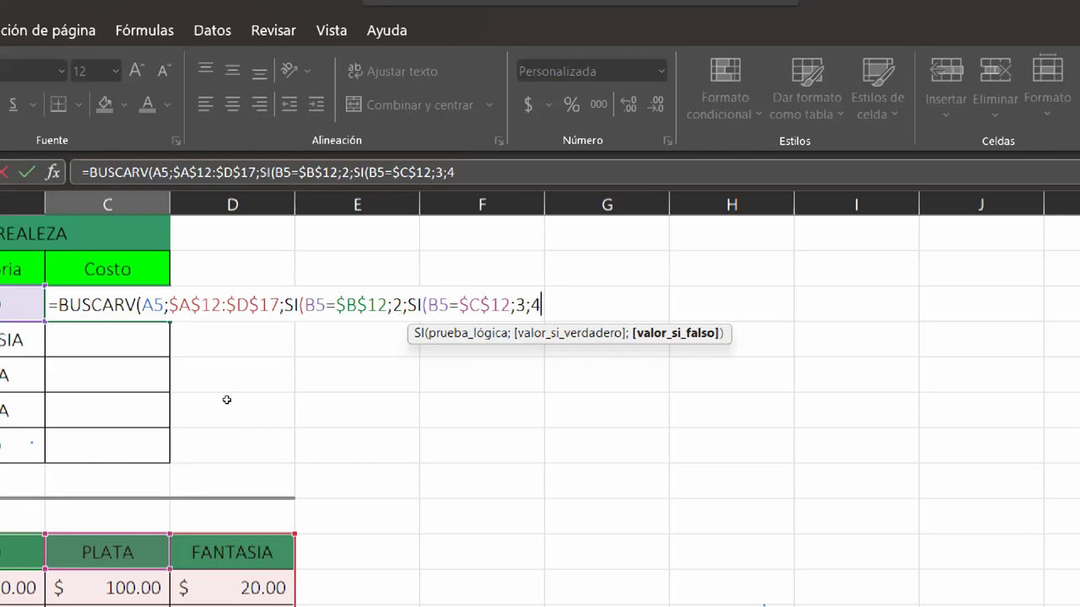
{"action": "type", "text": ")"}
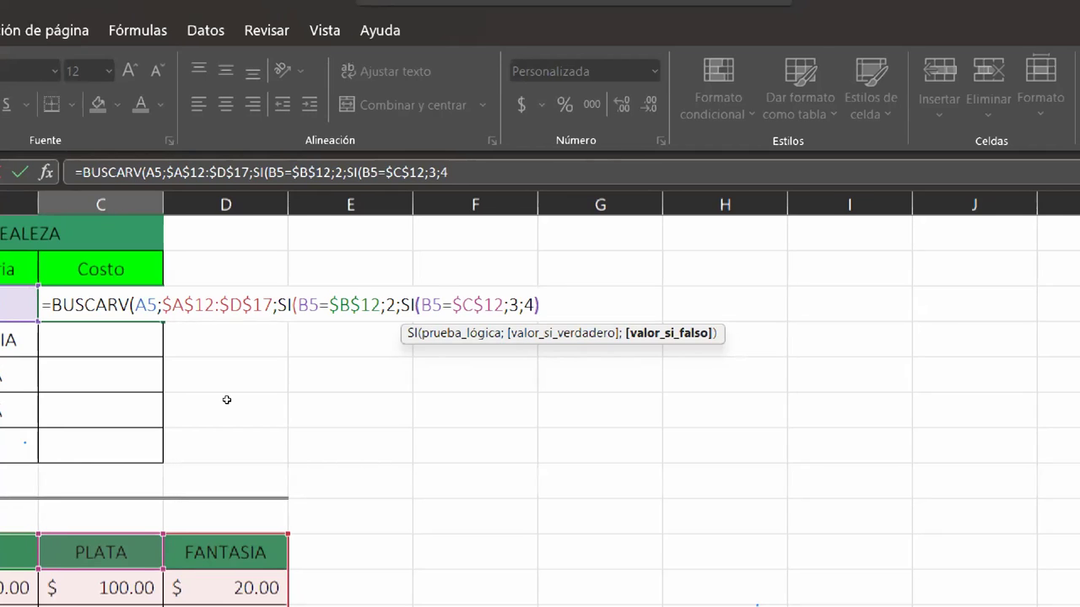
{"action": "type", "text": ")"}
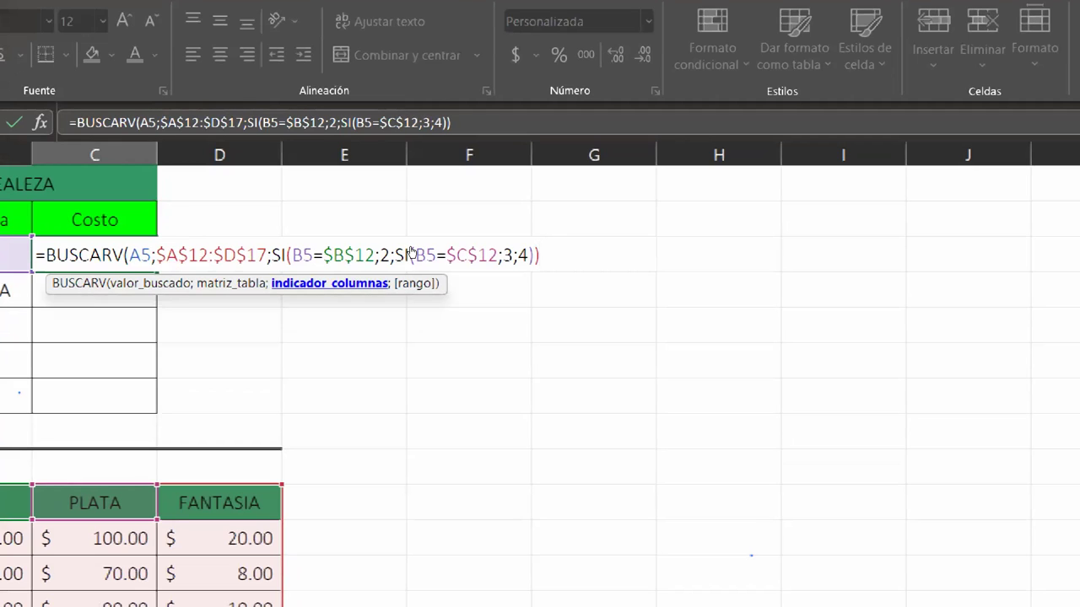
{"action": "type", "text": ";"}
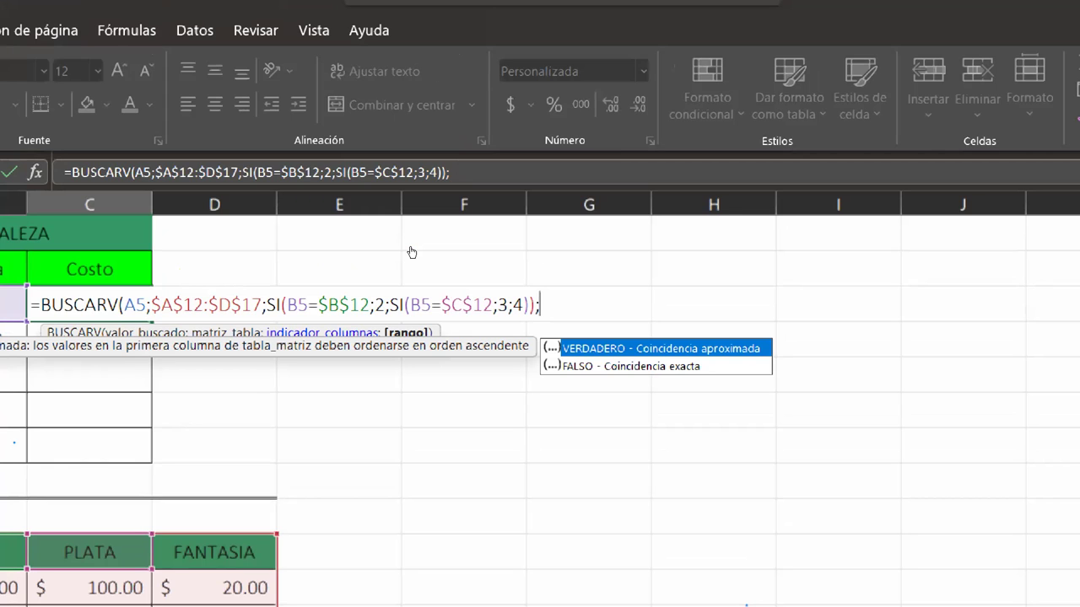
{"action": "type", "text": "0"}
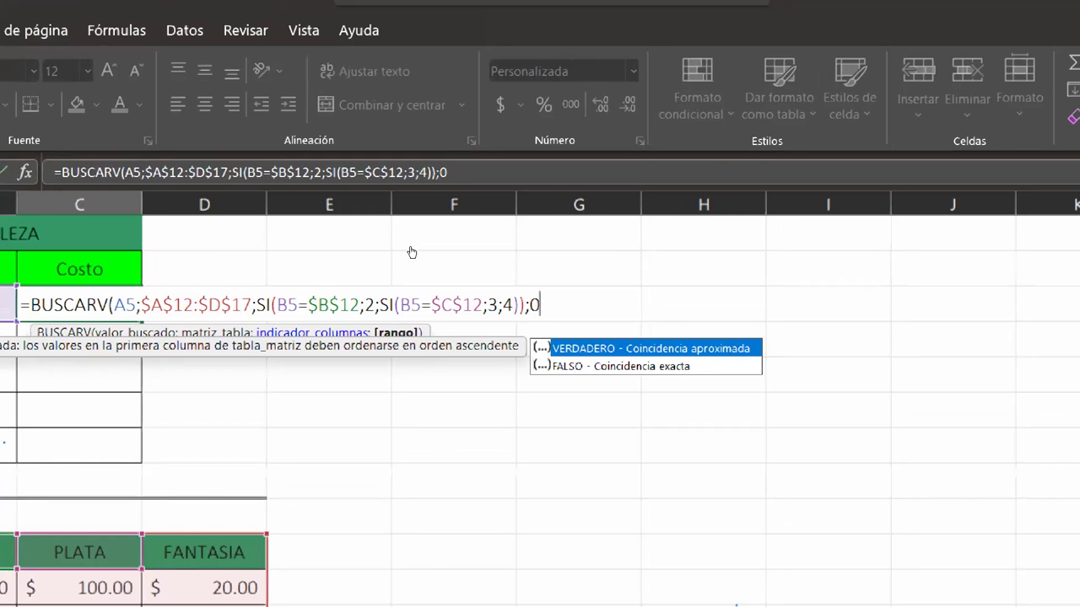
{"action": "type", "text": ")"}
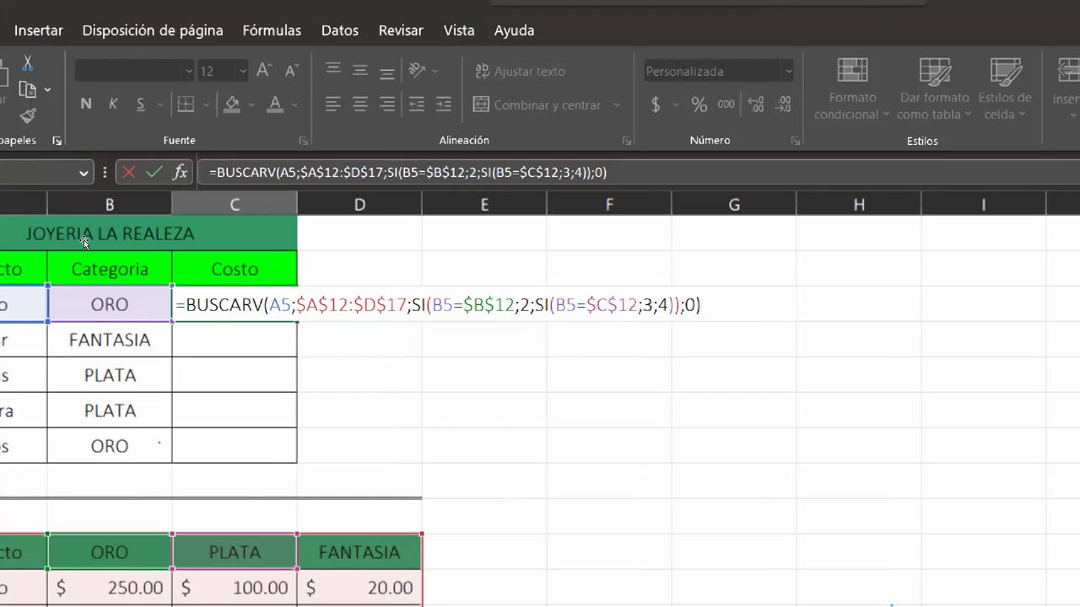
{"action": "key", "text": "Return"}
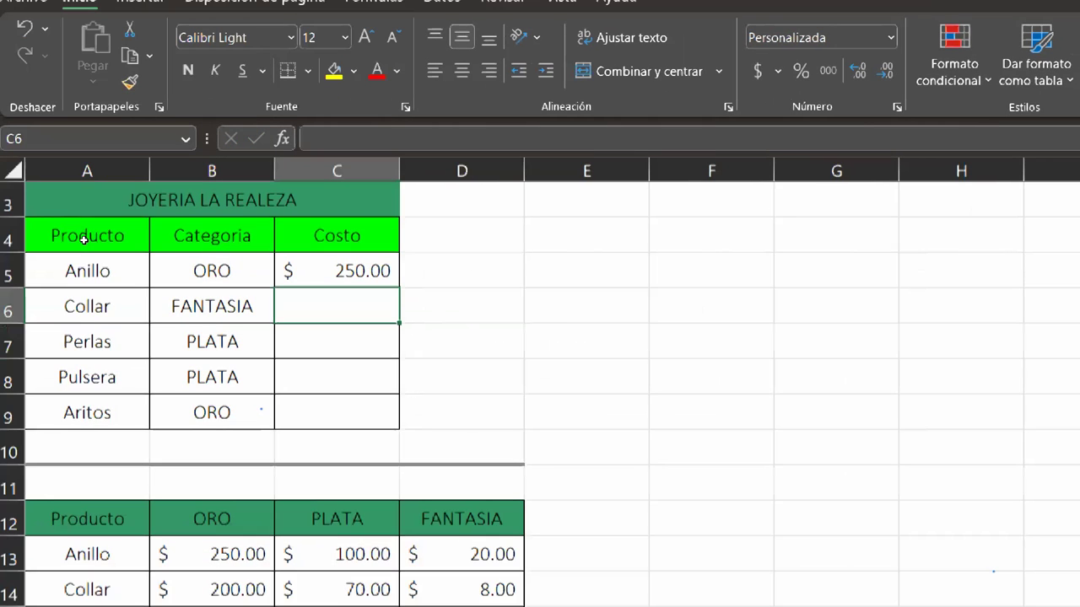
{"action": "key", "text": "Up"}
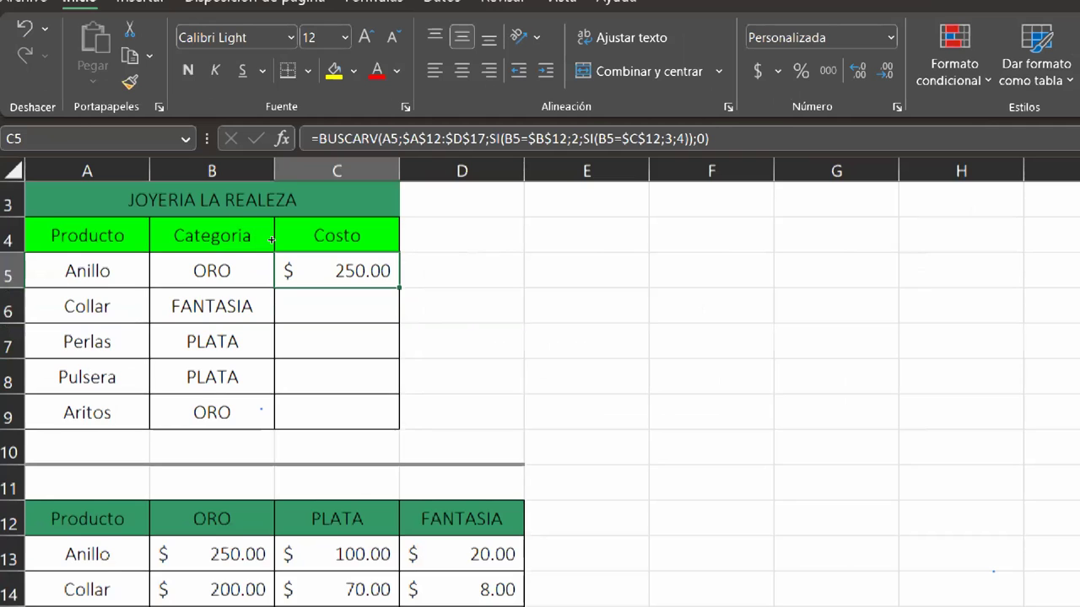
{"action": "key", "text": "shift+Down"}
{"action": "key", "text": "shift+Down"}
{"action": "key", "text": "shift+Down"}
{"action": "key", "text": "ctrl+d"}
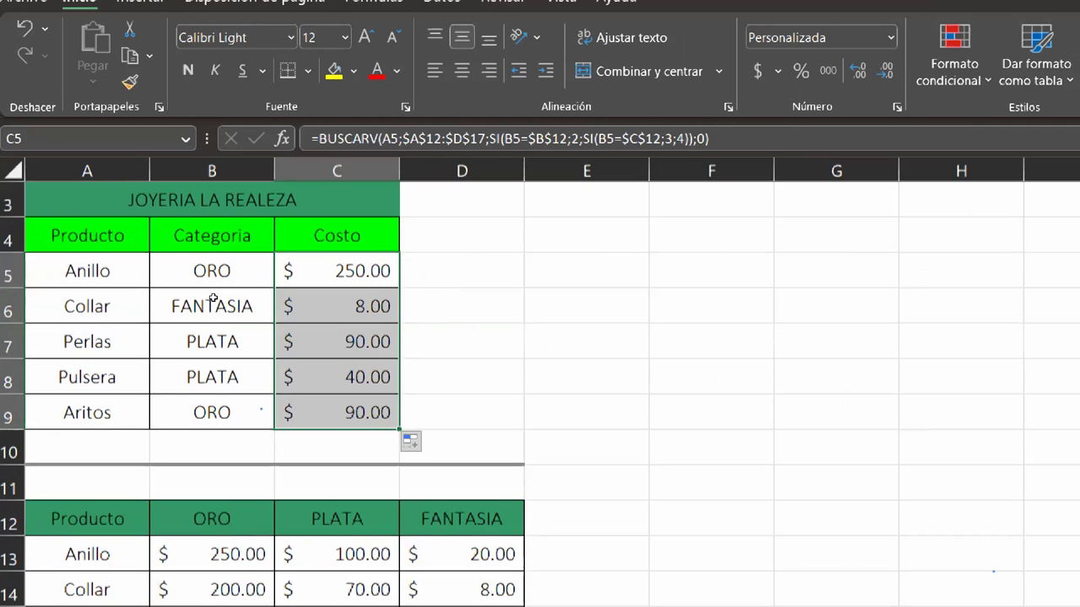
{"action": "left_click_drag", "start_coordinate": [80, 342], "coordinate": [207, 270]}
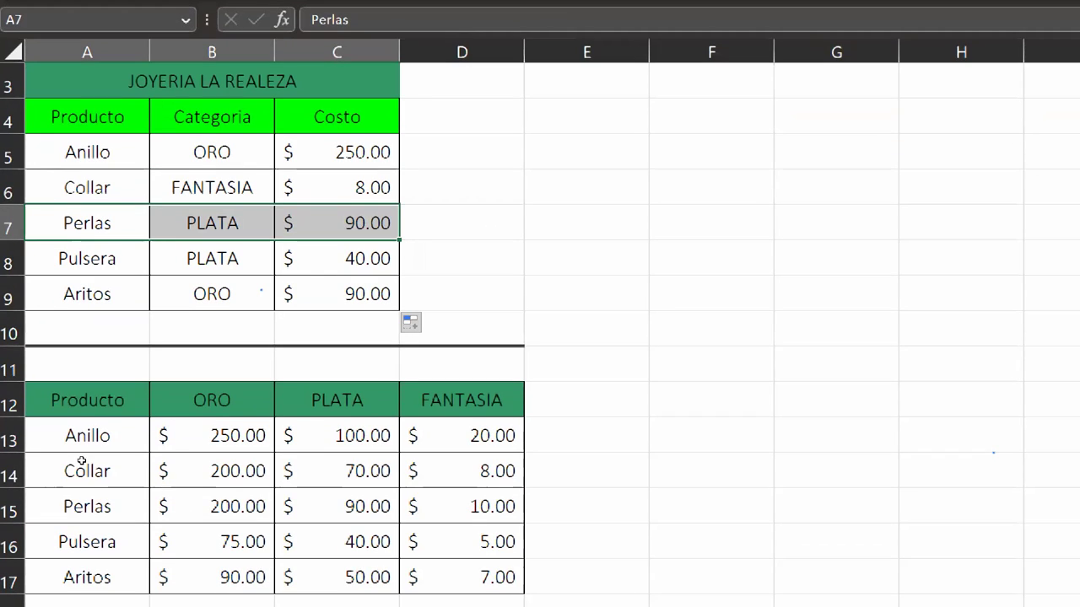
{"action": "key", "text": "Down"}
{"action": "key", "text": "Down"}
{"action": "key", "text": "Down"}
{"action": "key", "text": "Right"}
{"action": "key", "text": "Right"}
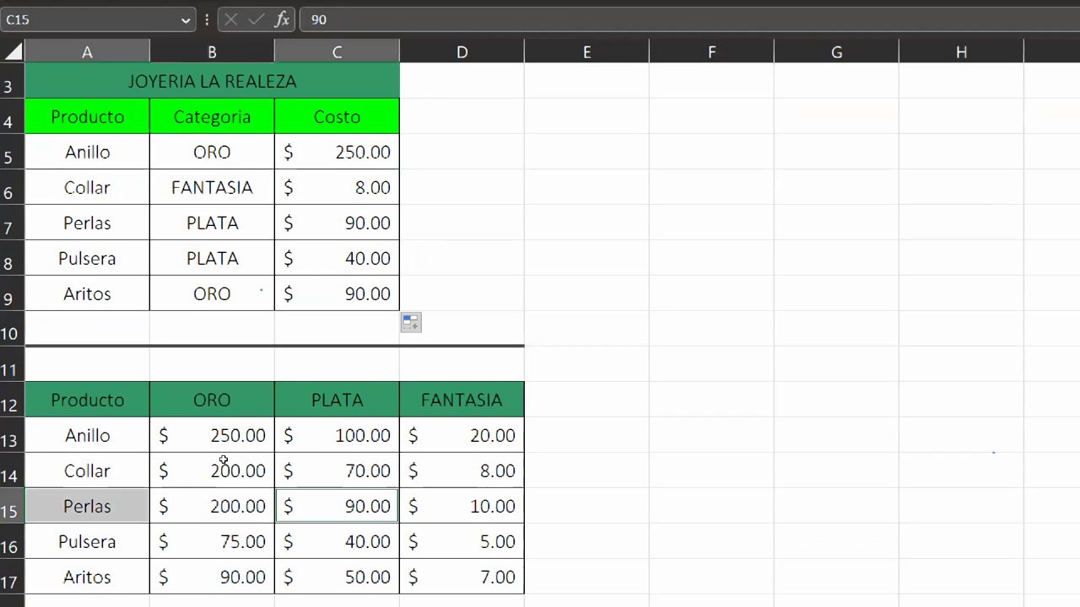
{"action": "left_click", "coordinate": [75, 179]}
{"action": "key", "text": "shift+Right"}
{"action": "key", "text": "shift+Right"}
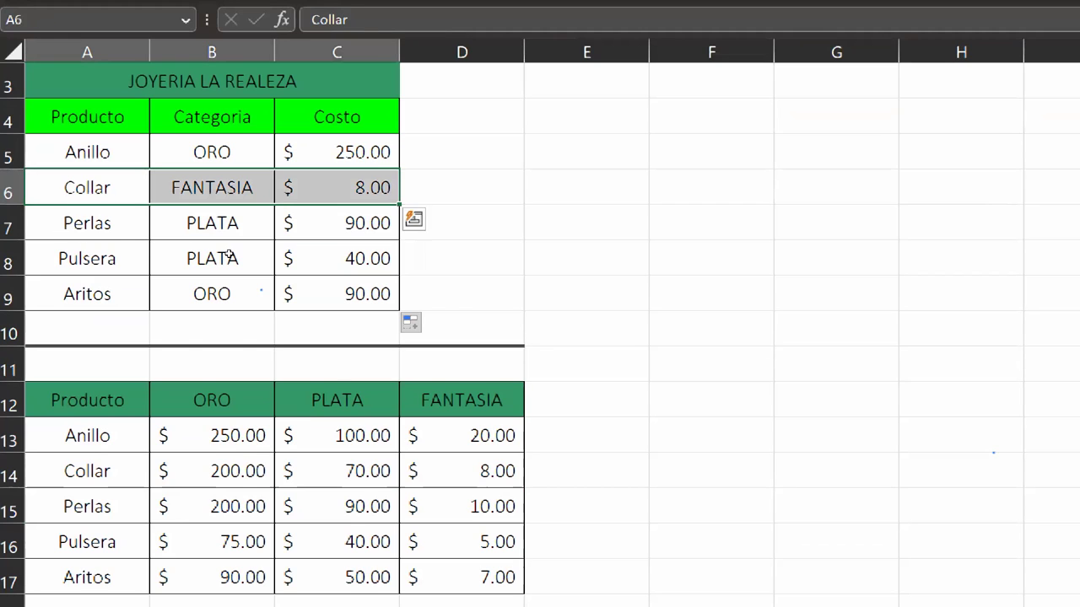
{"action": "left_click", "coordinate": [68, 471]}
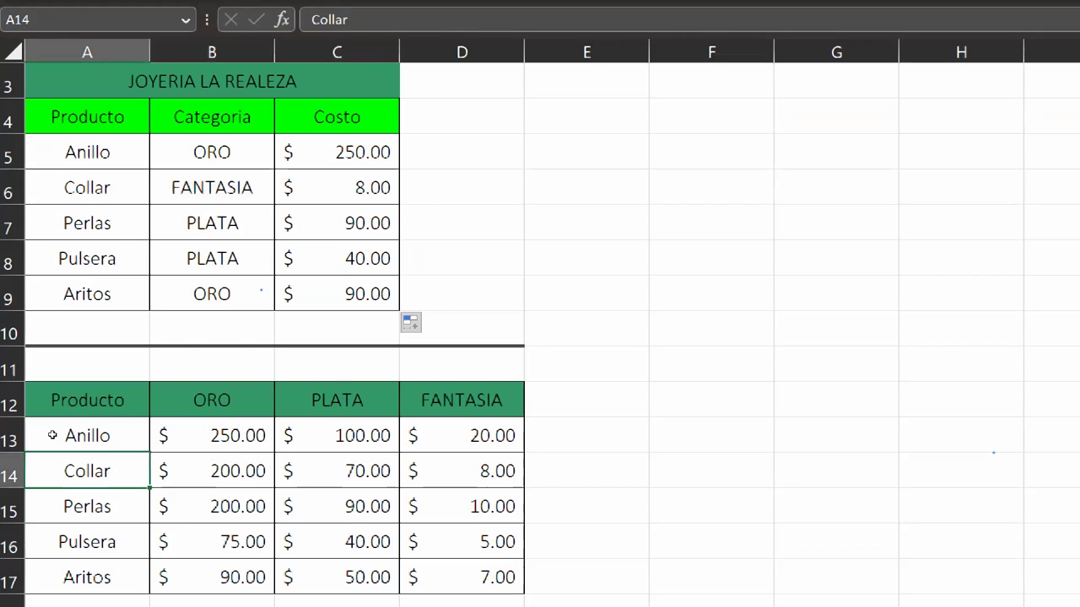
{"action": "key", "text": "shift+F8"}
{"action": "key", "text": "Right"}
{"action": "key", "text": "Right"}
{"action": "key", "text": "Right"}
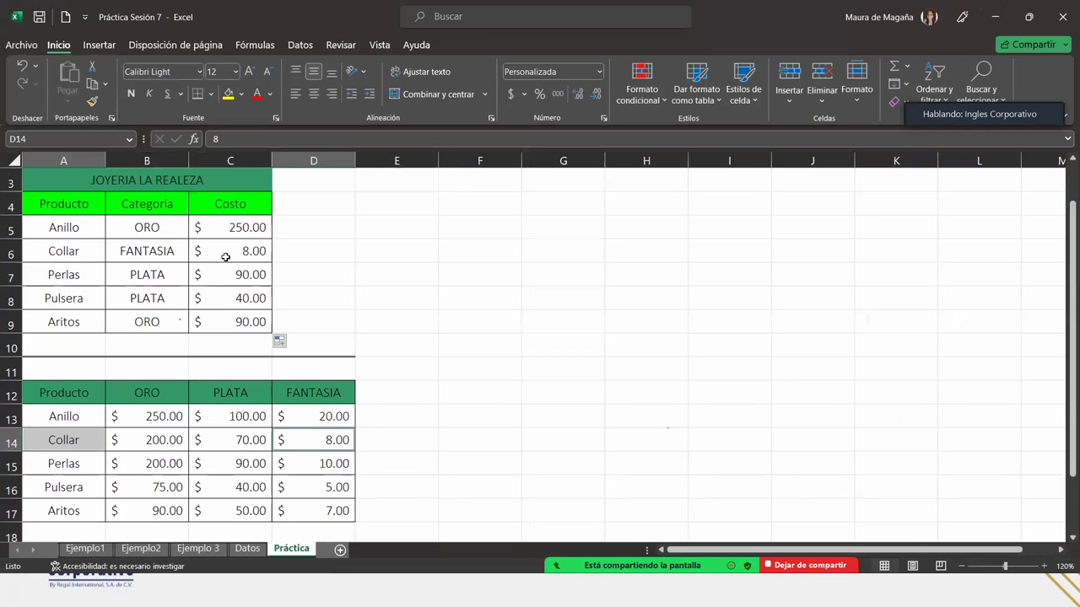
{"action": "left_click", "coordinate": [236, 253]}
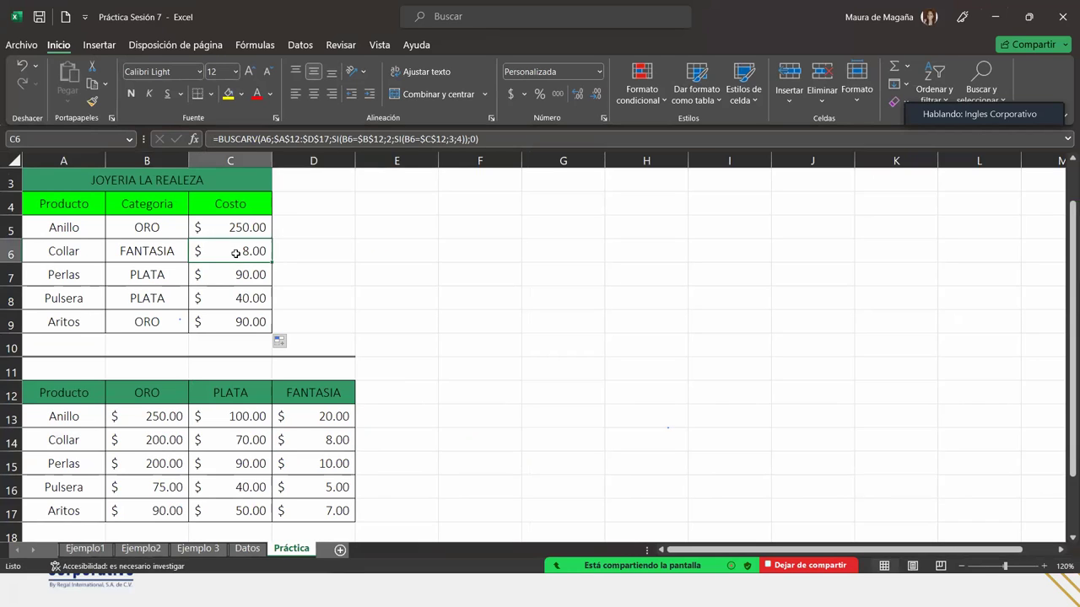
{"action": "left_click", "coordinate": [252, 296]}
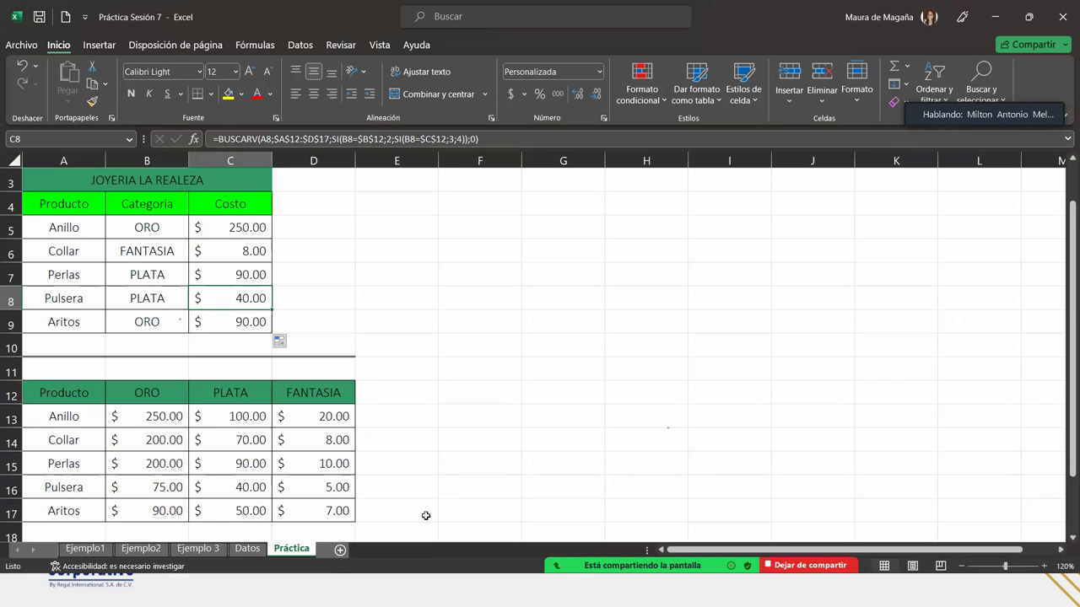
{"action": "left_click", "coordinate": [248, 232]}
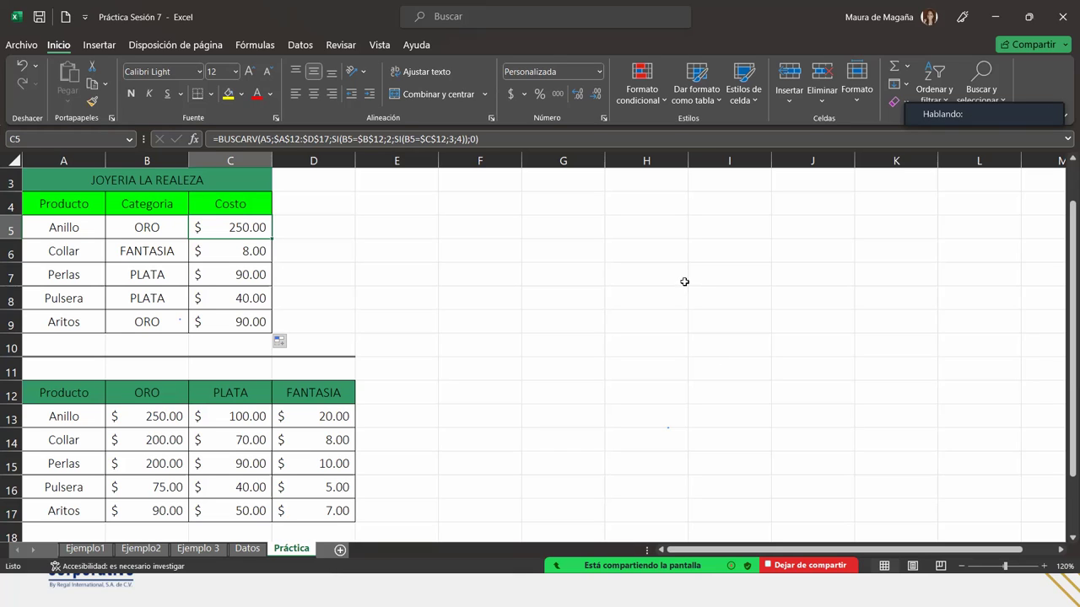
{"action": "left_click", "coordinate": [165, 234]}
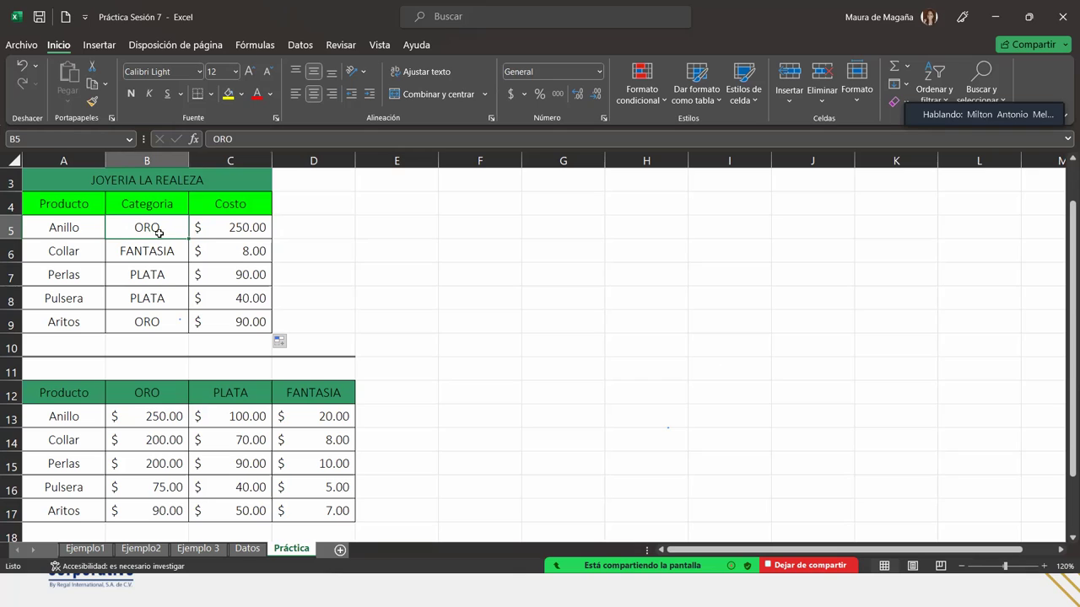
{"action": "left_click", "coordinate": [119, 249]}
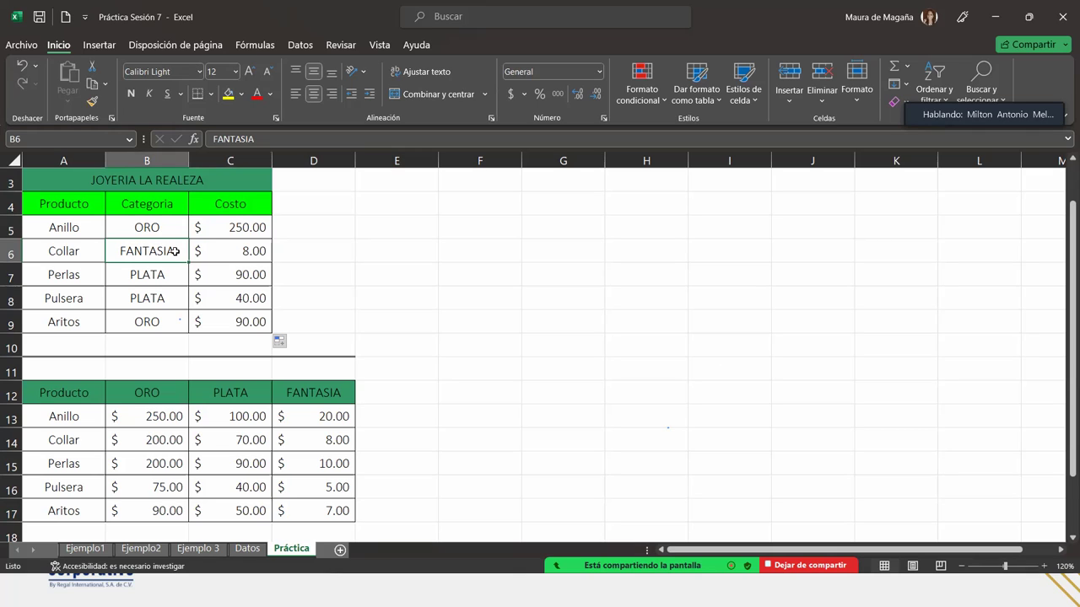
{"action": "type", "text": "oro"}
{"action": "key", "text": "Return"}
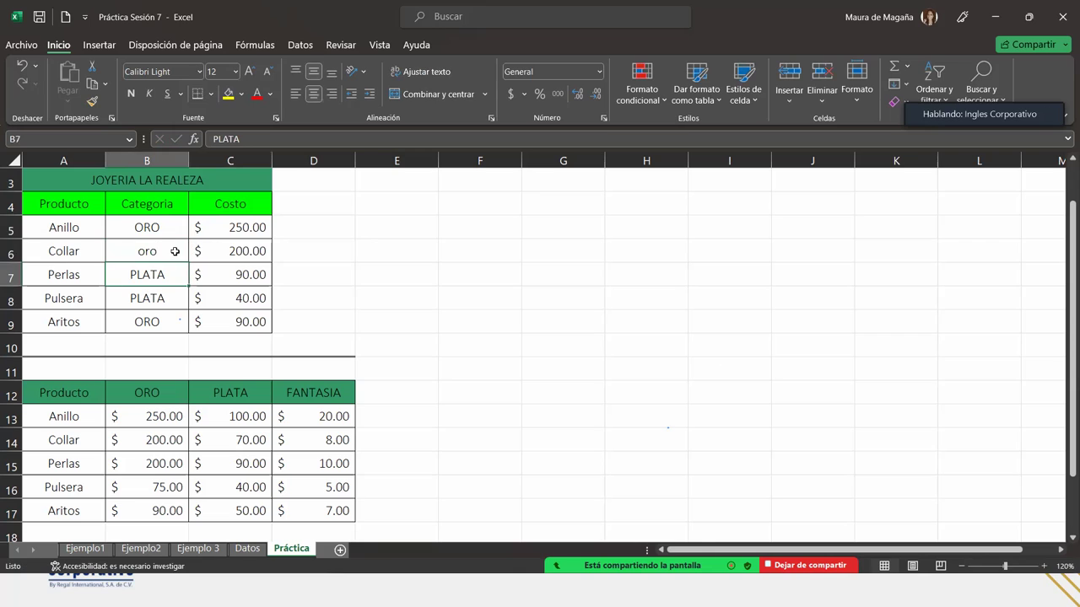
{"action": "left_click", "coordinate": [226, 247]}
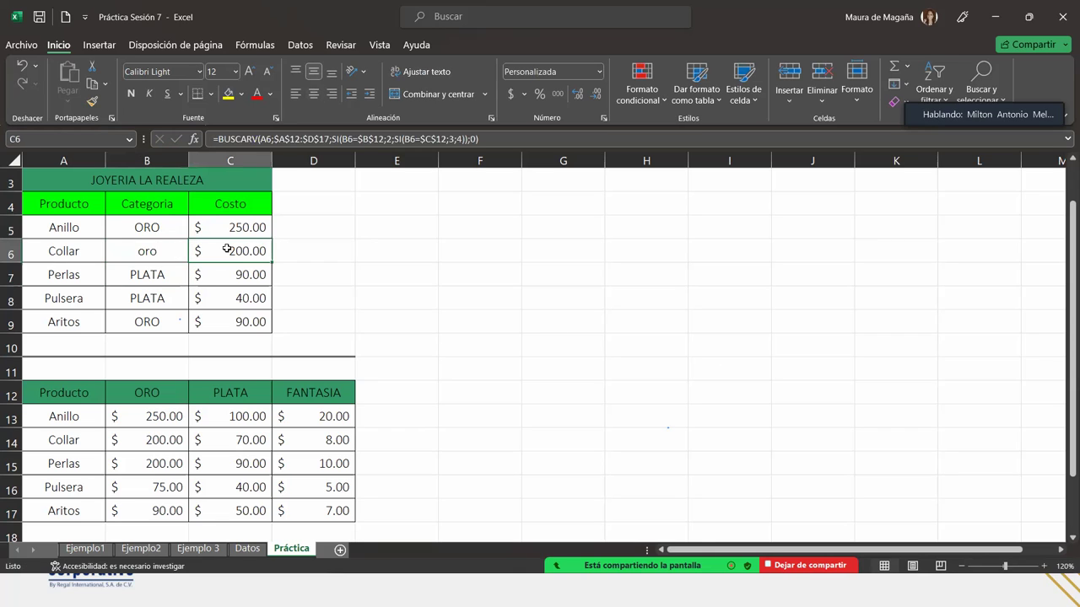
{"action": "left_click", "coordinate": [66, 440]}
{"action": "left_click_drag", "start_coordinate": [66, 440], "coordinate": [128, 440]}
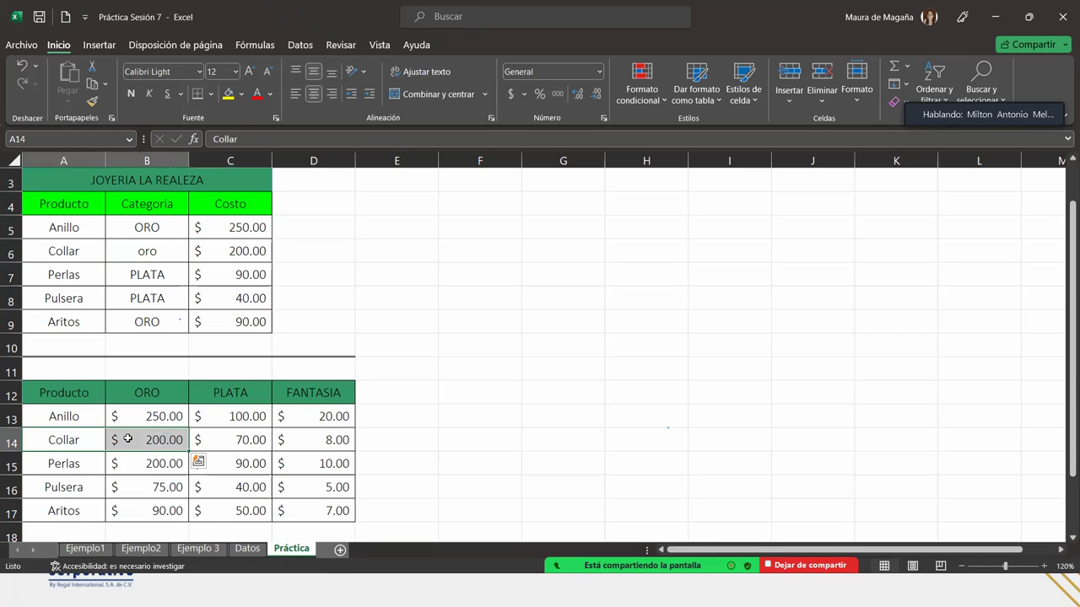
{"action": "left_click", "coordinate": [250, 227]}
{"action": "double_click", "coordinate": [250, 227]}
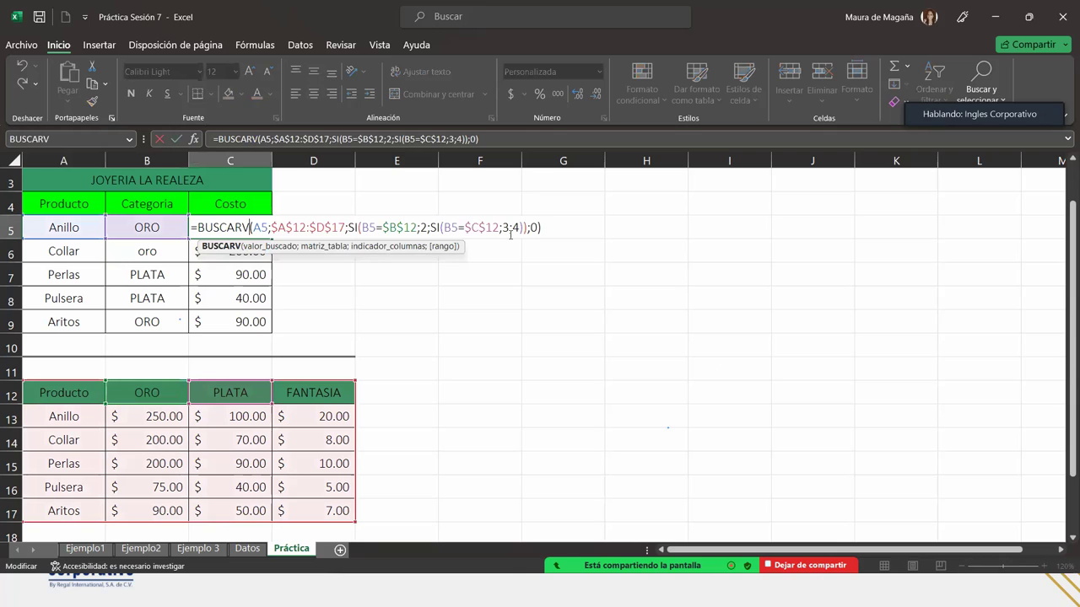
{"action": "left_click", "coordinate": [555, 222]}
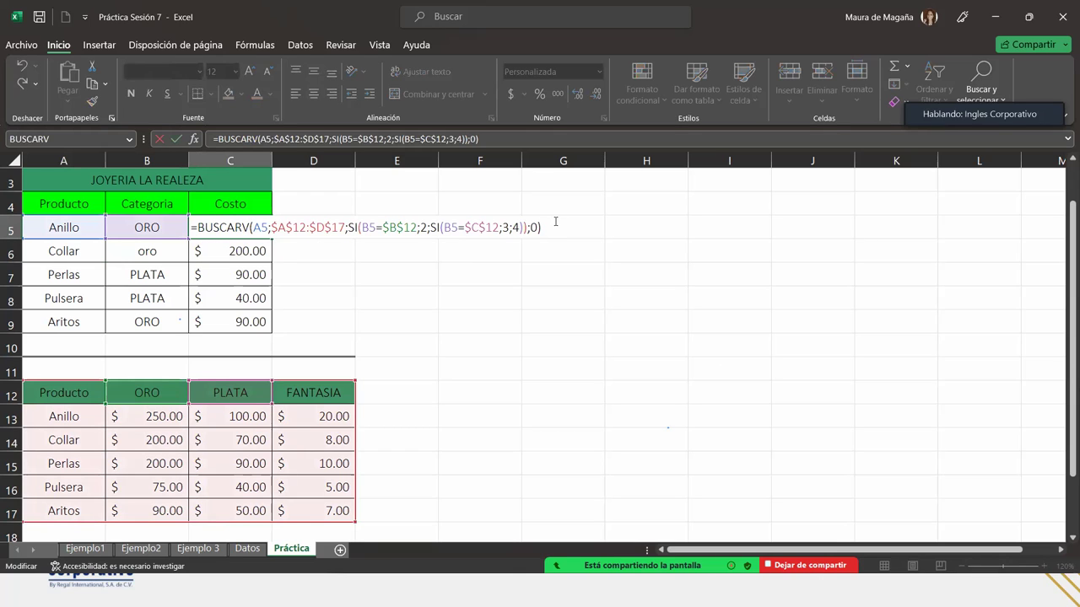
{"action": "key", "text": "Return"}
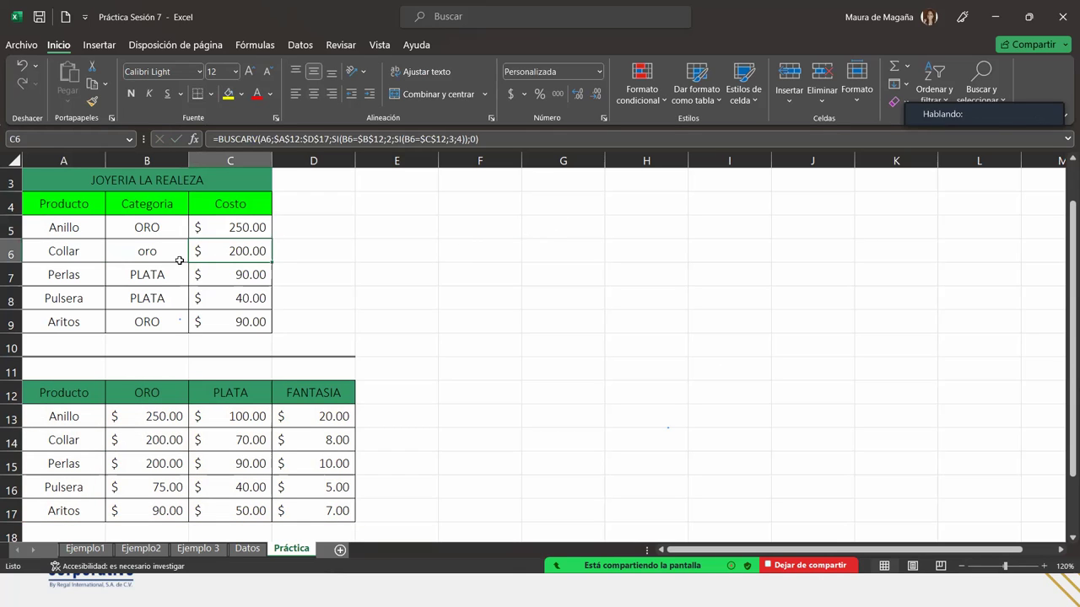
{"action": "key", "text": "Up"}
{"action": "left_click", "coordinate": [120, 251]}
{"action": "type", "text": "FANTASIA"}
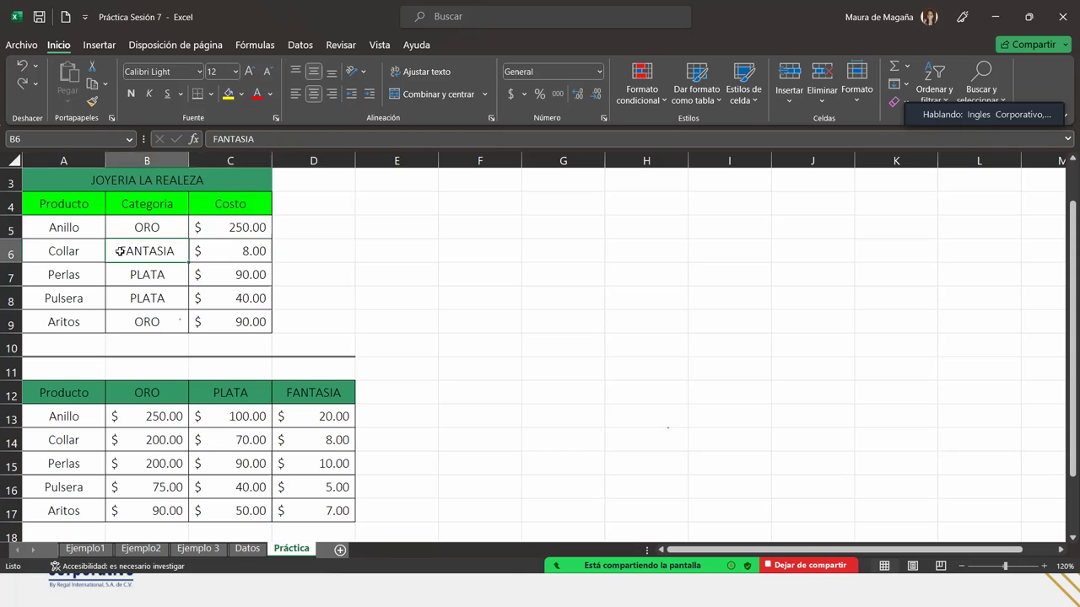
{"action": "left_click", "coordinate": [42, 294]}
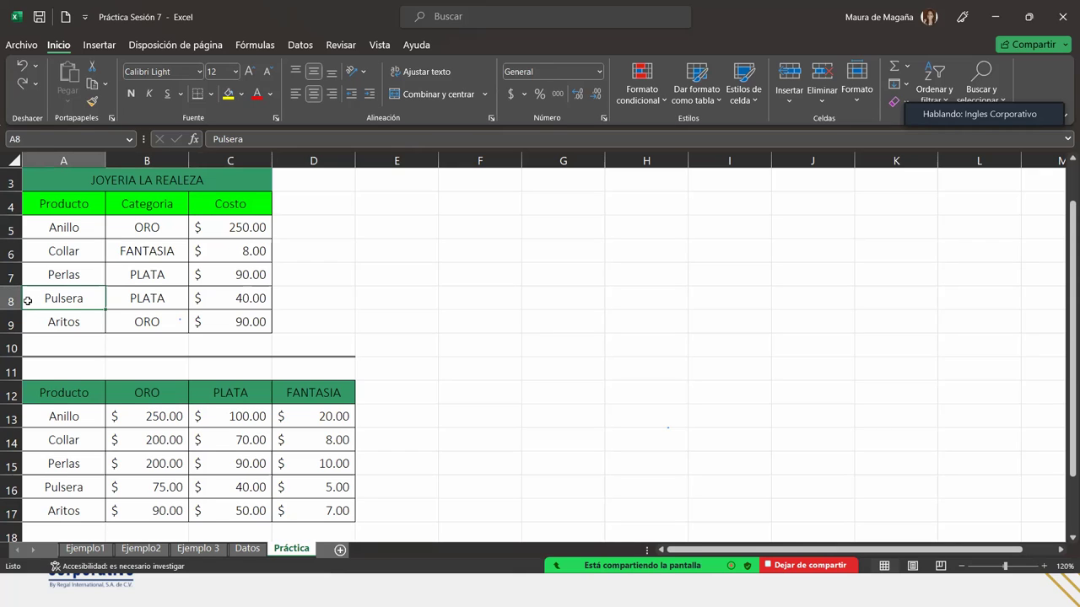
{"action": "type", "text": "Anill"}
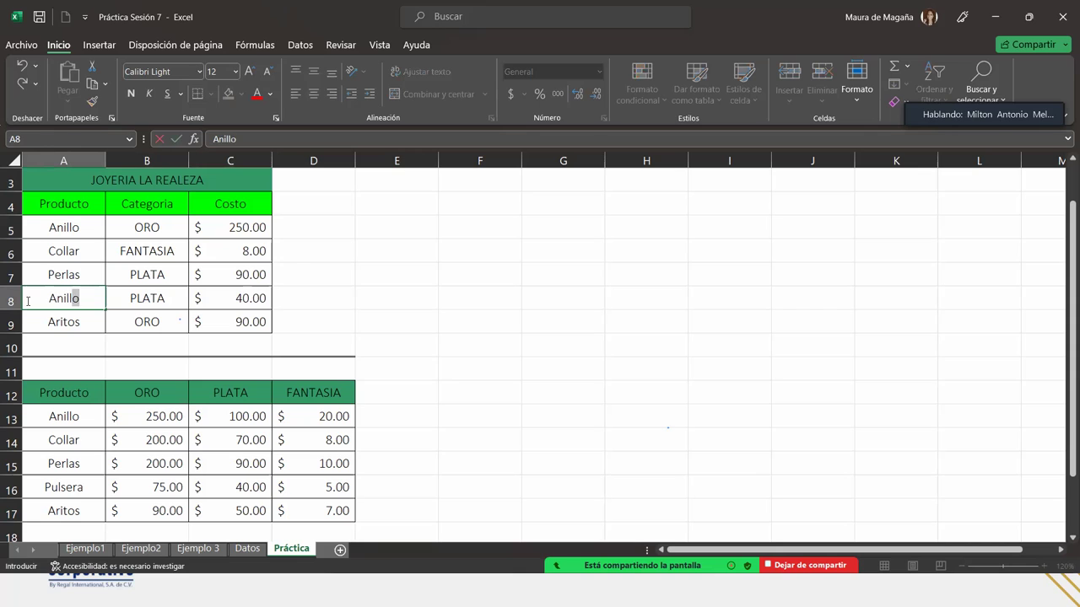
{"action": "key", "text": "Return"}
{"action": "left_click", "coordinate": [241, 299]}
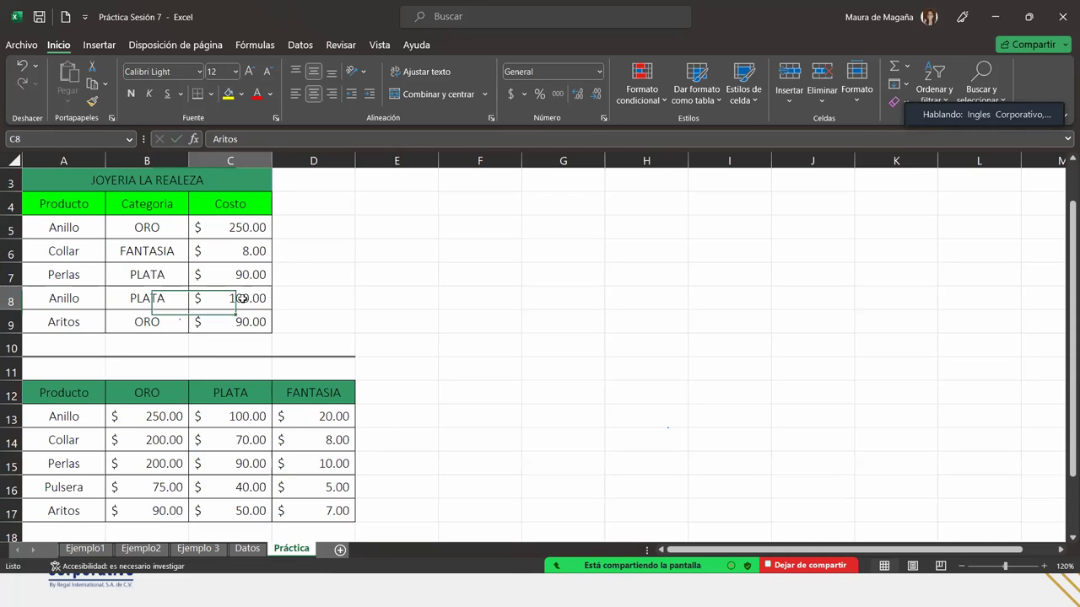
{"action": "left_click", "coordinate": [62, 416]}
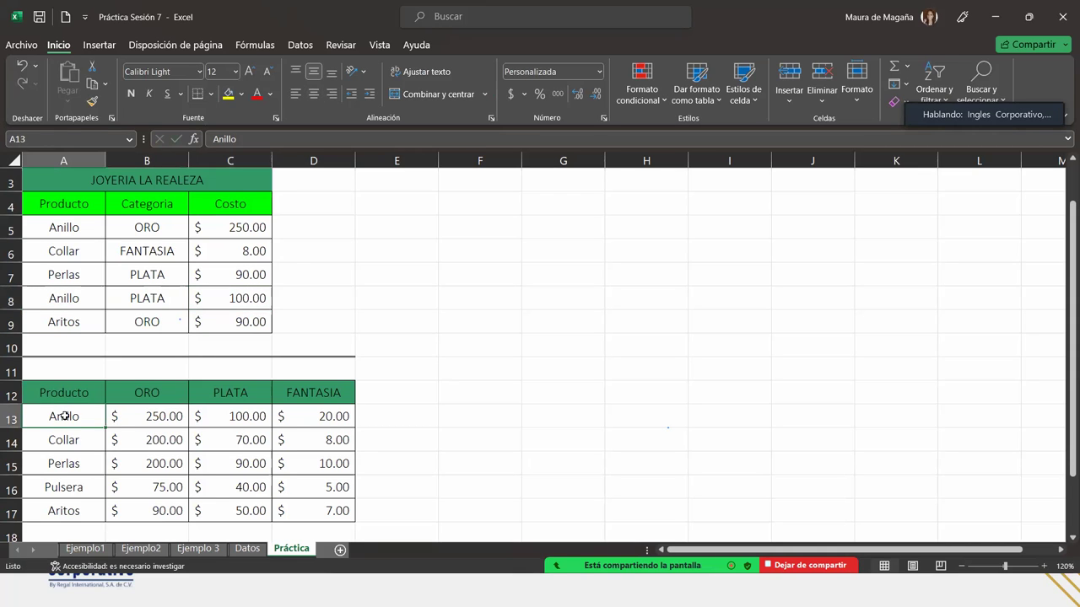
{"action": "left_click", "coordinate": [229, 416], "text": "ctrl"}
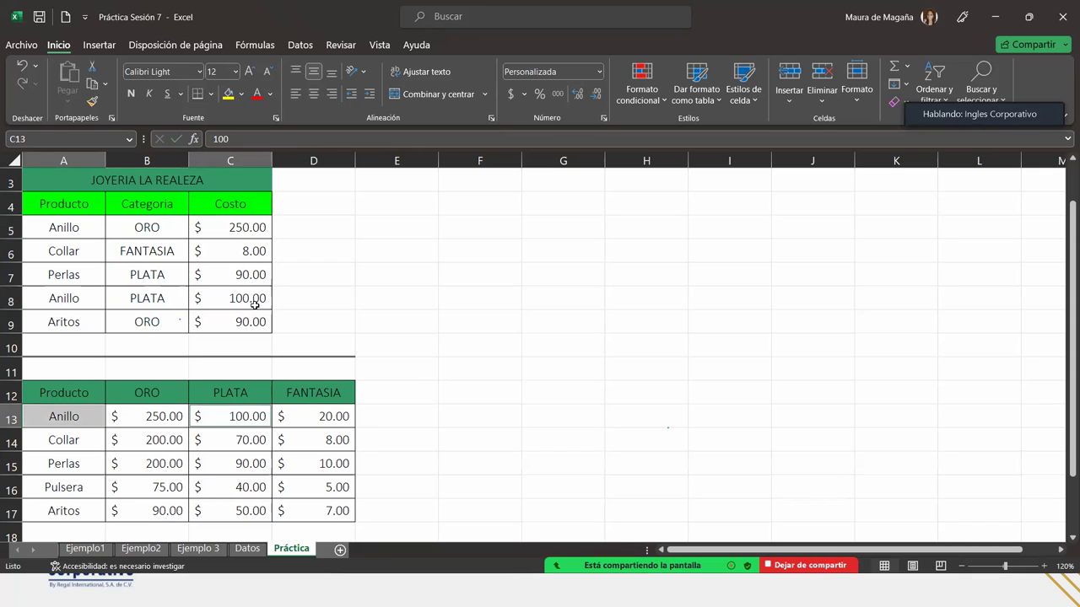
{"action": "left_click", "coordinate": [88, 296]}
{"action": "key", "text": "ctrl+z"}
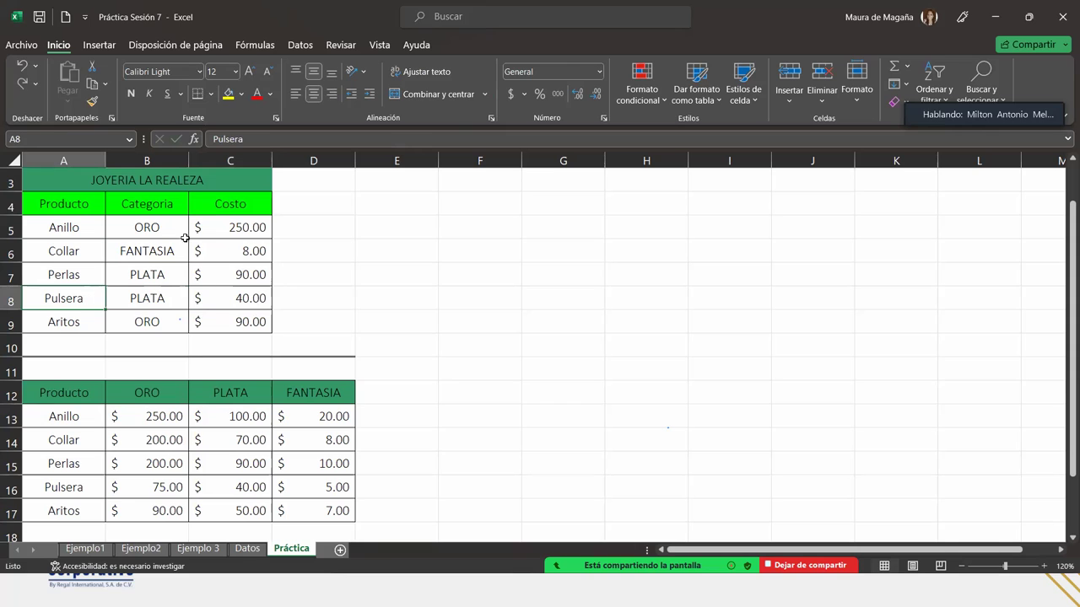
{"action": "double_click", "coordinate": [234, 227]}
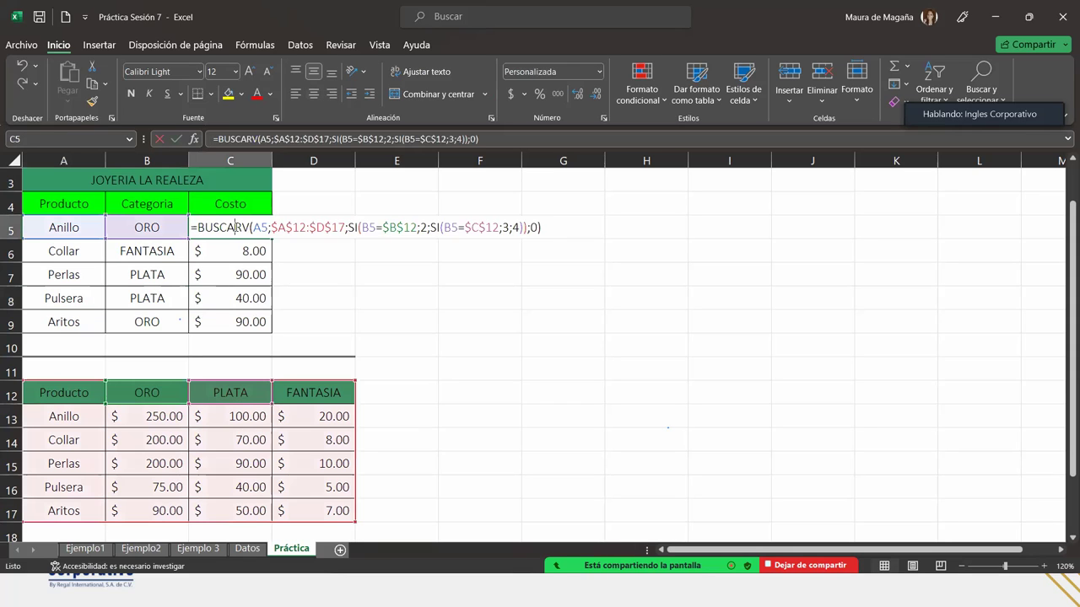
{"action": "left_click", "coordinate": [549, 229]}
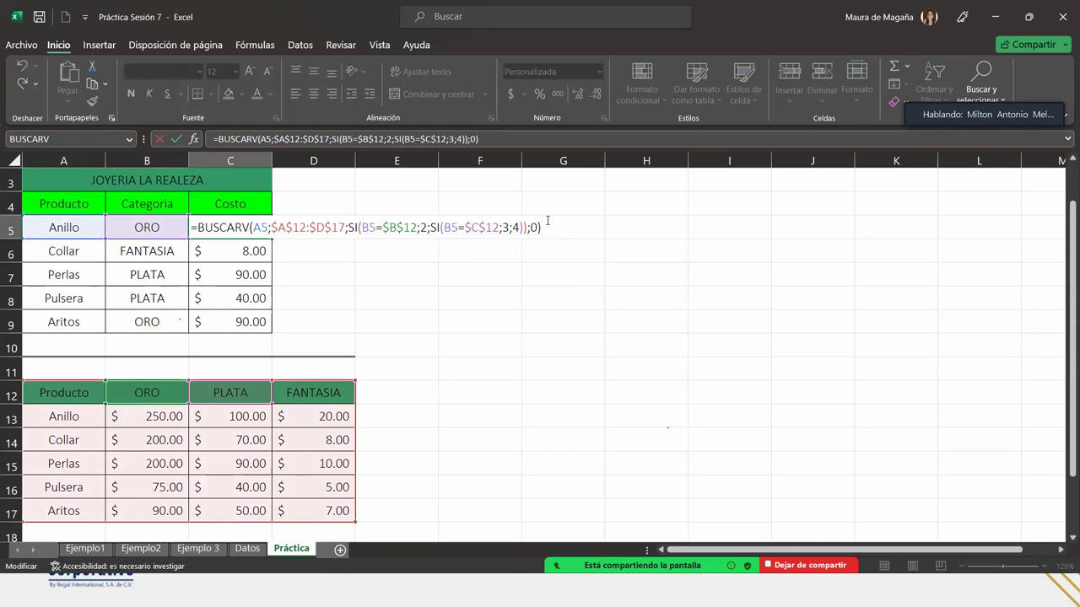
{"action": "key", "text": "Return"}
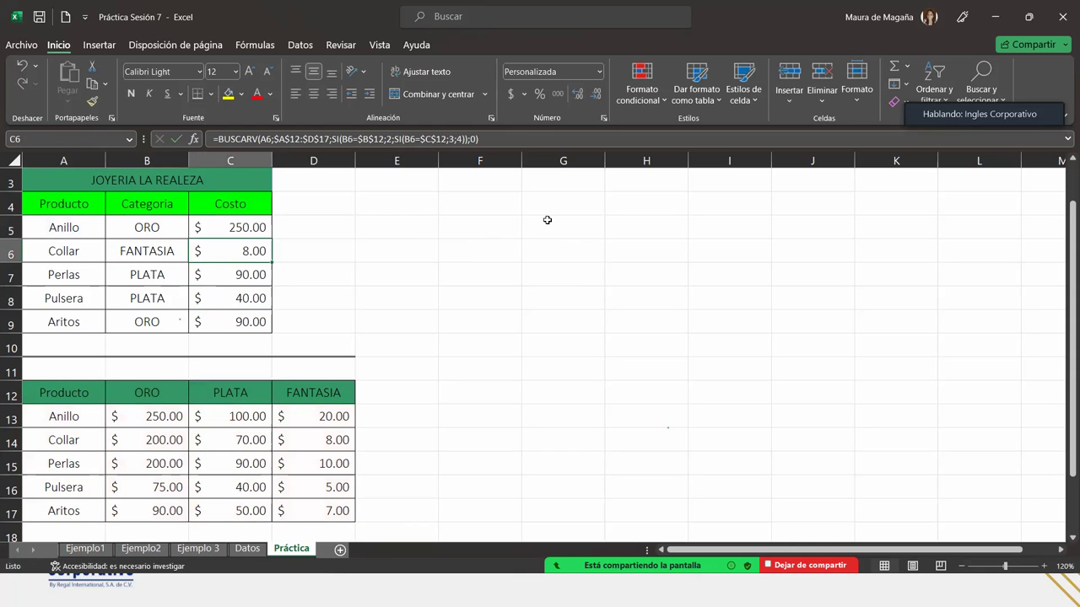